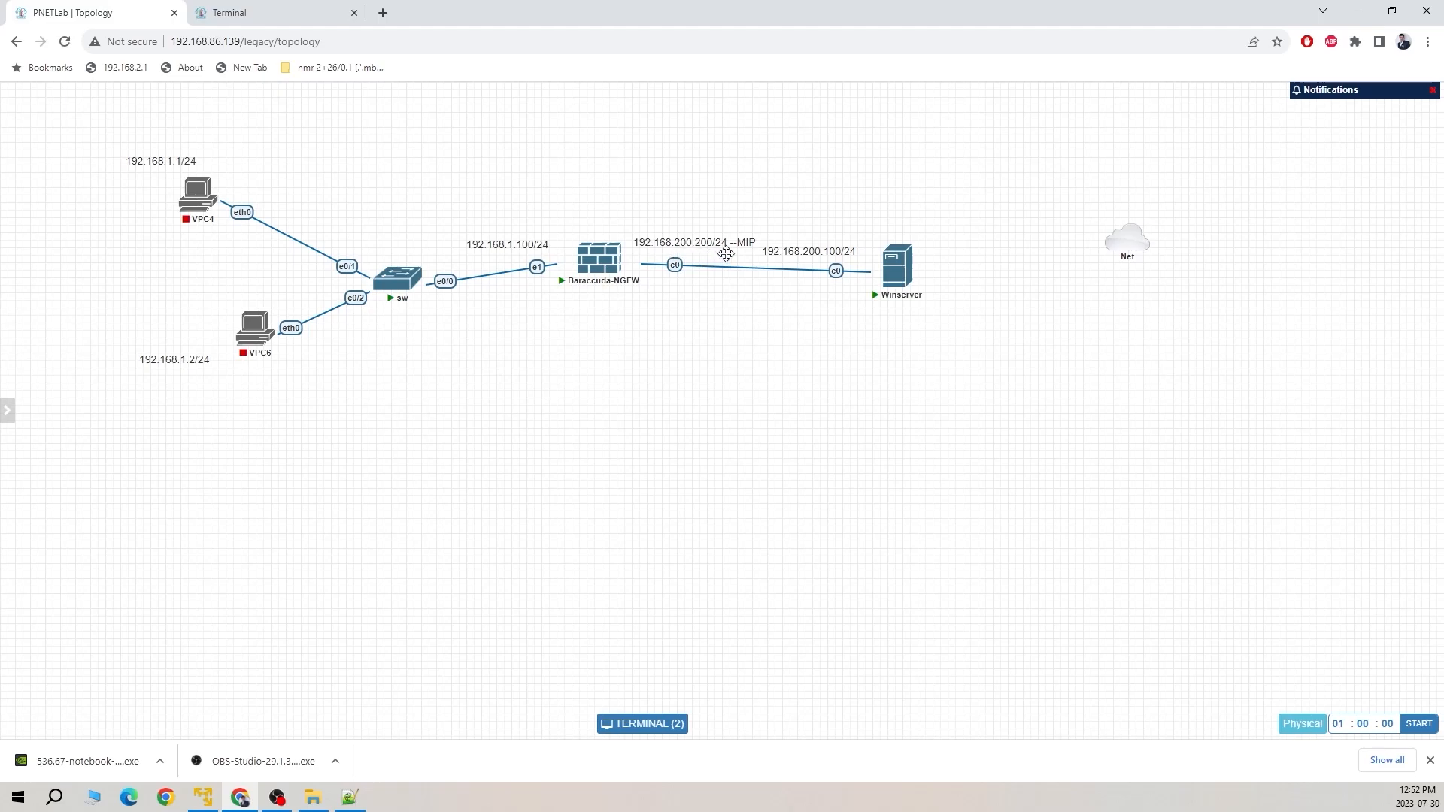
Move the 192.168.200.100/24 label below the Winserver link, and dismiss the network error in the Winserver console
left_click_drag(826, 256, 827, 296)
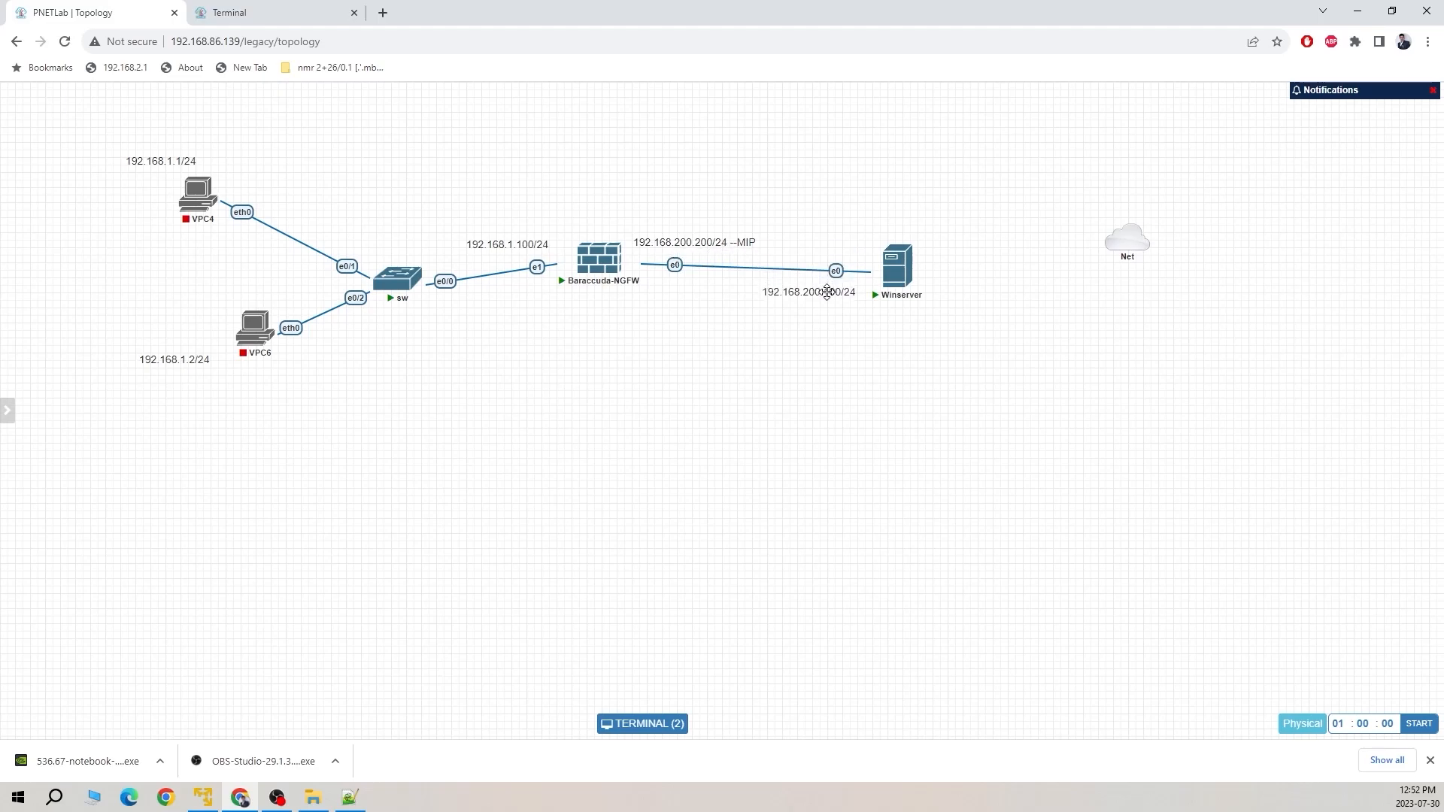
mouse_move(904, 275)
left_click(361, 18)
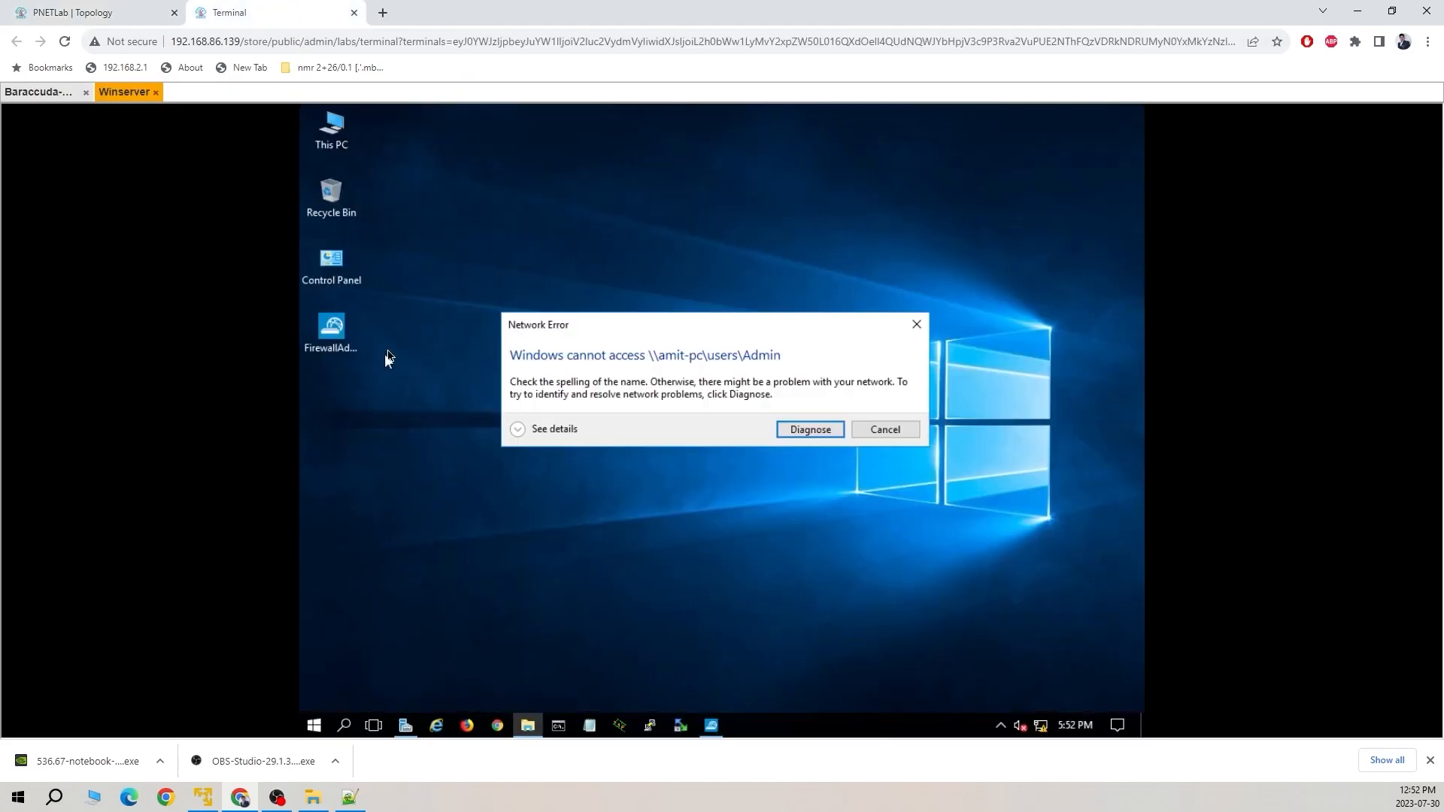
left_click(906, 430)
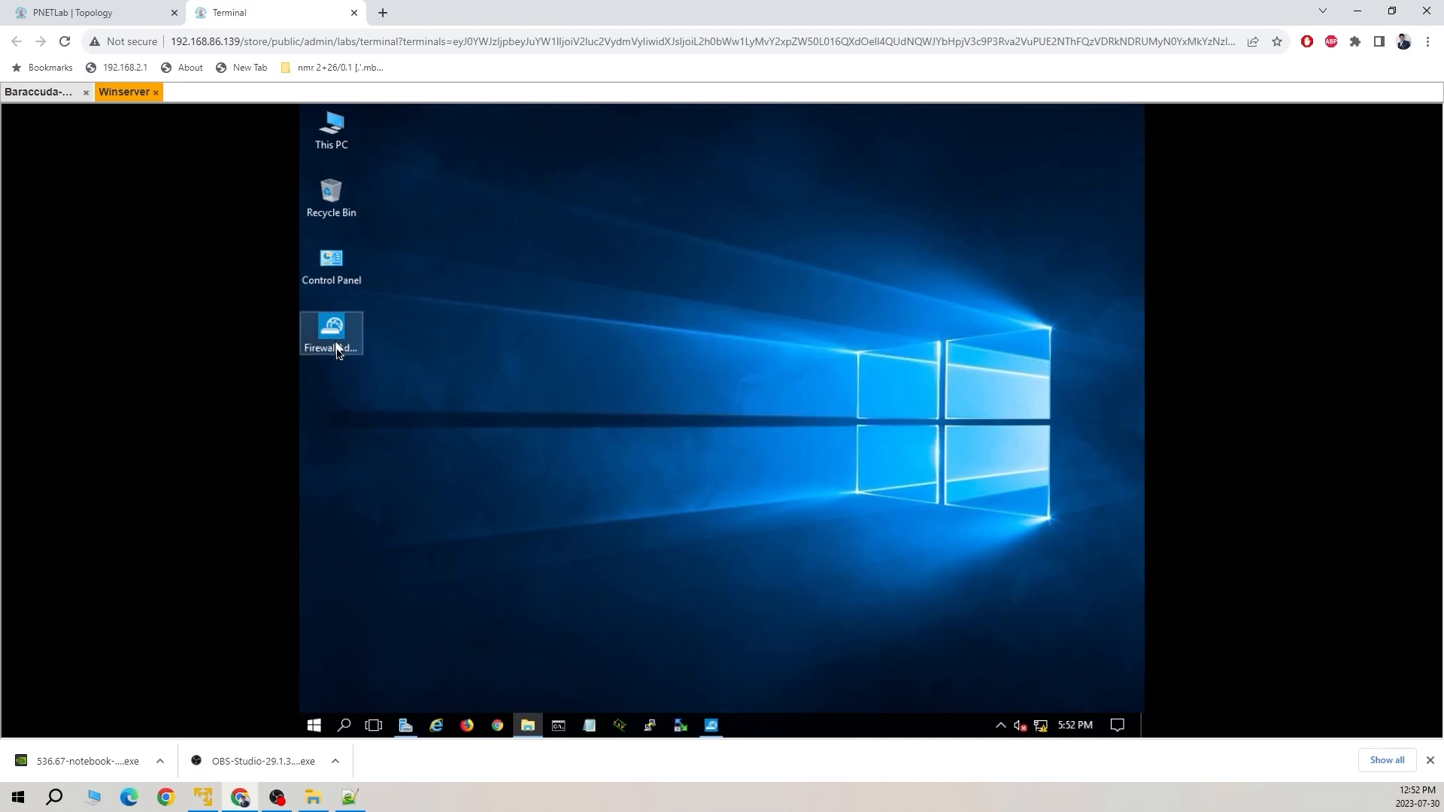
Return to the lab topology and nudge the 192.168.1.100/24 label slightly closer to the firewall
left_click(76, 12)
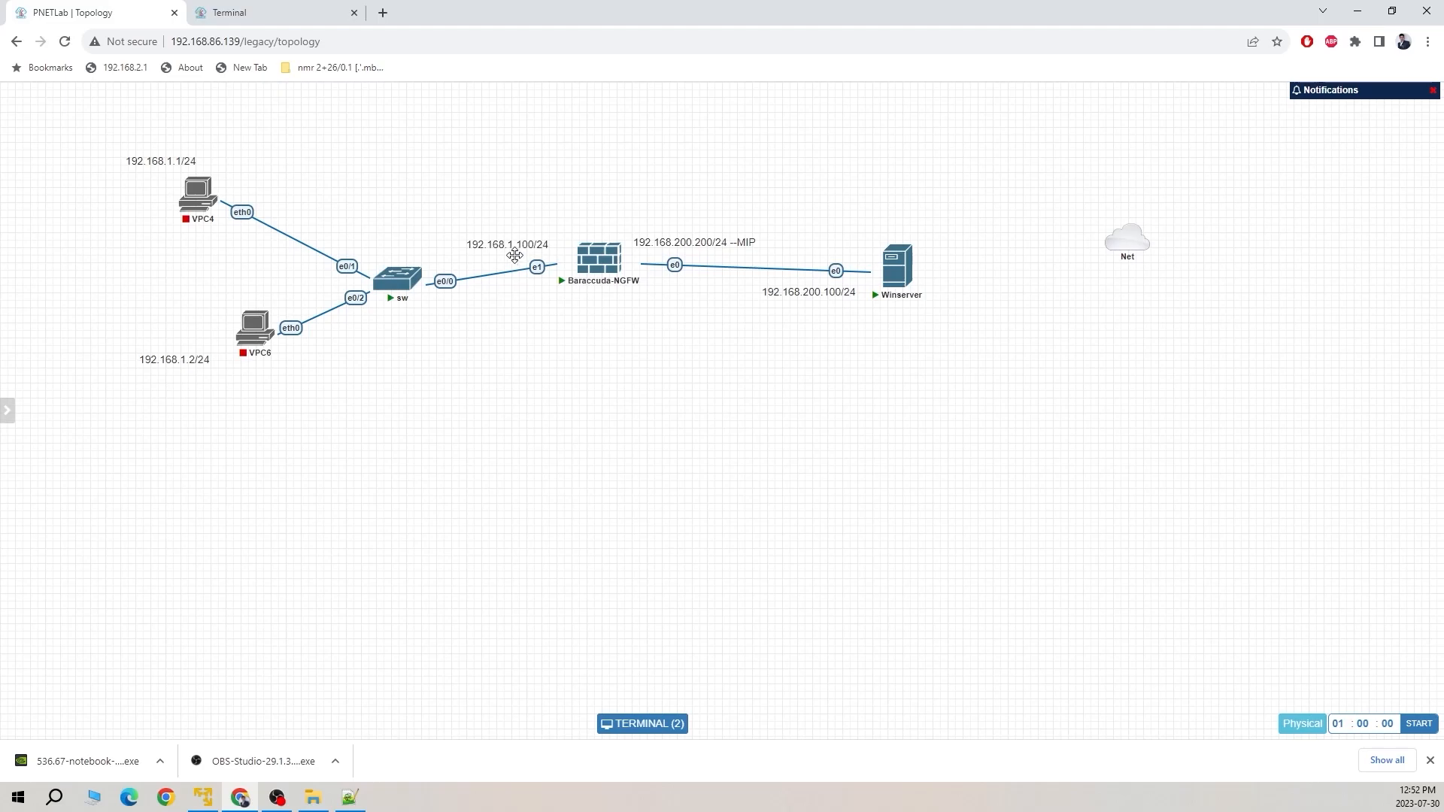
left_click_drag(511, 242, 517, 244)
mouse_move(202, 187)
Review the Docker.io template settings for a new node, then close the form without adding one
right_click(400, 362)
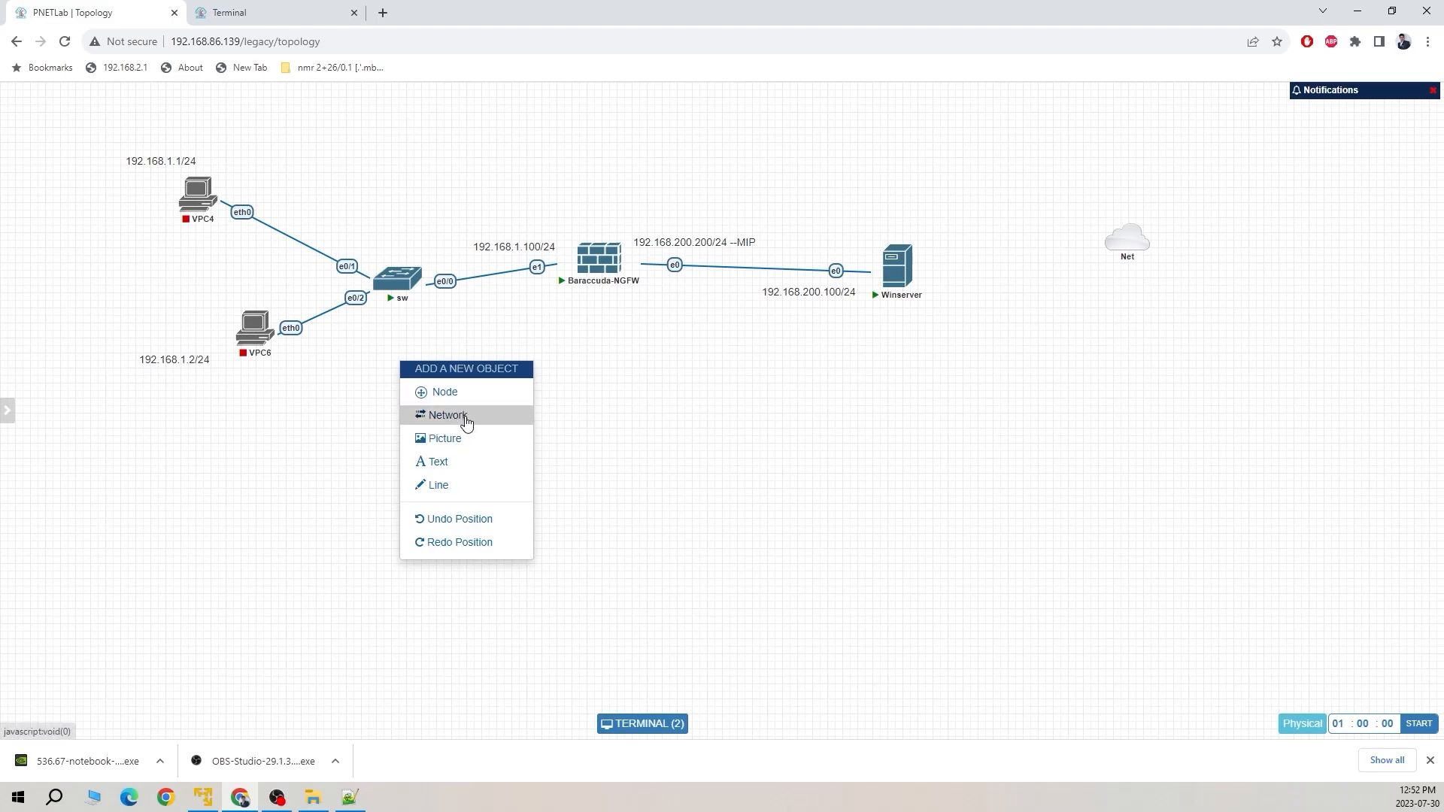
left_click(484, 399)
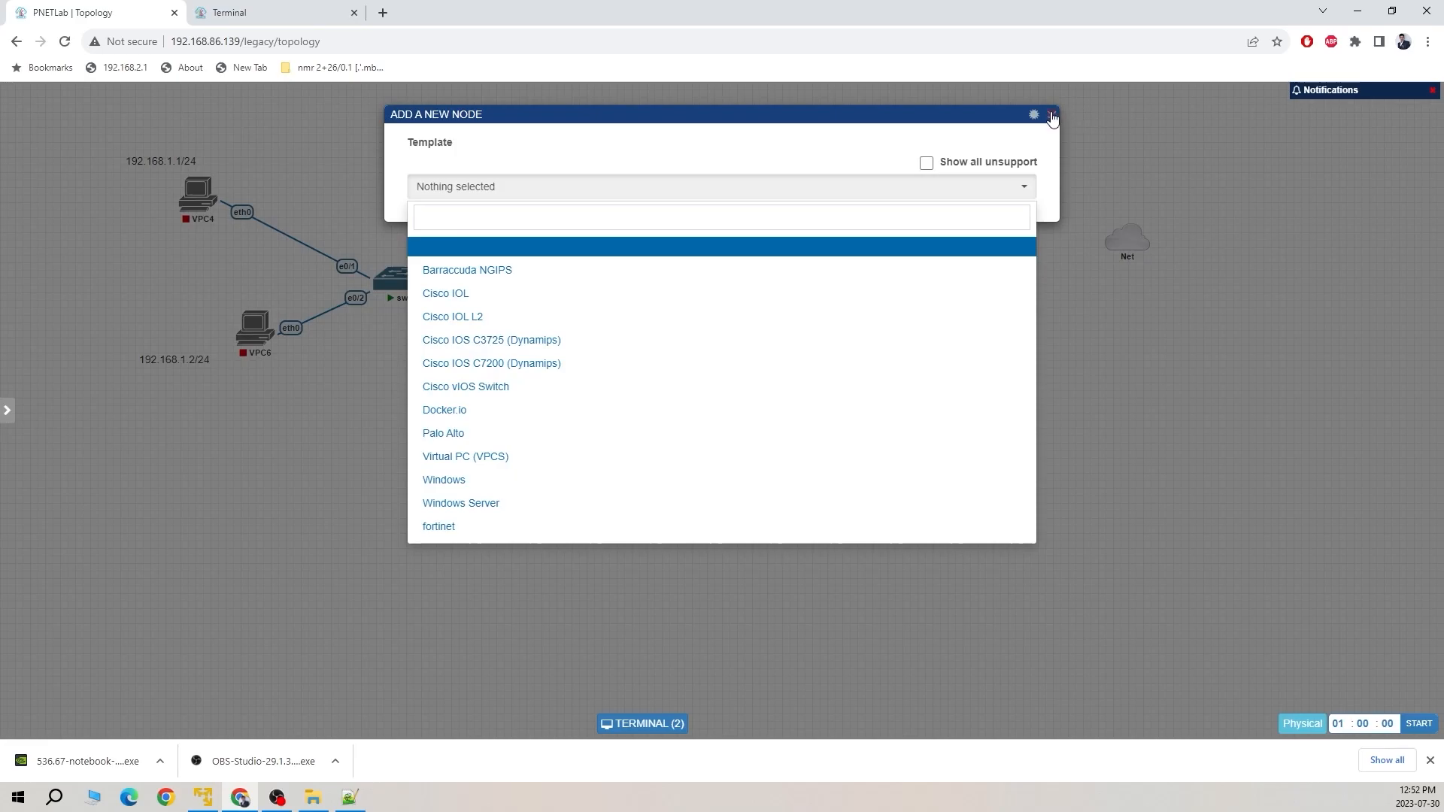
left_click(555, 410)
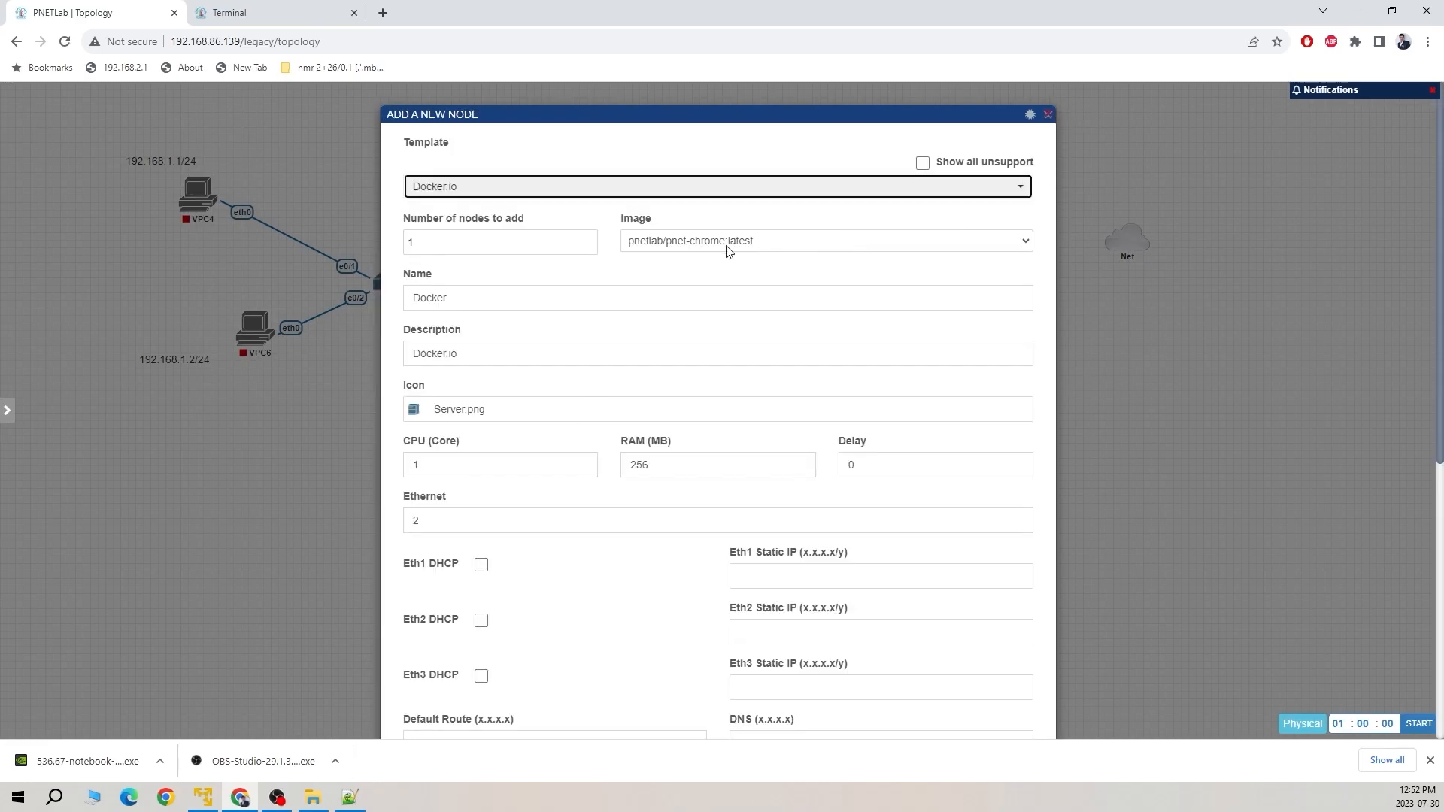
scroll(534, 429, "down", 2)
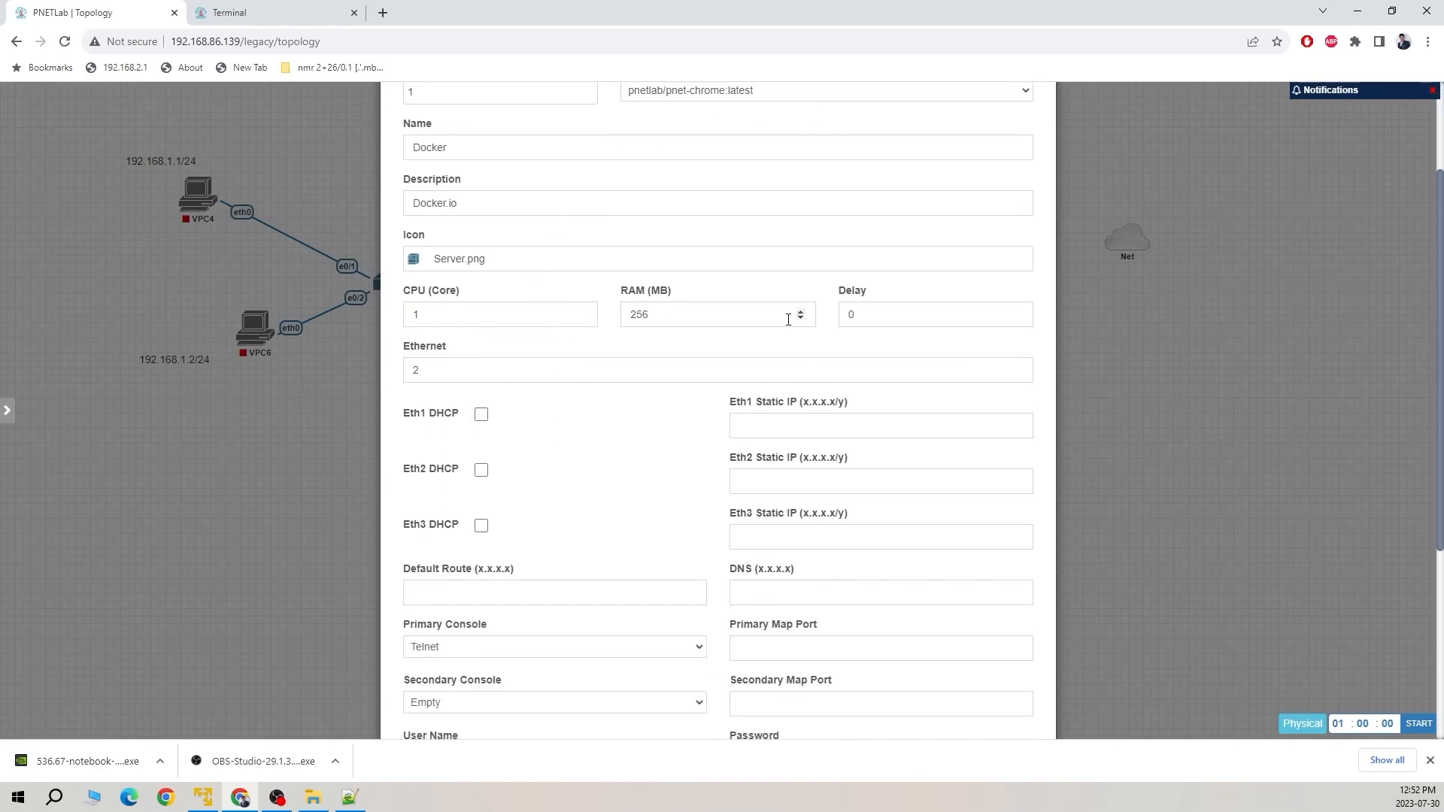
scroll(489, 358, "up", 2)
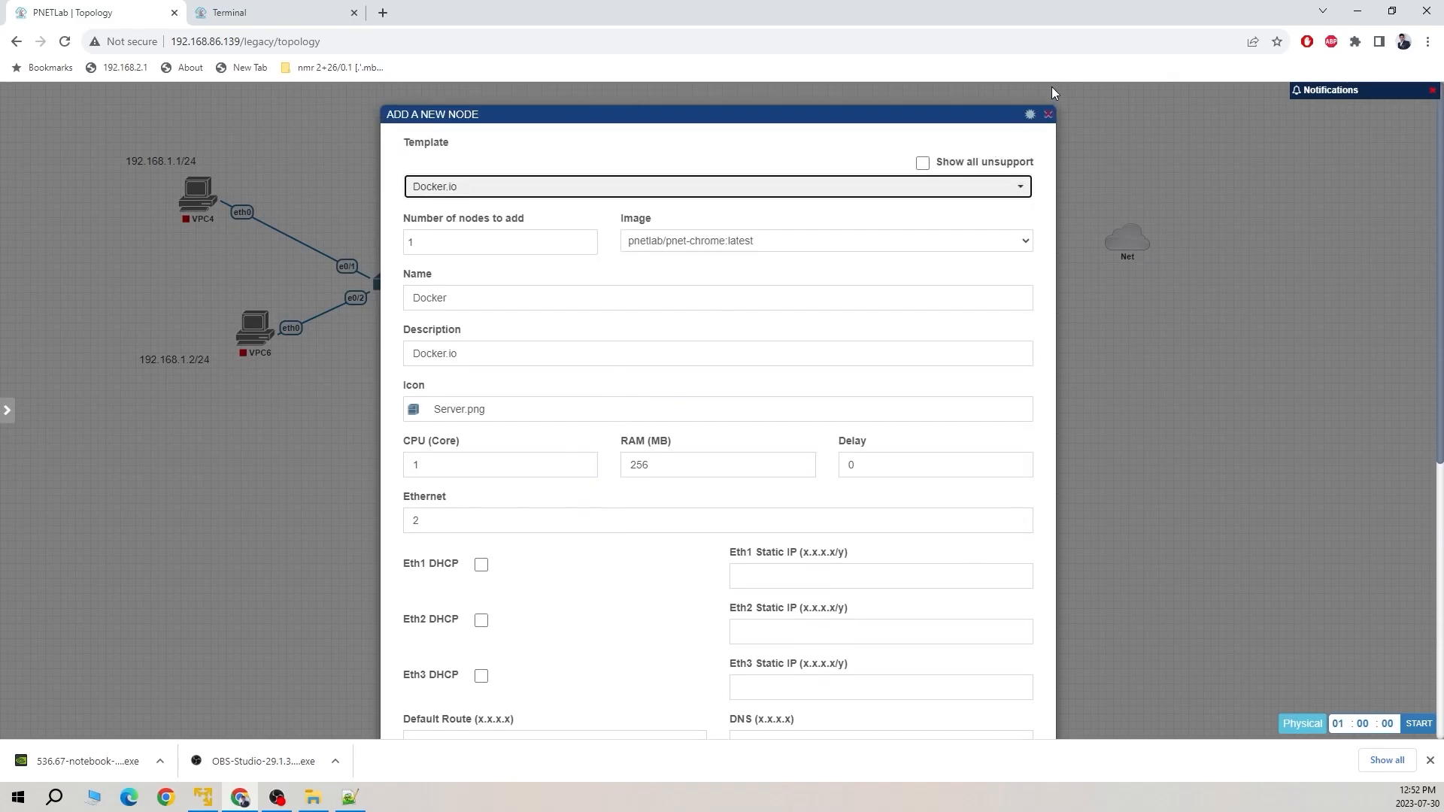
left_click(1048, 116)
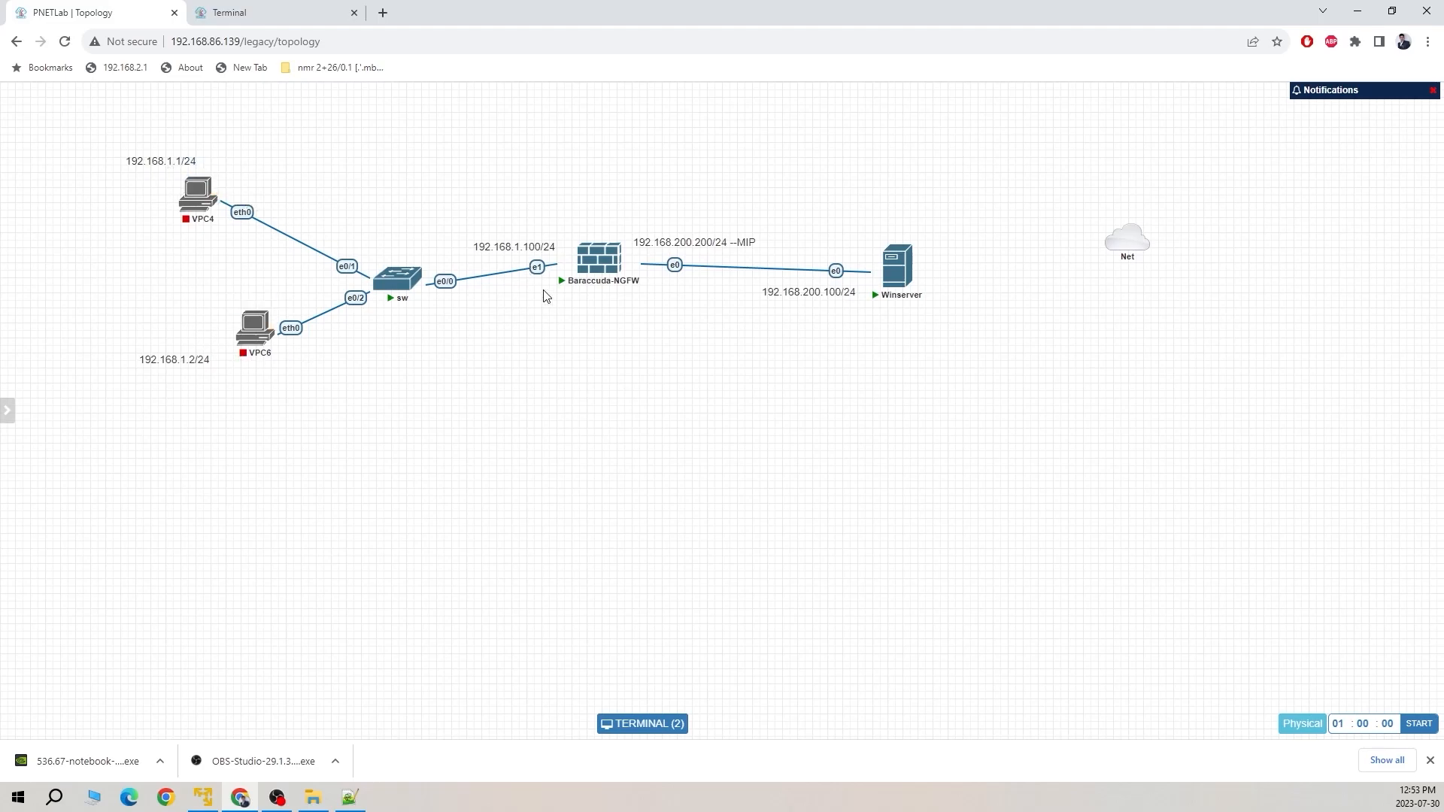
Switch to Barracuda Firewall Admin in the Winserver console and reopen the box's Network configuration
left_click(289, 13)
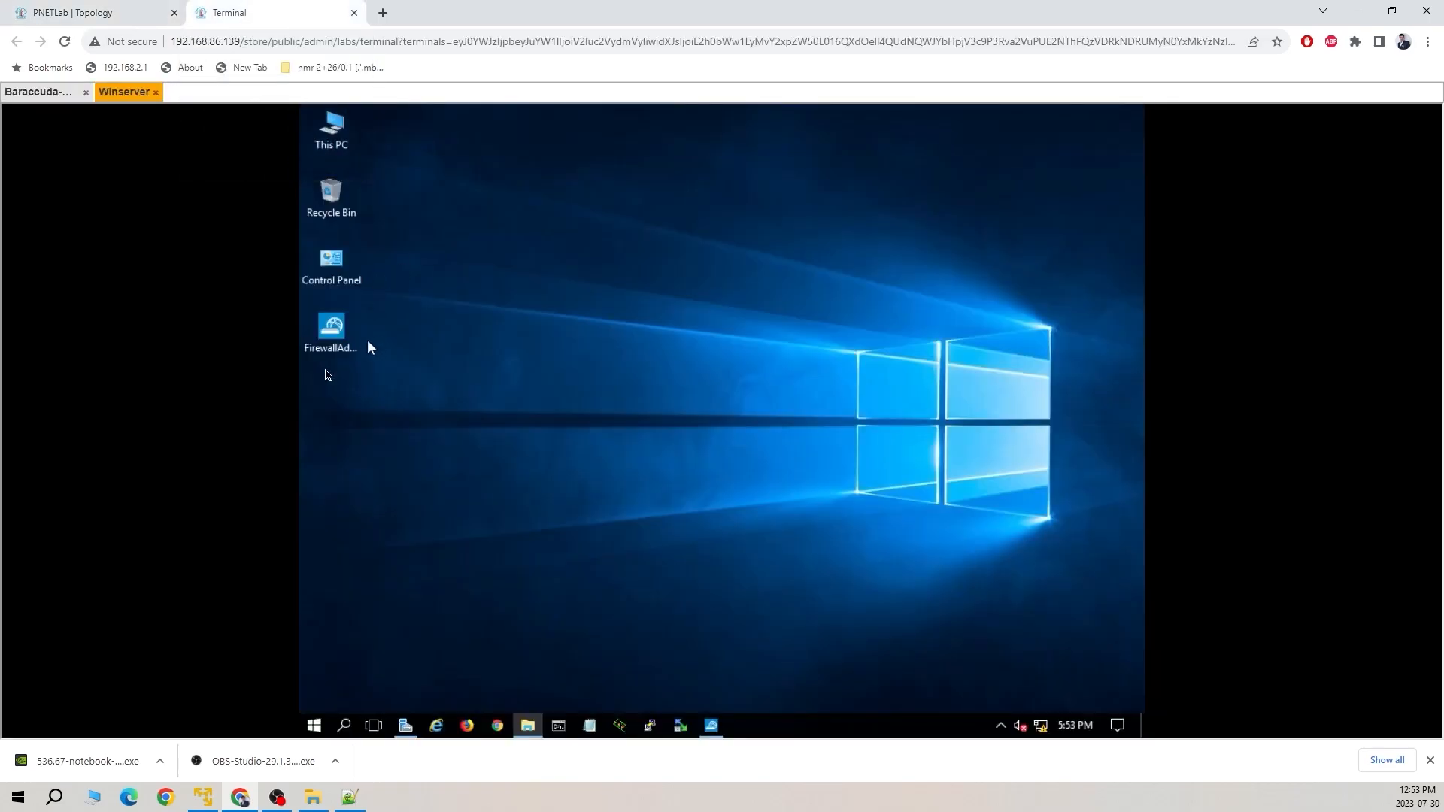
left_click(711, 725)
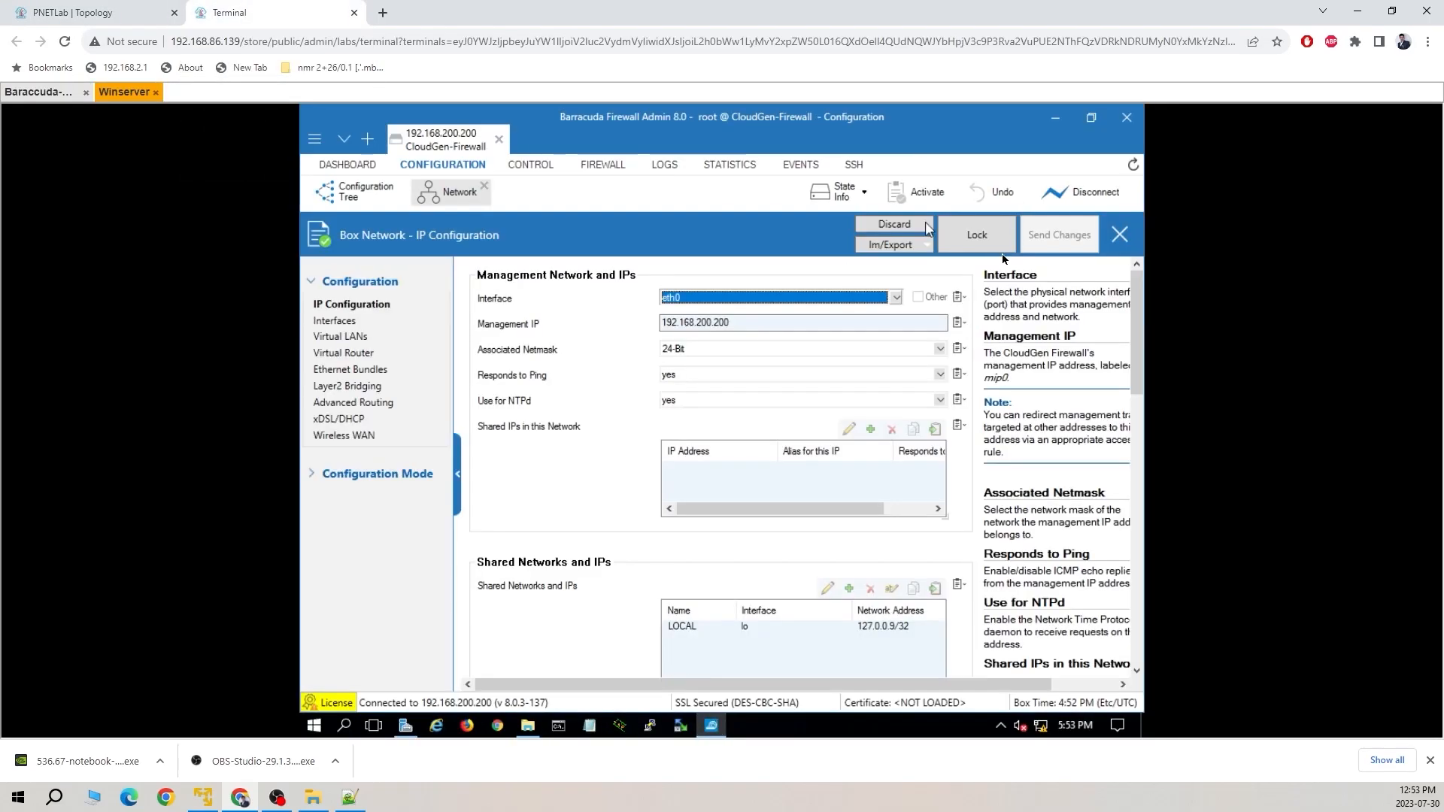
left_click(484, 186)
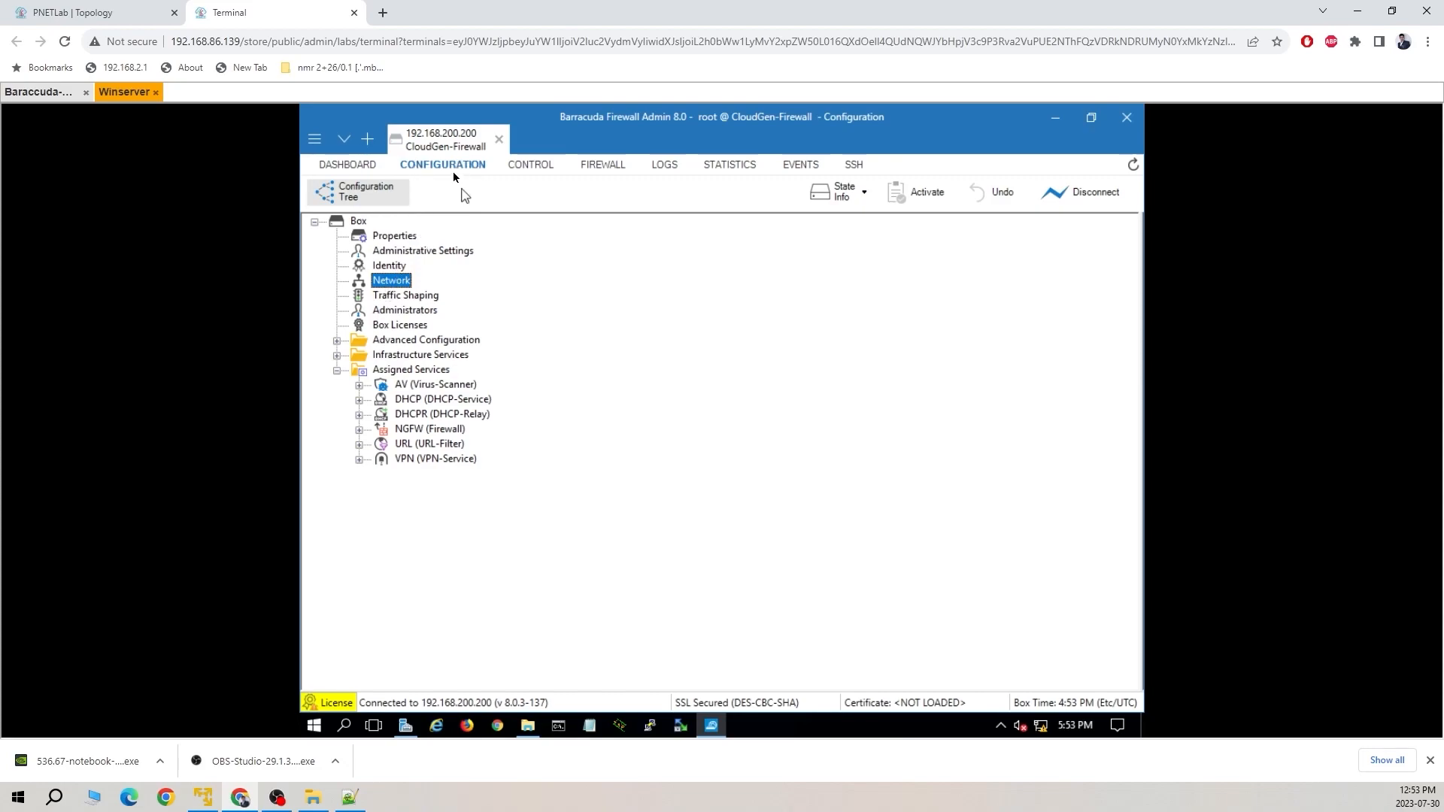
double_click(391, 281)
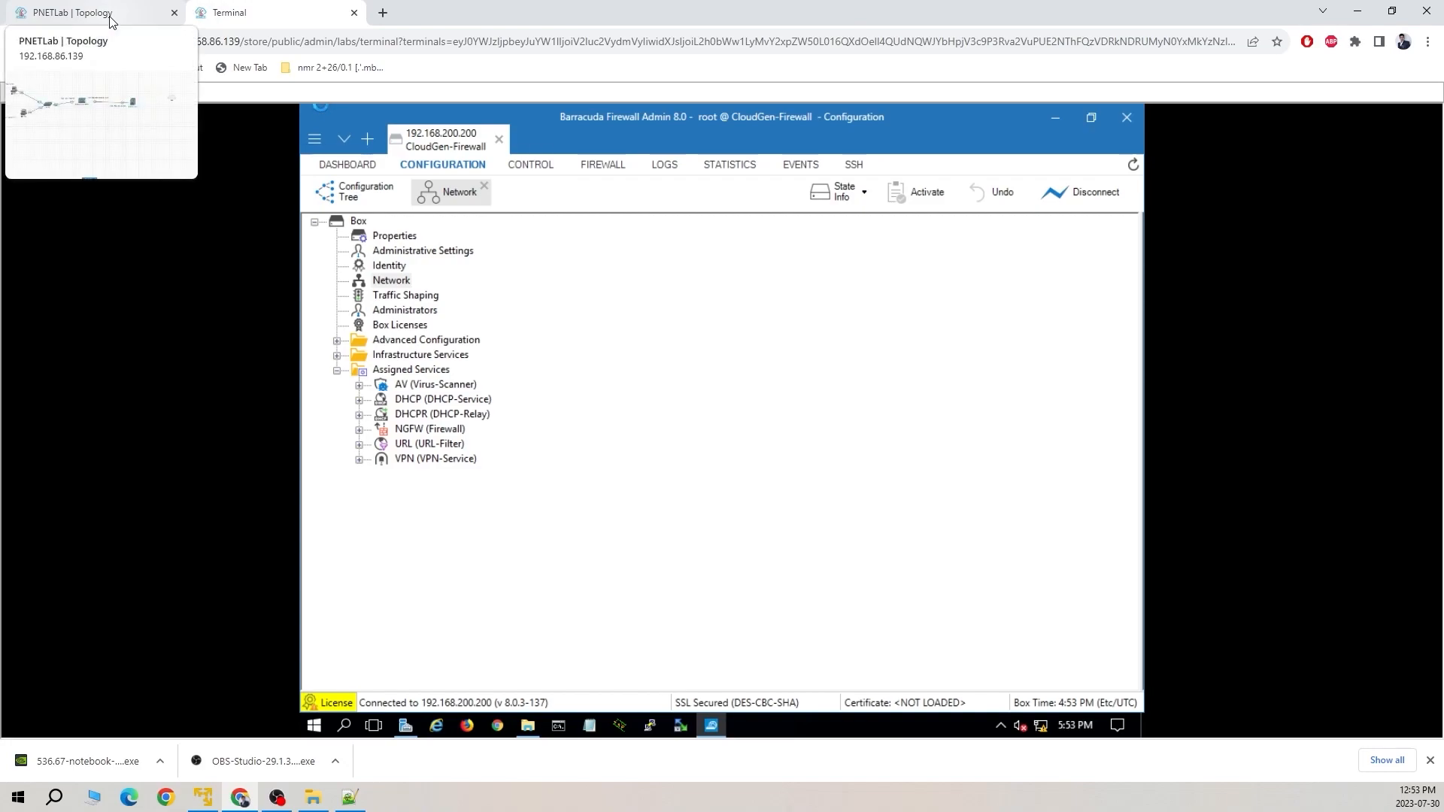
Check the firewall's interfaces and addresses in the lab topology, then return to the Winserver console
left_click(1055, 117)
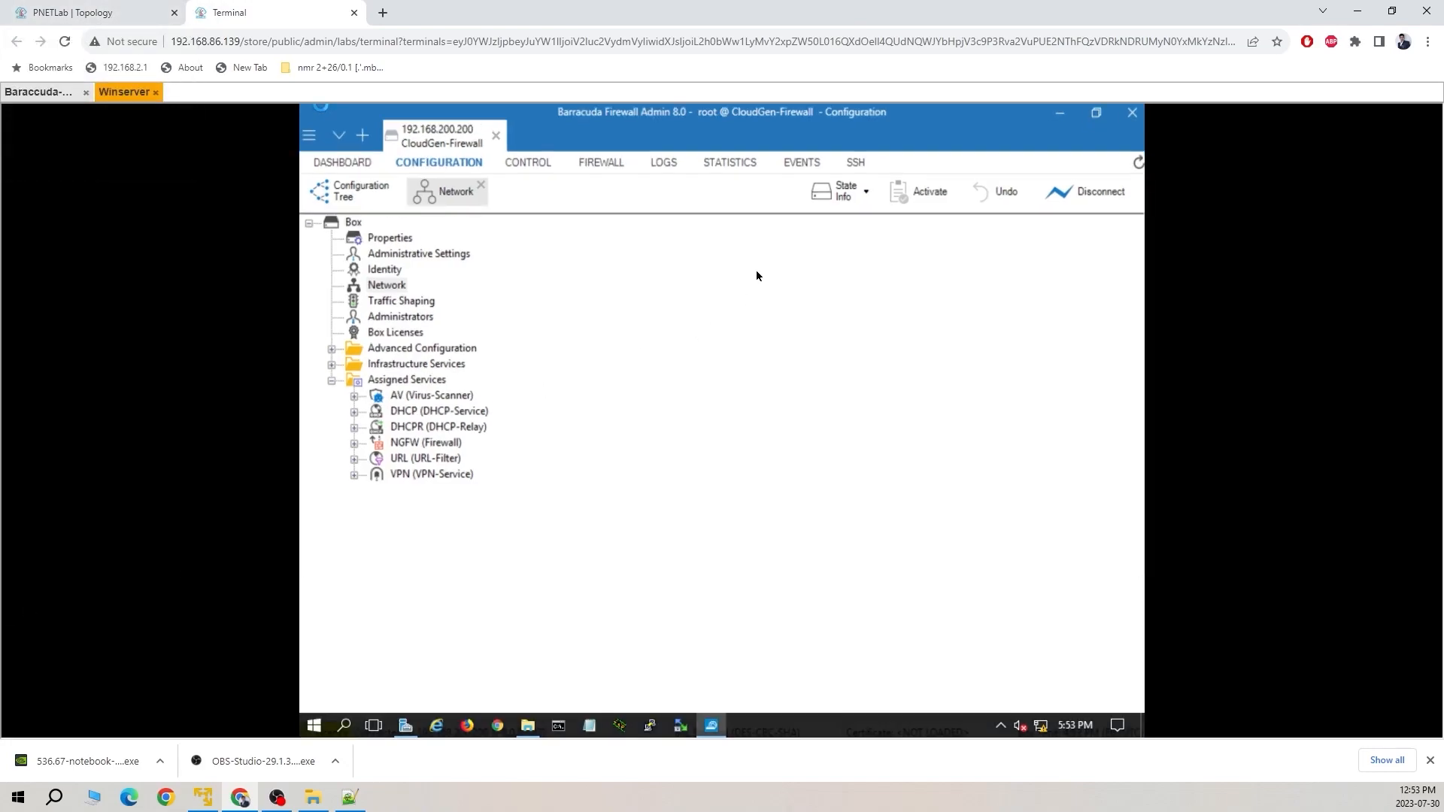
left_click(113, 13)
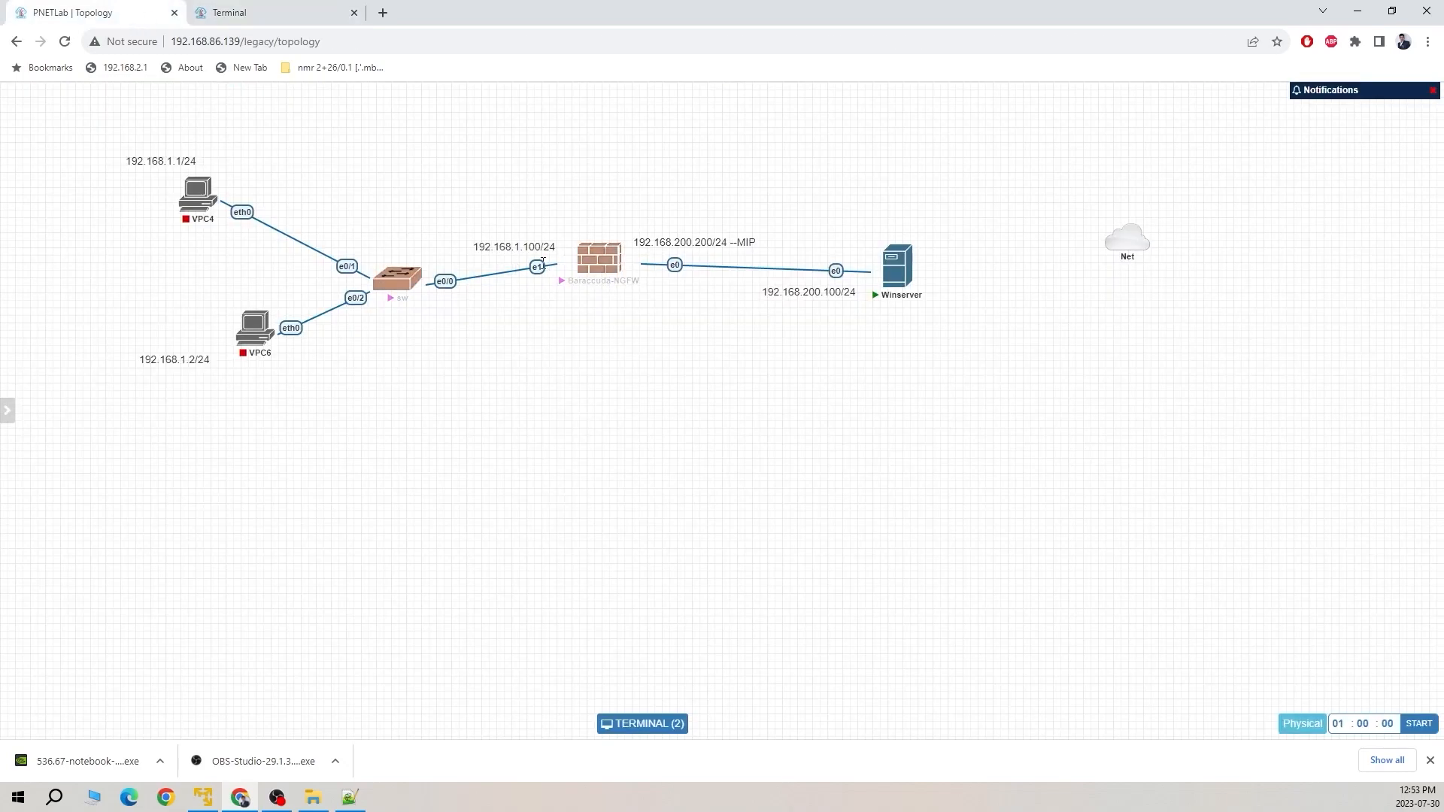
left_click(307, 17)
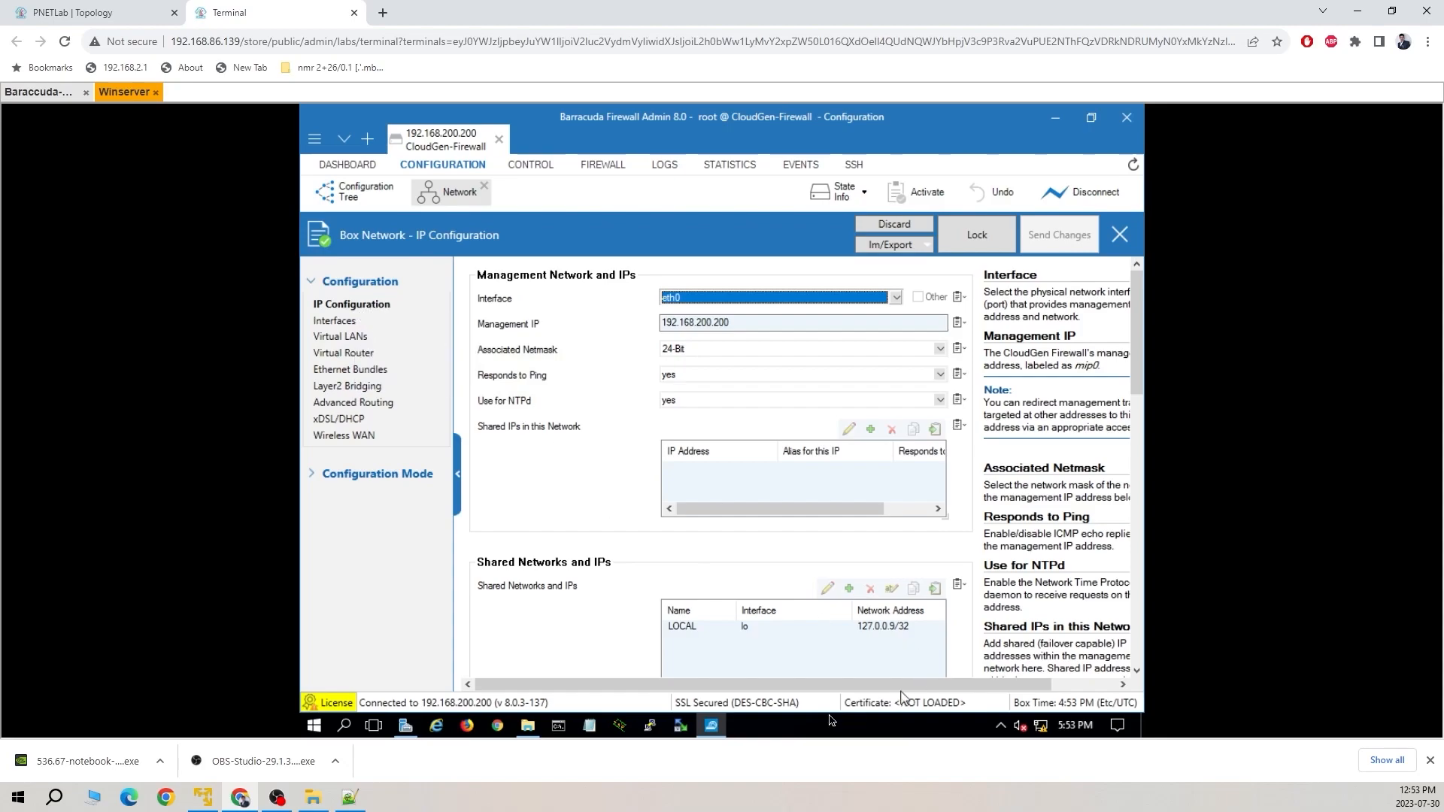
Lock the Box Network IP configuration for editing
left_click(987, 237)
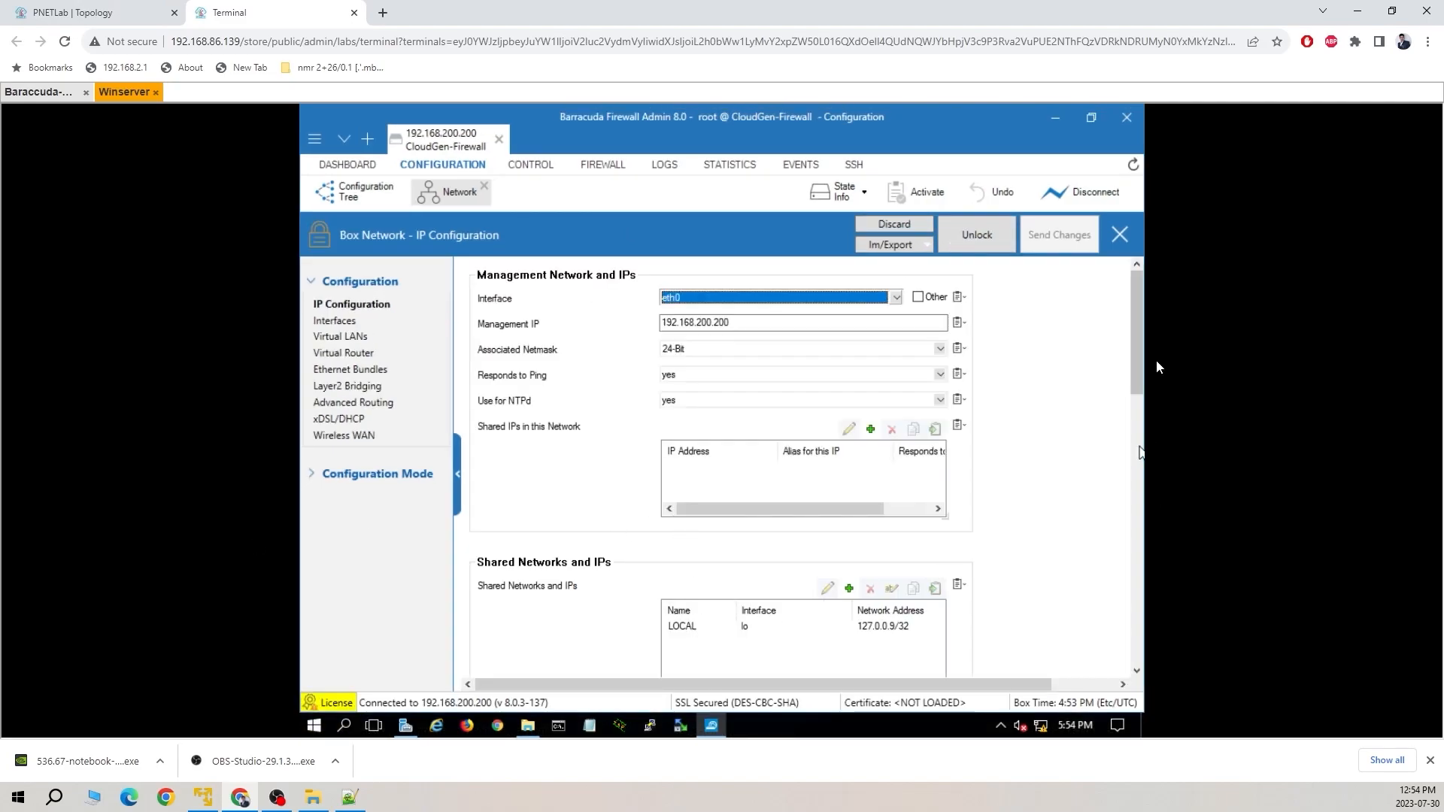
left_click_drag(1137, 376, 1137, 410)
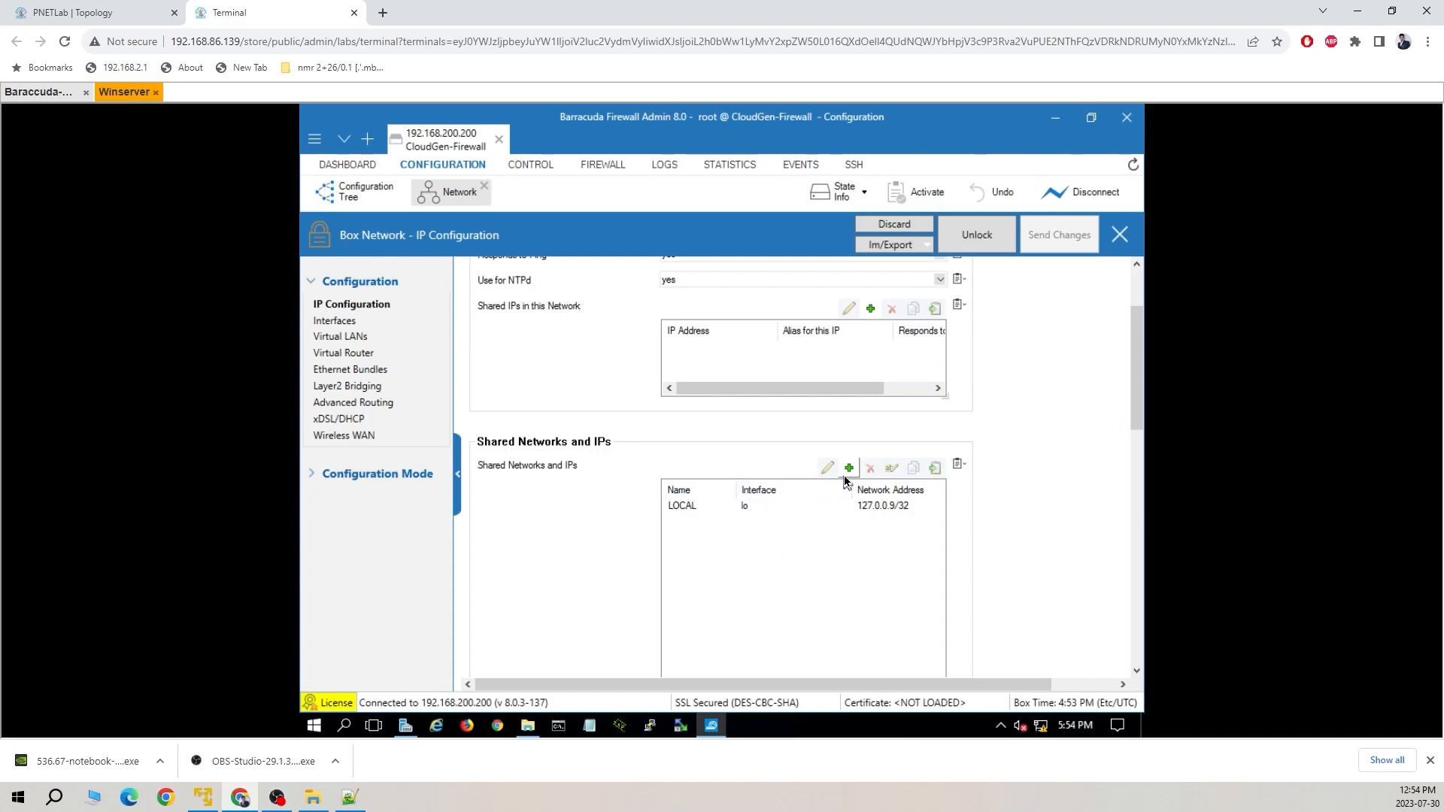
right_click(754, 526)
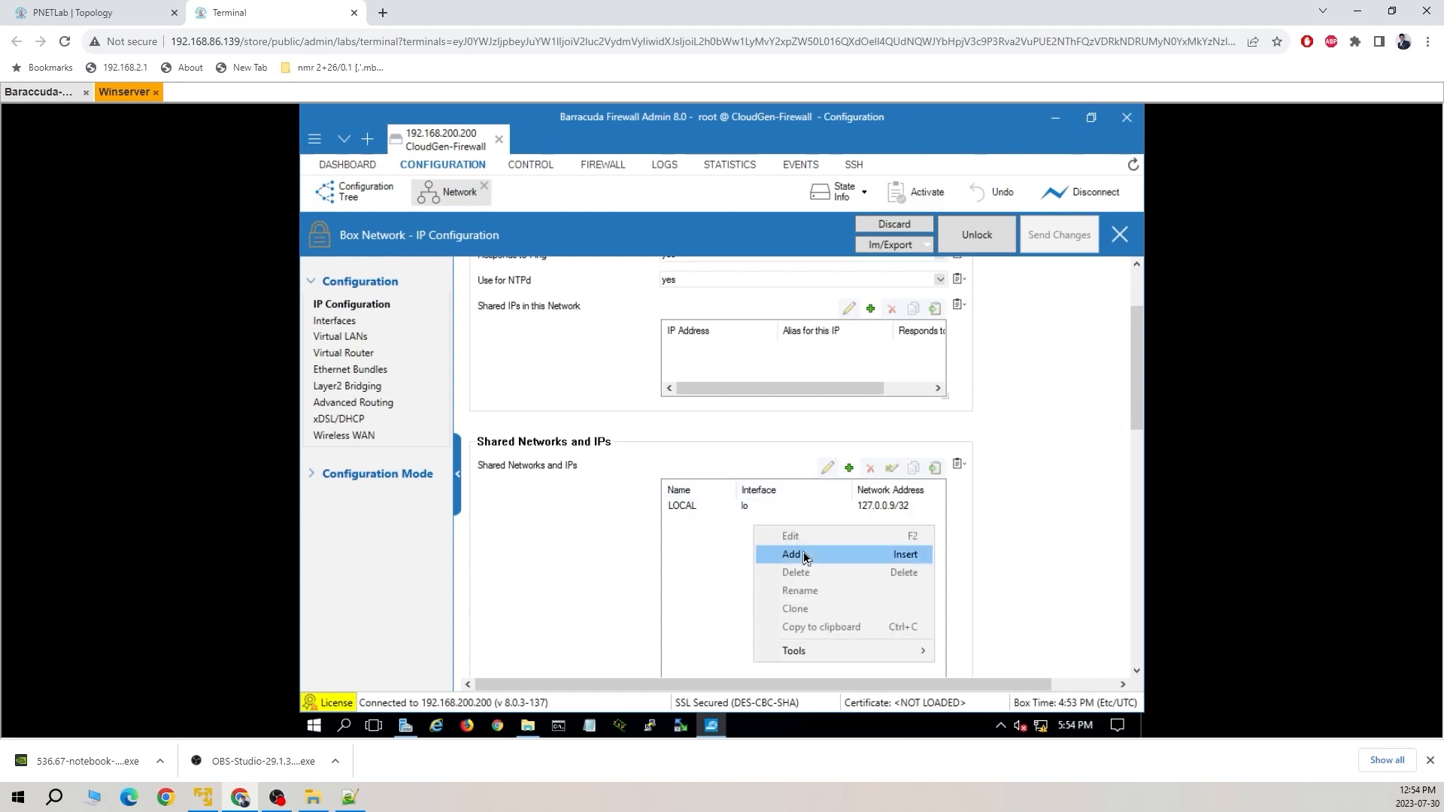
left_click(803, 557)
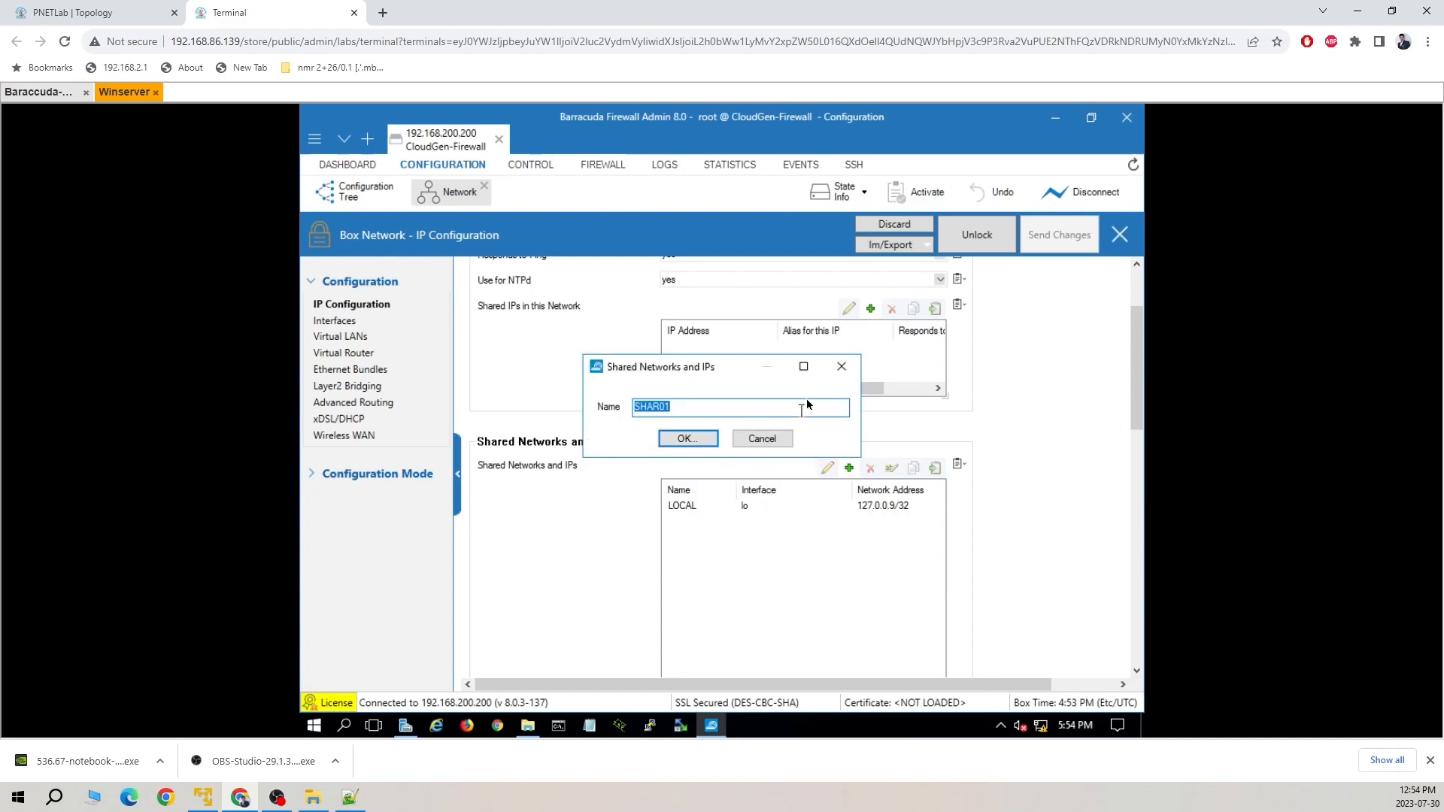
left_click(841, 367)
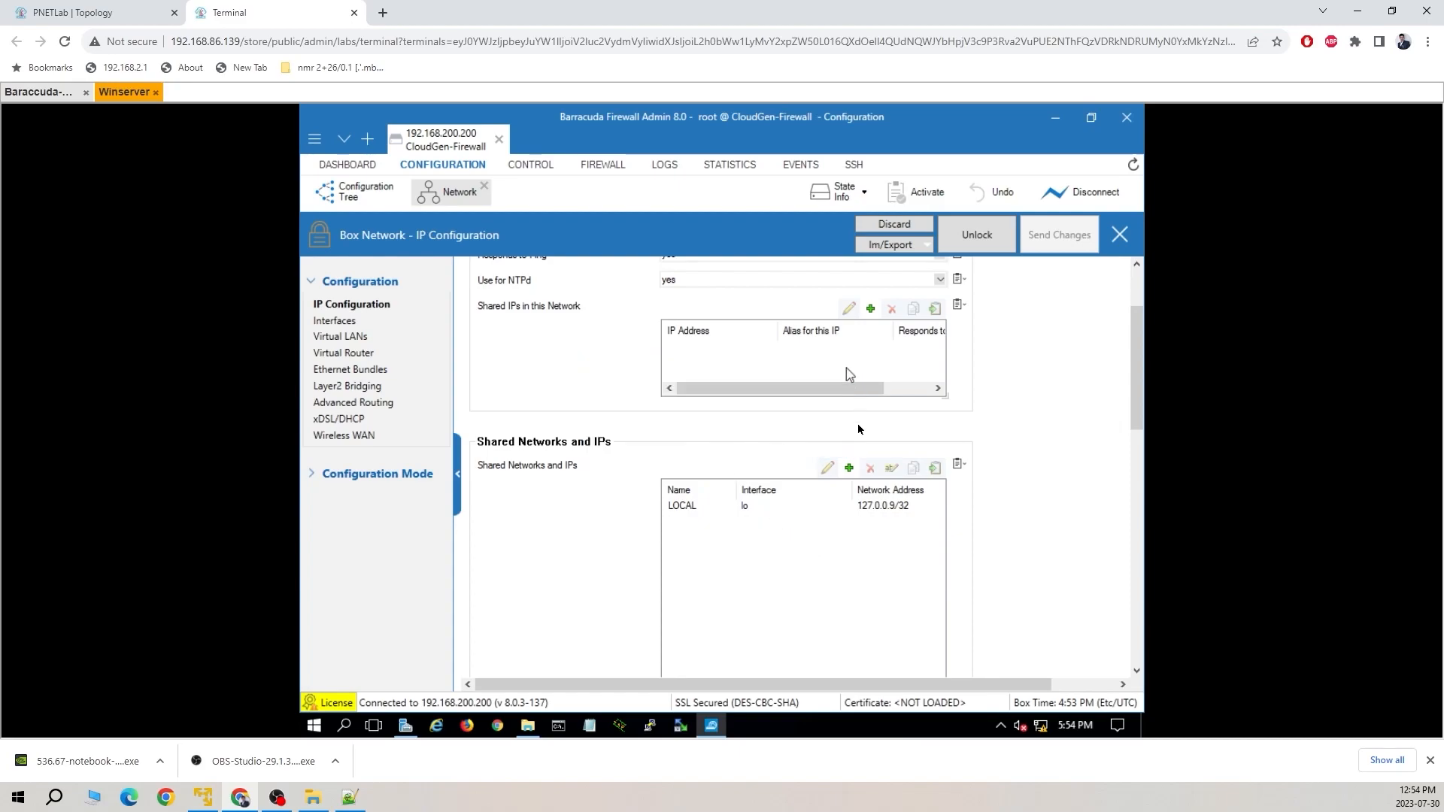
Add a new entry named LAN to Shared Networks and IPs
left_click(850, 468)
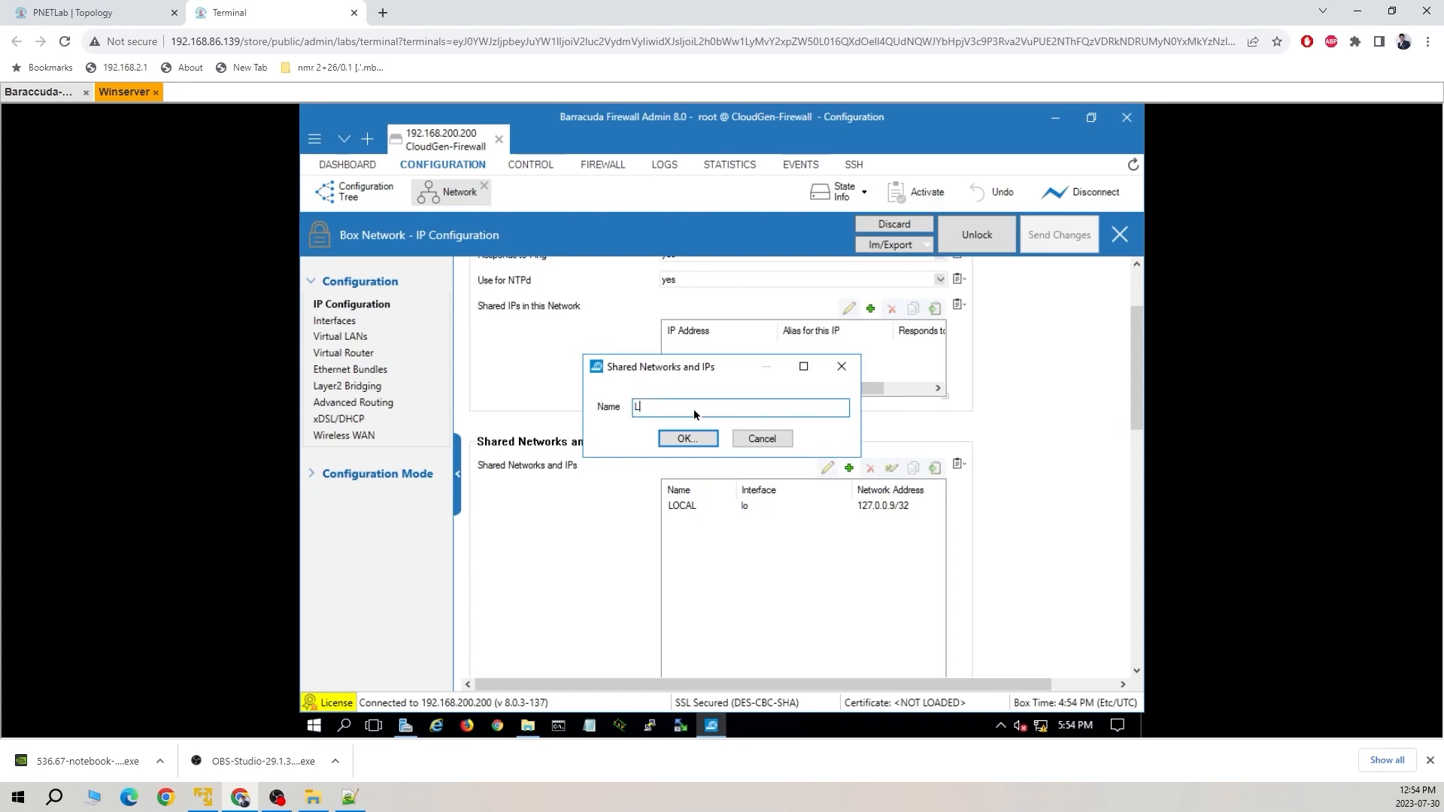
type("LAN")
left_click(694, 441)
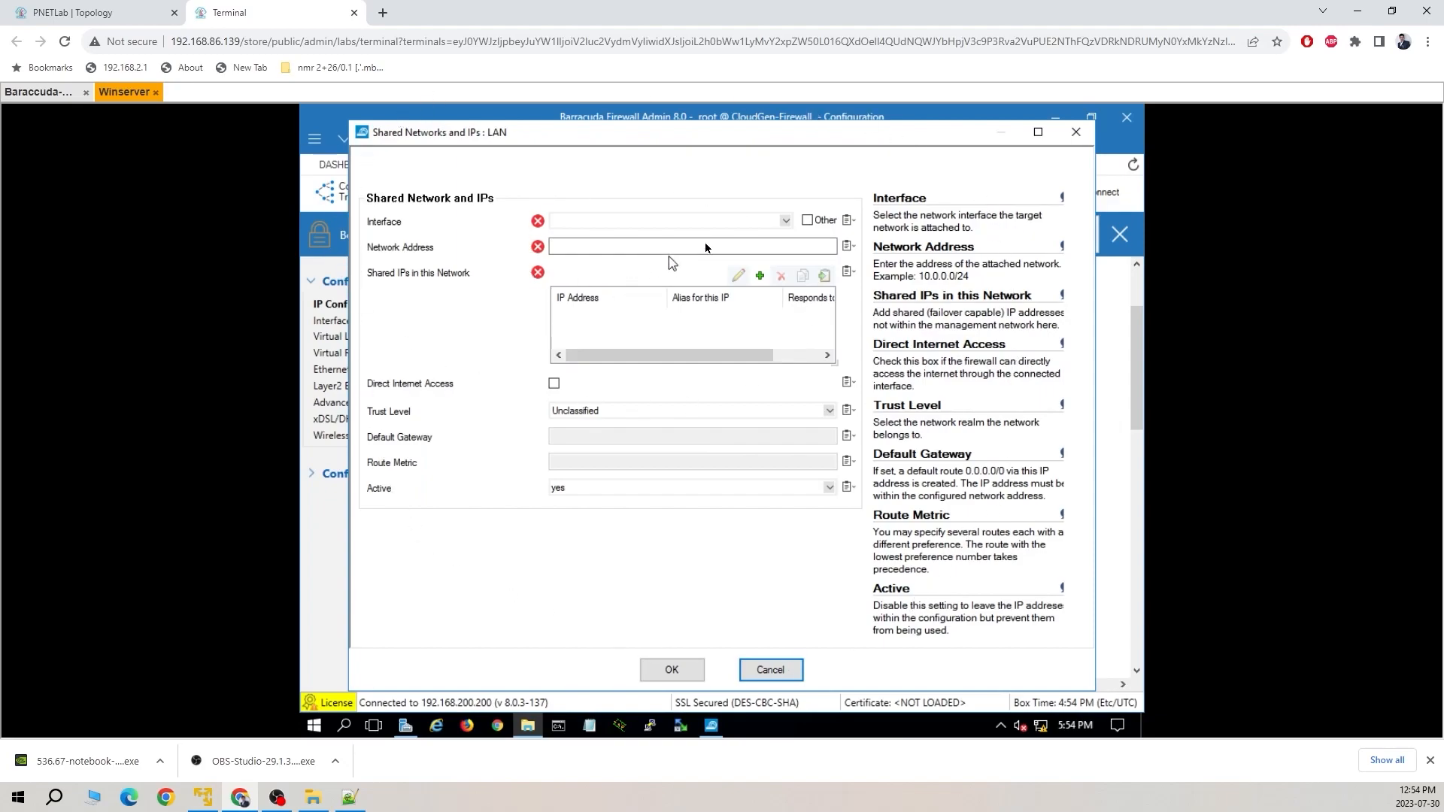
Assign interface eth1 and network address 192.168.1.0/24 to the LAN shared network
left_click(786, 221)
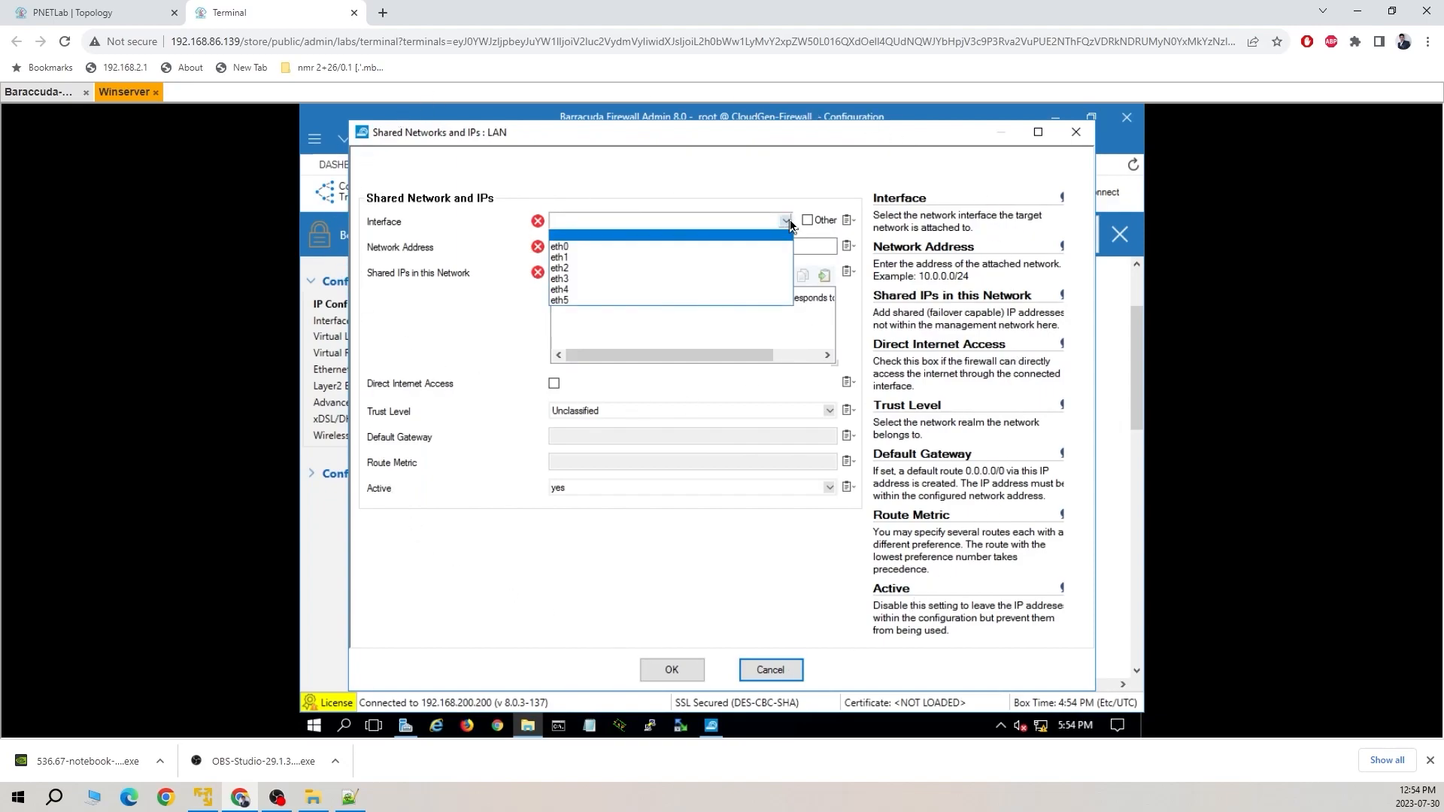
left_click(638, 259)
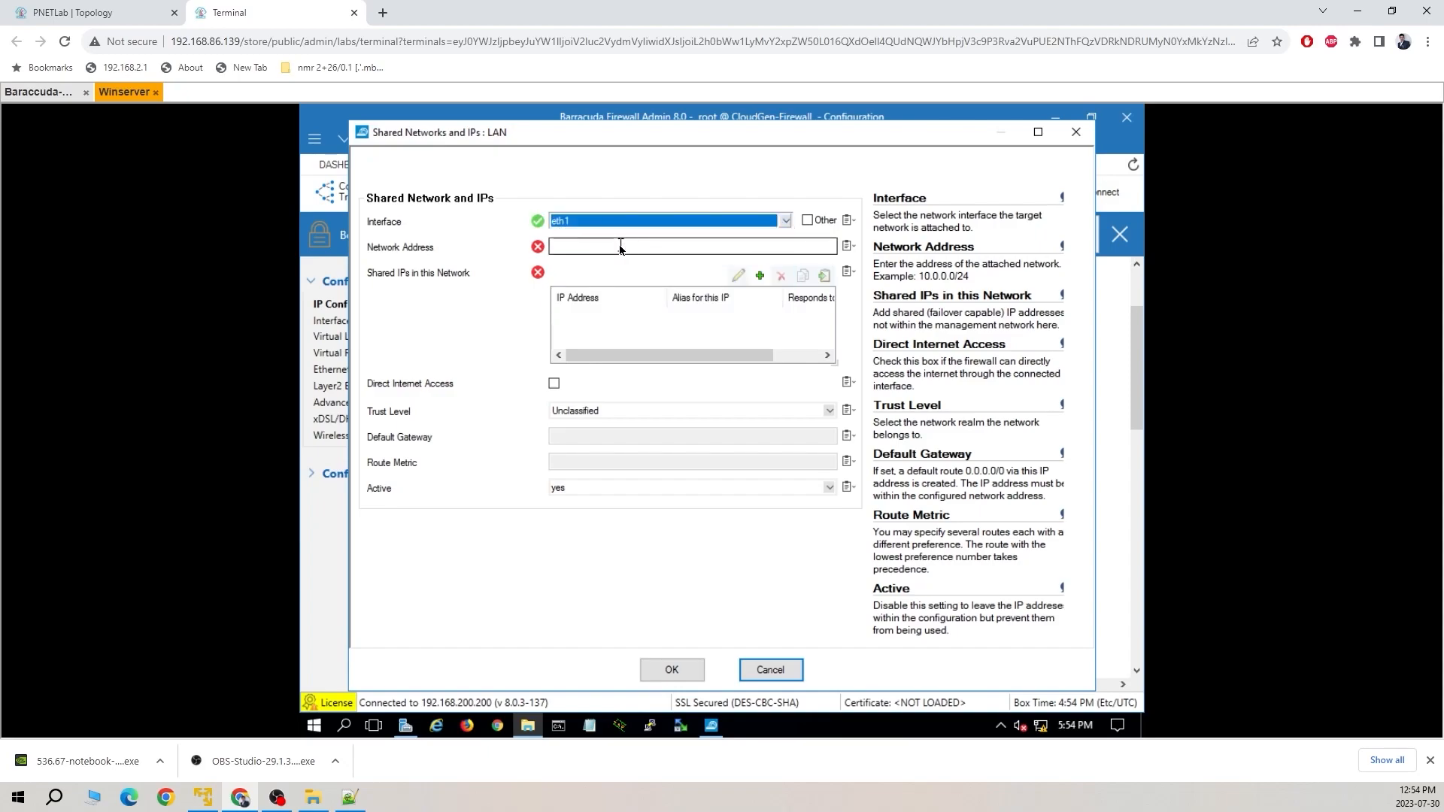
left_click(134, 13)
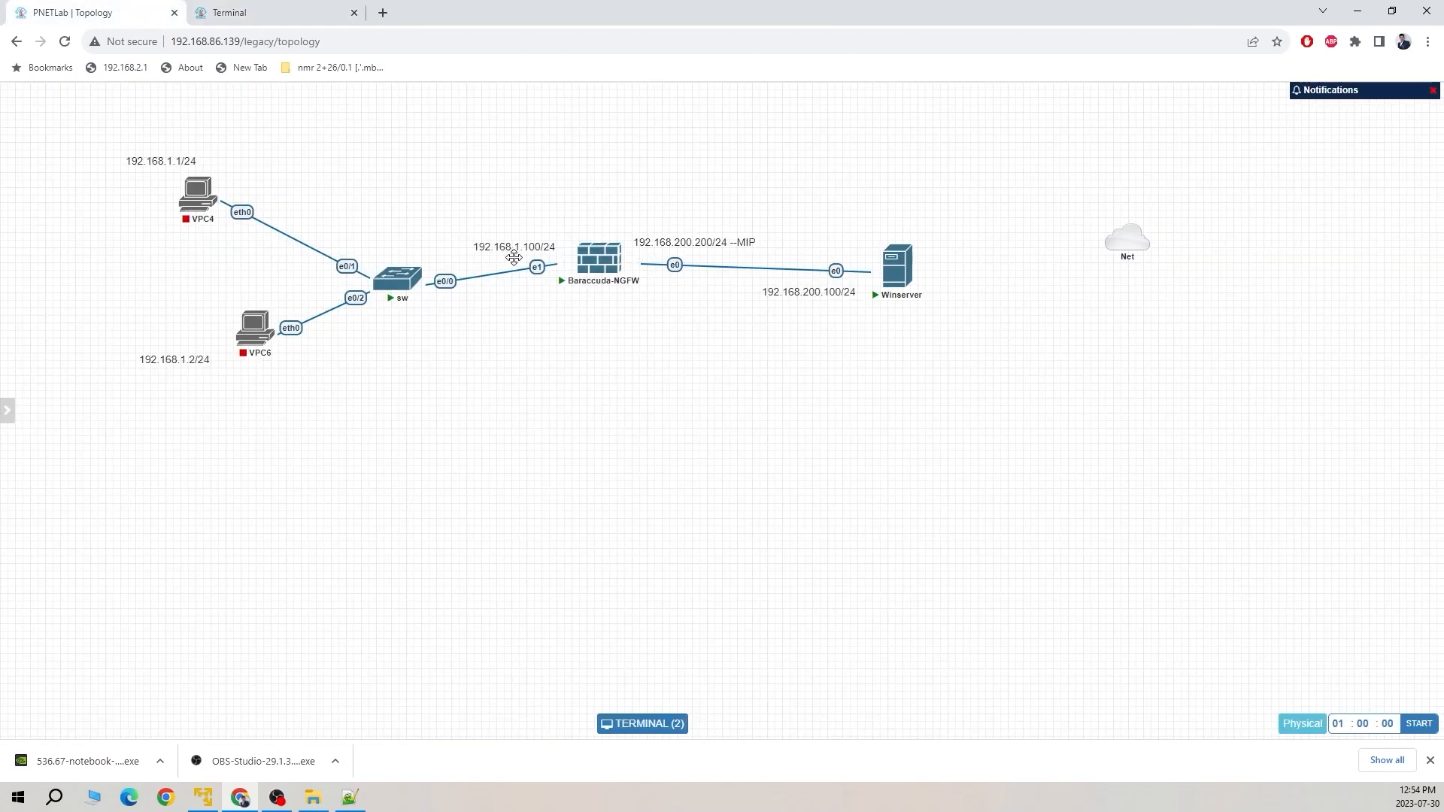
left_click(284, 12)
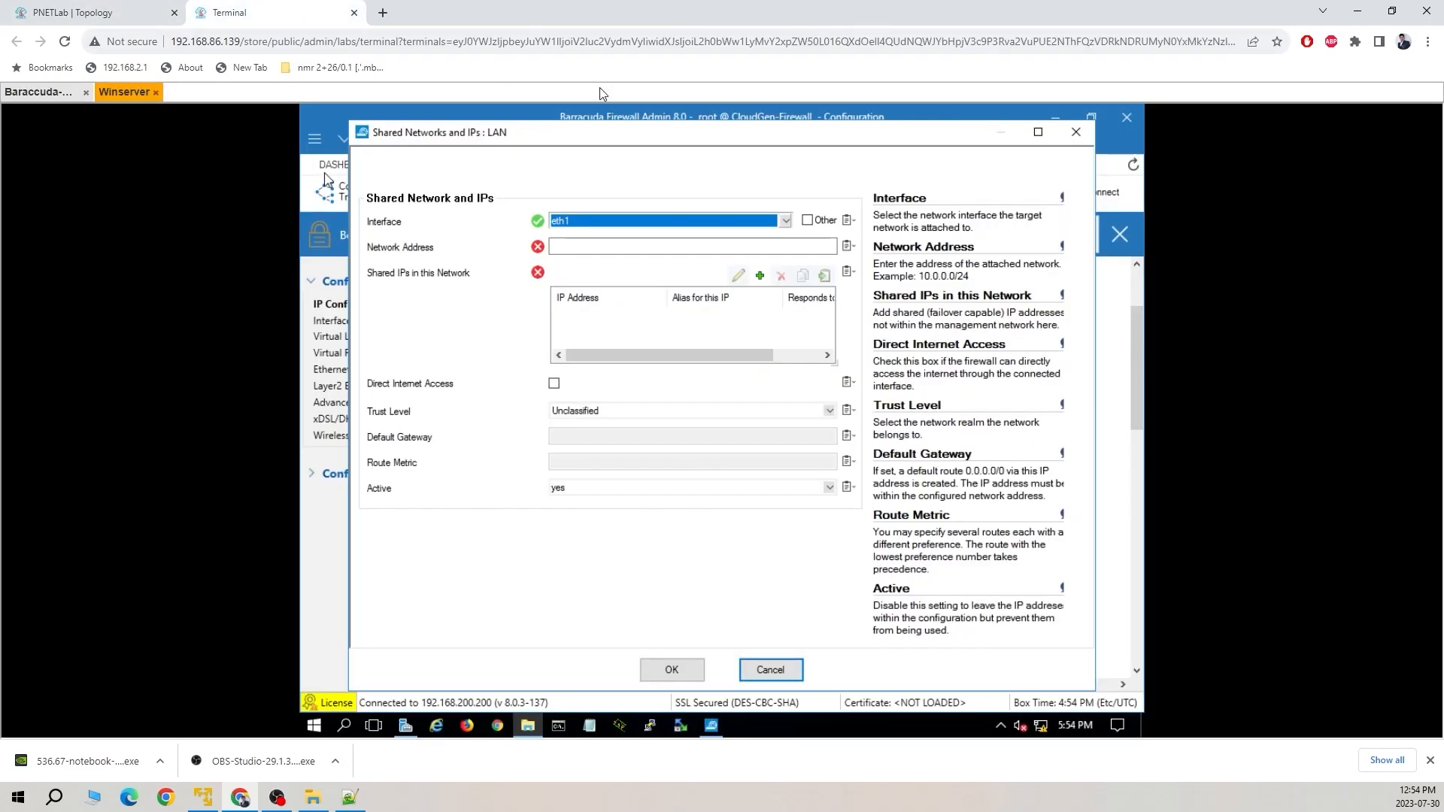
left_click(639, 248)
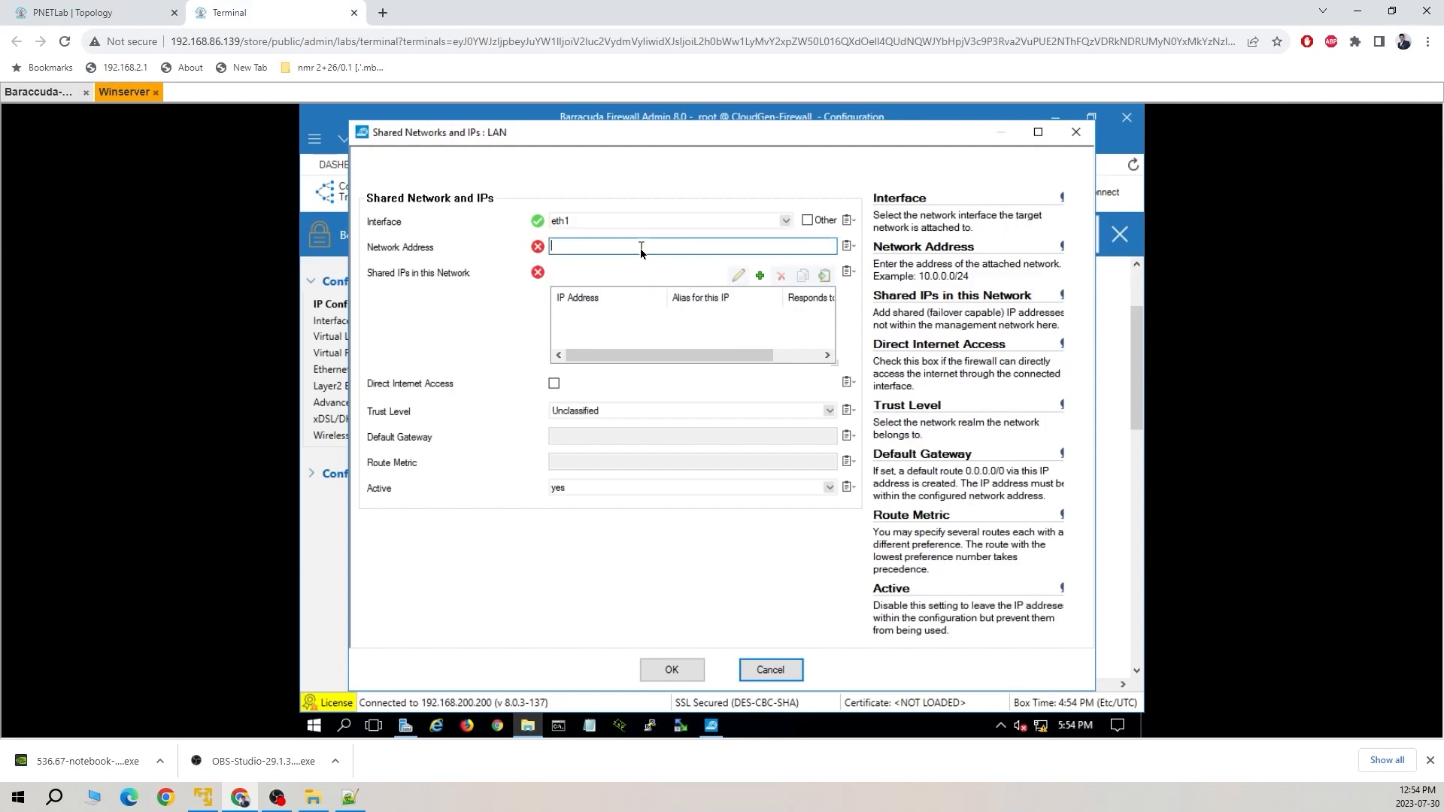
type("192.168.1.0/24")
Add the shared IP 192.168.1.100 to the LAN network with Responds to Ping set to yes
left_click(760, 276)
left_click(604, 224)
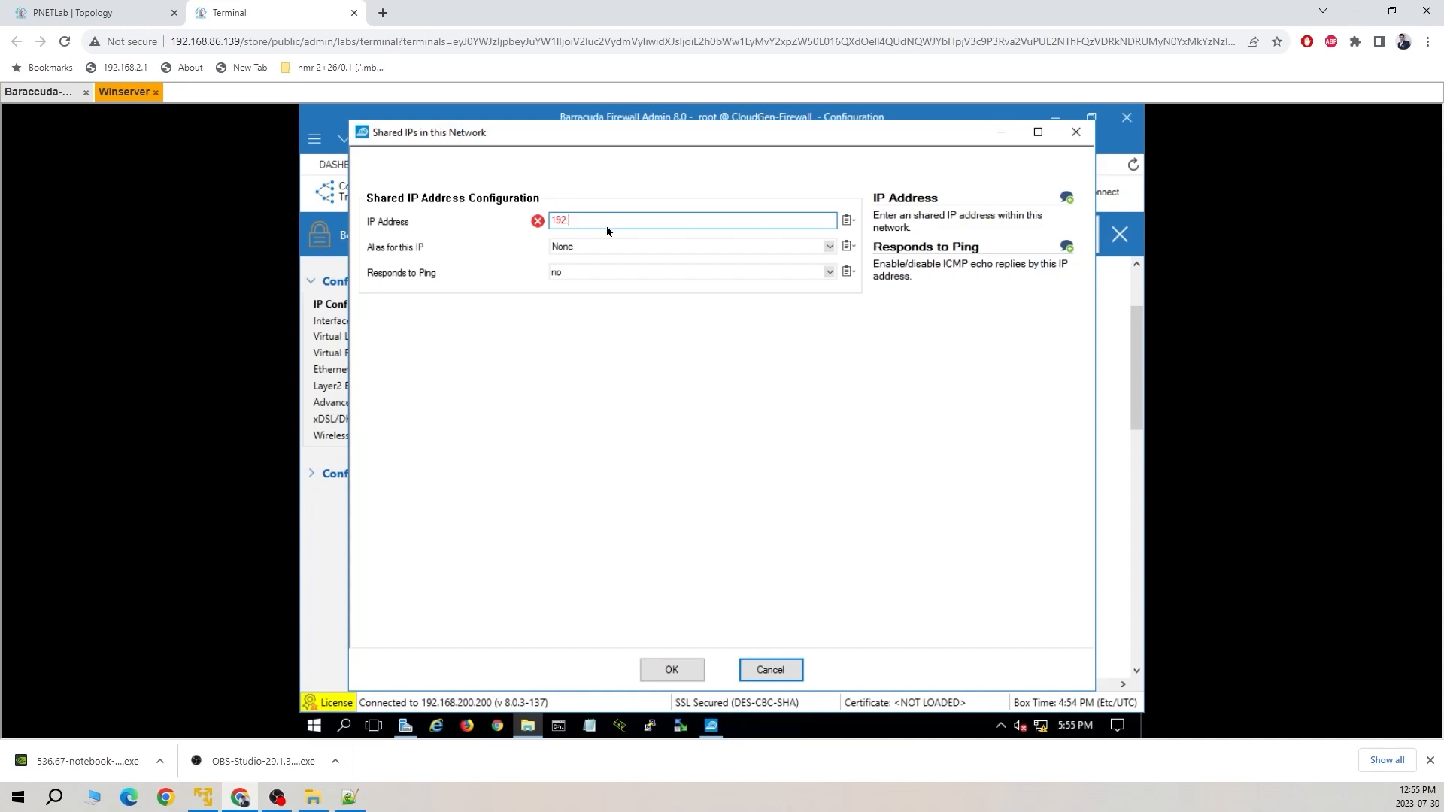
type("192.168.1.100")
left_click(834, 275)
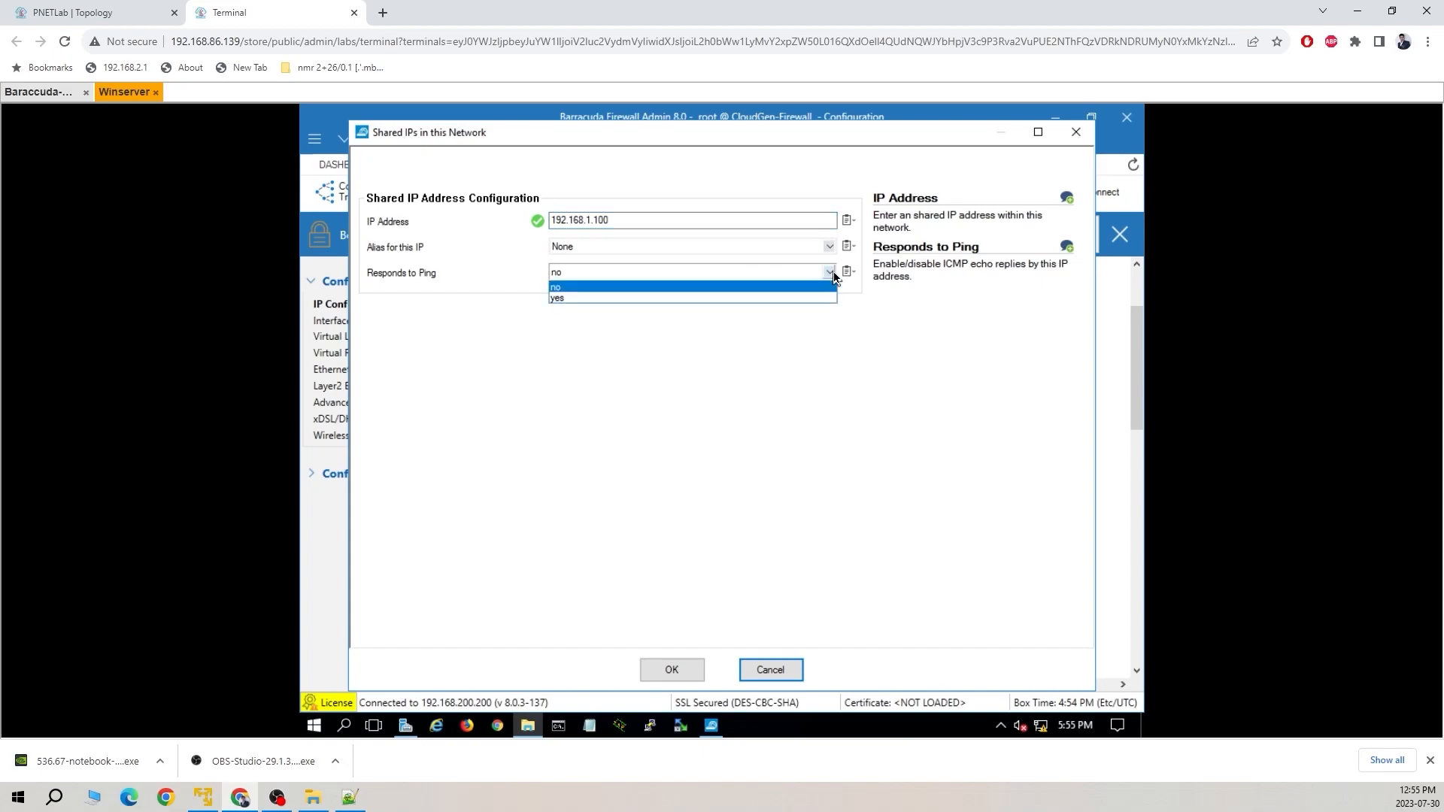
left_click(701, 298)
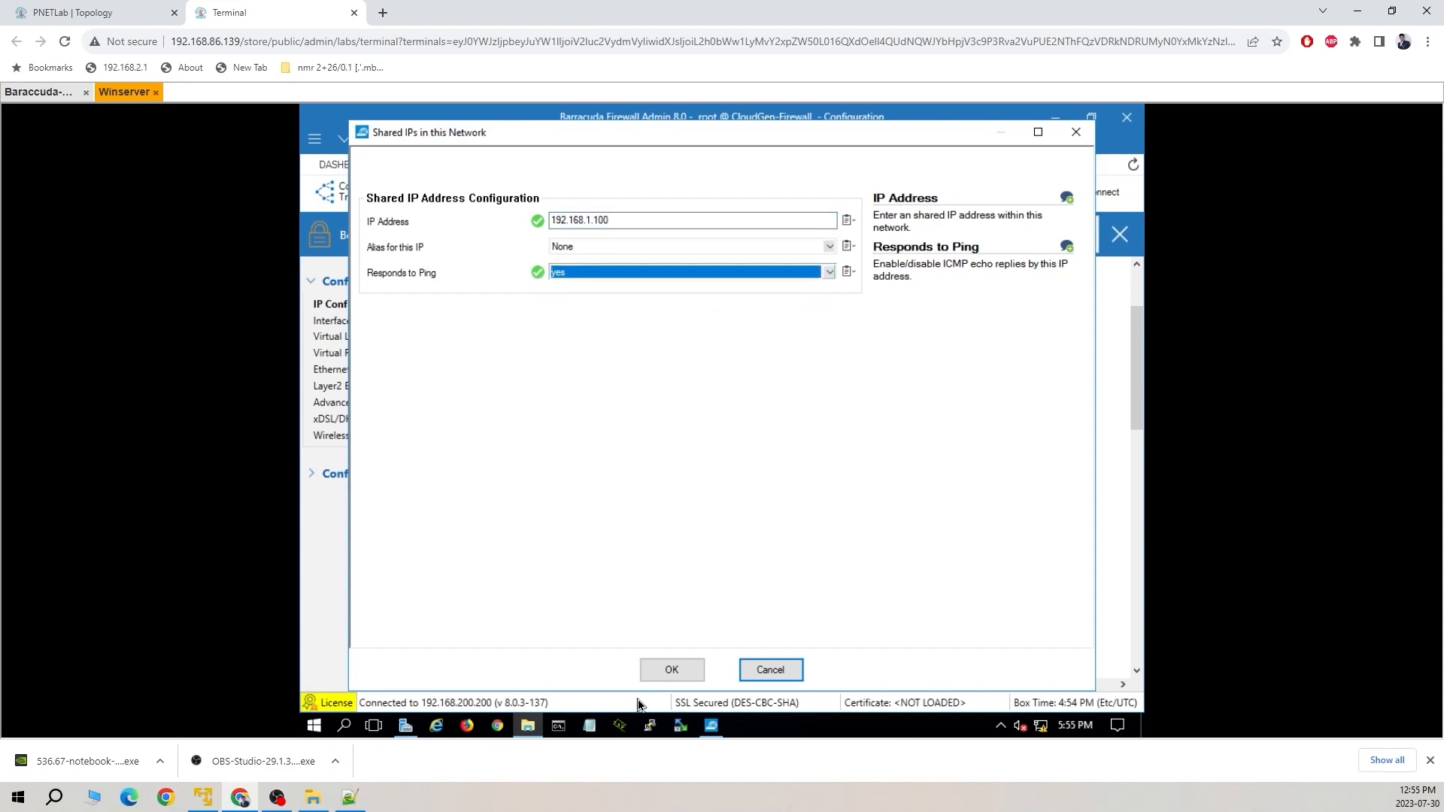
left_click(669, 669)
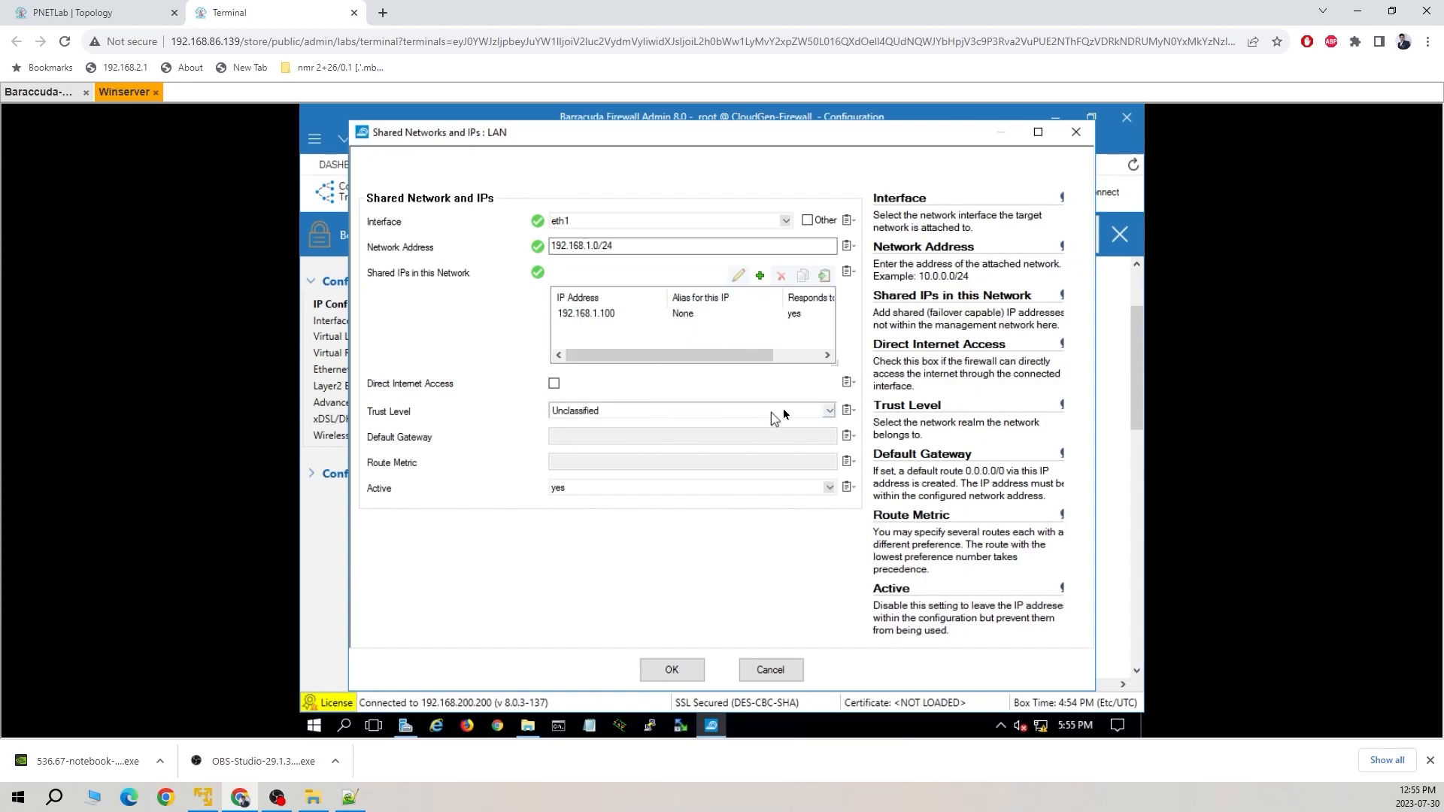
Set the LAN network's trust level to Trusted (added to Trusted-LAN for Firewall)
left_click(828, 410)
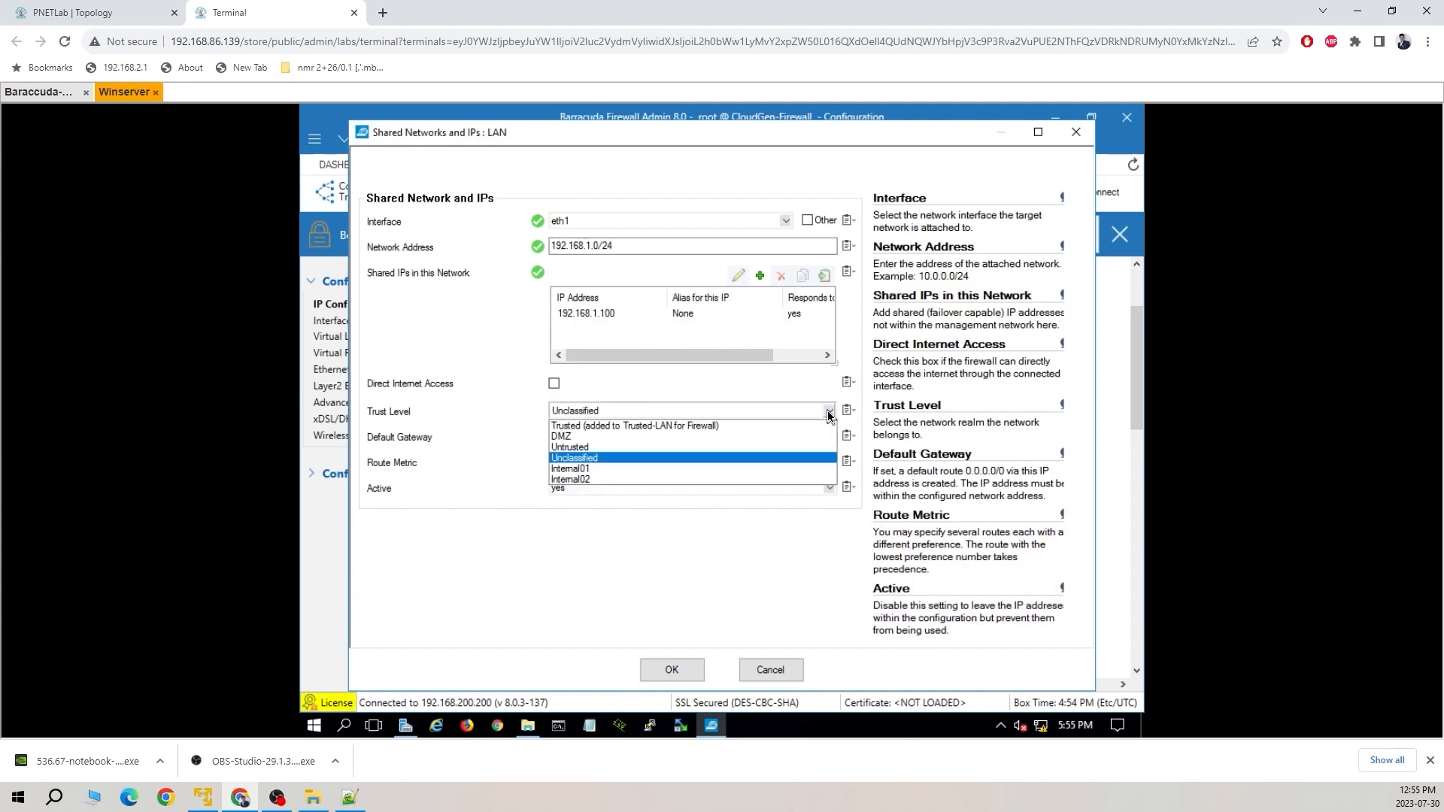
left_click(679, 427)
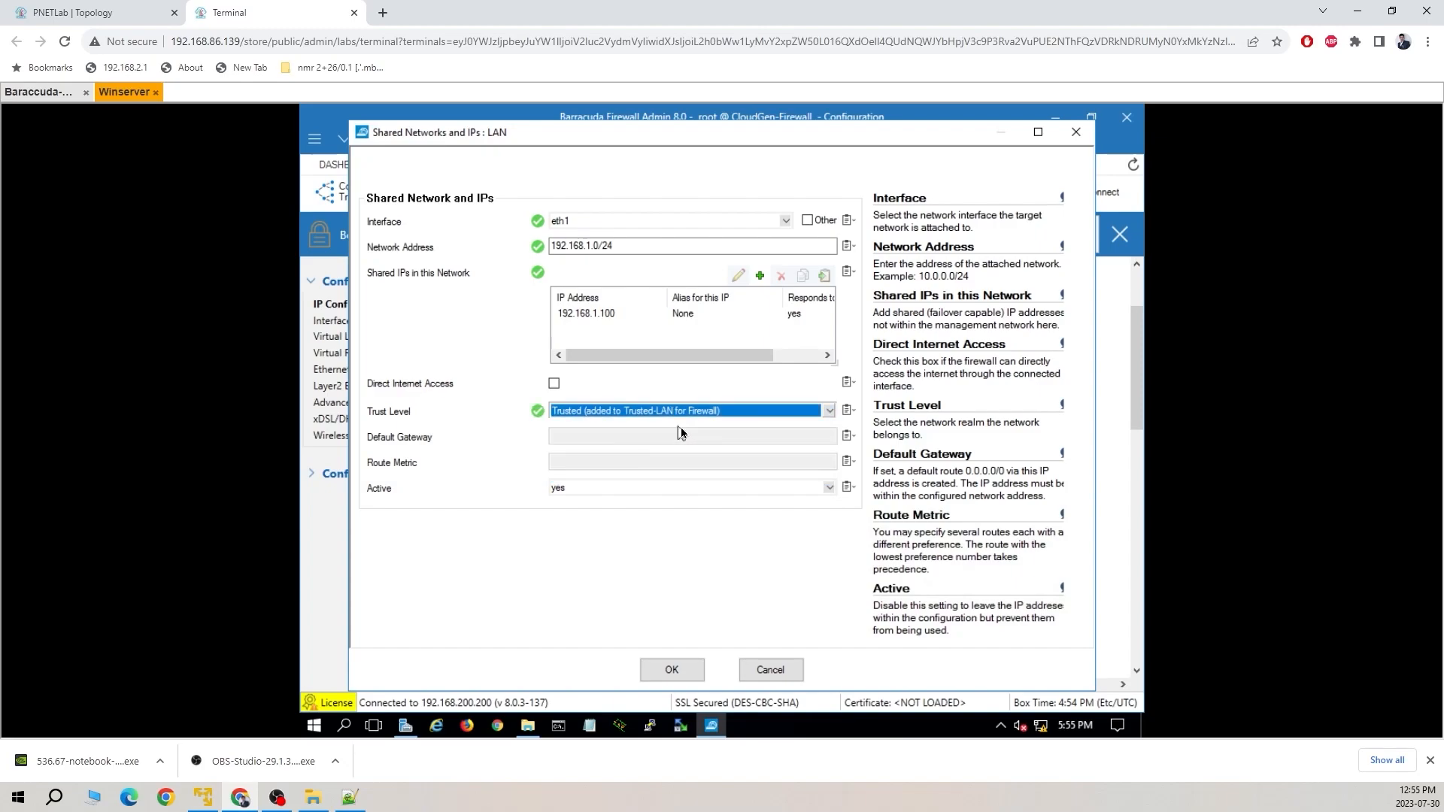
Accept the LAN shared network settings and send the changes to the firewall for activation
left_click(672, 668)
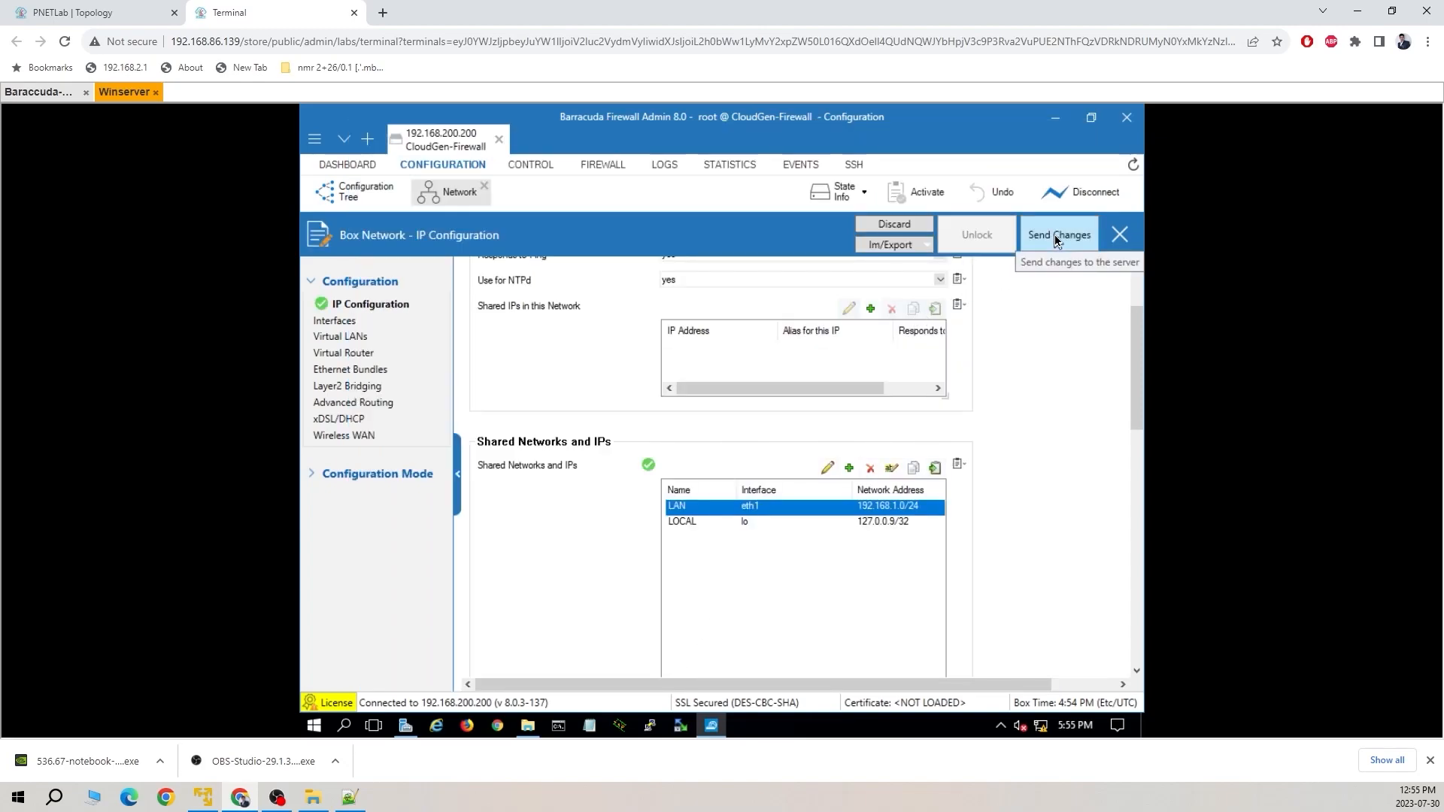
left_click(1056, 236)
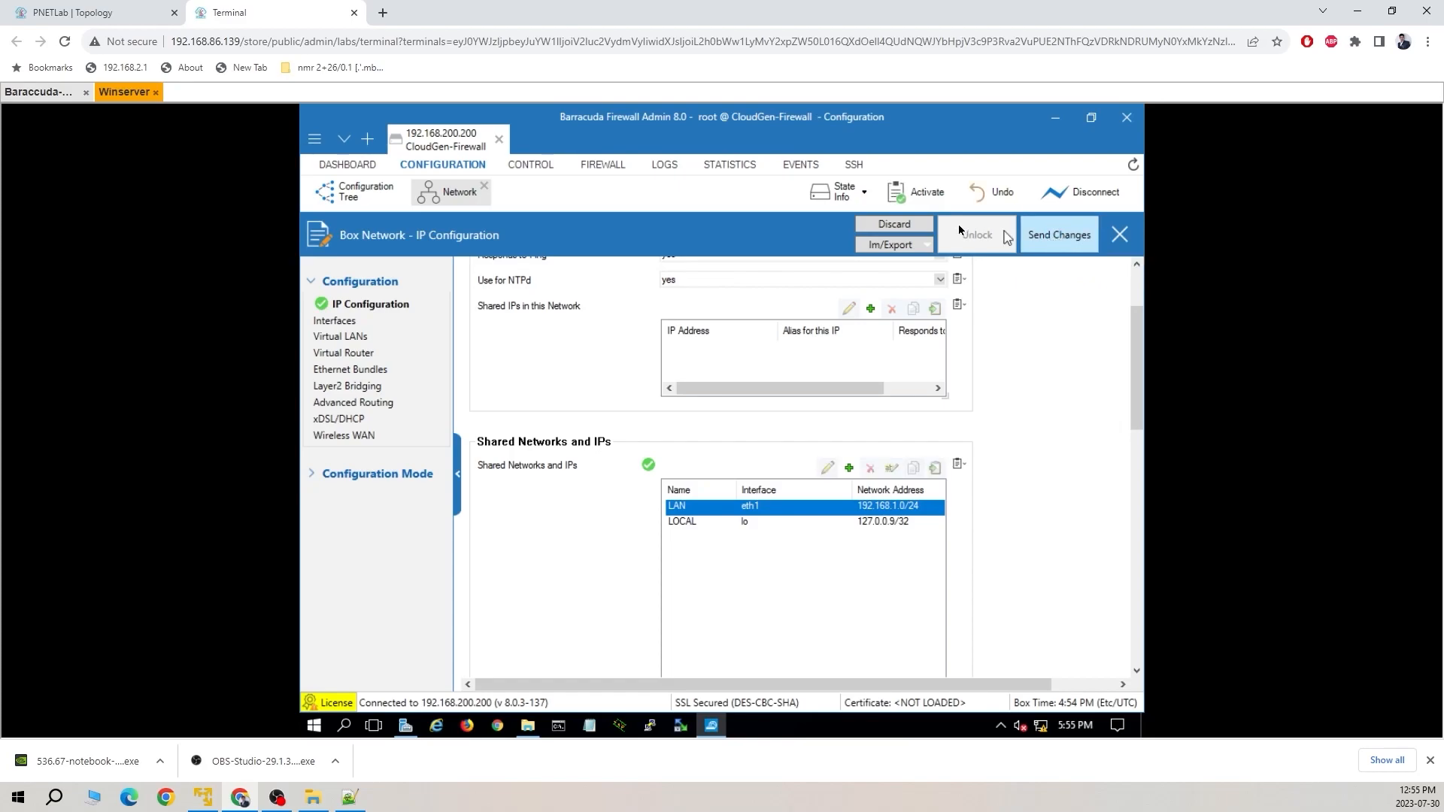
left_click(931, 193)
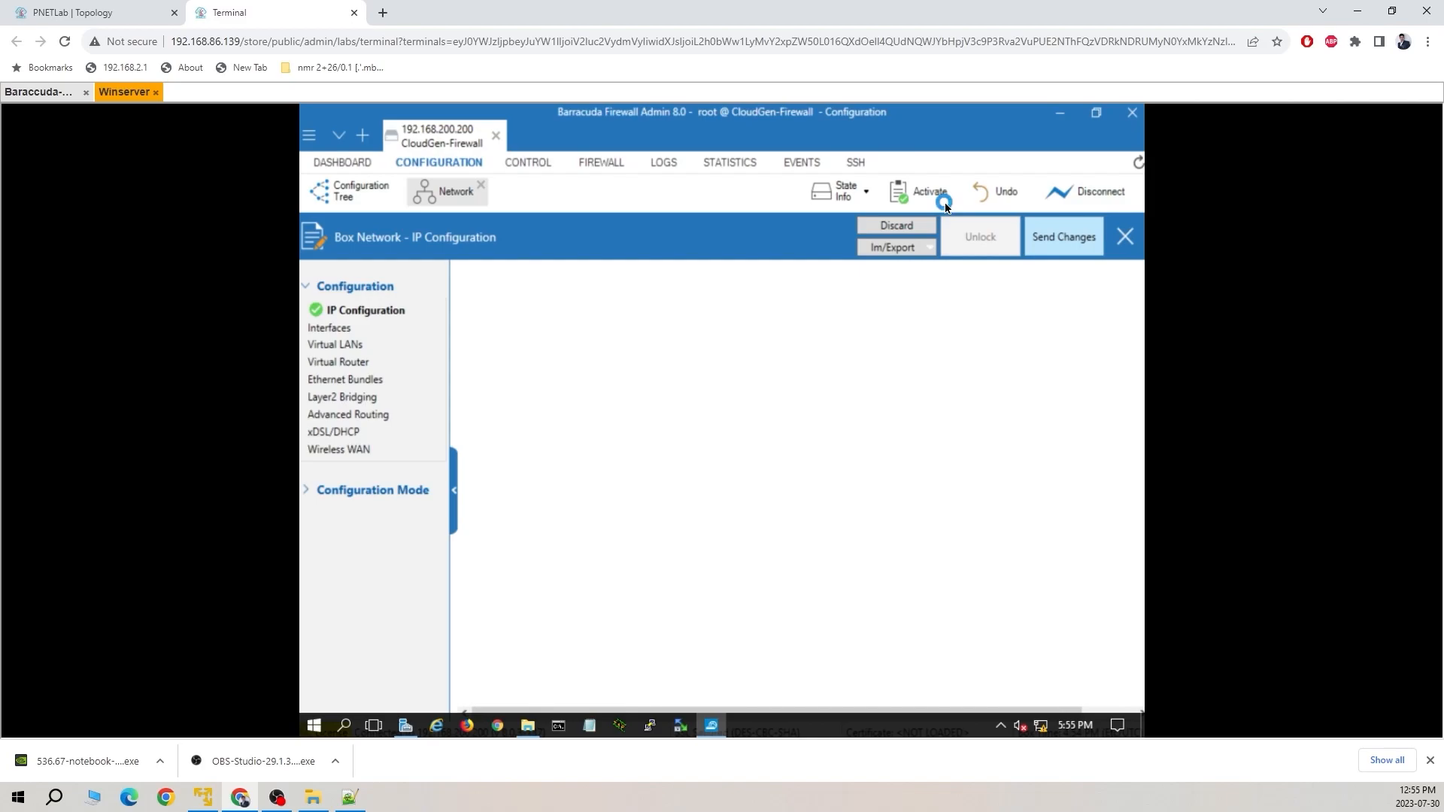
Add a Management(Cloud0) network to the PNETLab topology and connect it to interface e2 of Baraccuda-NGFW
left_click(87, 13)
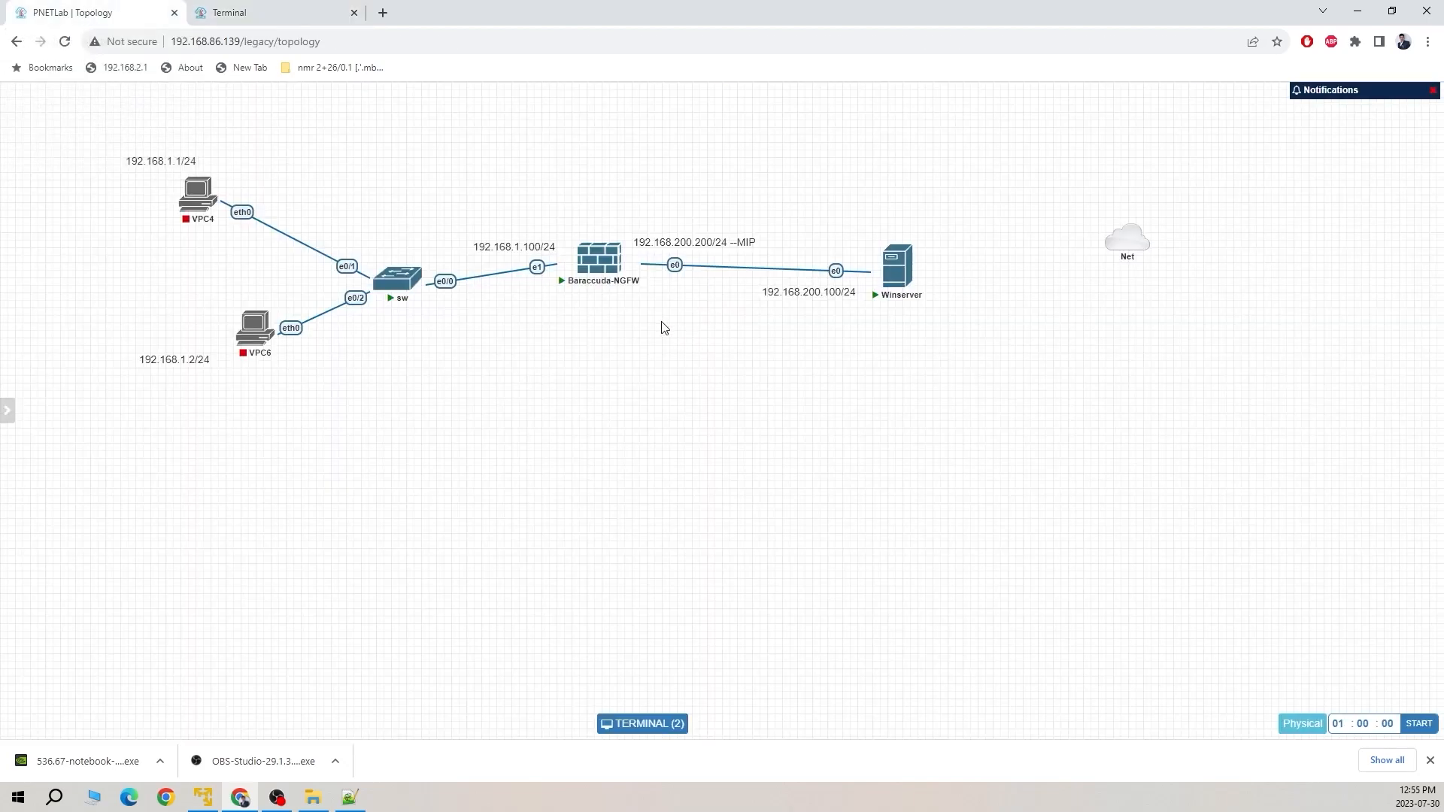
right_click(636, 351)
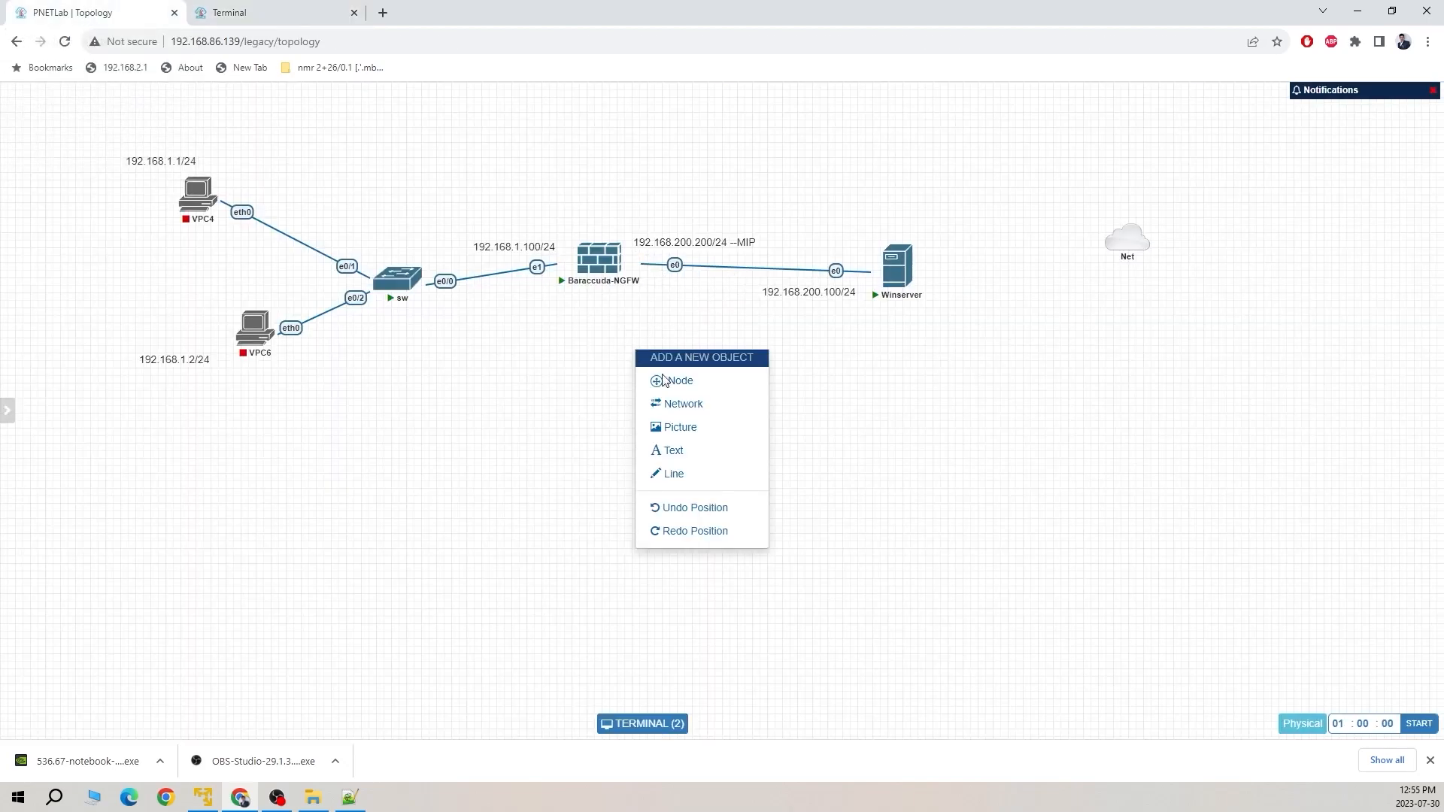
left_click(713, 406)
left_click(726, 237)
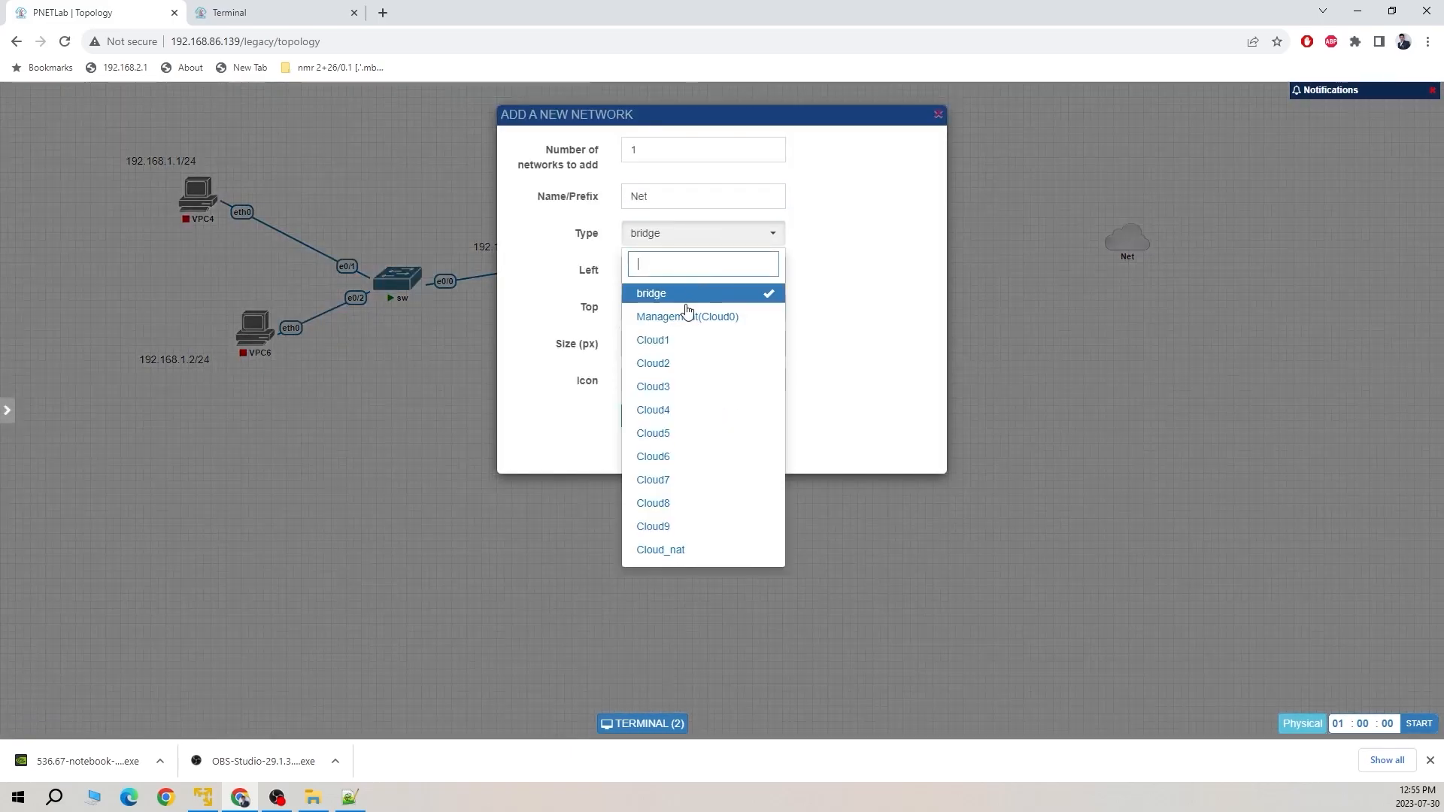
left_click(688, 316)
left_click(654, 418)
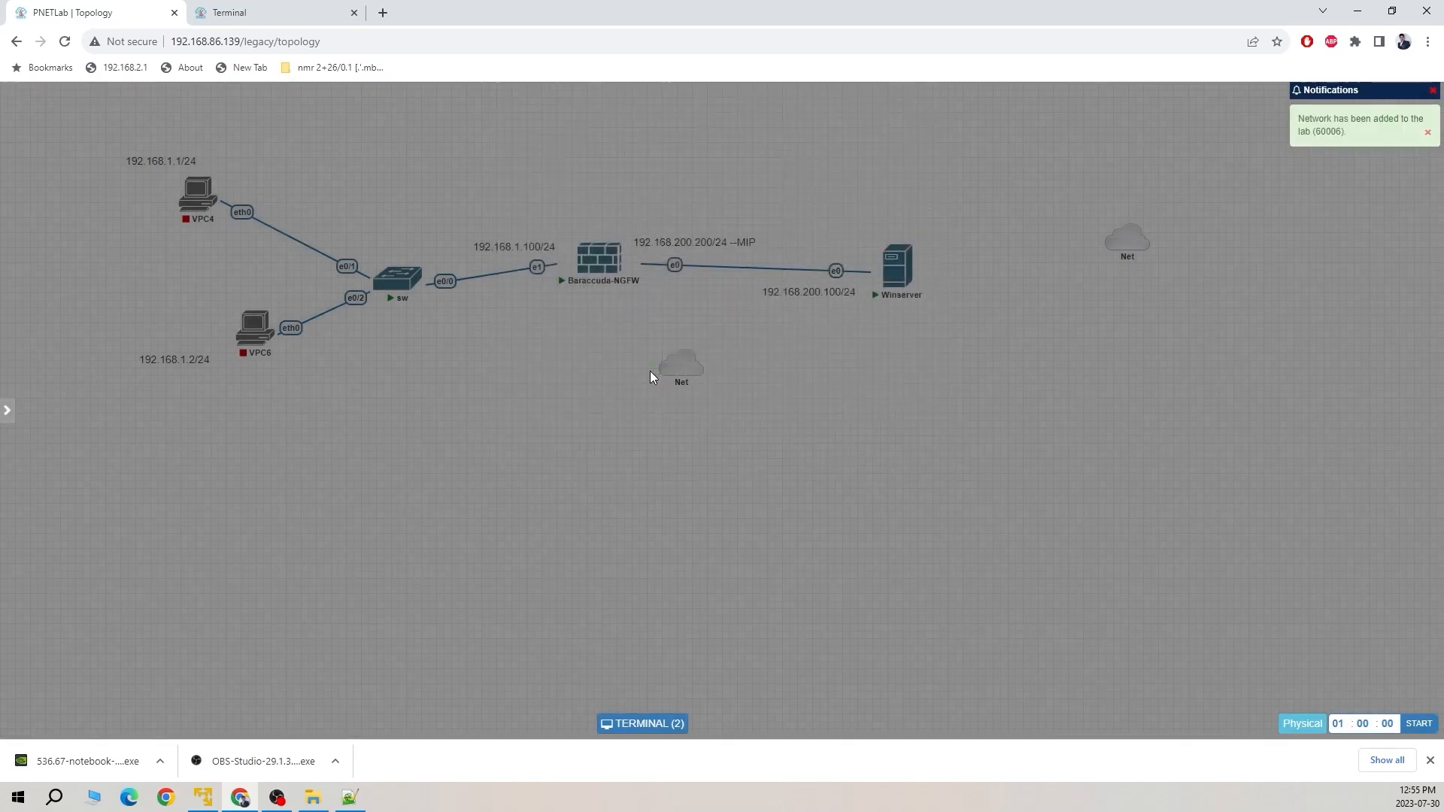
left_click_drag(653, 375, 629, 257)
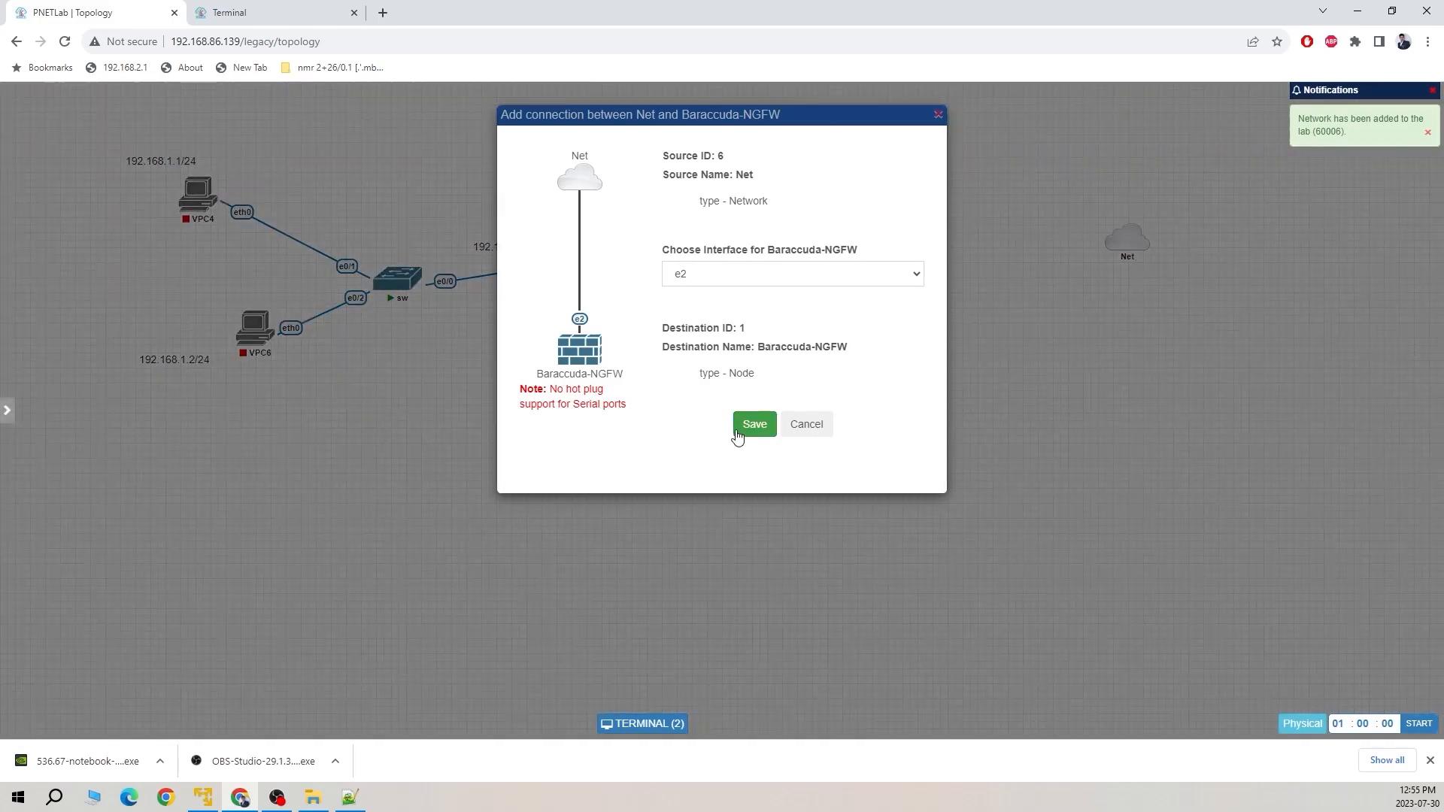
left_click(755, 426)
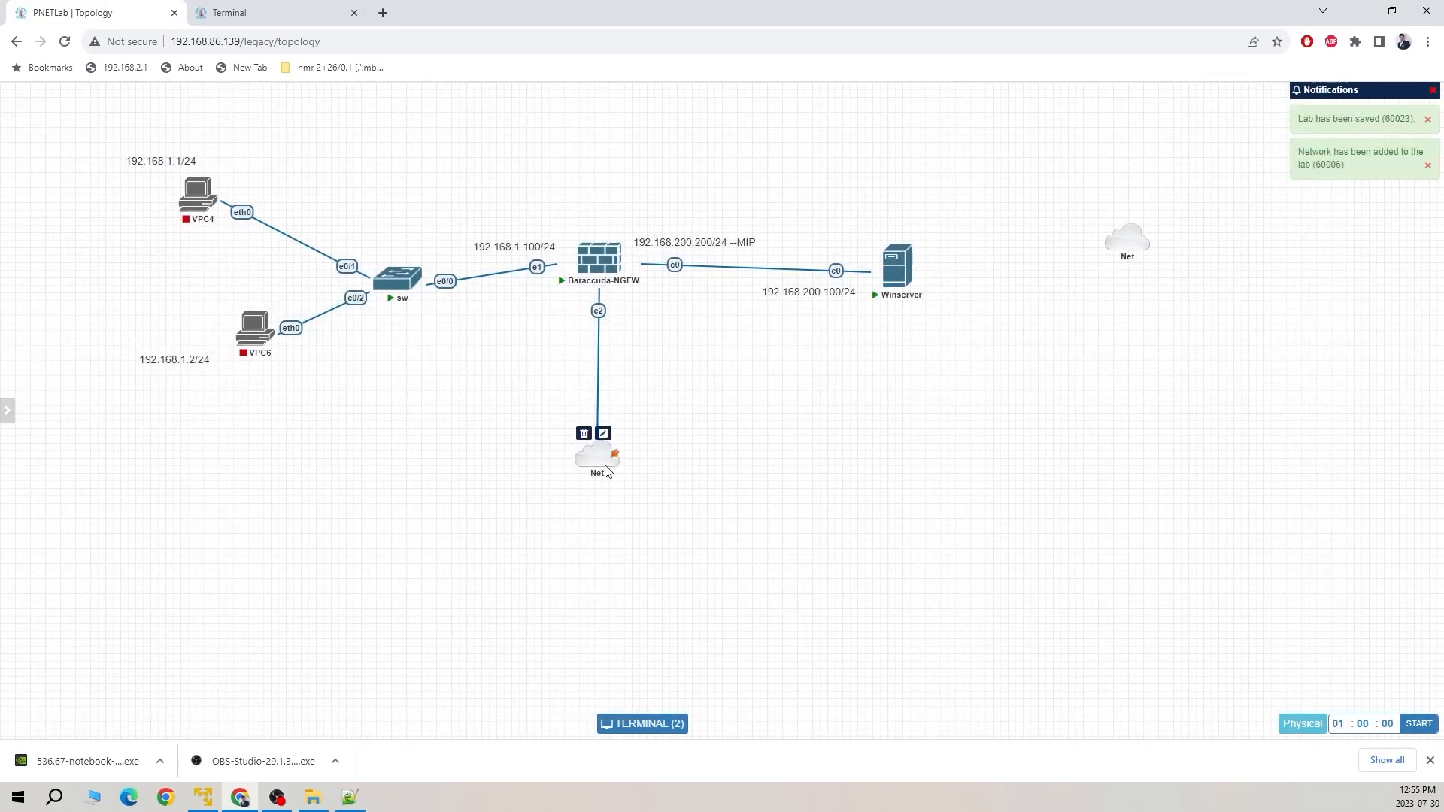
Rename the newly connected network cloud as ISP and reposition it below the Baraccuda-NGFW node
left_click_drag(606, 461, 728, 477)
right_click(727, 477)
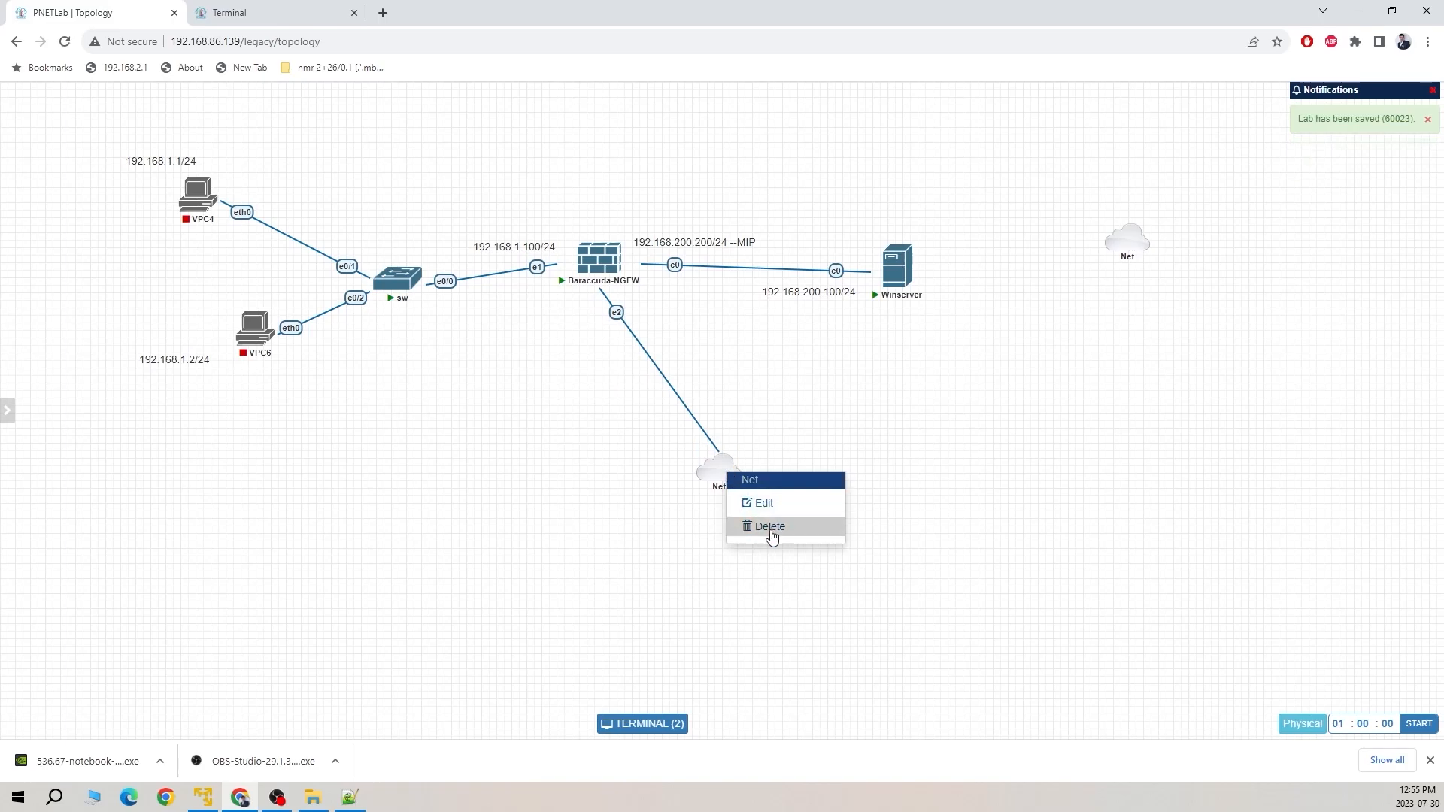
left_click(775, 504)
left_click_drag(680, 188, 518, 194)
type("ISP")
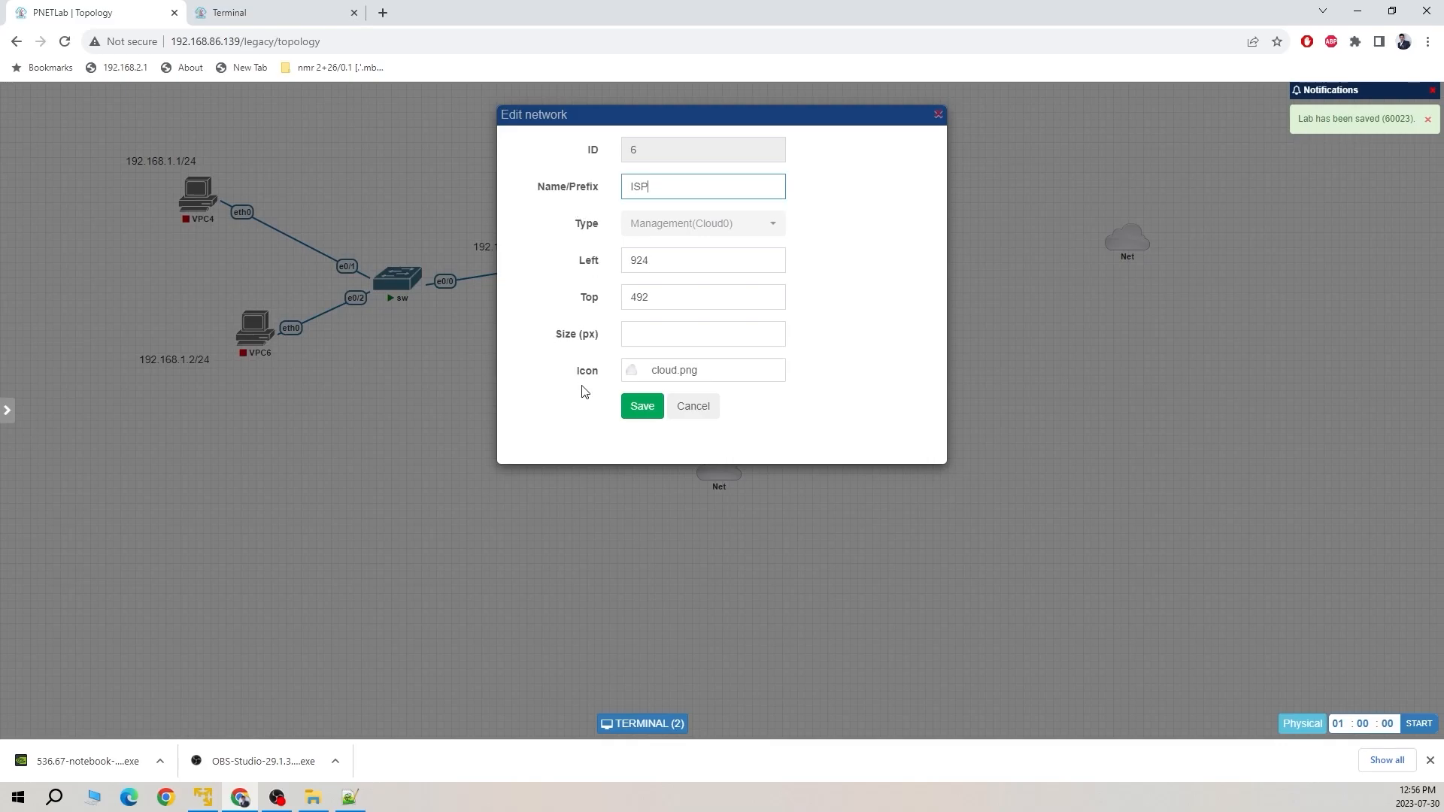
left_click(638, 407)
left_click_drag(764, 483, 647, 504)
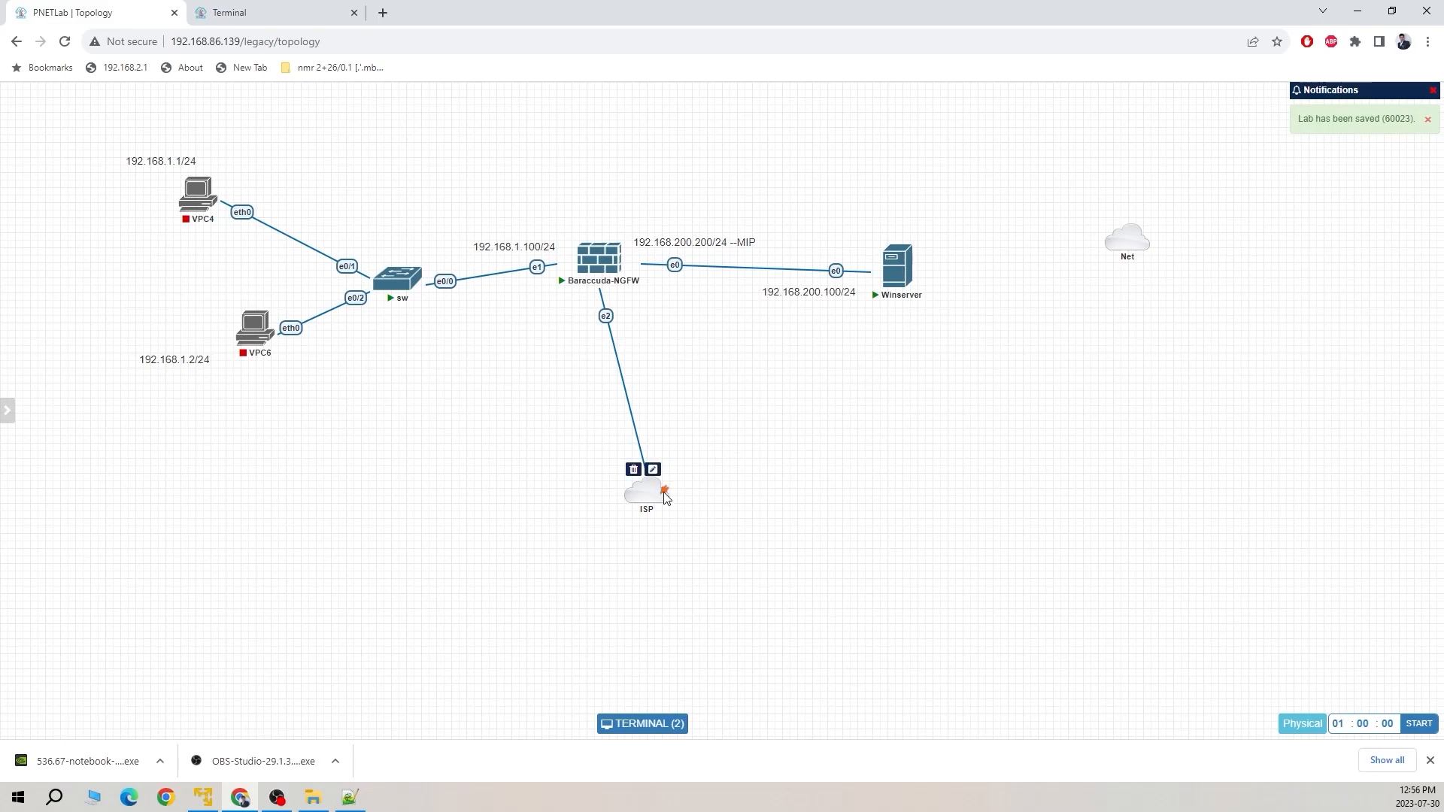
right_click(821, 465)
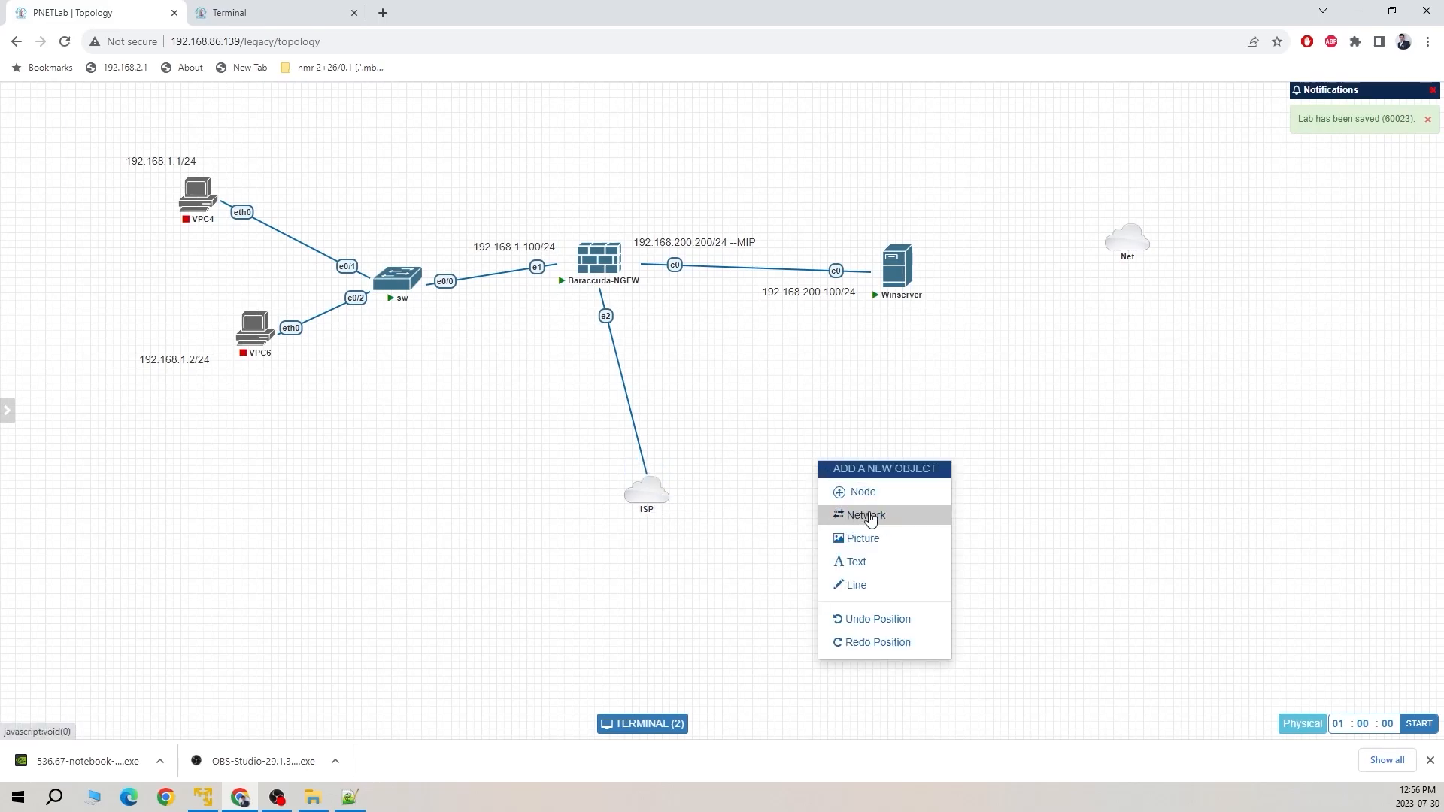
left_click(866, 514)
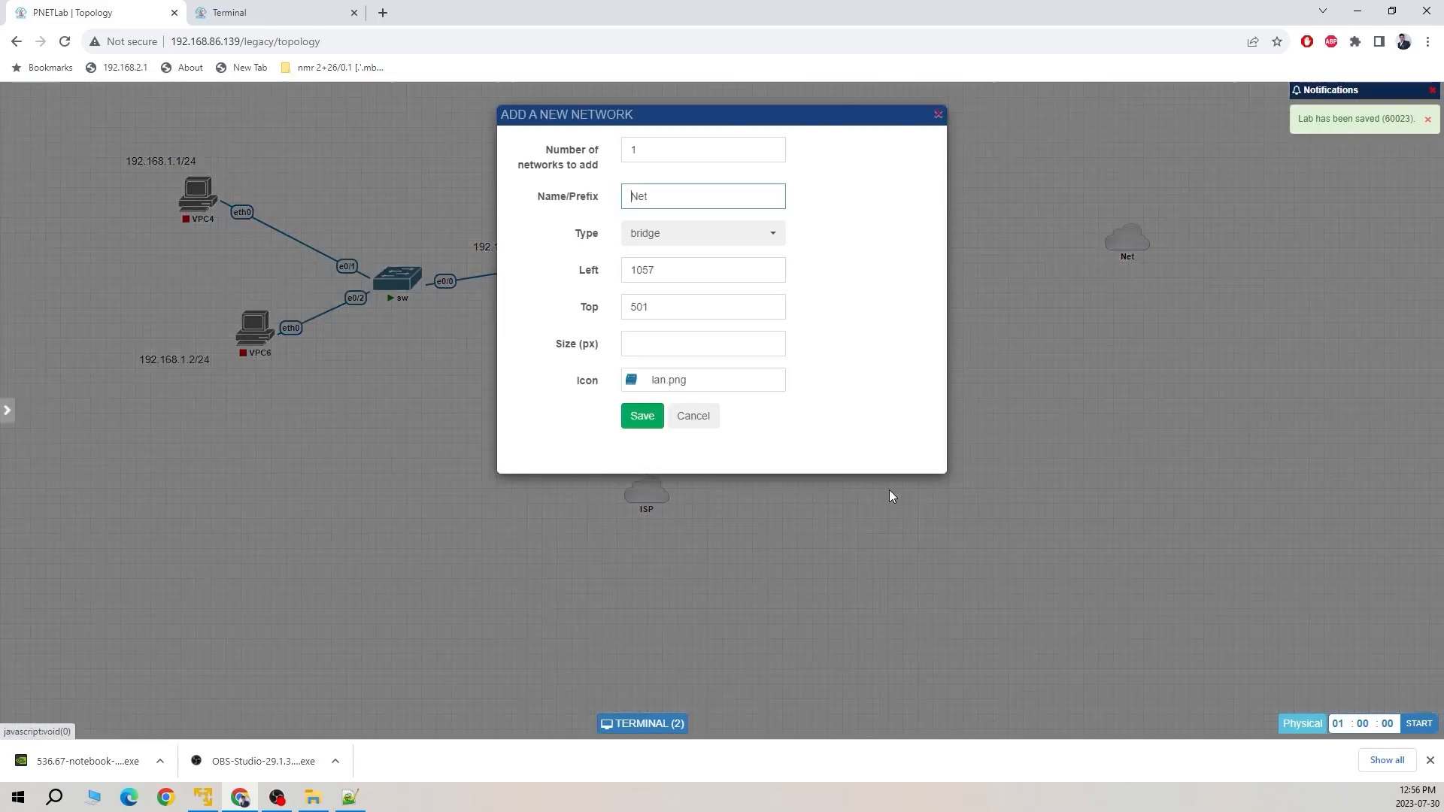
left_click(939, 117)
Add the text label 192.168.86.2/24 and place it beside the ISP cloud
right_click(961, 413)
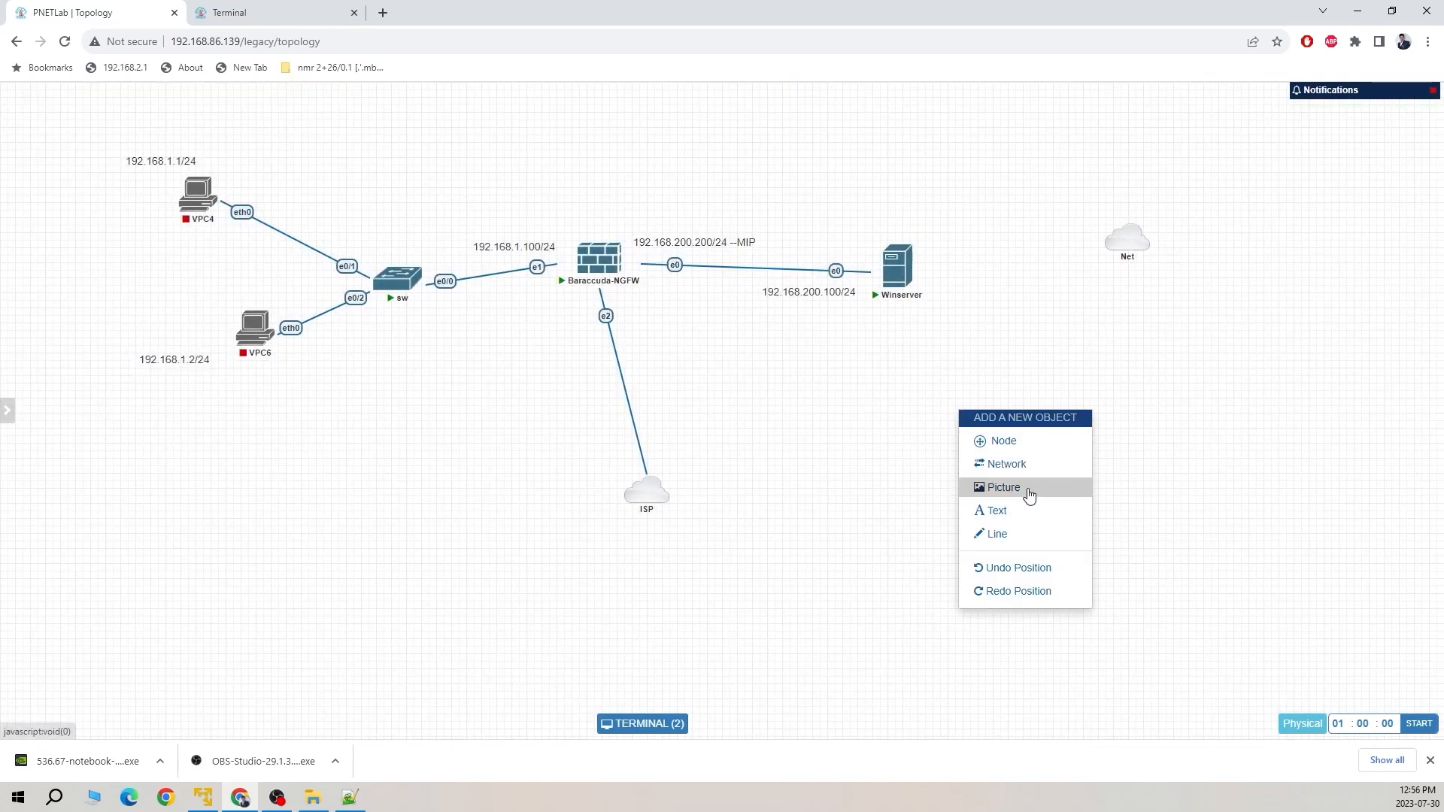
left_click(997, 511)
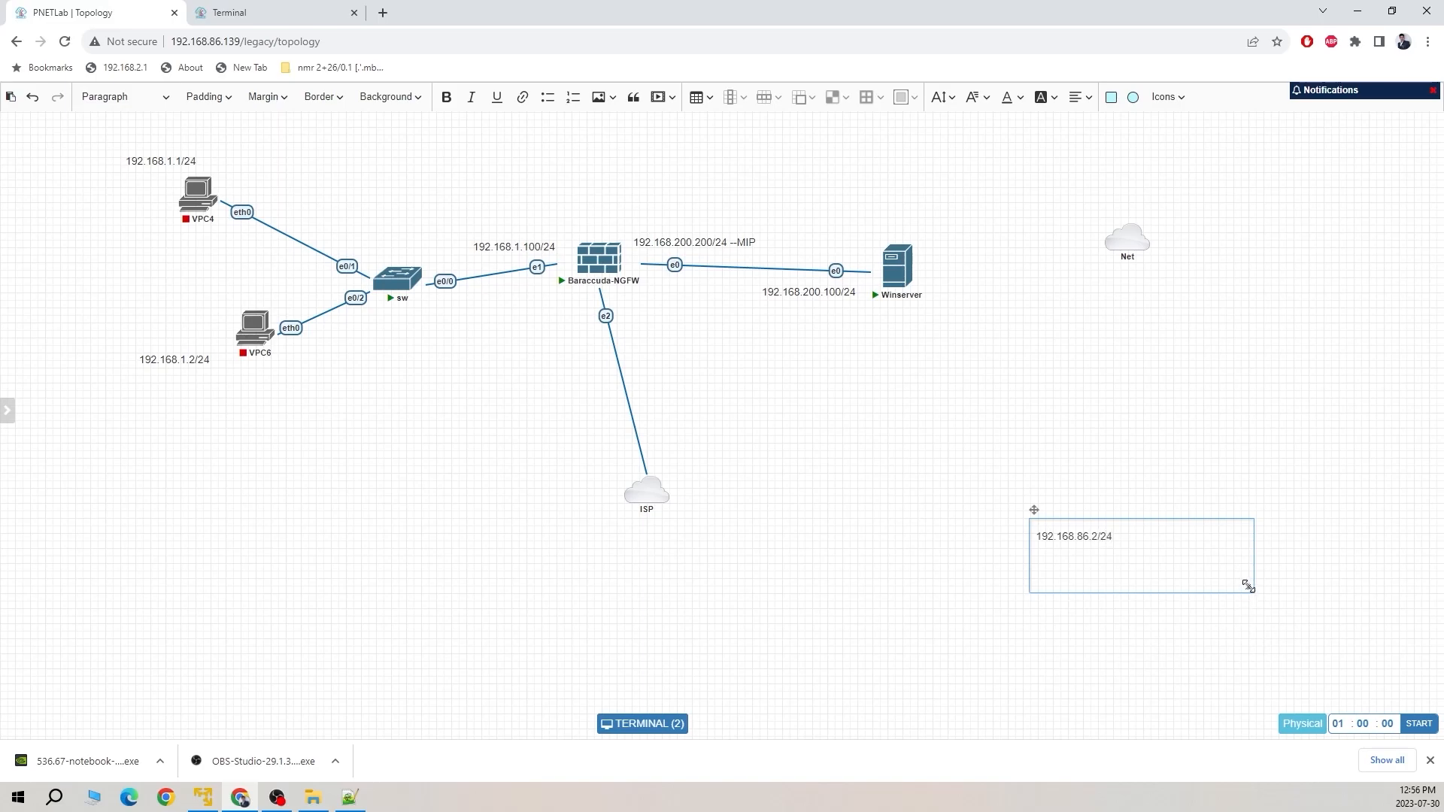
left_click_drag(1251, 592, 746, 490)
left_click(1129, 583)
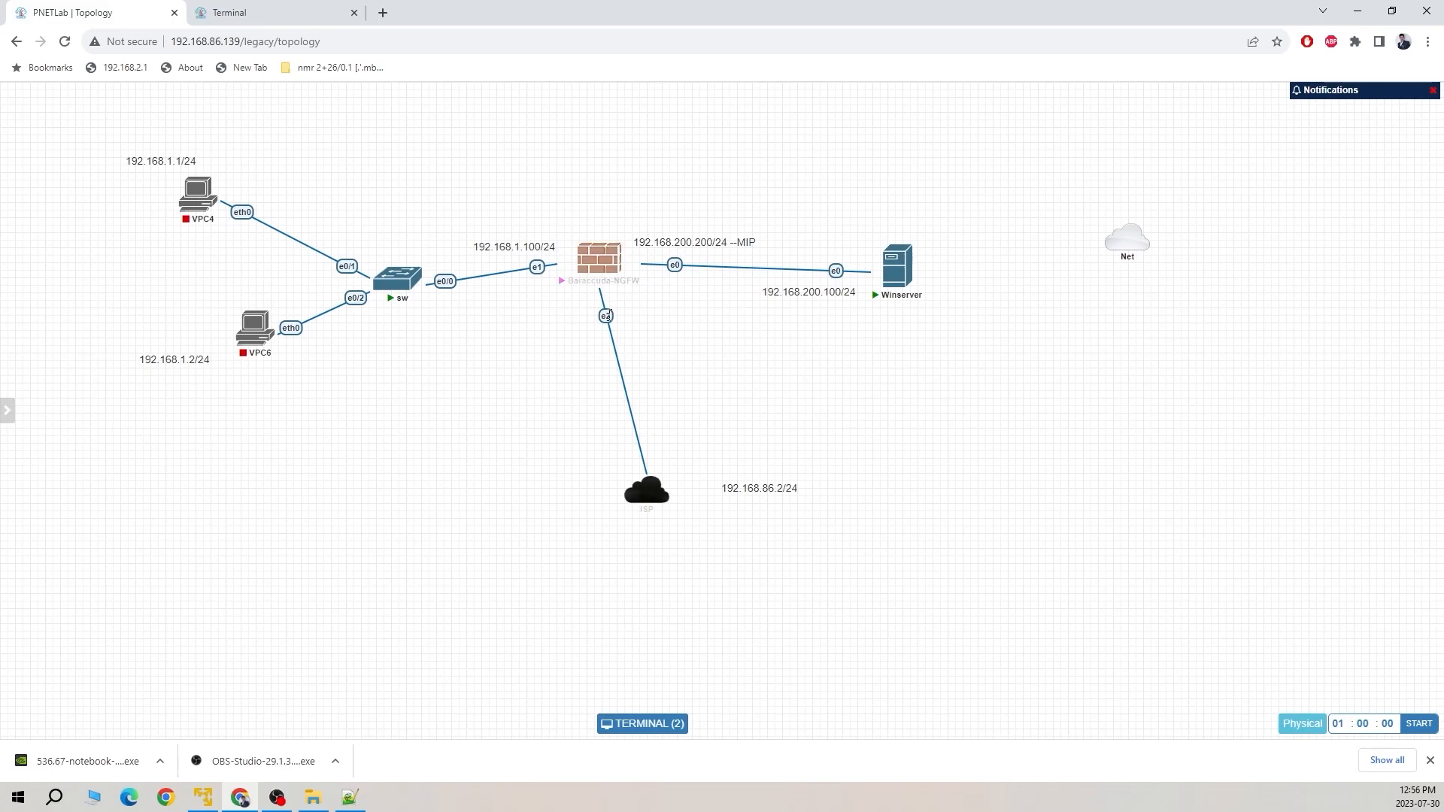
left_click_drag(787, 496, 725, 470)
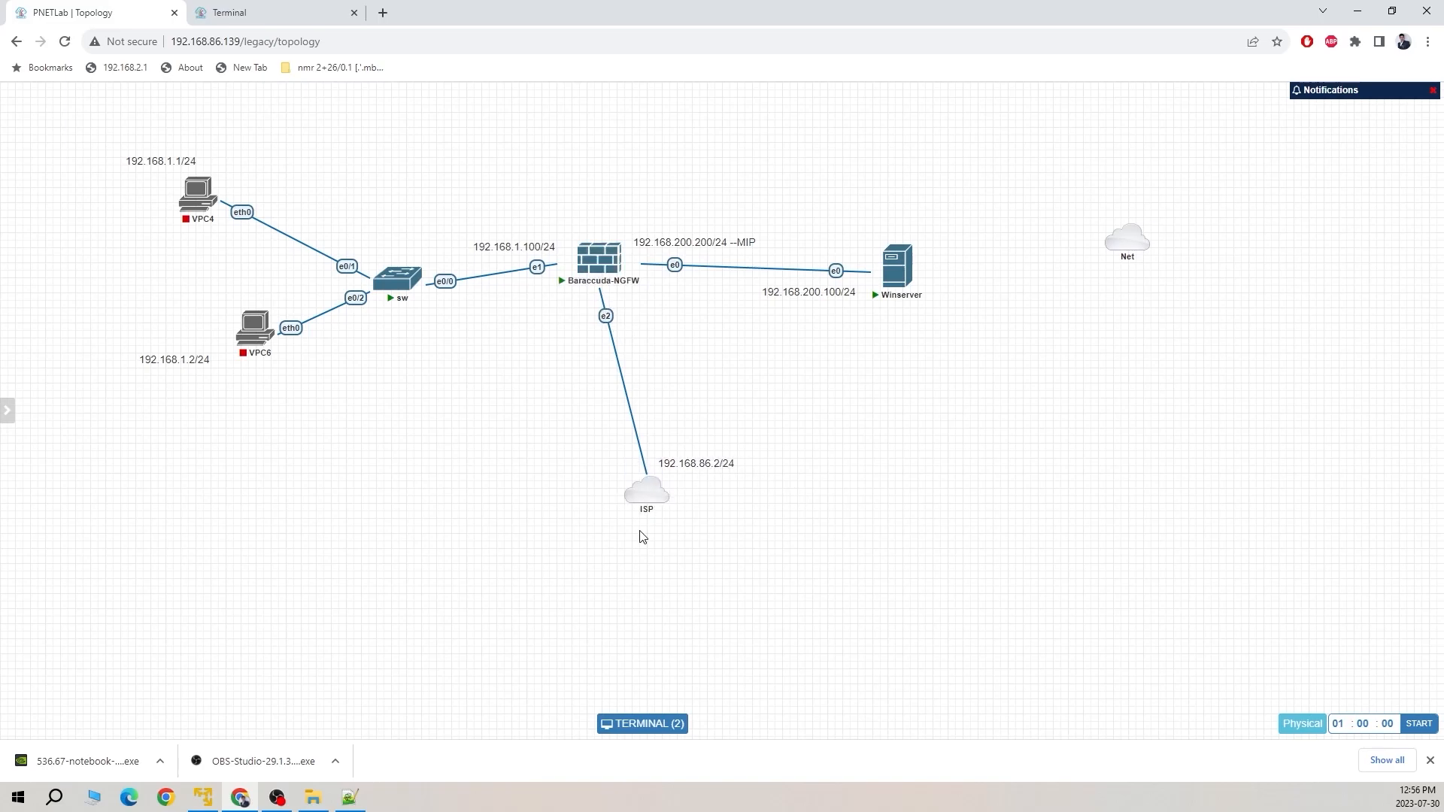
Switch to the Winserver terminal and open the xDSL/DHCP page of the Box Network configuration in Firewall Admin
left_click(282, 17)
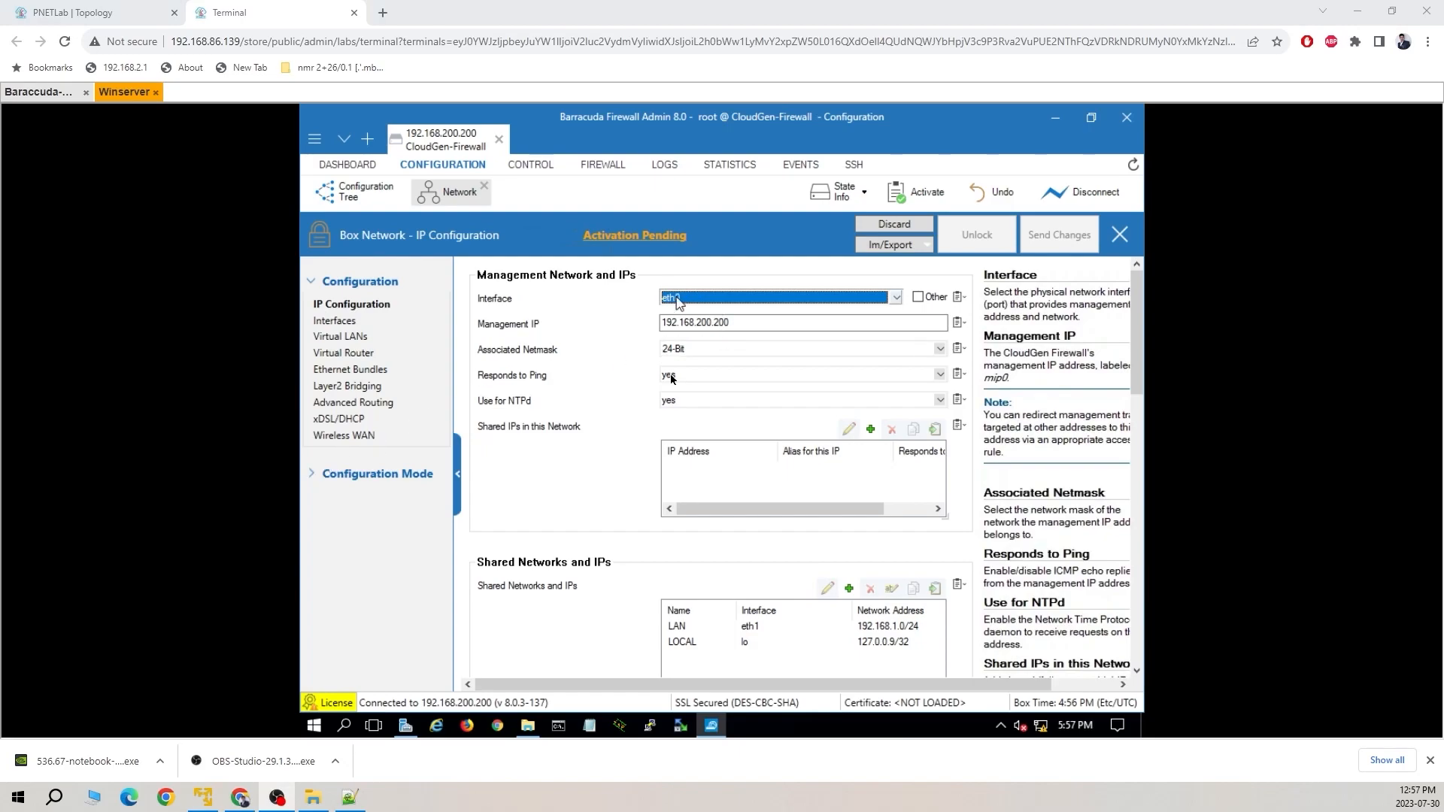
left_click(99, 14)
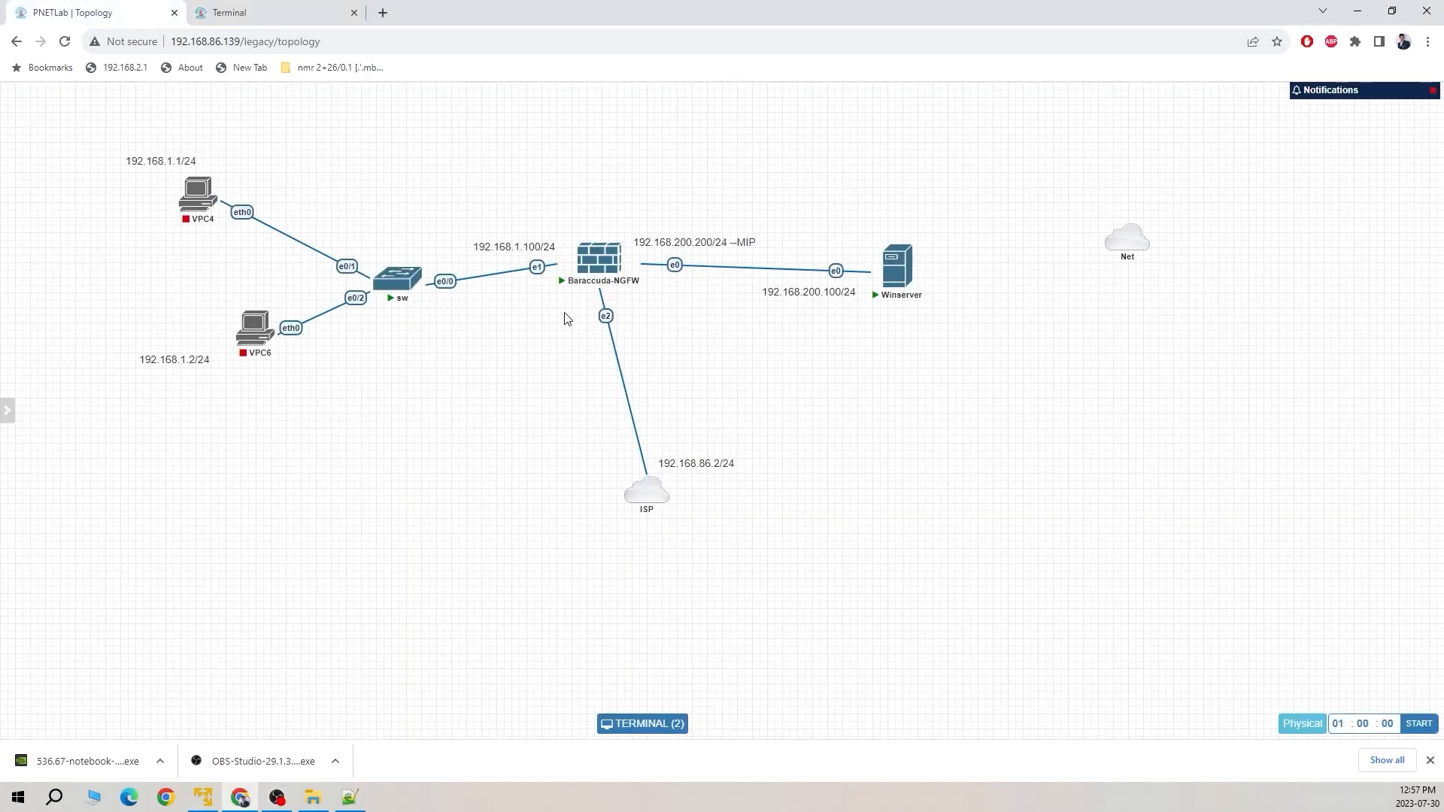
left_click(258, 12)
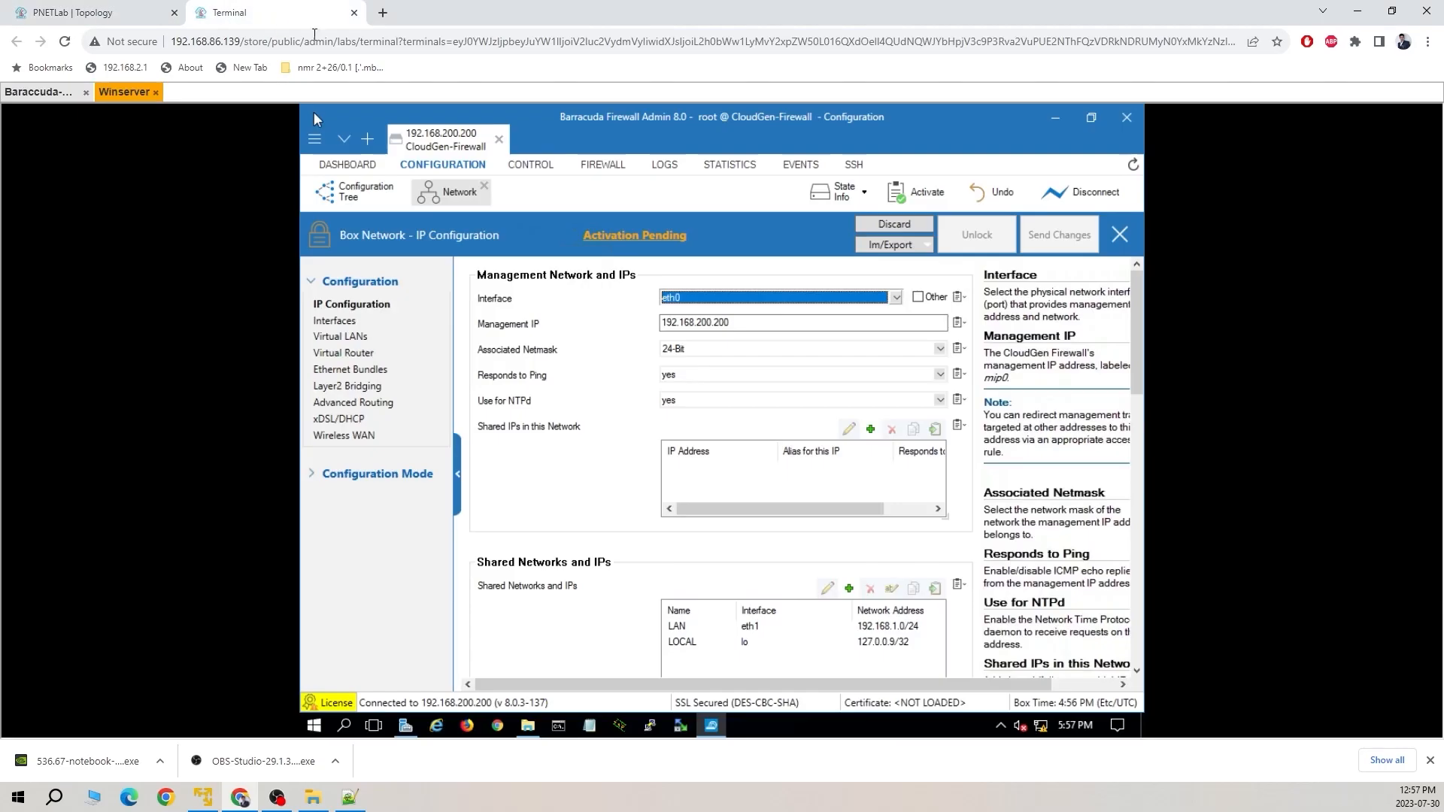
left_click(349, 423)
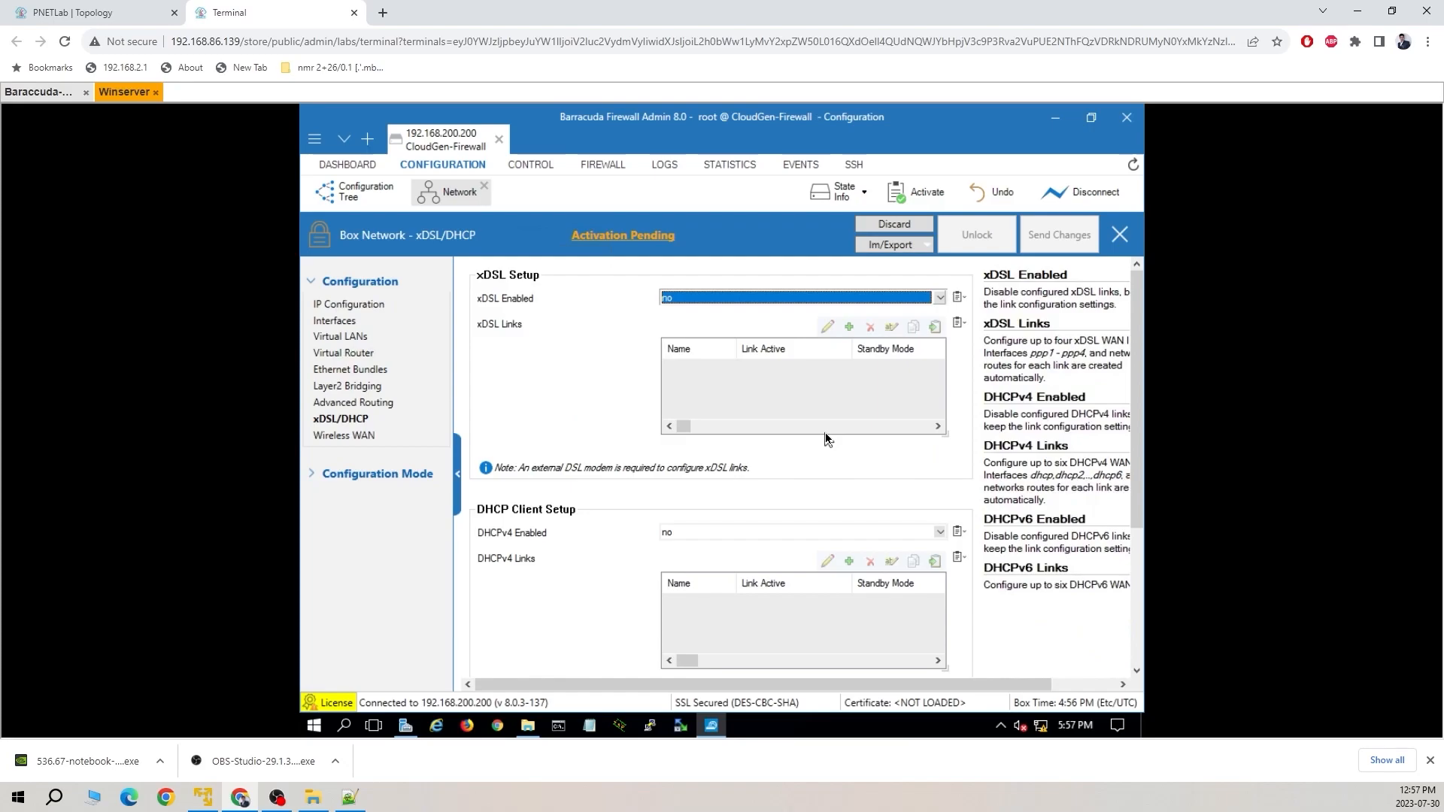
Activate the pending Box Network configuration changes
scroll(837, 421, "down", 1)
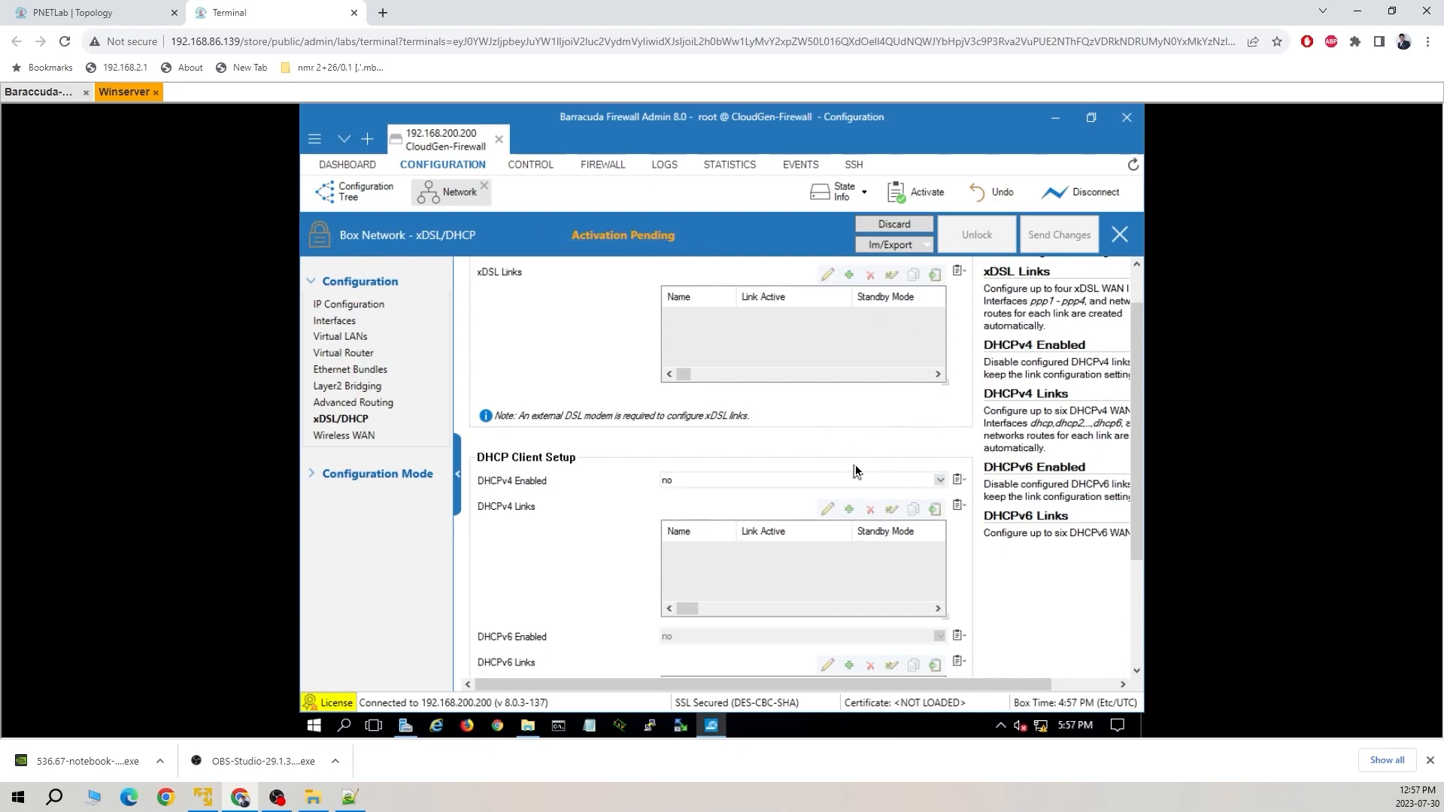
left_click(917, 198)
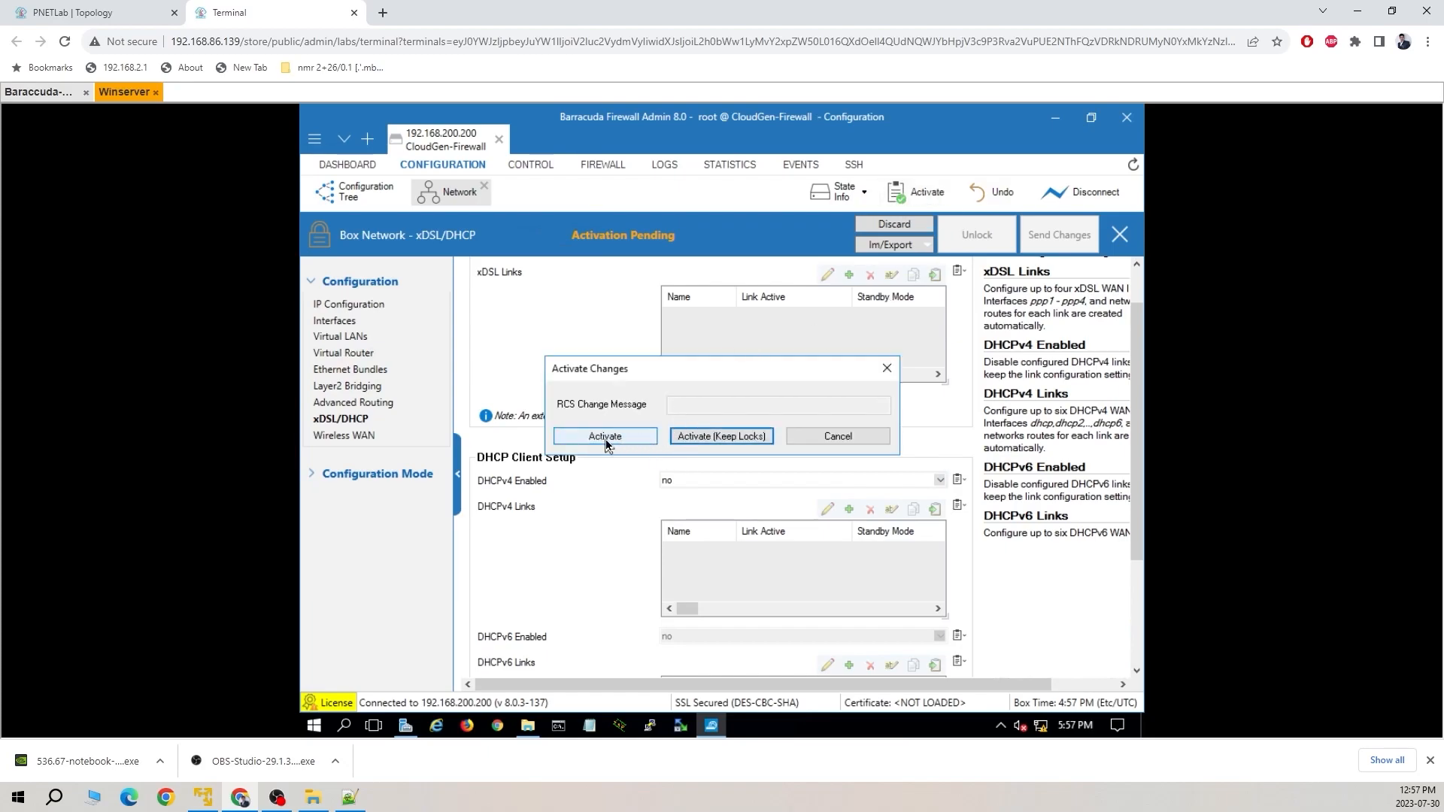
left_click(647, 438)
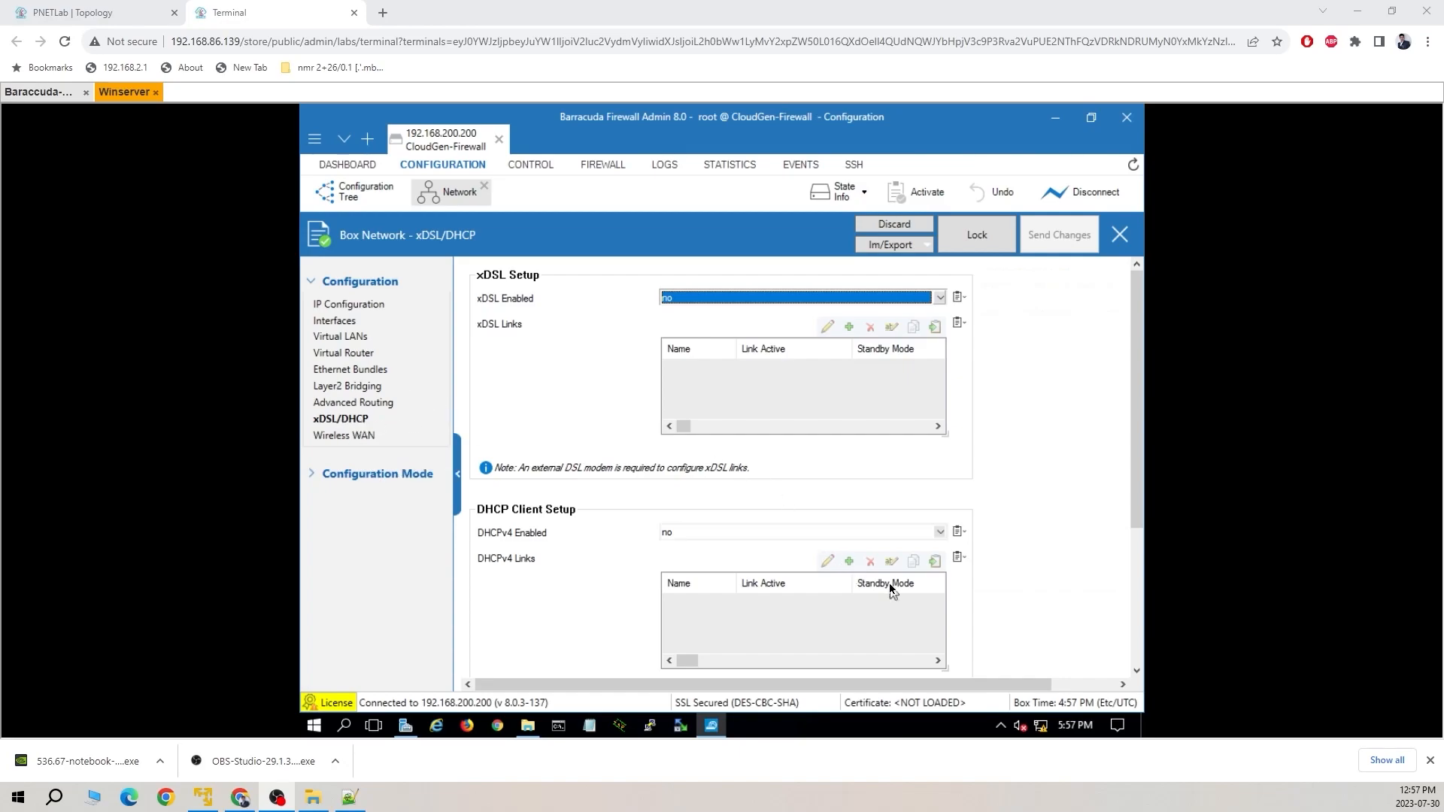
Lock the xDSL/DHCP configuration for editing and set DHCPv4 Enabled to yes
left_click(995, 241)
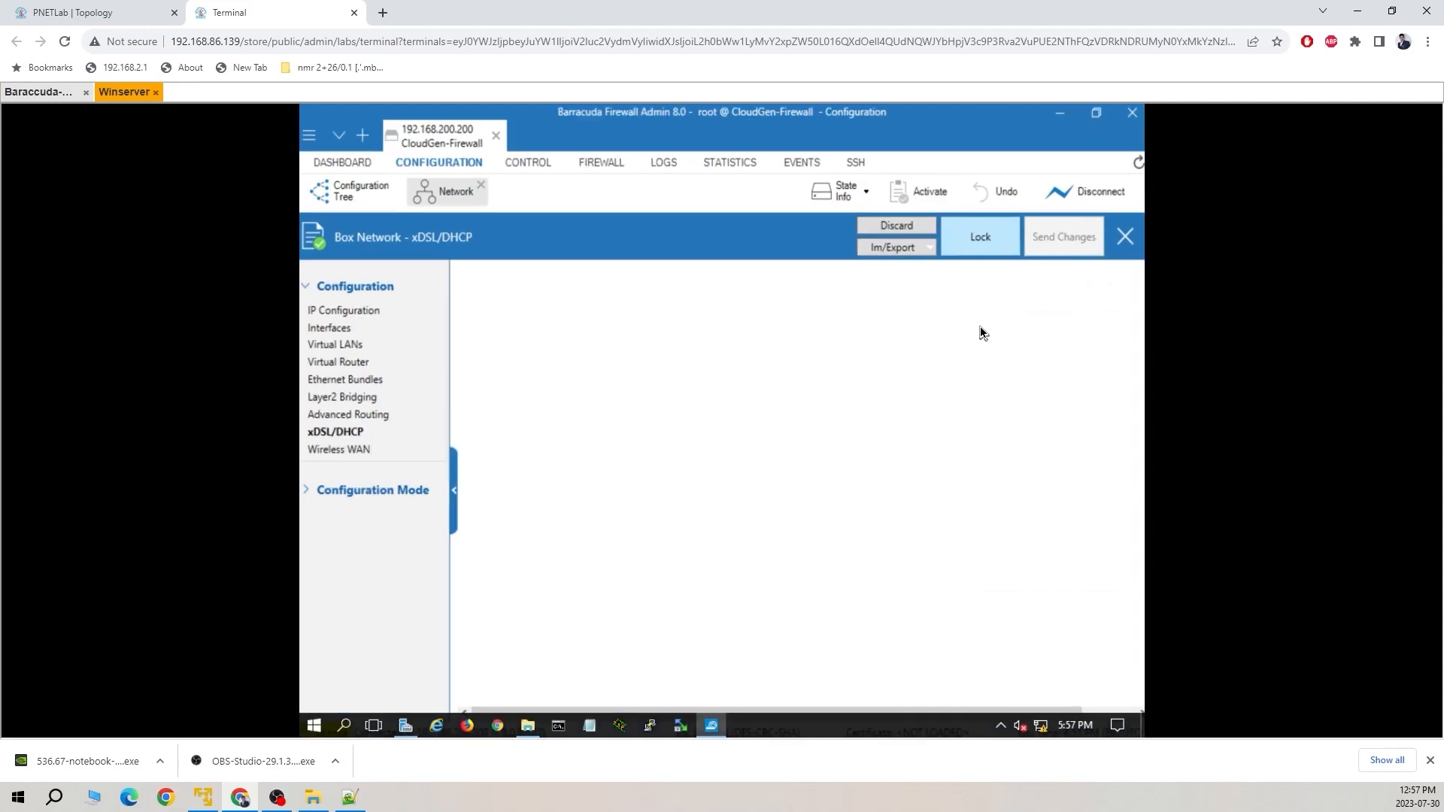
scroll(1000, 376, "down", 1)
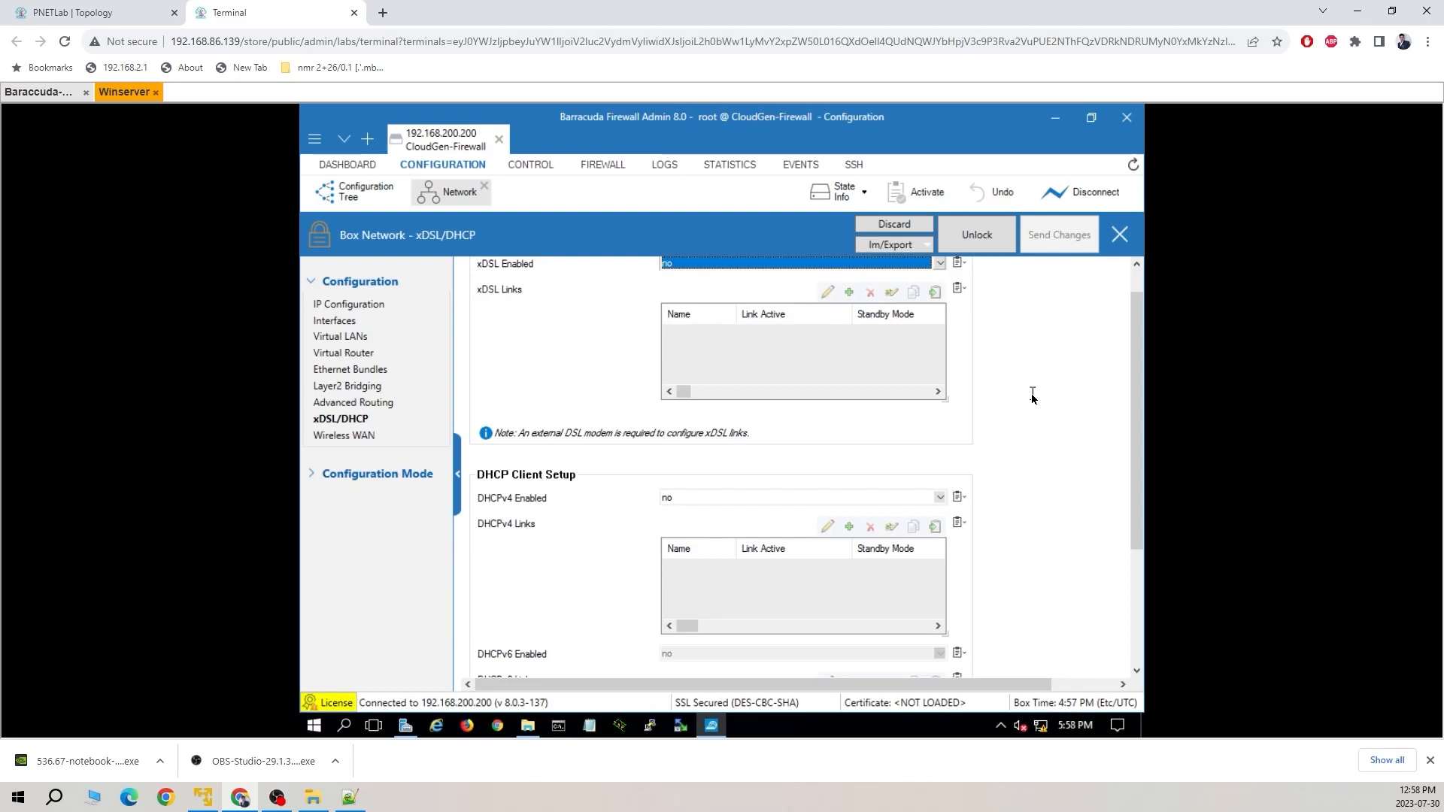
scroll(1098, 467, "down", 1)
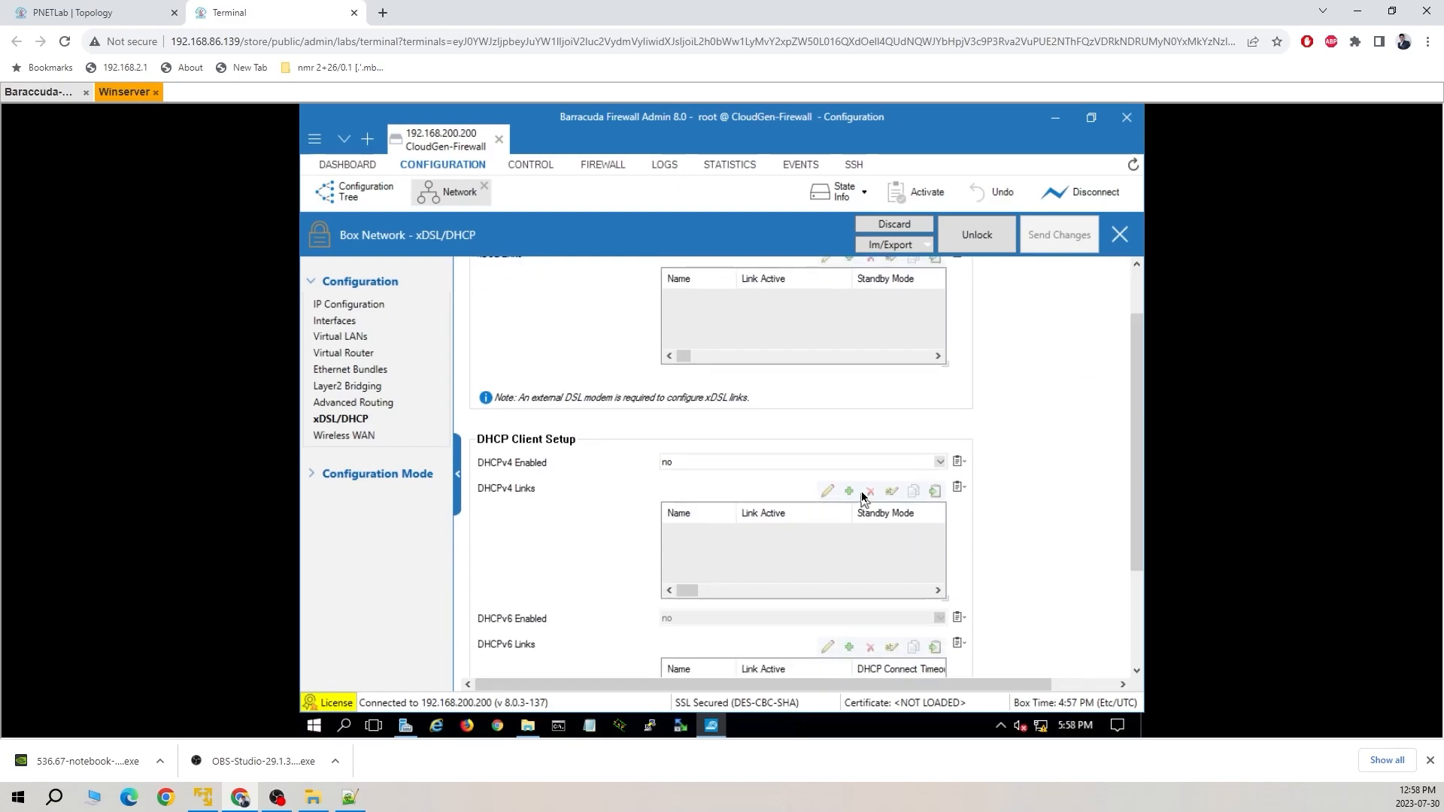
scroll(1039, 468, "up", 2)
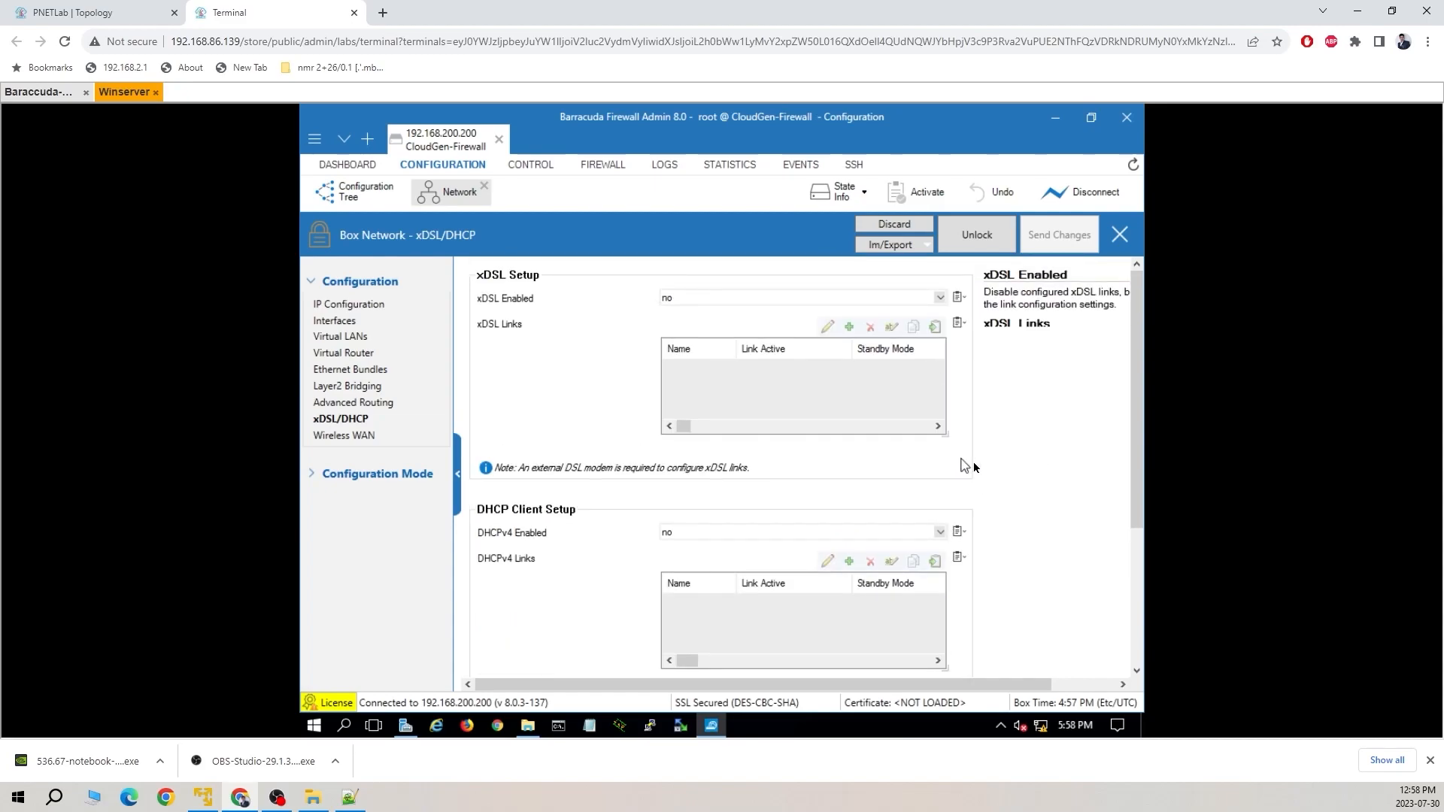
left_click(942, 534)
left_click(927, 547)
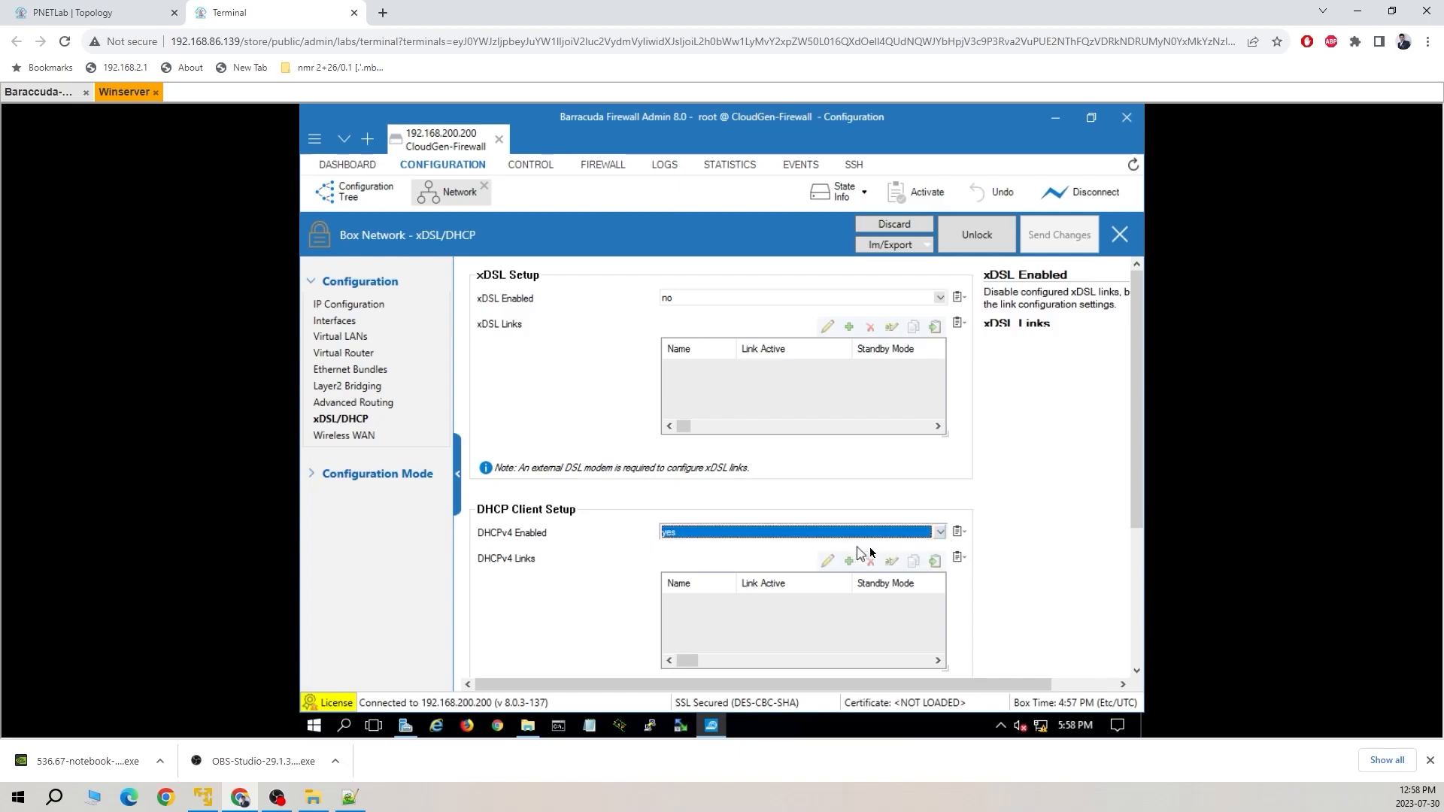
scroll(1025, 535, "down", 1)
left_click(1025, 535)
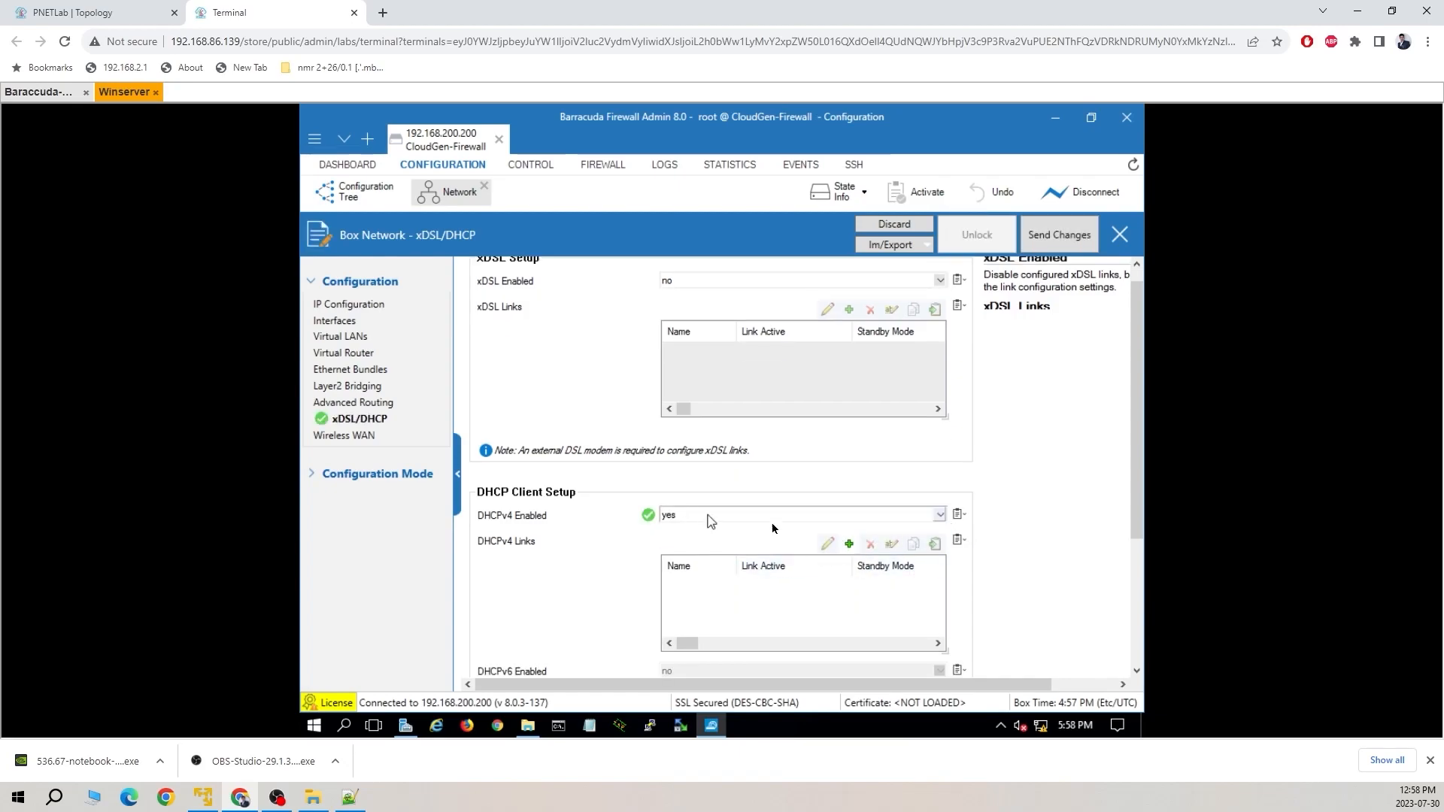
Add a new DHCPv4 link named ISP
left_click(850, 544)
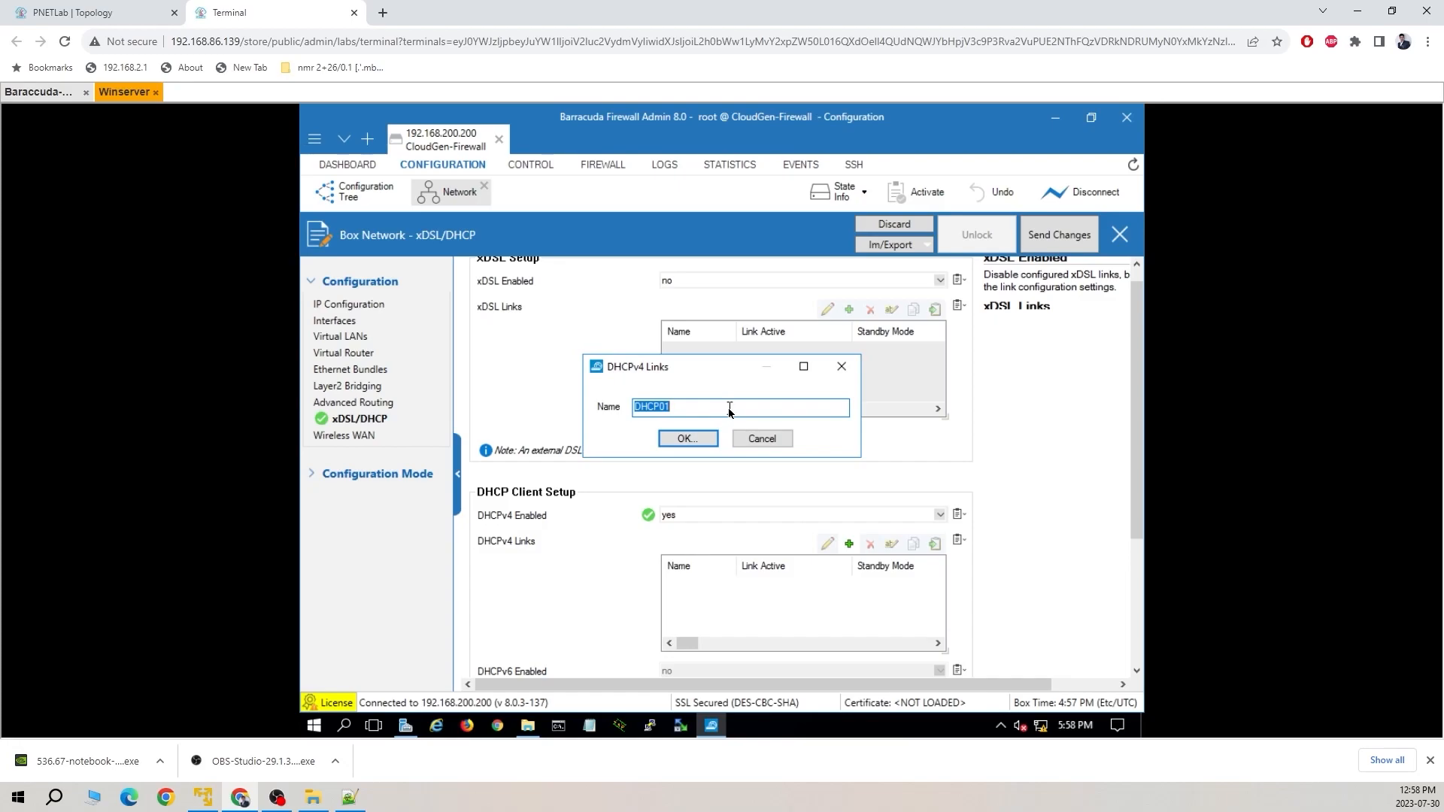
type("ISP")
left_click(677, 440)
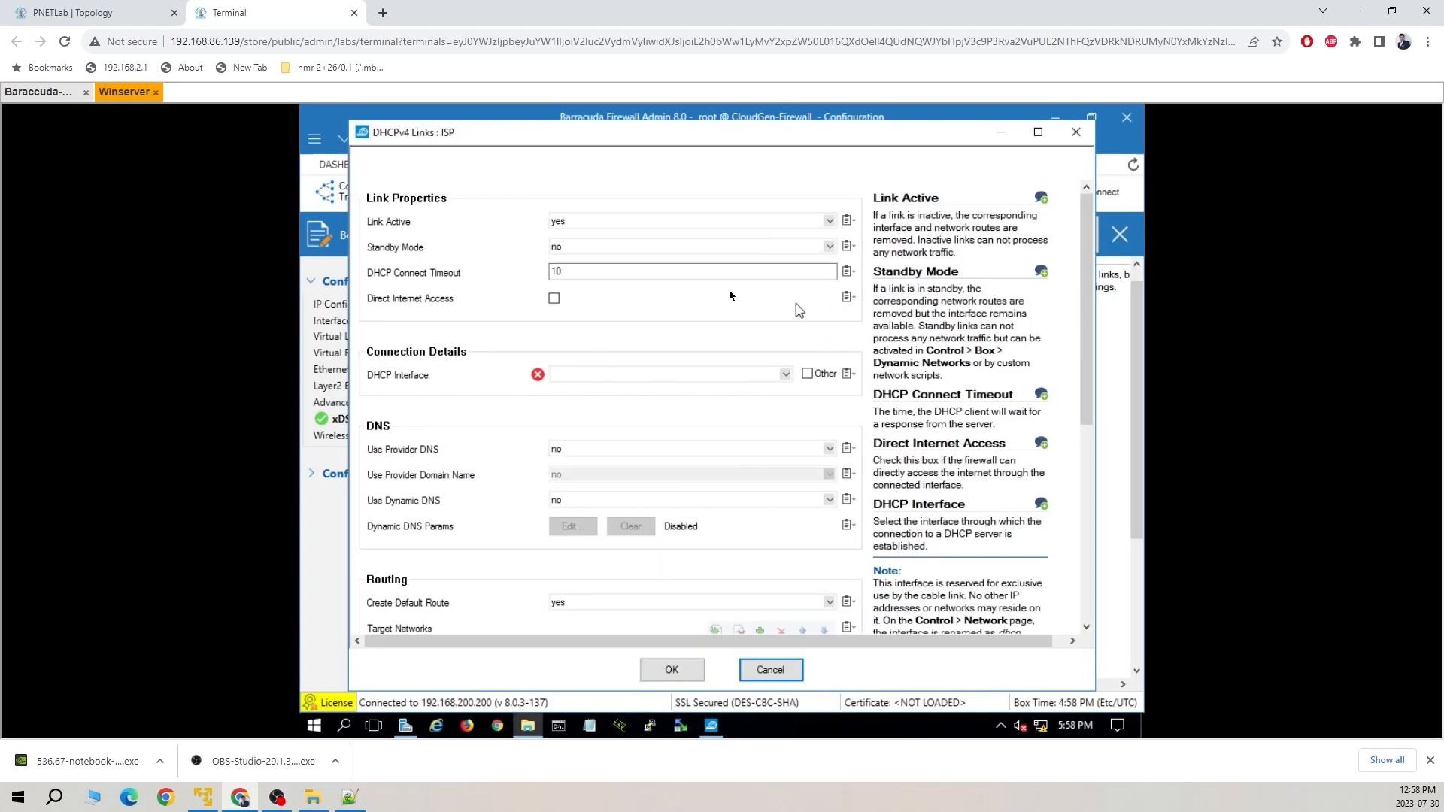
Enable Direct Internet Access on the ISP link, assign eth2 as its DHCP interface and save the link
left_click(553, 299)
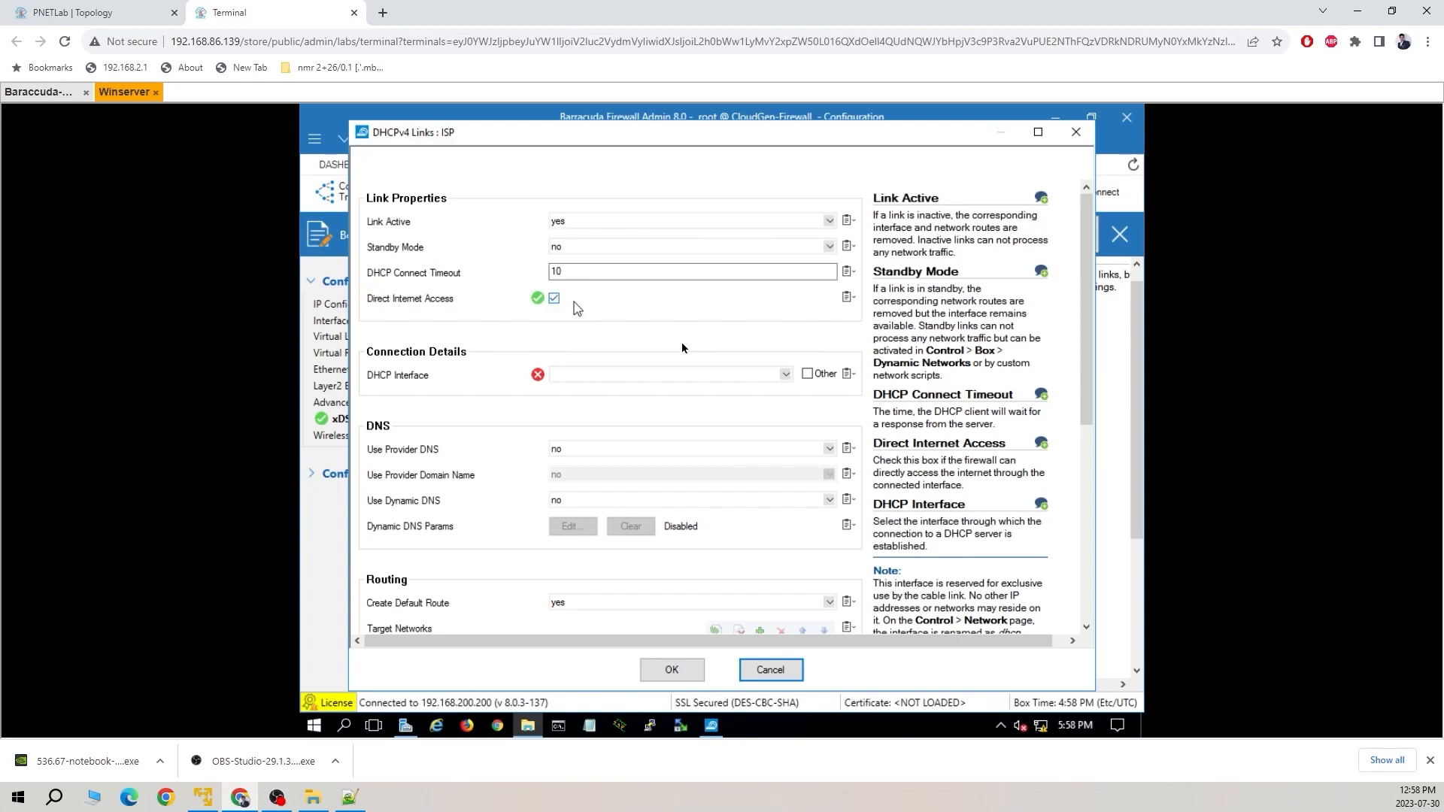
left_click(786, 375)
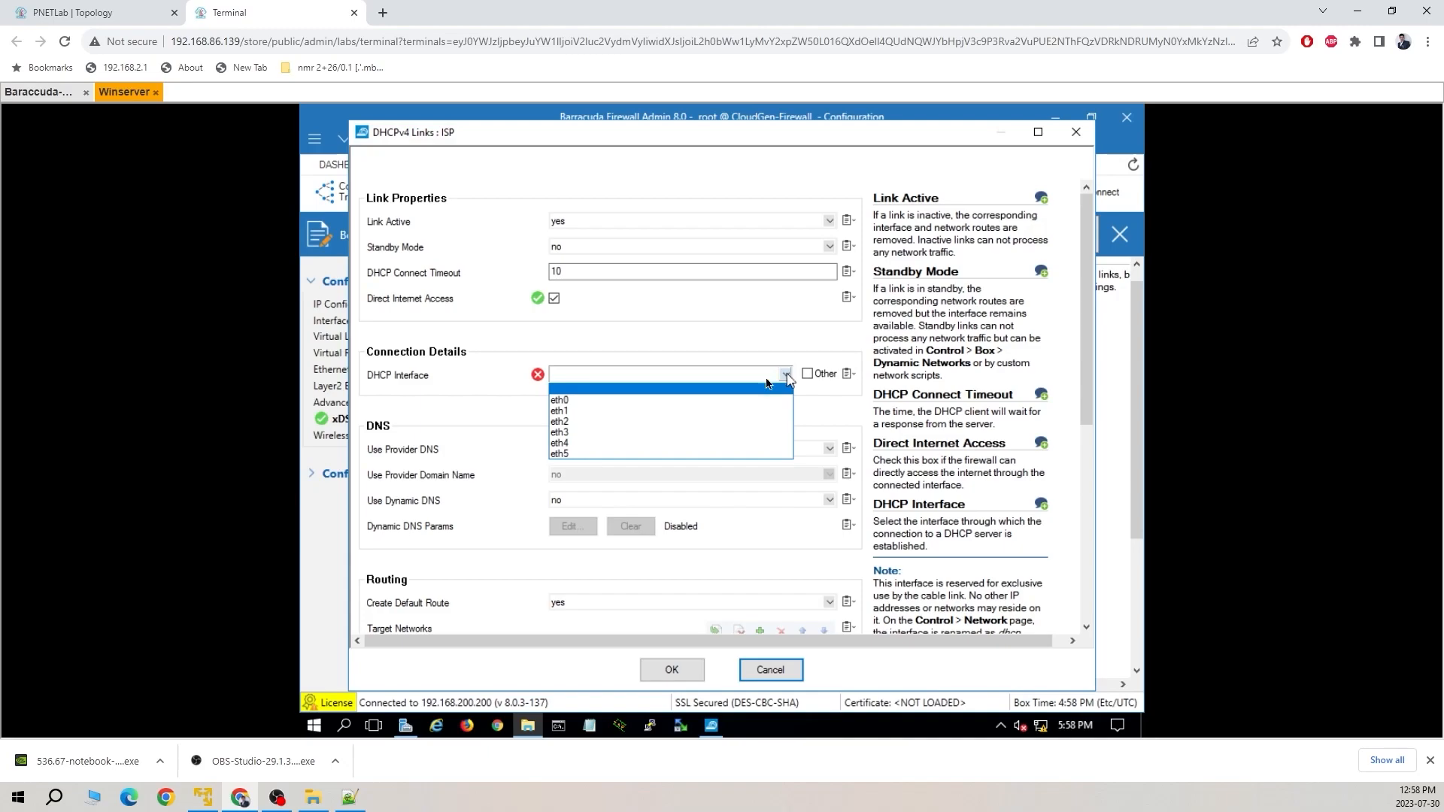
left_click(601, 421)
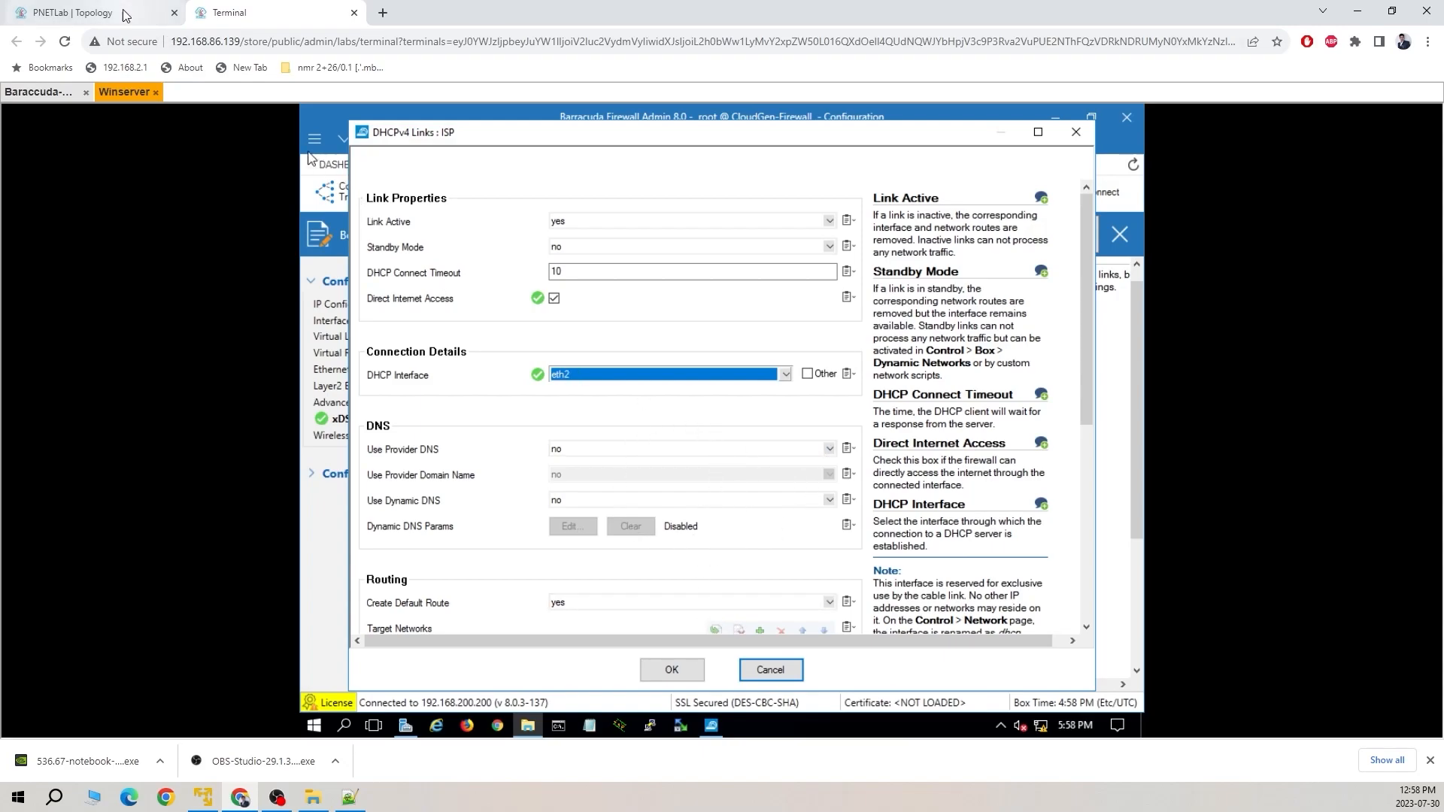
left_click(672, 670)
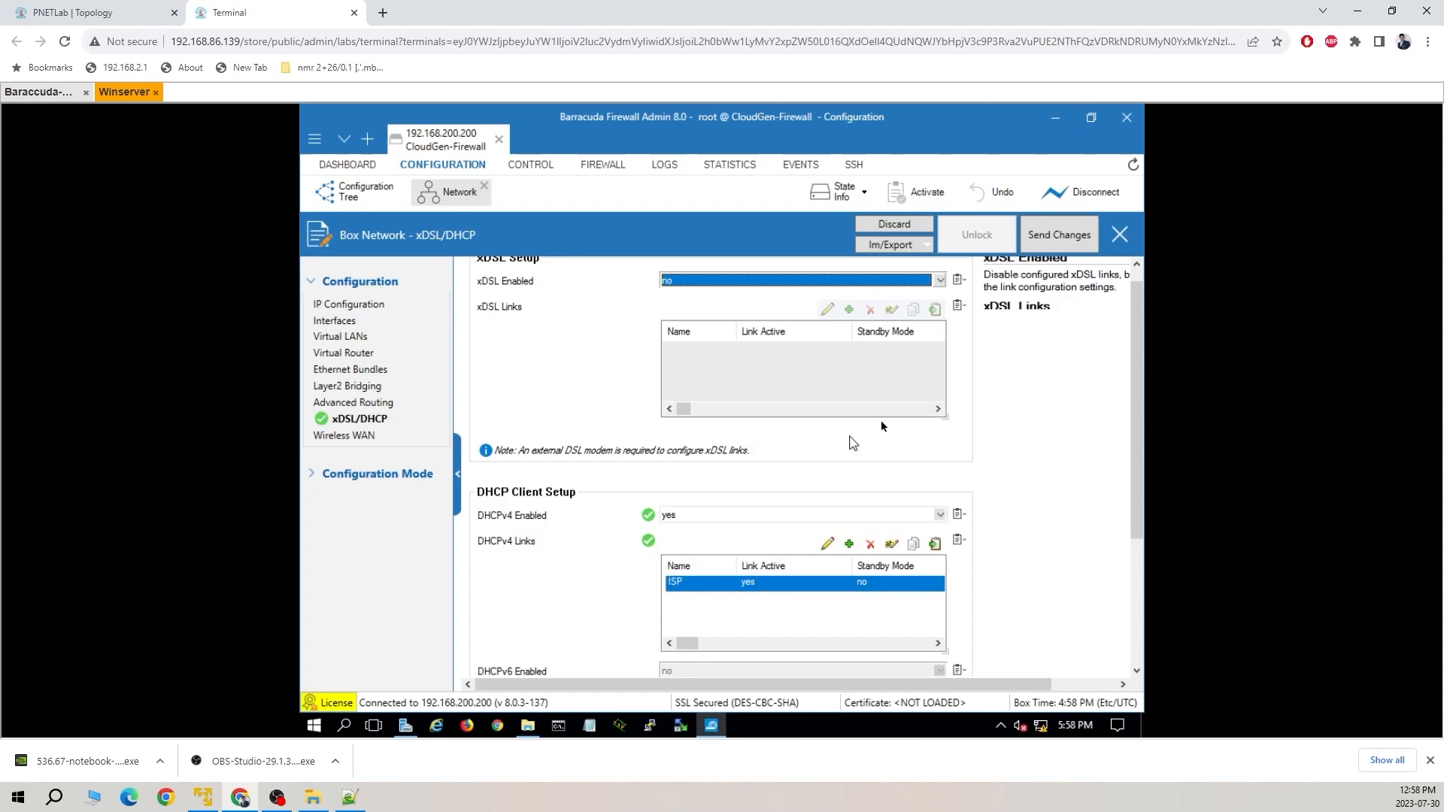
Reopen the ISP DHCPv4 link and set its routing Trust Level to Internal01
double_click(735, 585)
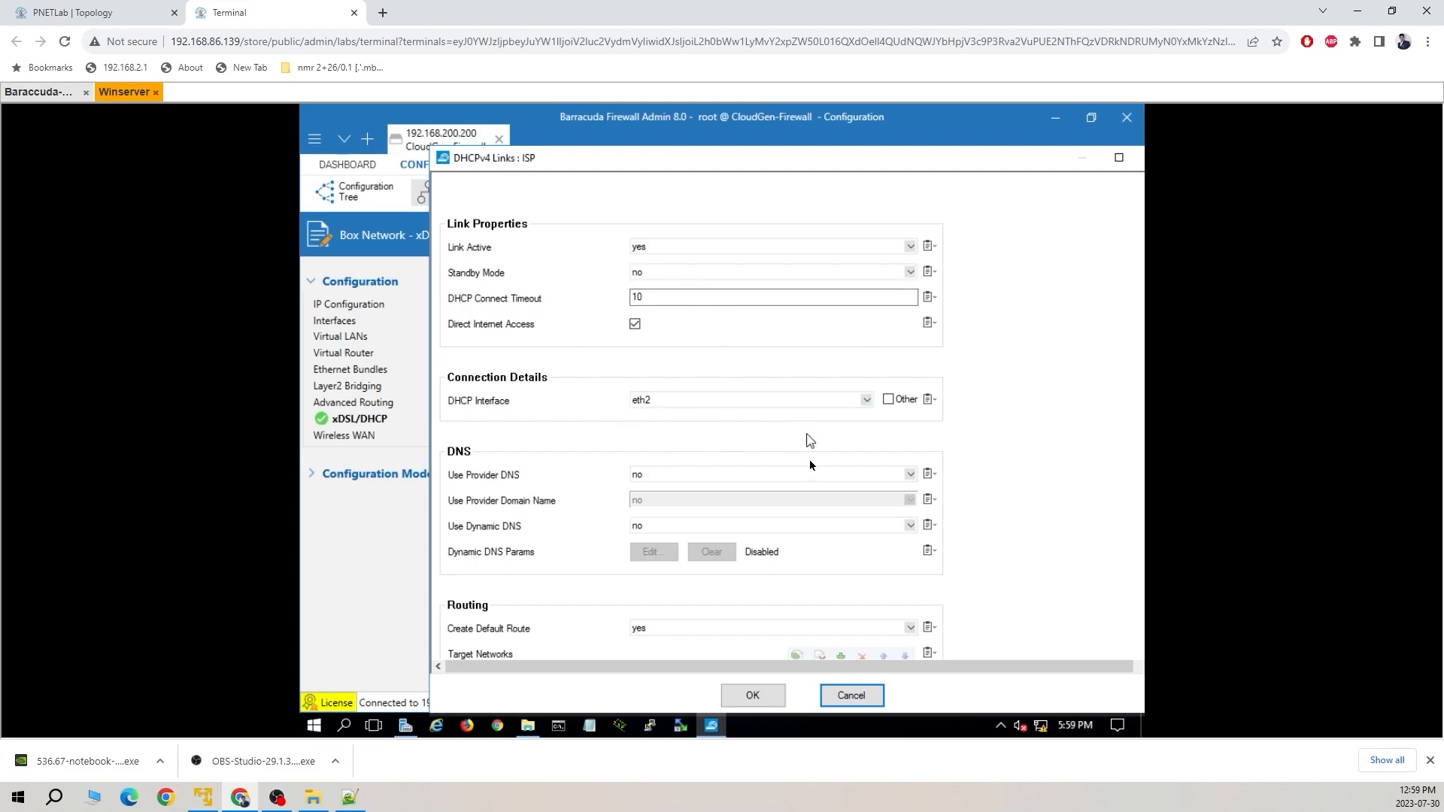
scroll(826, 493, "down", 1)
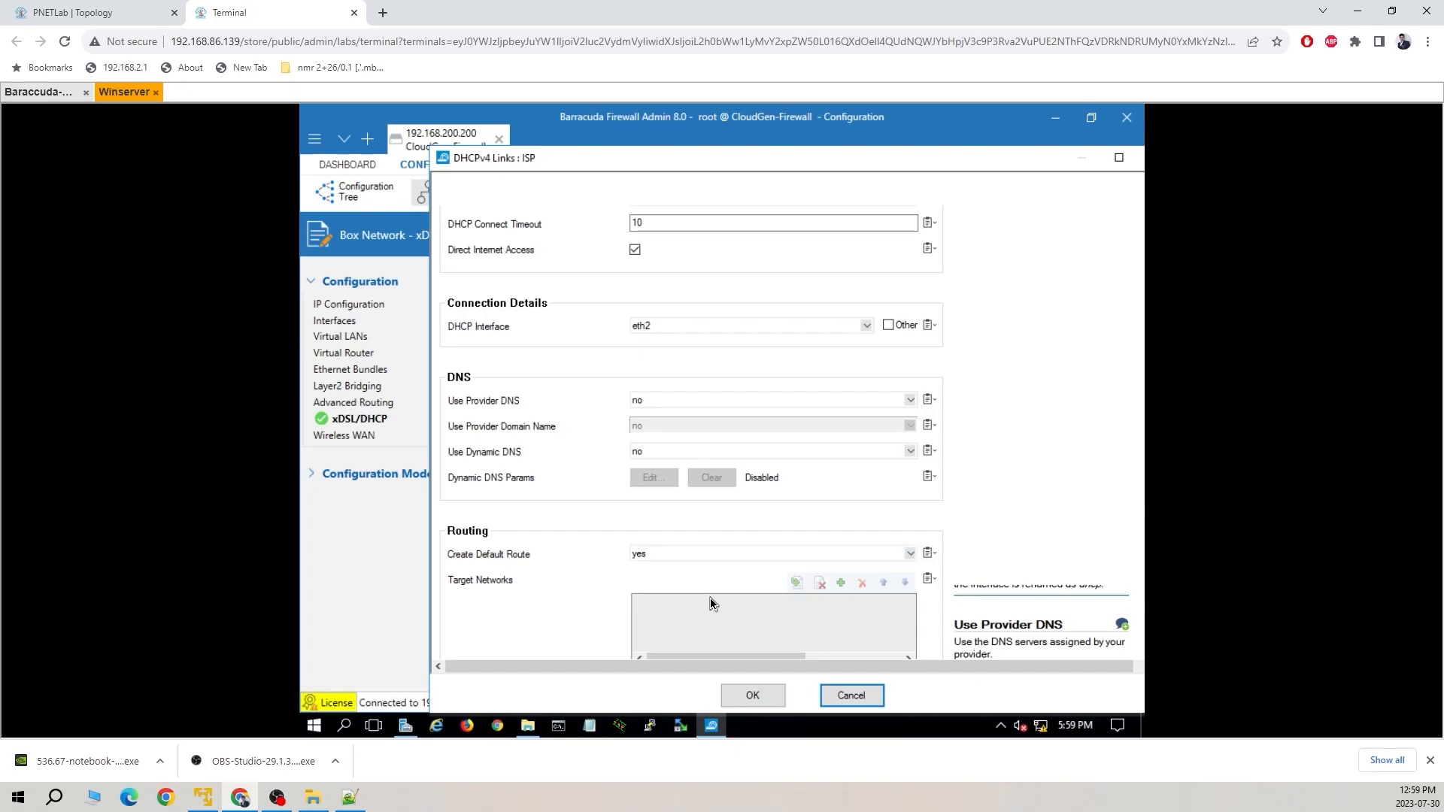
scroll(843, 567, "down", 4)
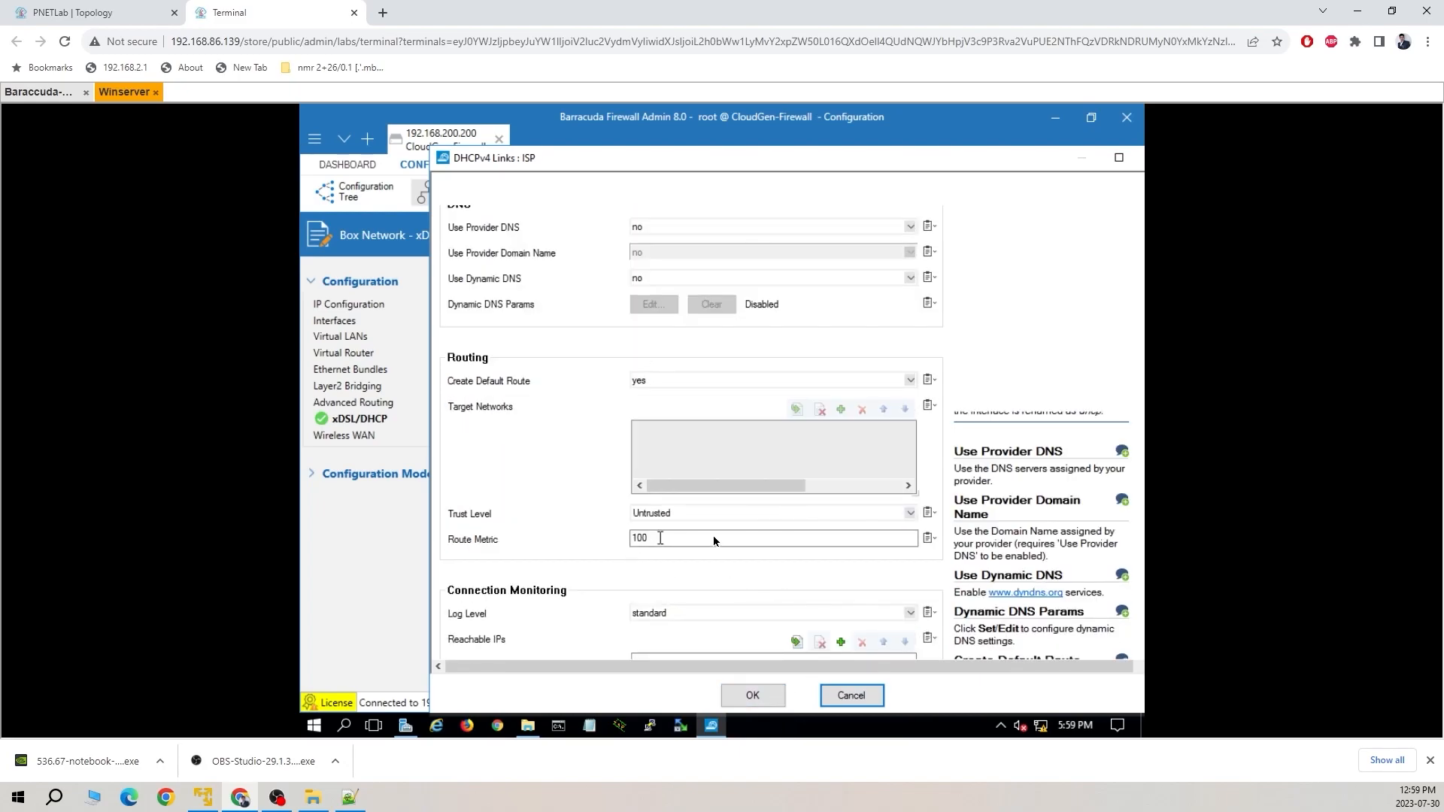
left_click(909, 514)
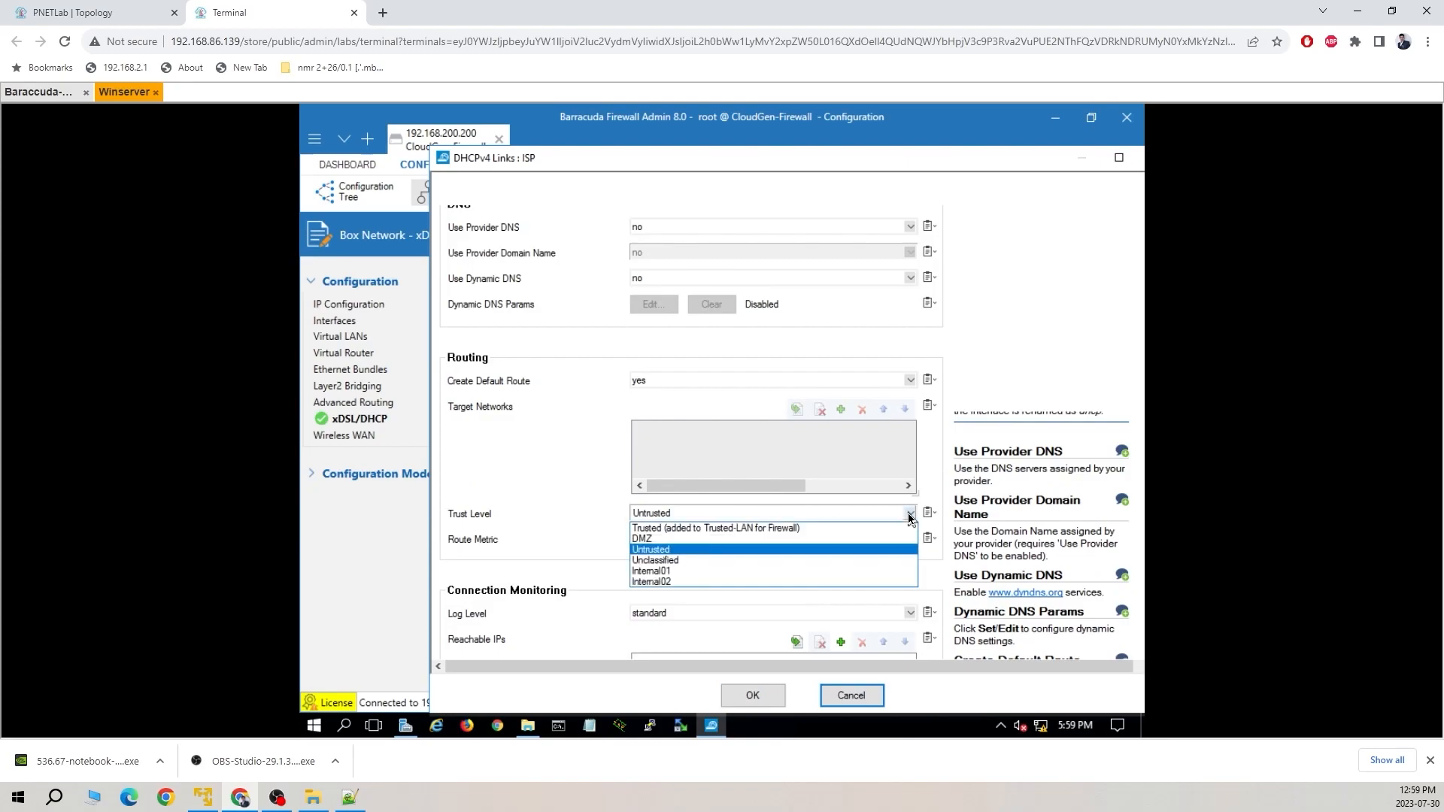
left_click(693, 575)
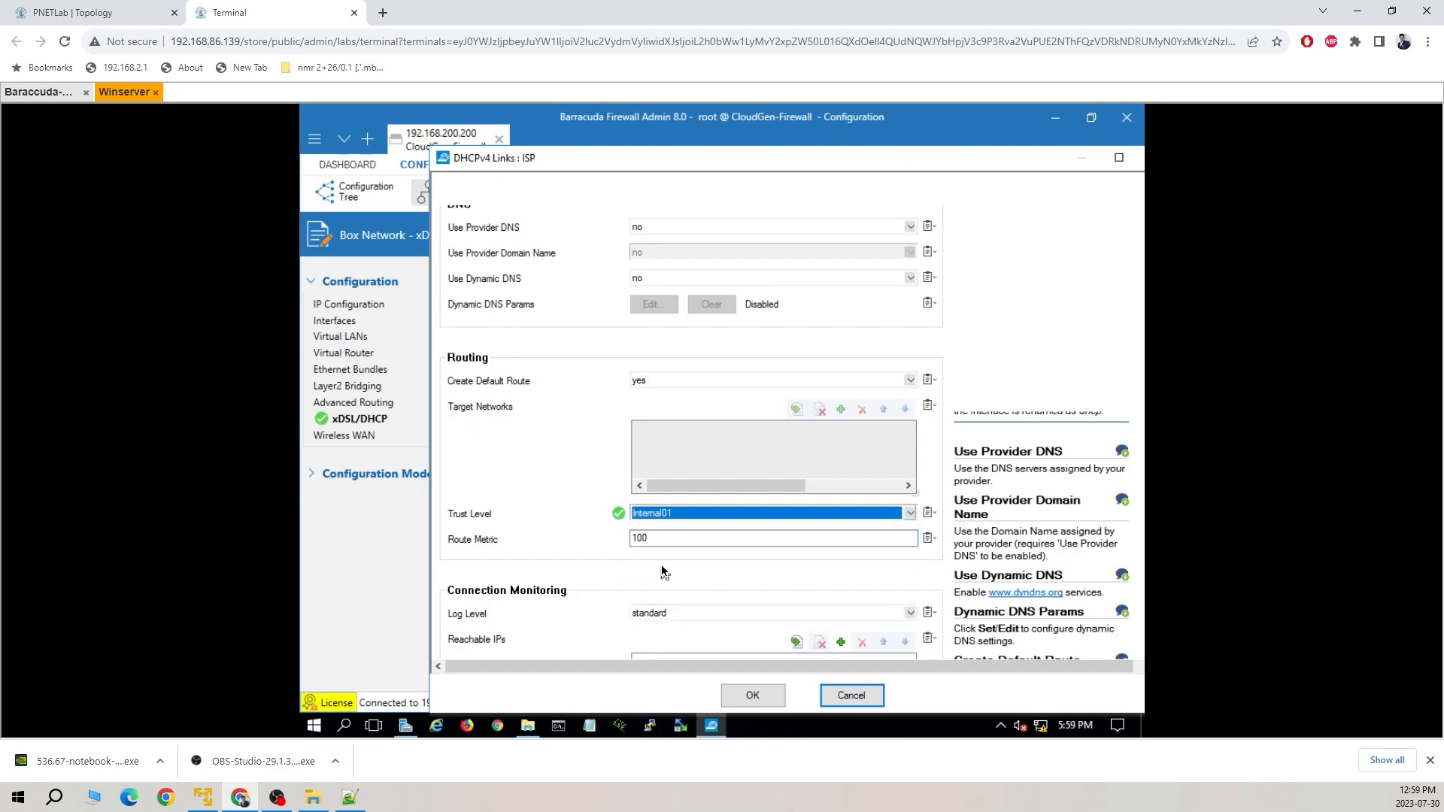
scroll(743, 560, "down", 3)
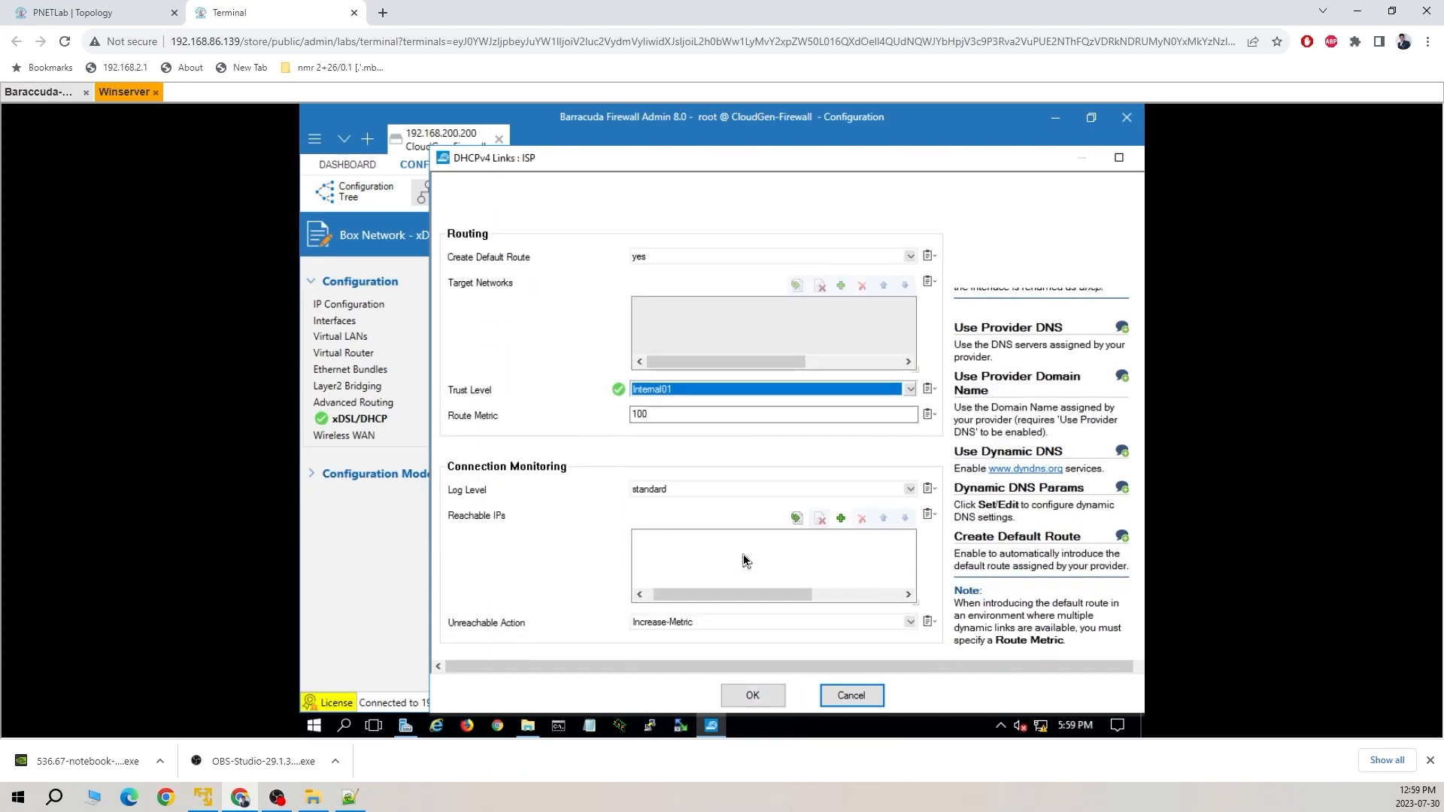
scroll(743, 560, "up", 2)
left_click(749, 696)
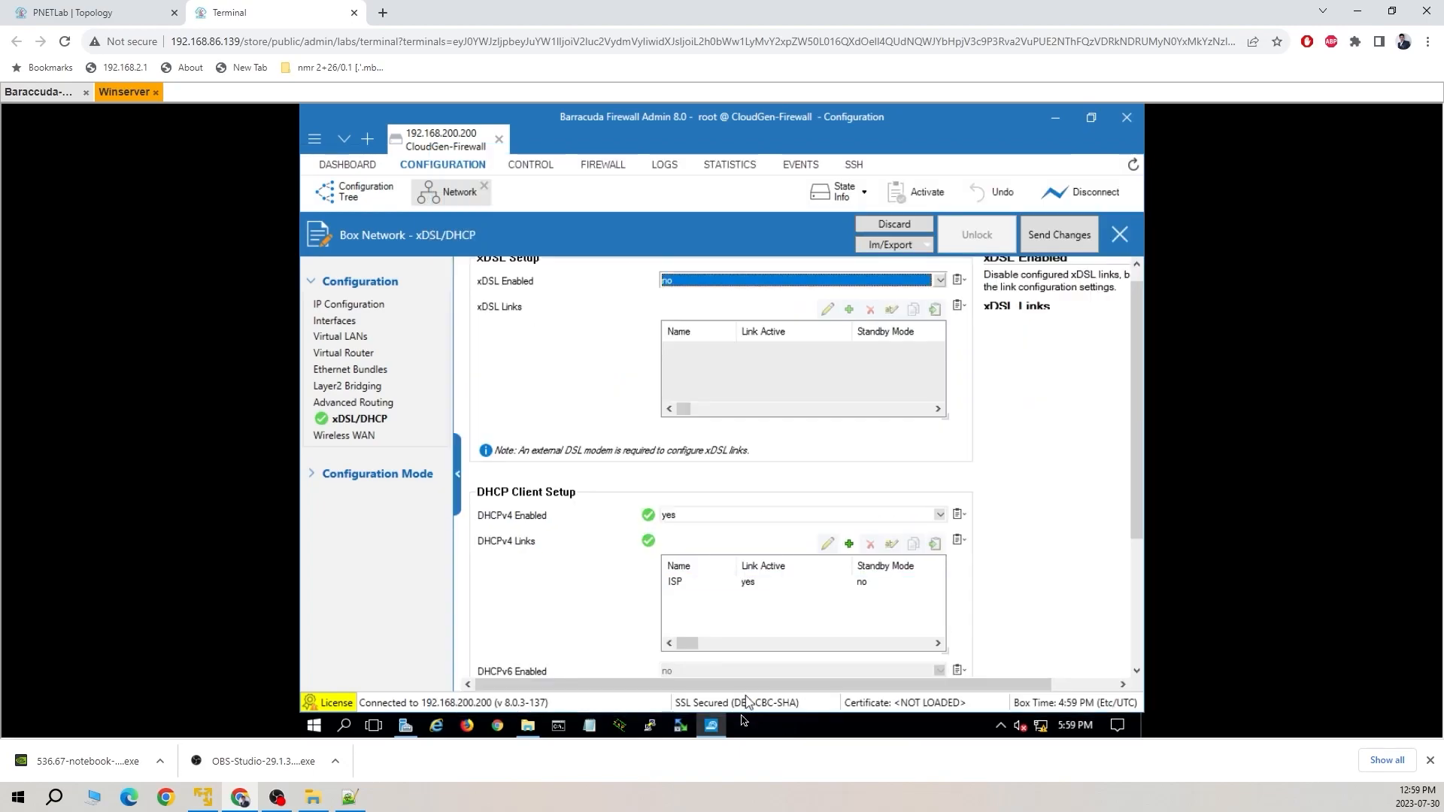
Send the xDSL/DHCP changes to the firewall and activate them
left_click(1062, 236)
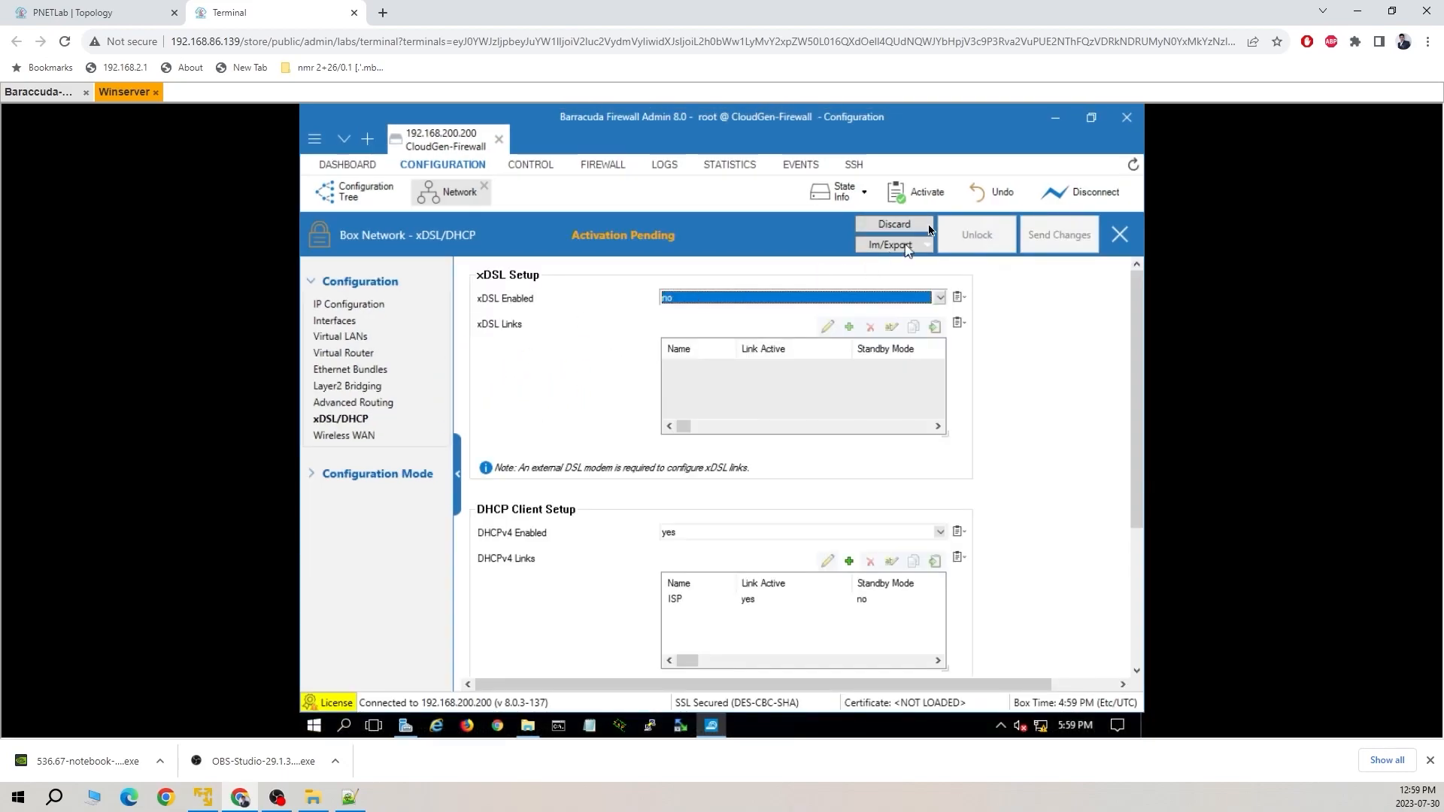
left_click(917, 197)
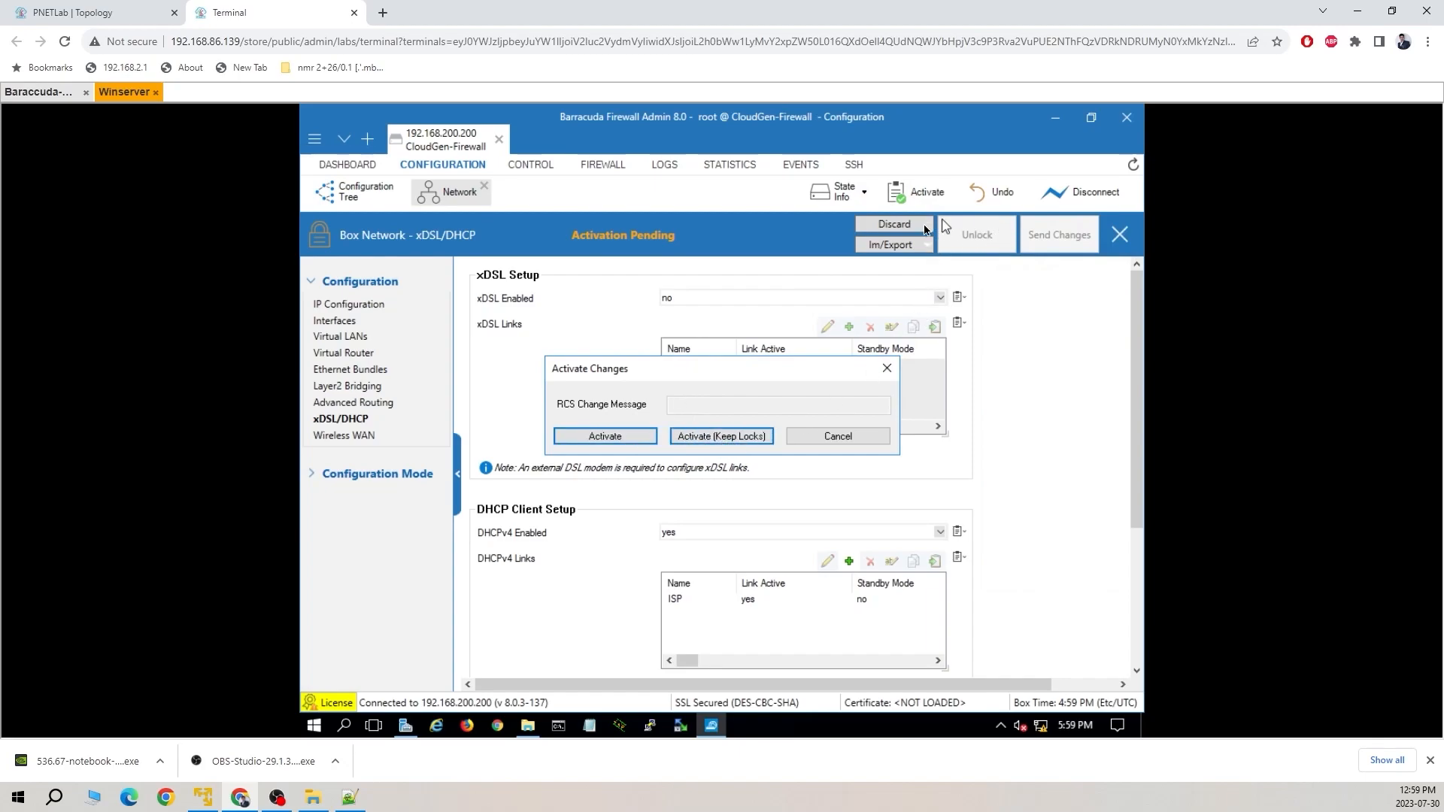
left_click(590, 438)
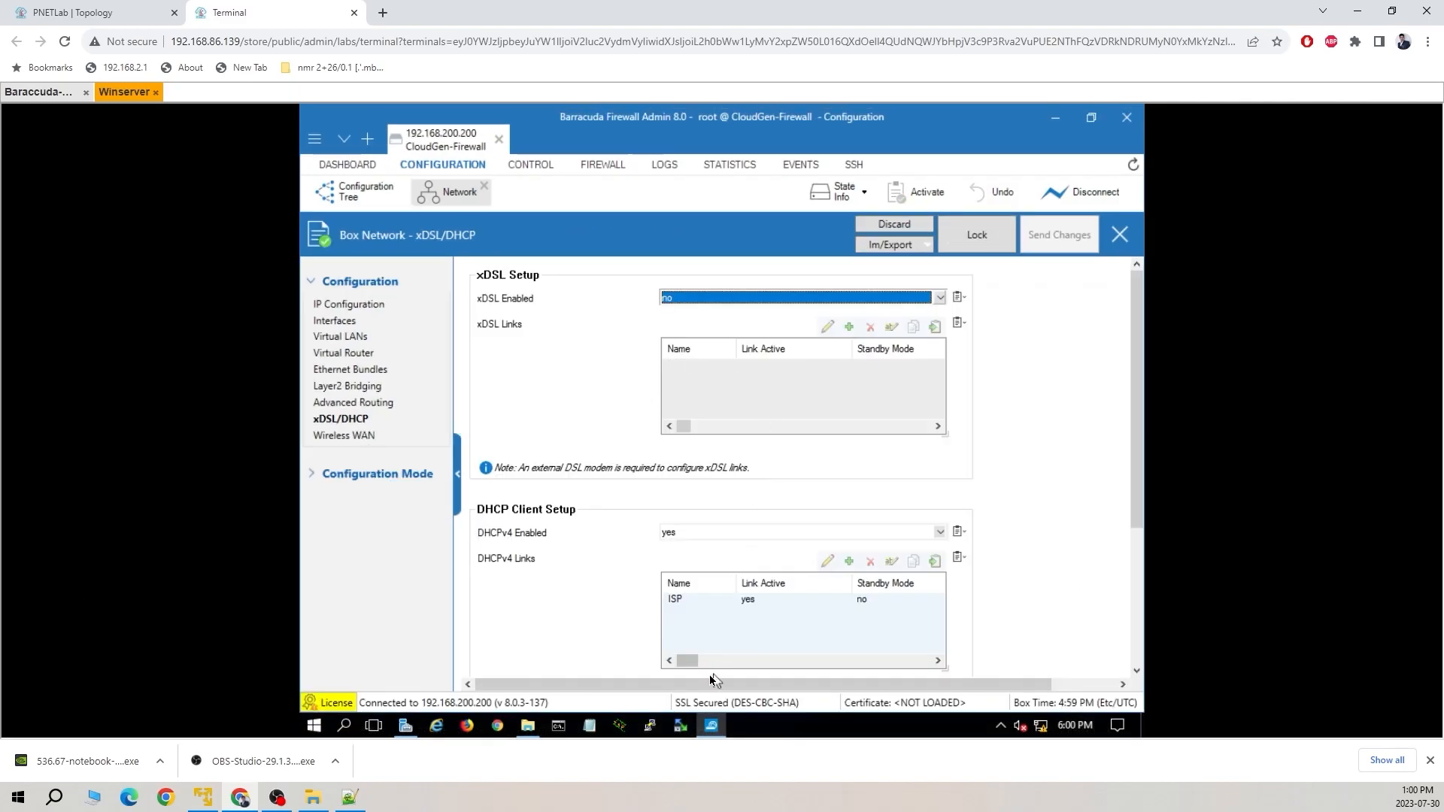
Activate the new network configuration from the Box controls using Failsafe mode, and open the Network status view
left_click(360, 305)
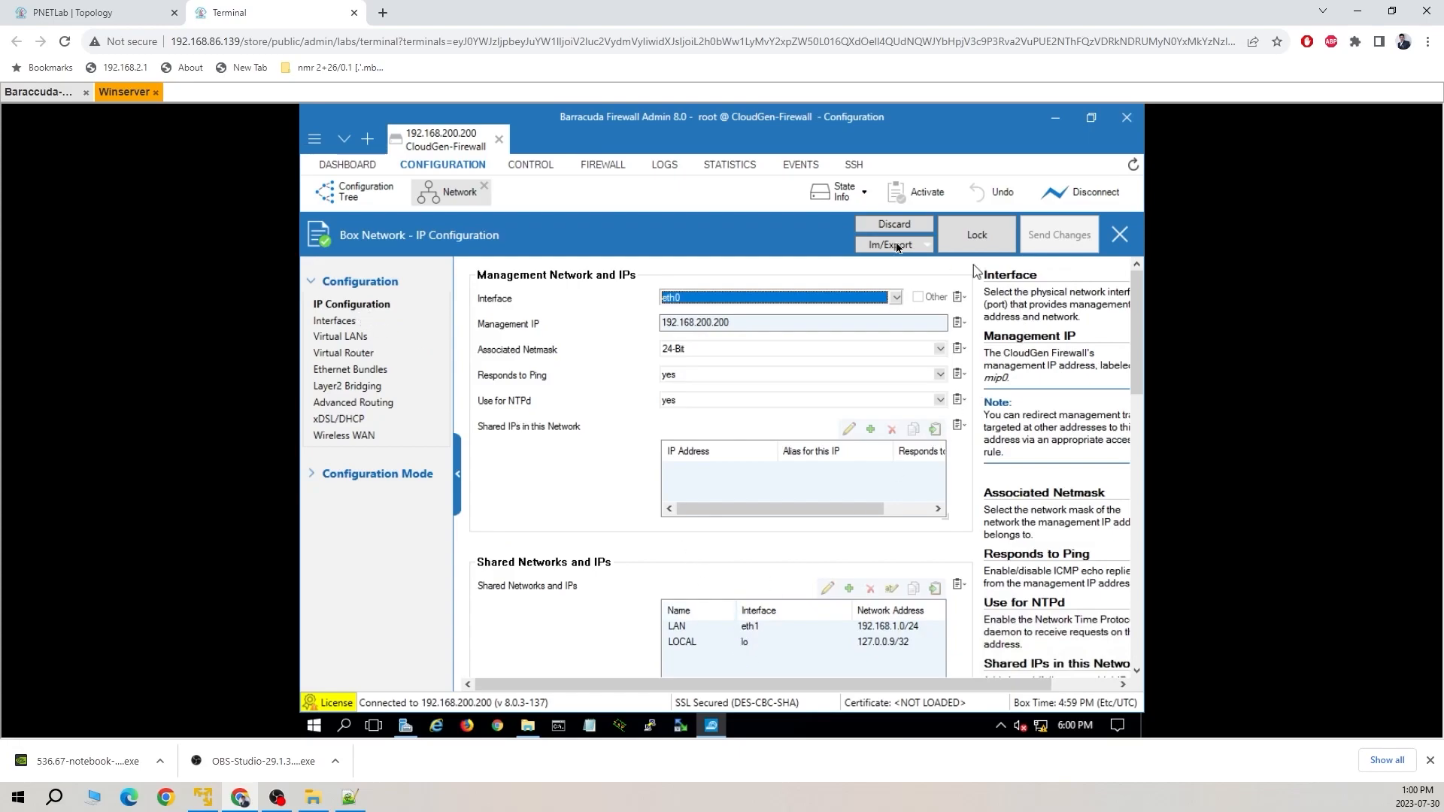
left_click(549, 167)
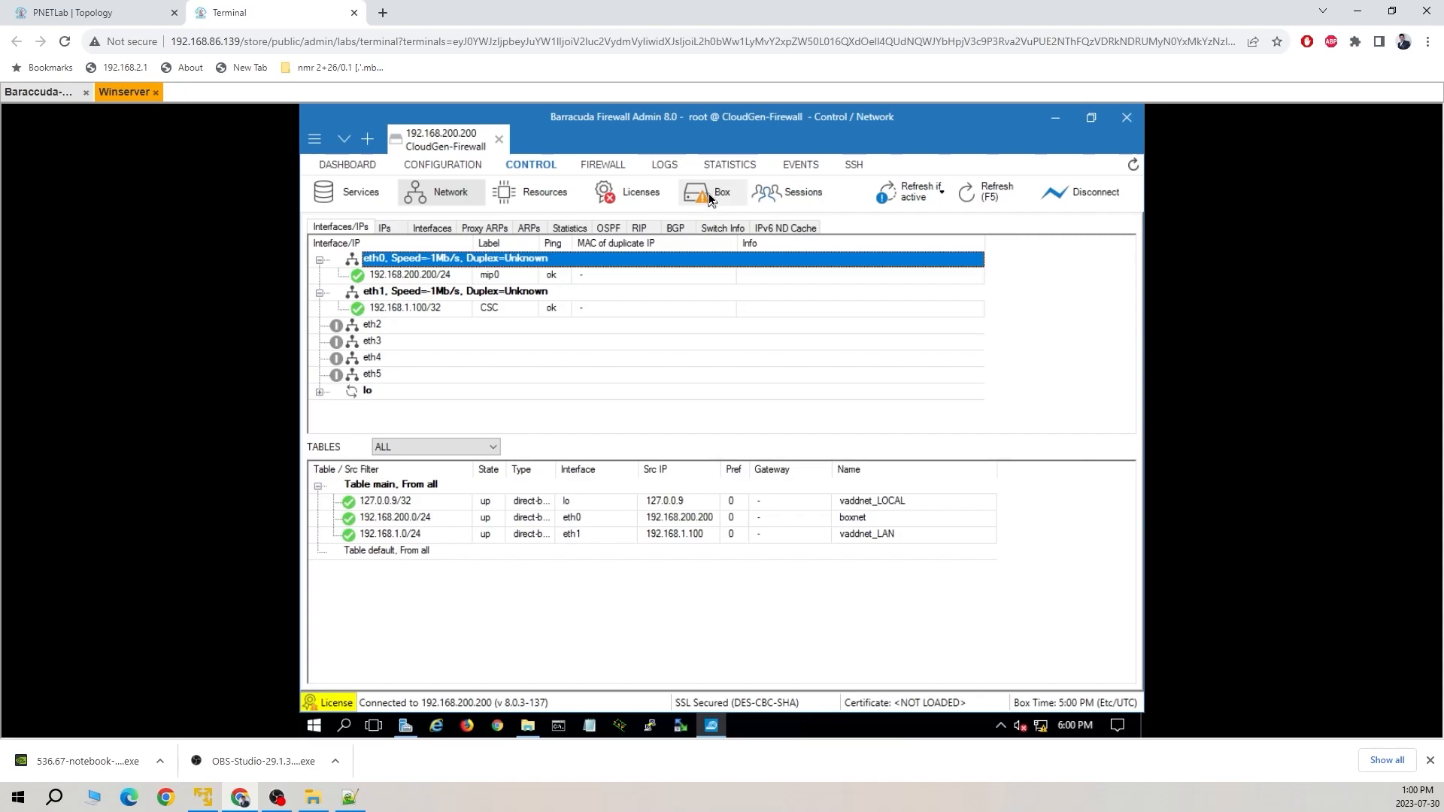
left_click(710, 198)
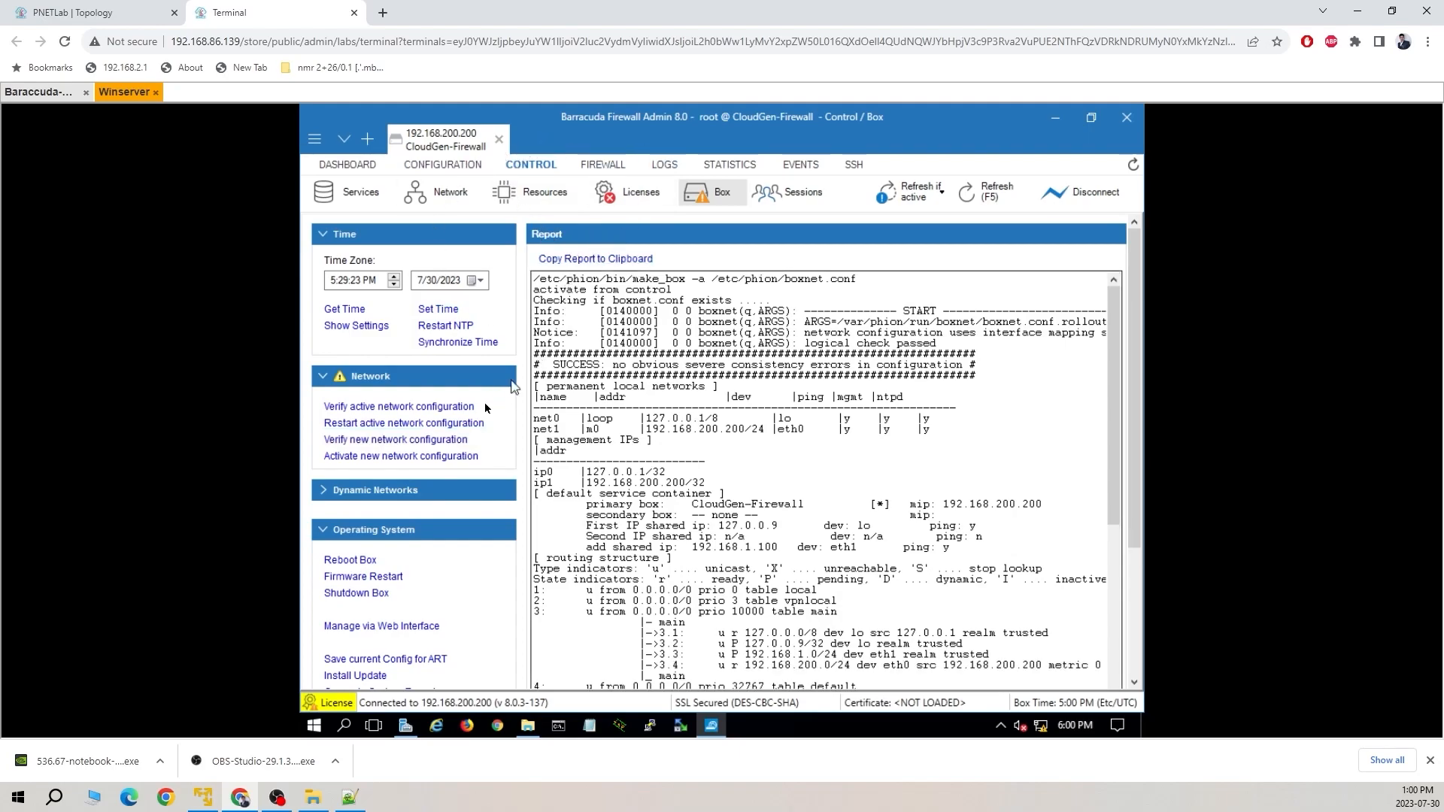
left_click(369, 458)
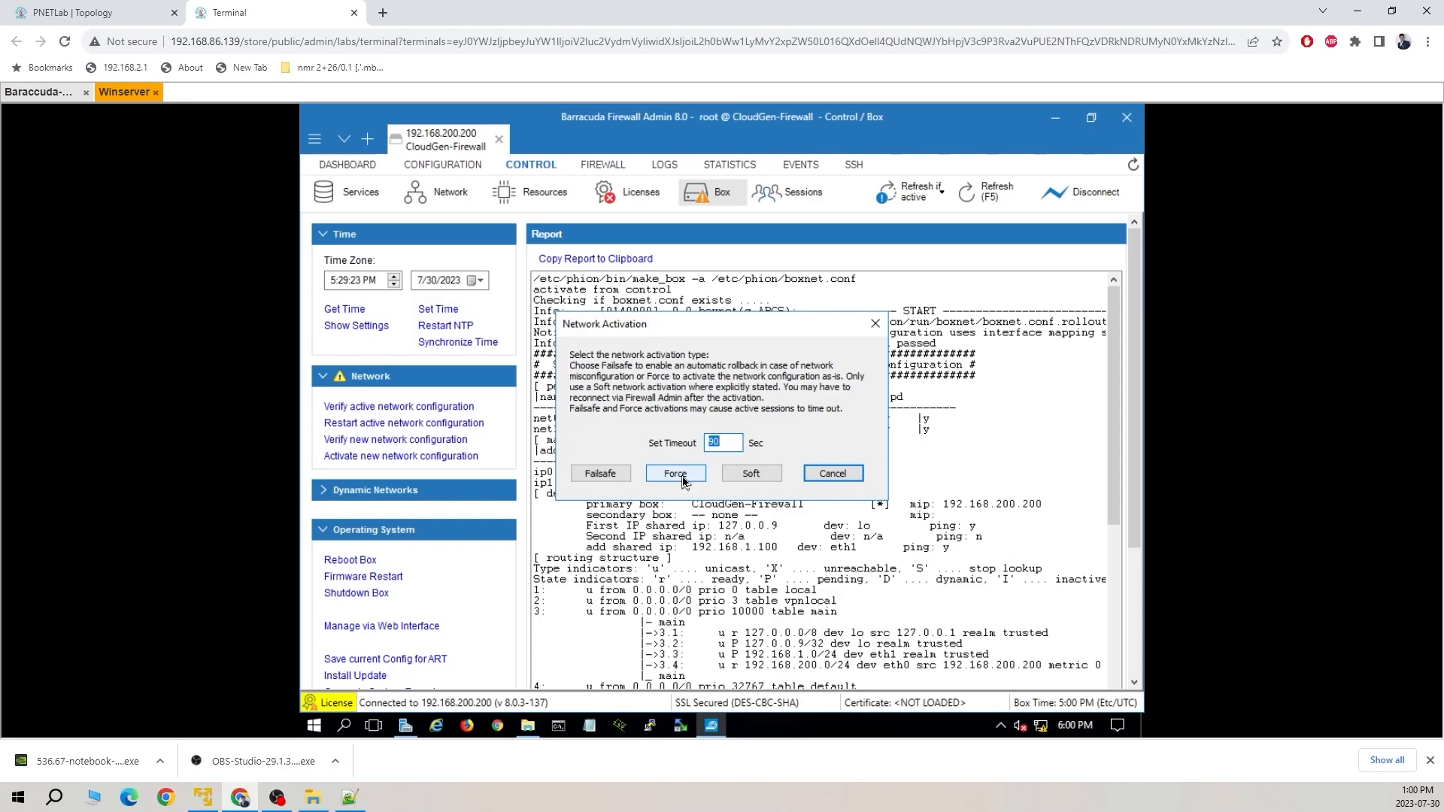
left_click(611, 479)
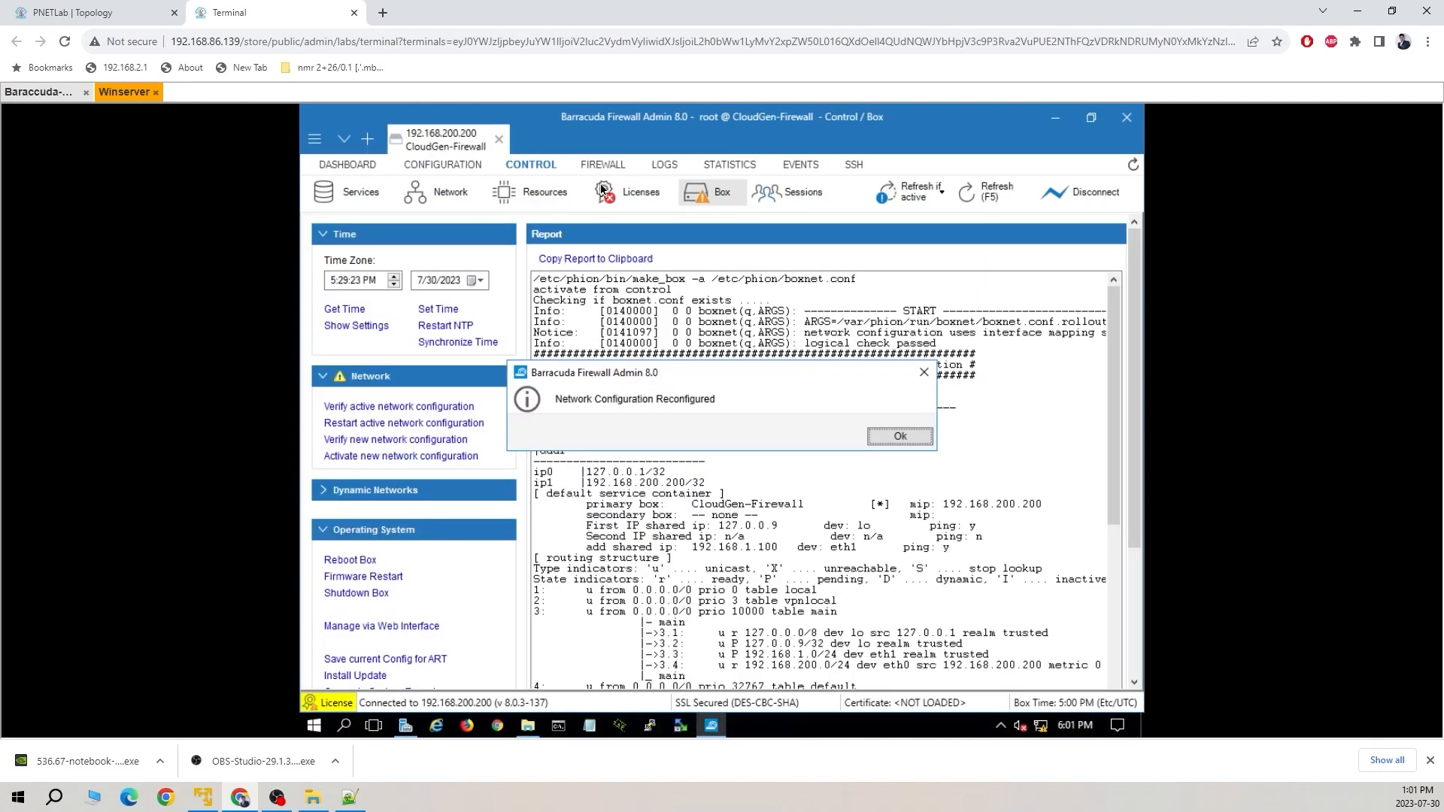
left_click(917, 438)
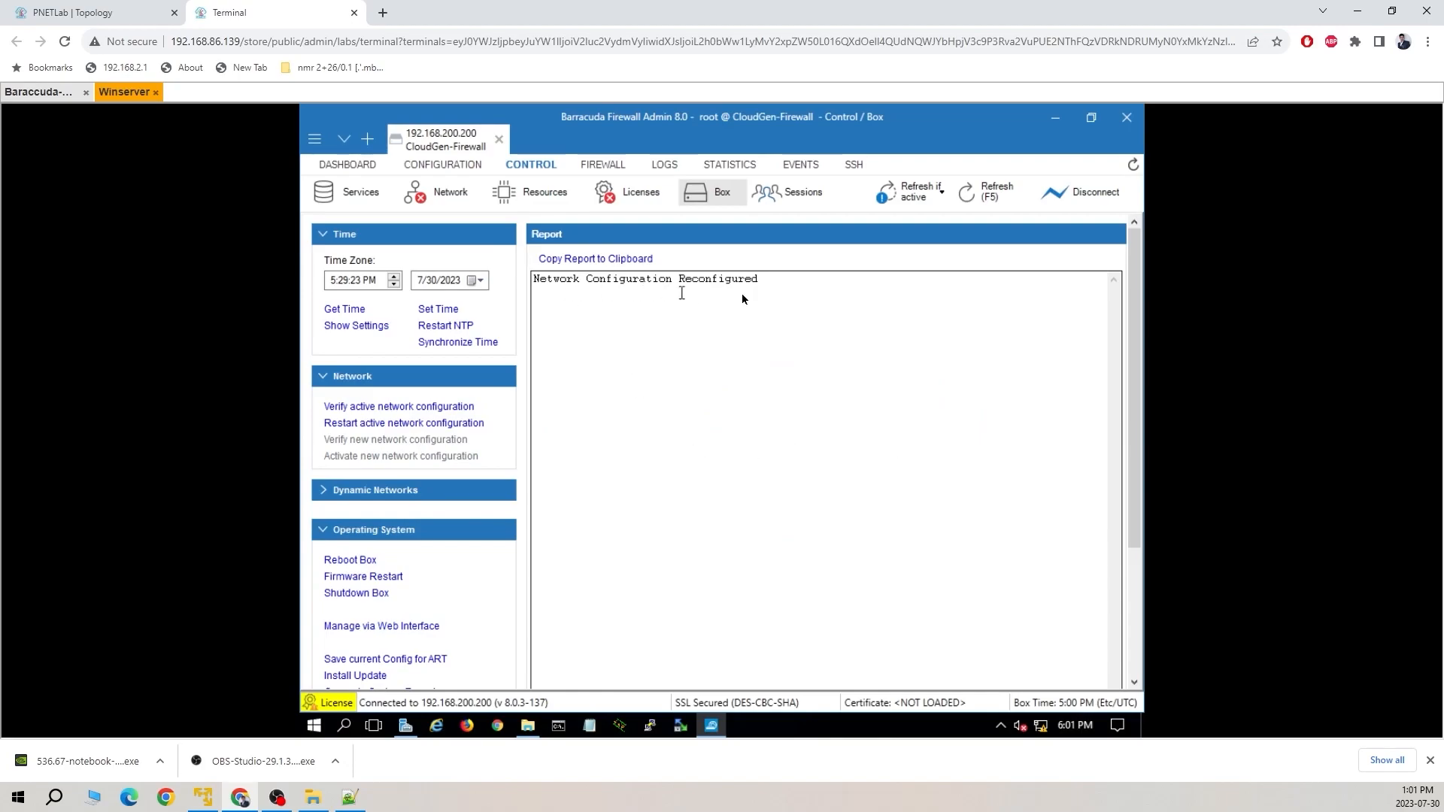
left_click(453, 194)
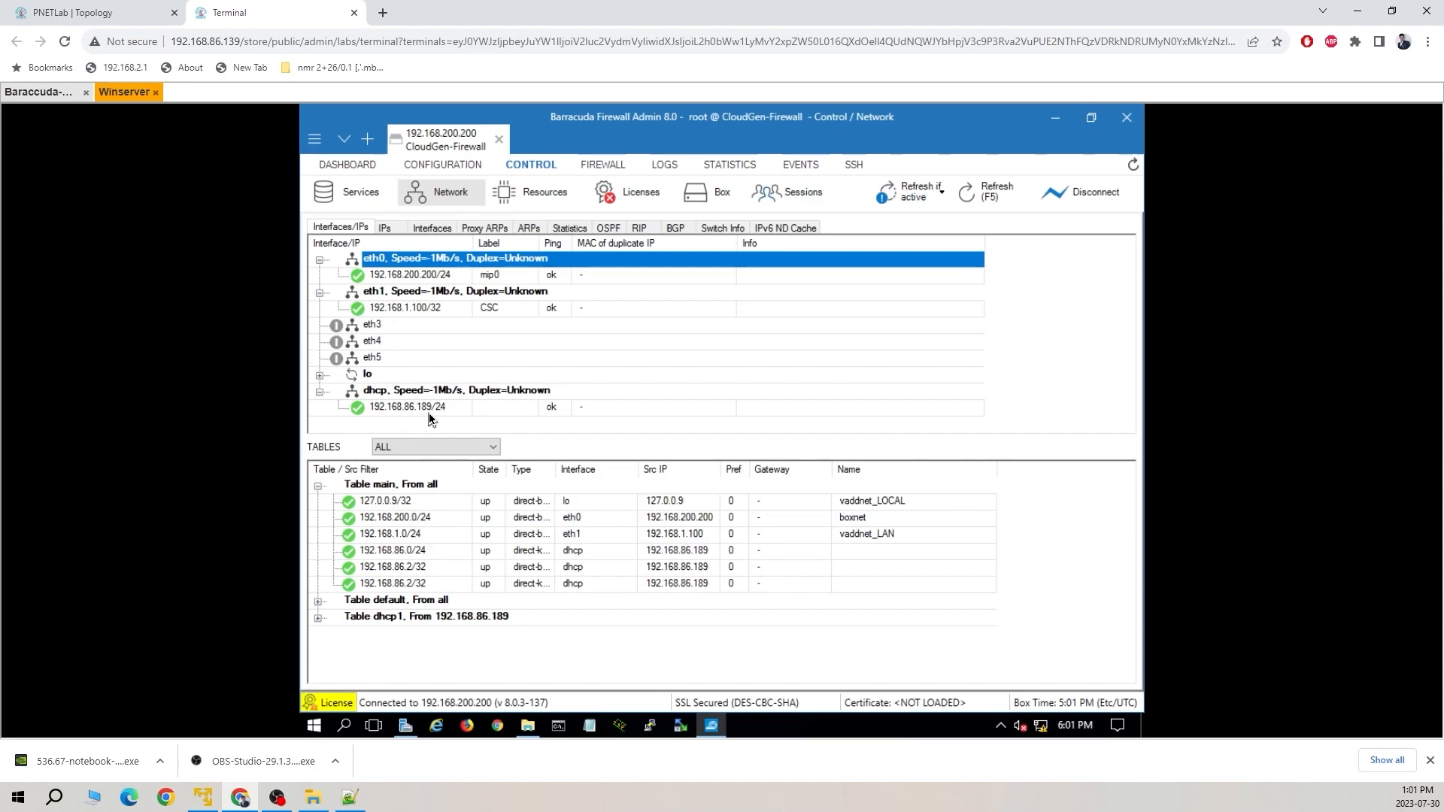
Switch to the PNETLab topology, duplicate the ISP cloud's address label and place the copy beside the firewall's e2 port
left_click(131, 20)
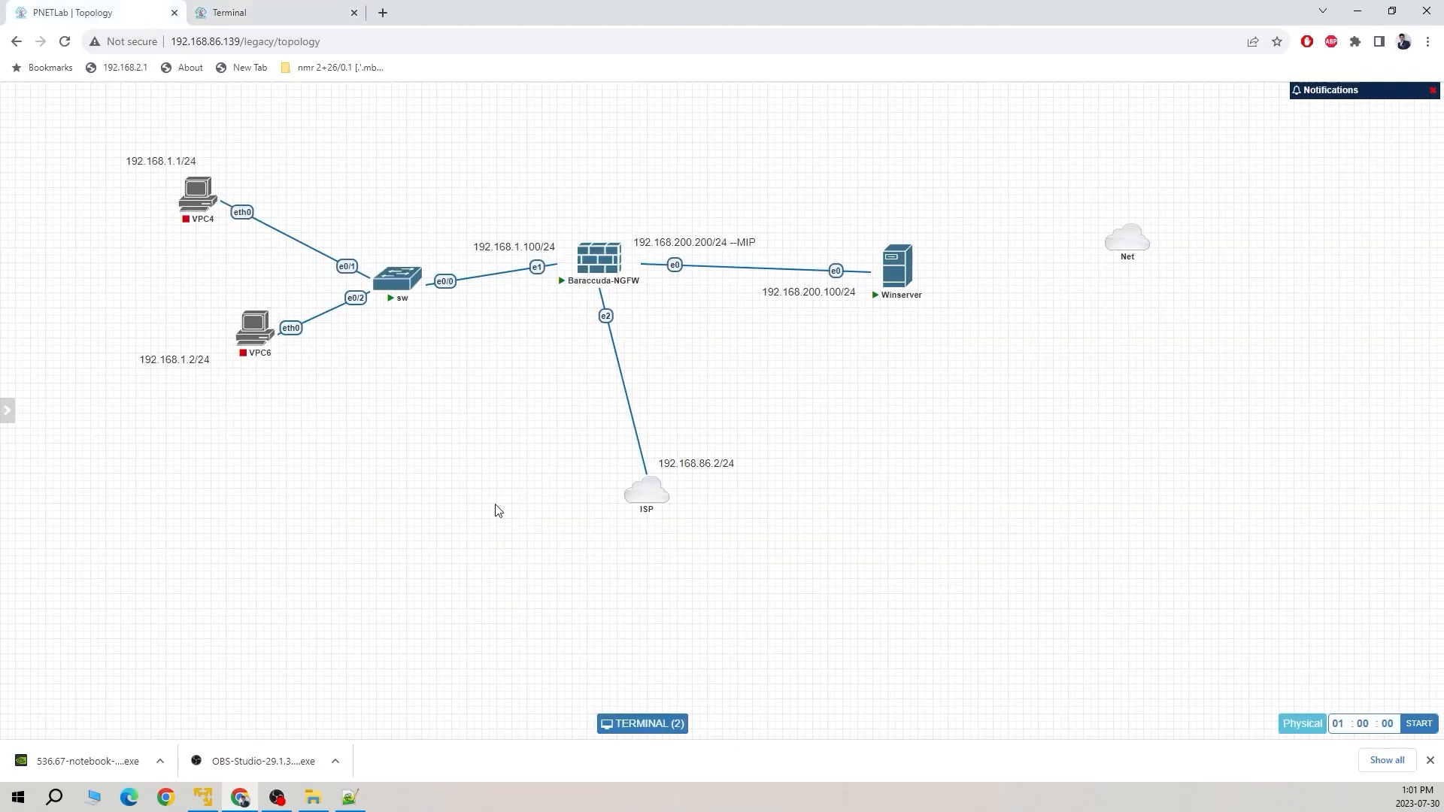
right_click(764, 380)
left_click(937, 493)
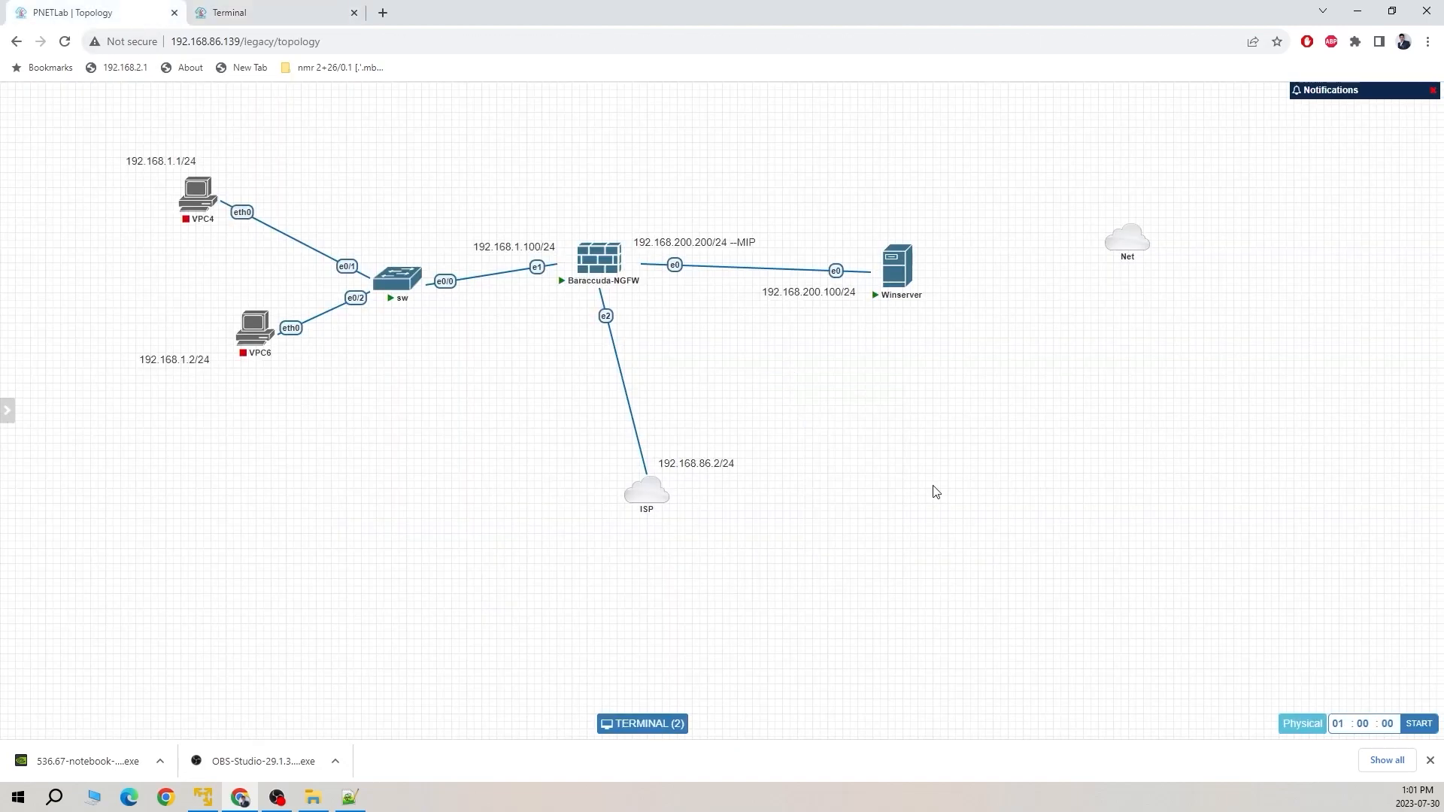
right_click(710, 467)
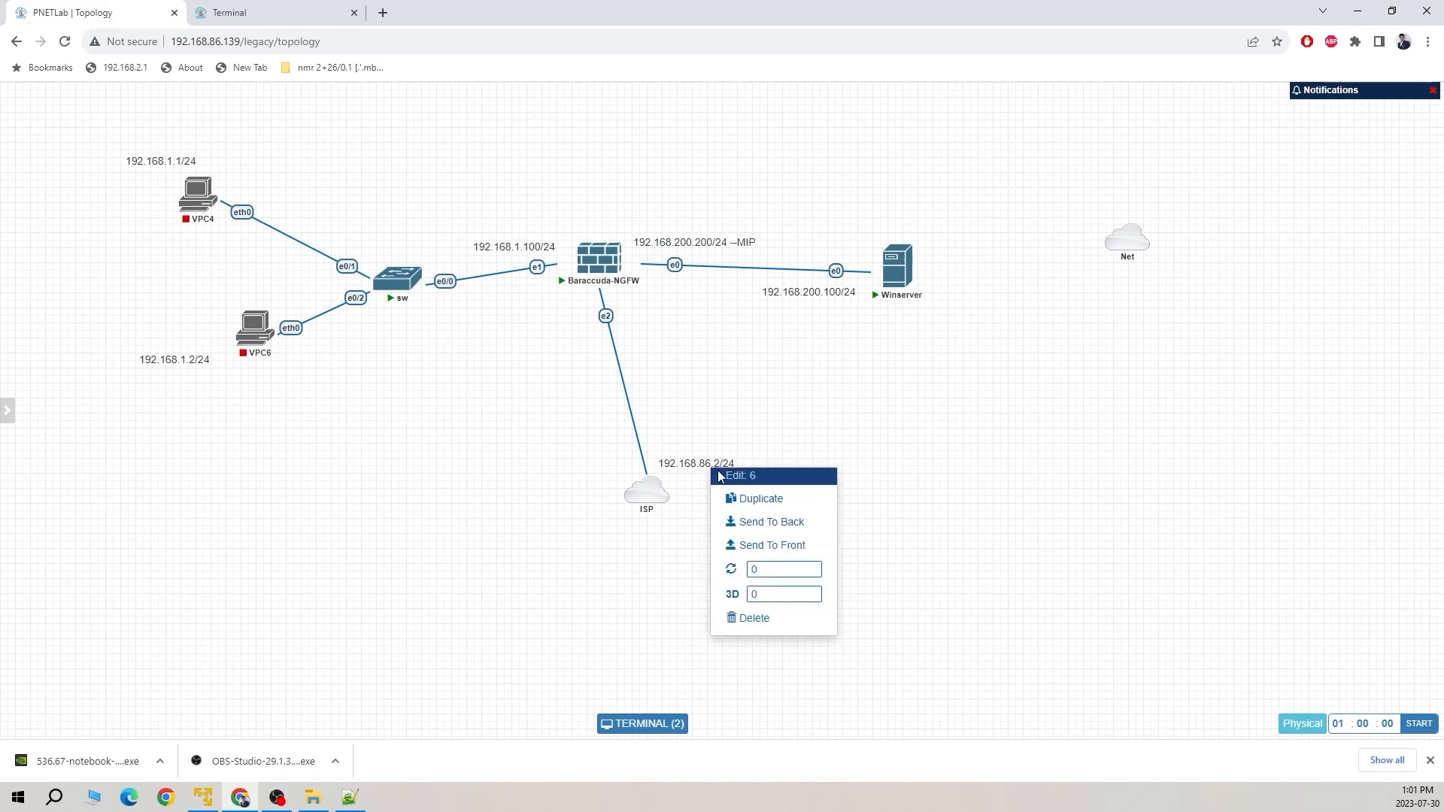
left_click(762, 500)
left_click_drag(730, 521, 671, 318)
Change the copied label beside the e2 port to 192.168.86.89/24
double_click(671, 319)
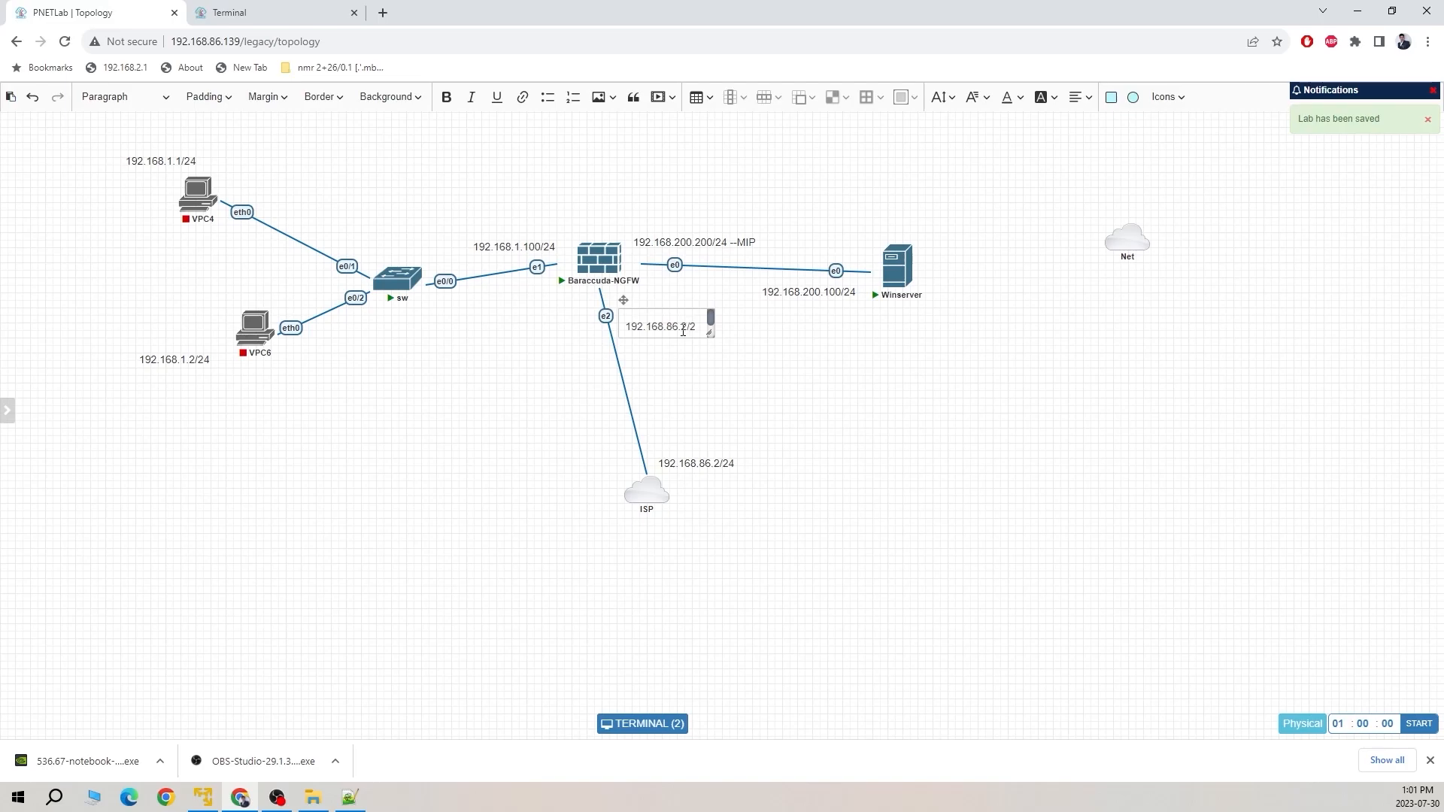
left_click(688, 329)
key("BackSpace")
type("89")
left_click(785, 380)
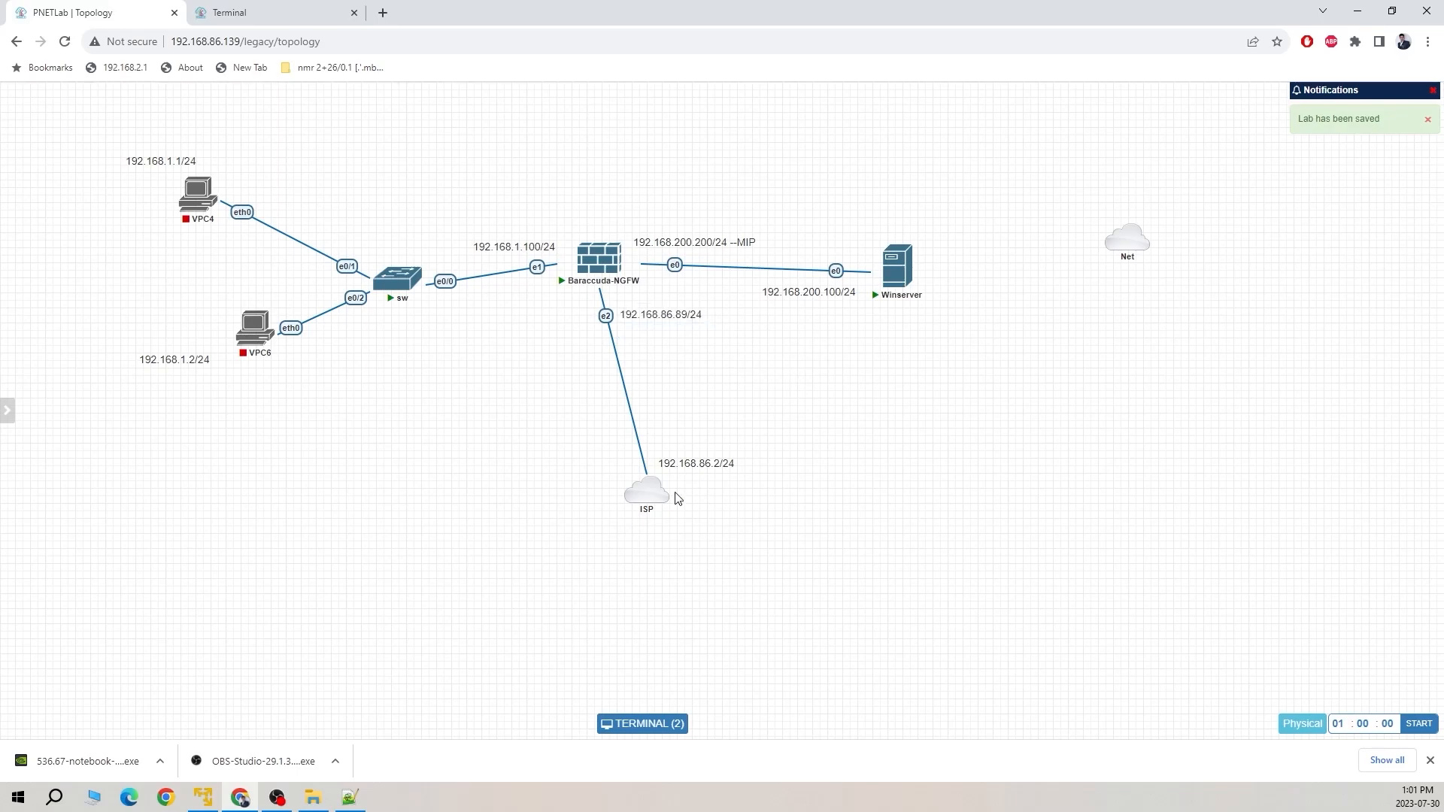
Check the dhcp interface address in Firewall Admin and correct the topology's e2 label to 192.168.86.189/24
left_click(277, 21)
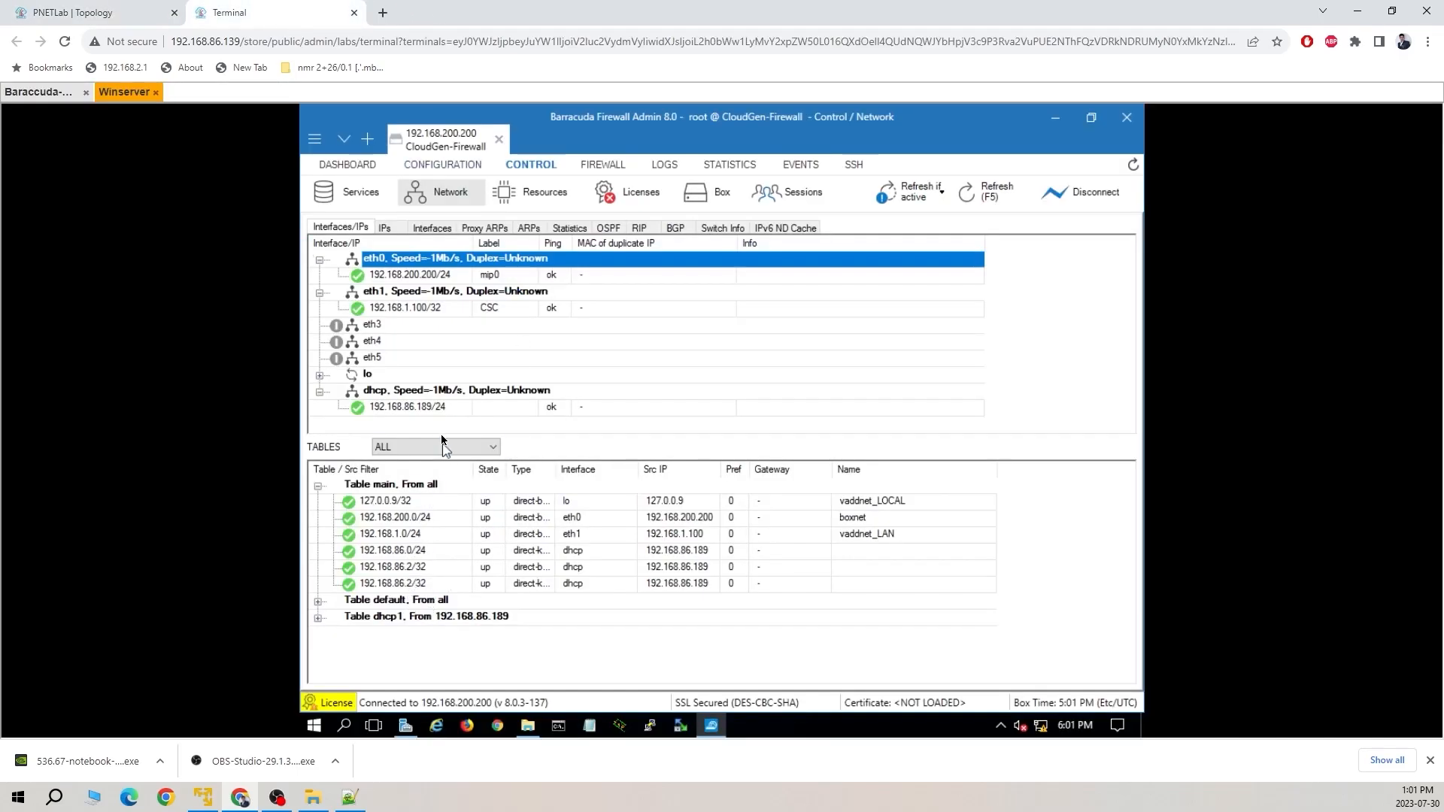
left_click(106, 12)
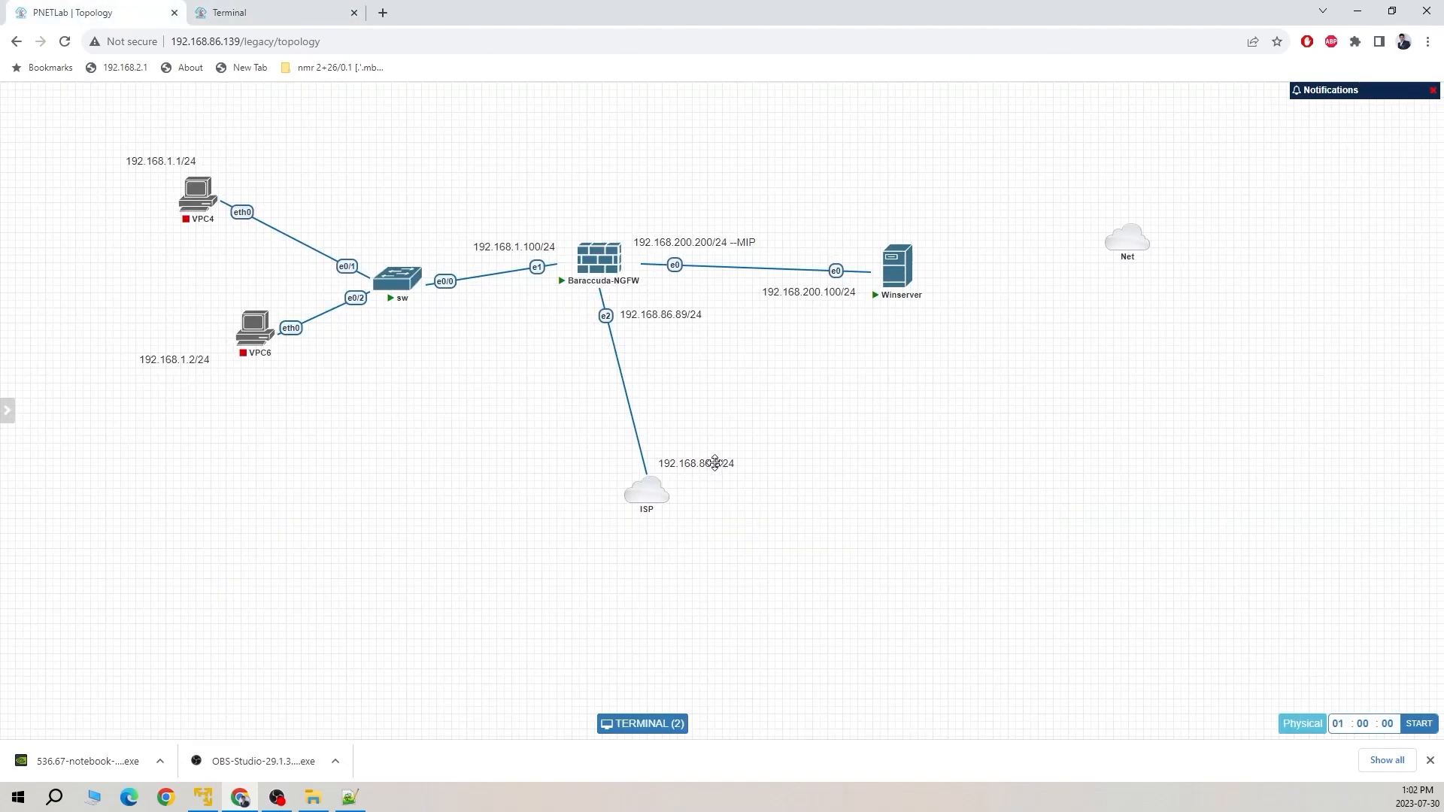
double_click(685, 315)
left_click(684, 323)
type("1")
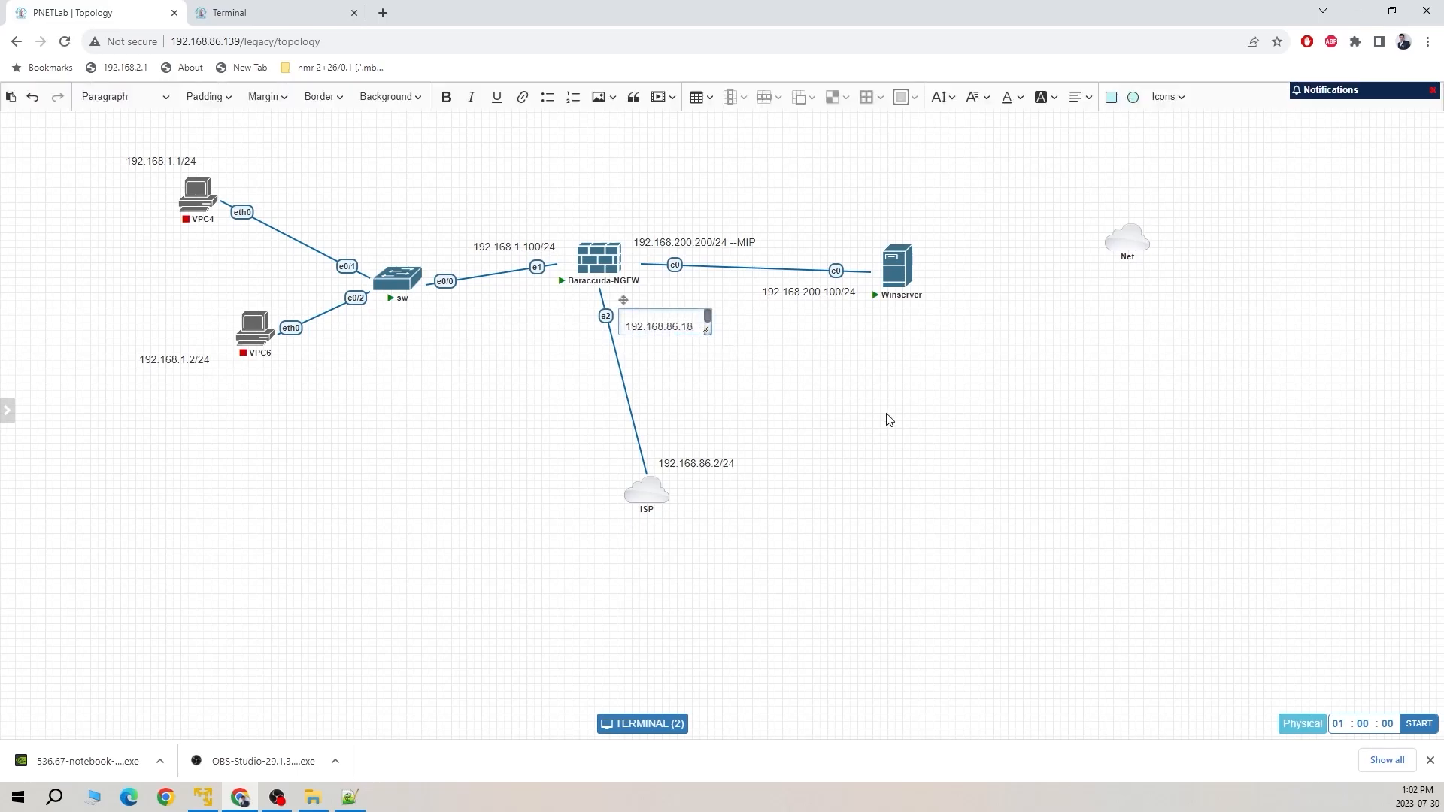
left_click(889, 419)
Expand Table dhcp1 in Firewall Admin's Network view and compare its gateway and the main table's routes with the topology
left_click(245, 13)
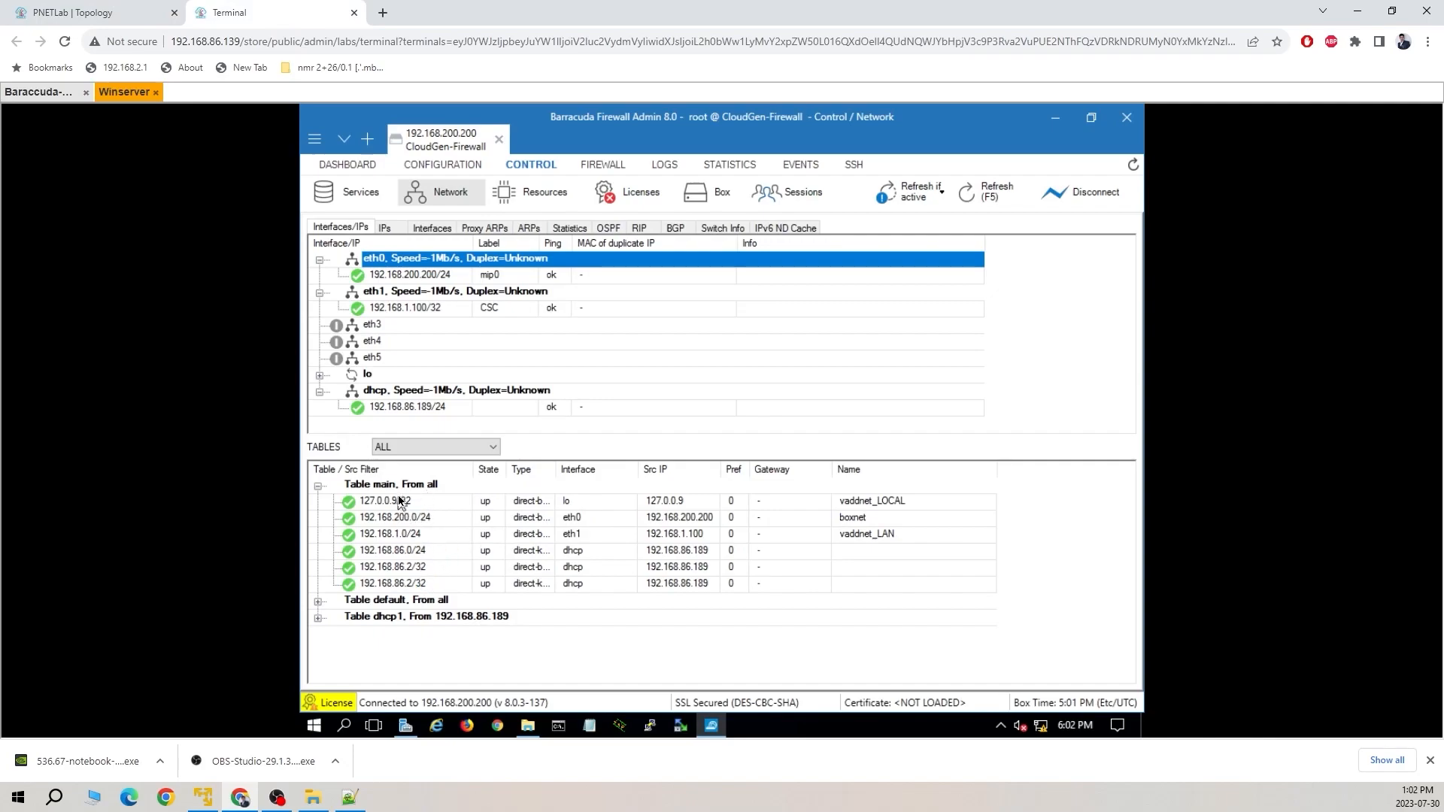
left_click(319, 619)
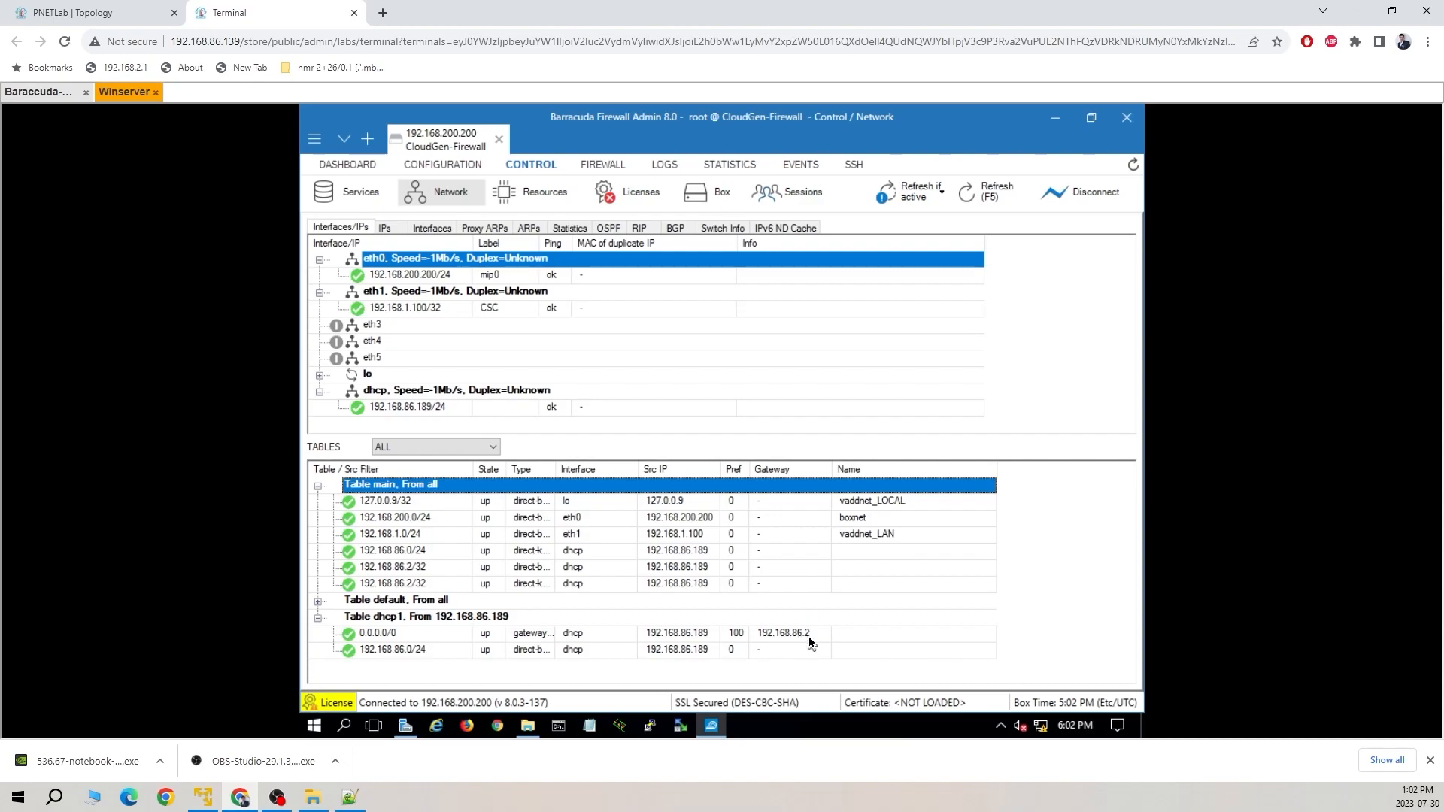
left_click(399, 504)
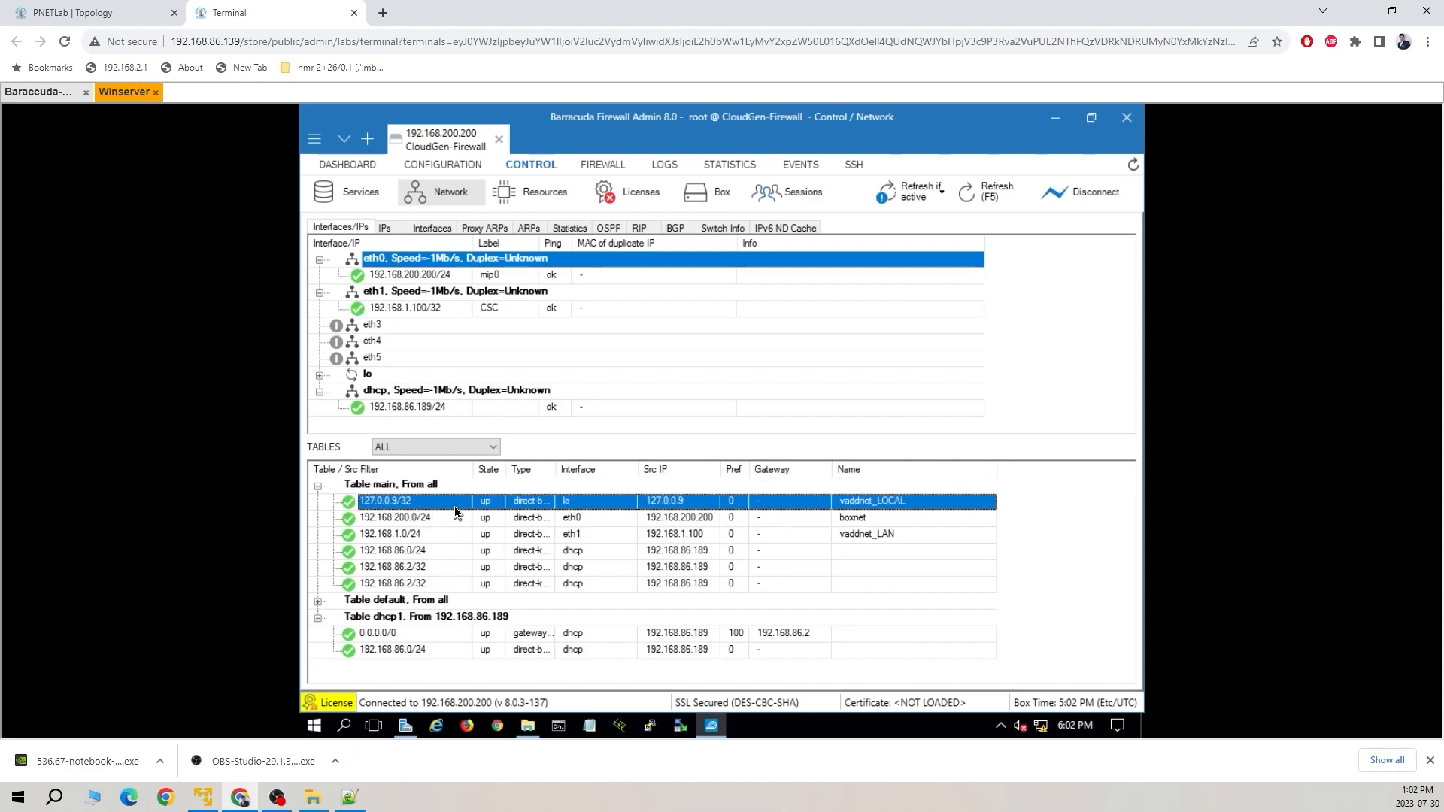
left_click(428, 519)
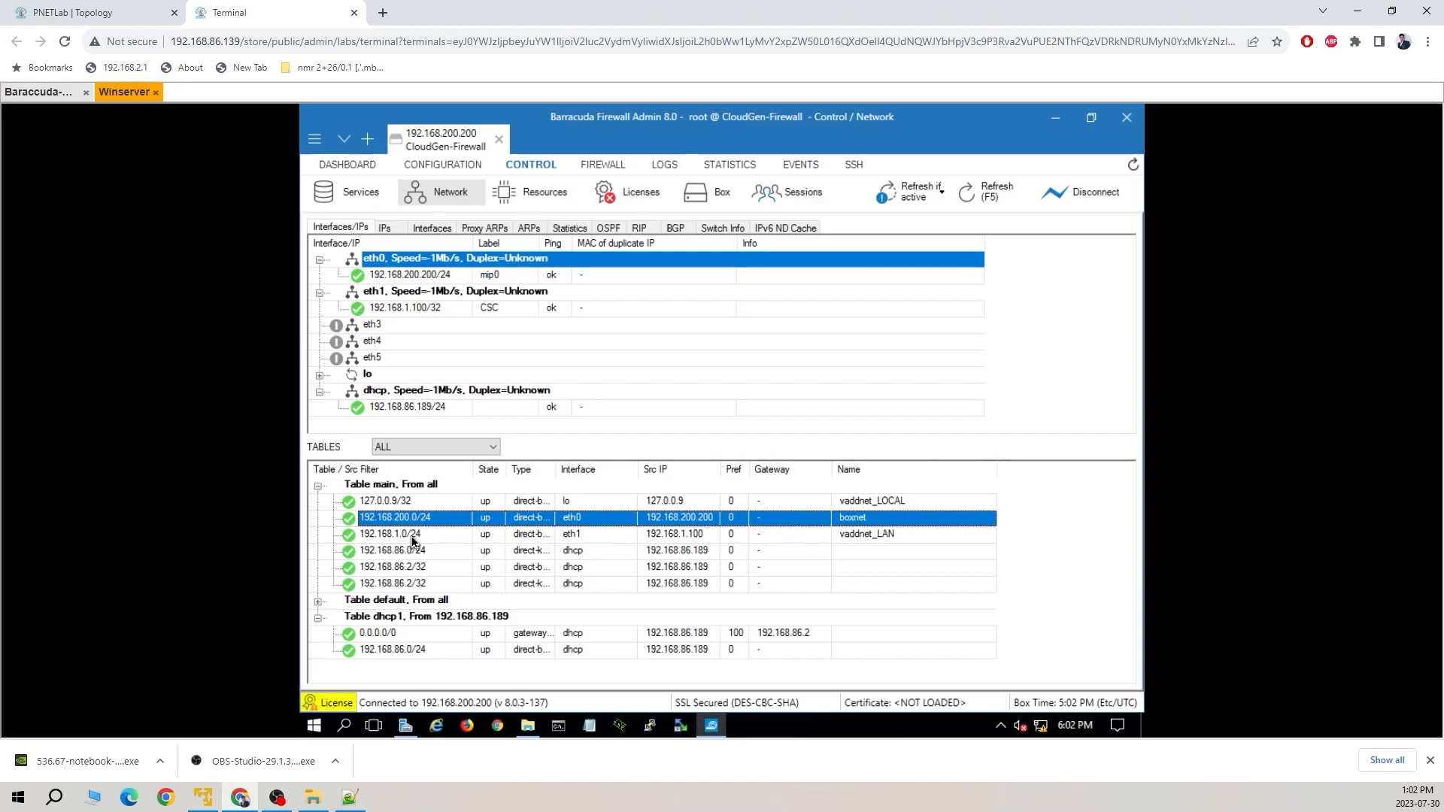
left_click(118, 18)
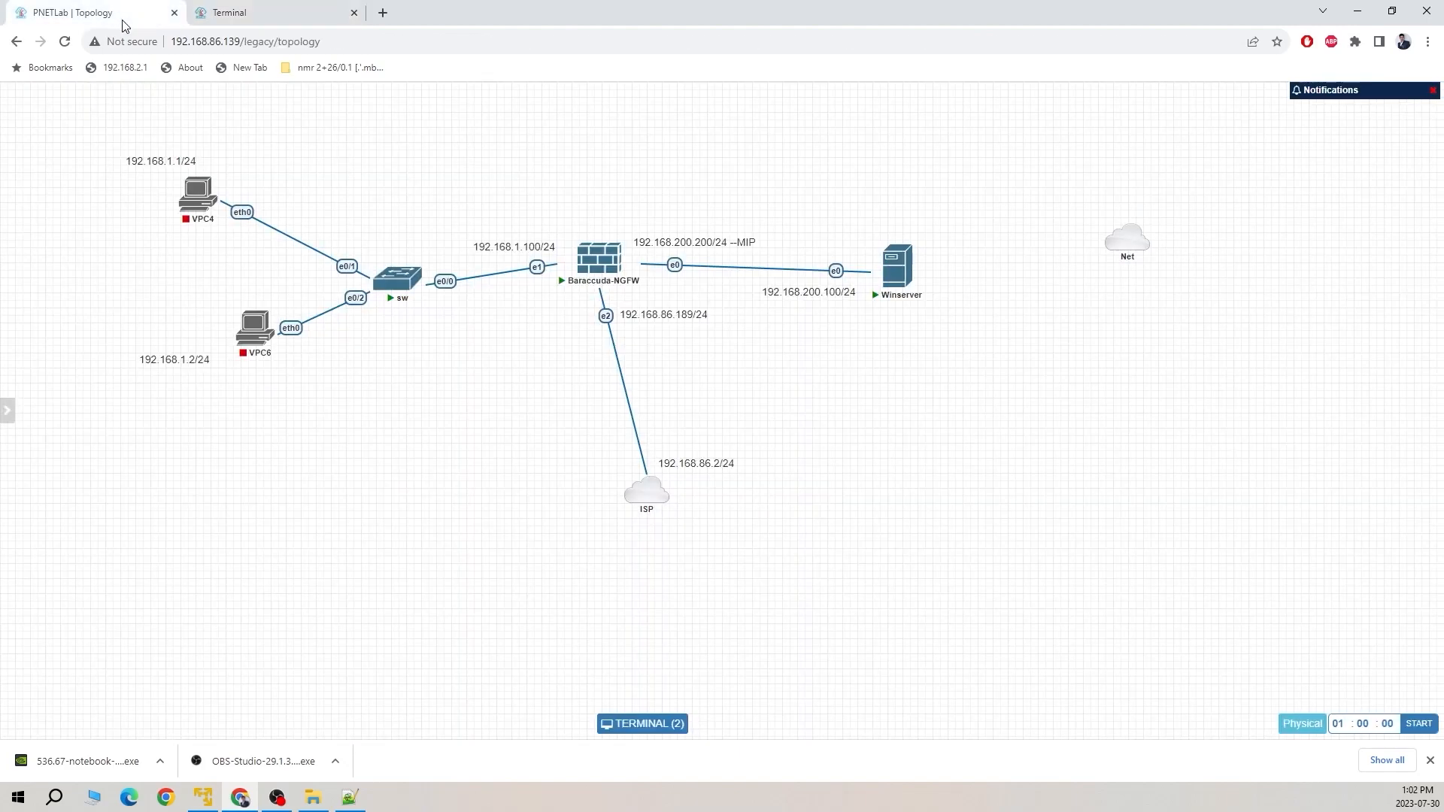
left_click(290, 15)
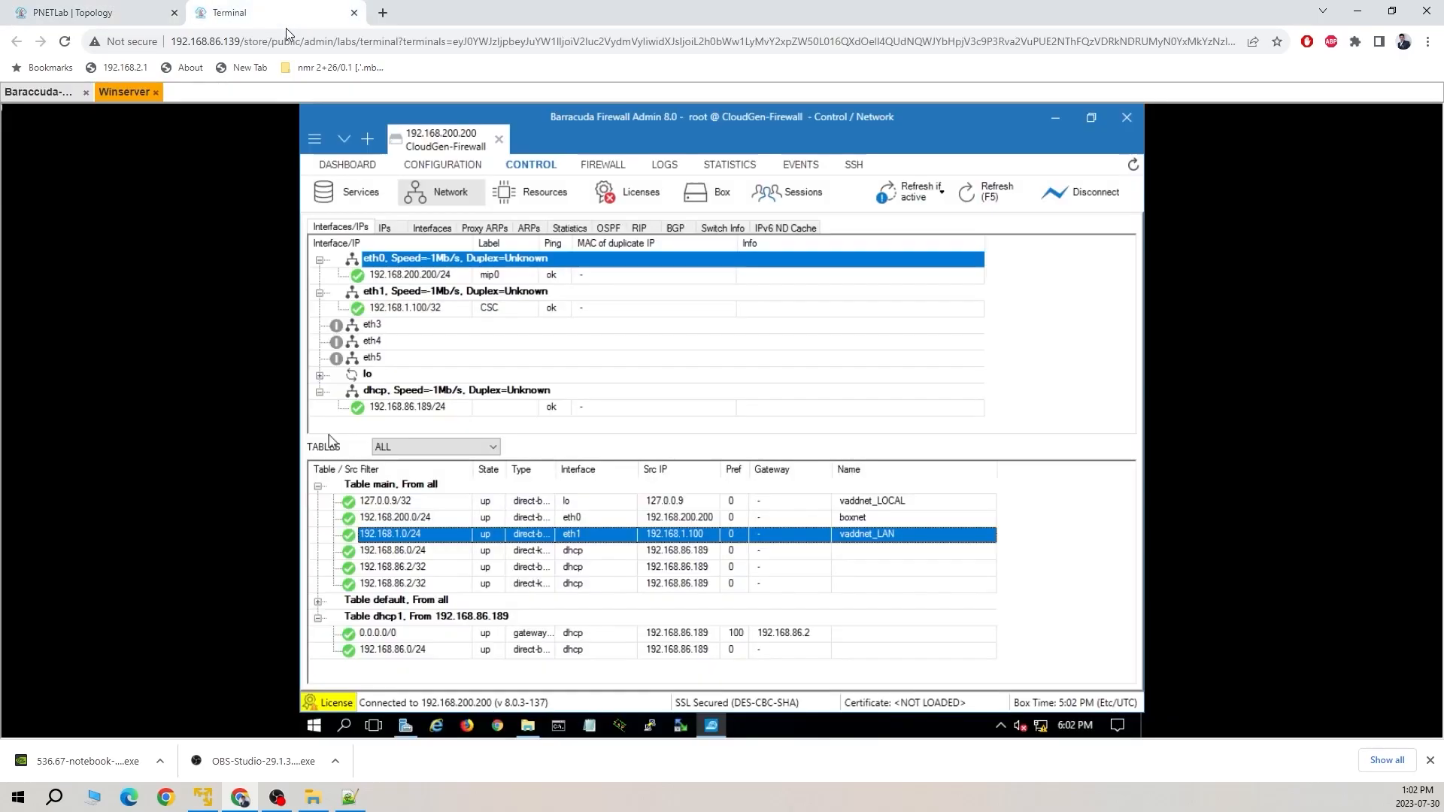
Switch to the PNETLab topology and start the VPC4 and VPC6 nodes
left_click(431, 555)
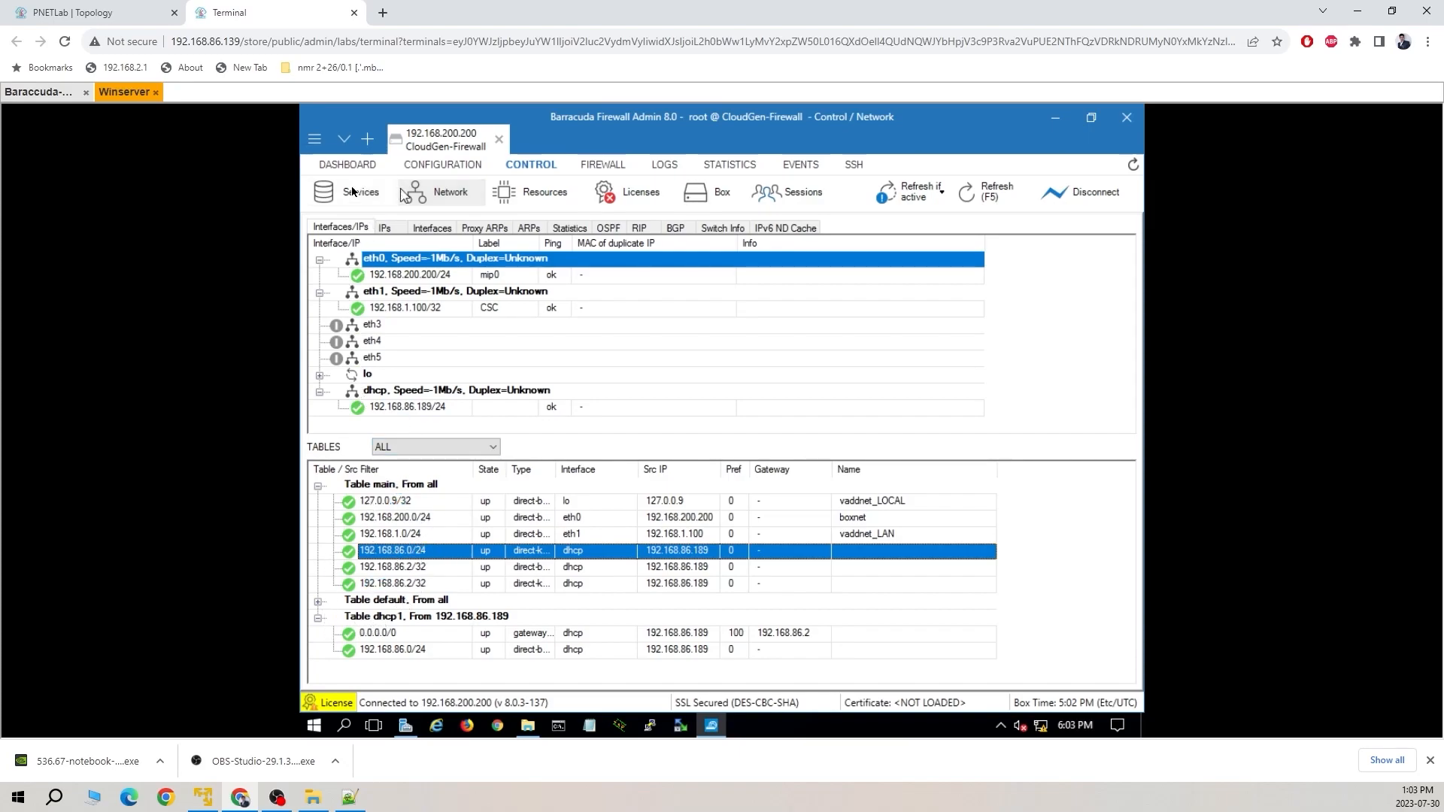
left_click(105, 13)
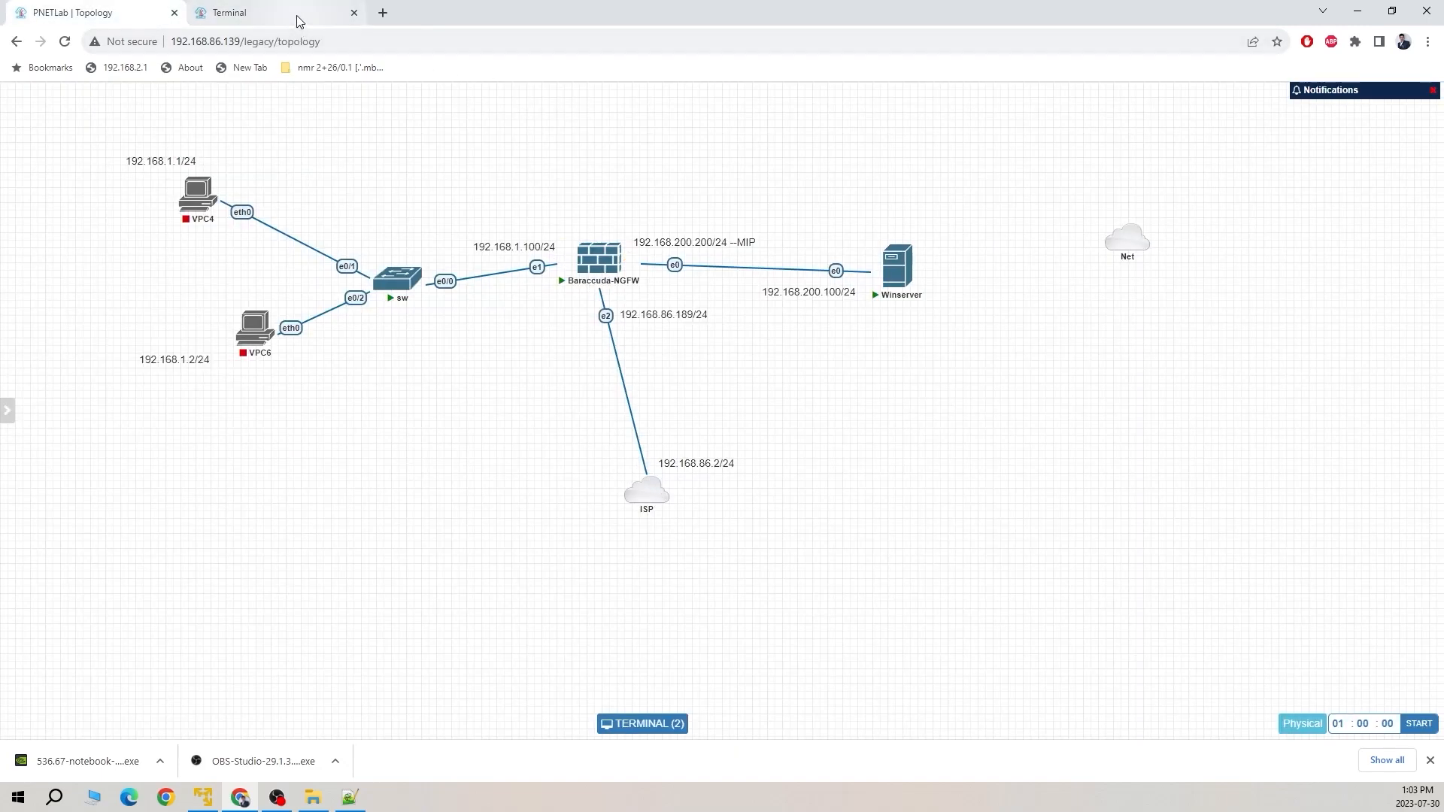
left_click(188, 170)
left_click(243, 304)
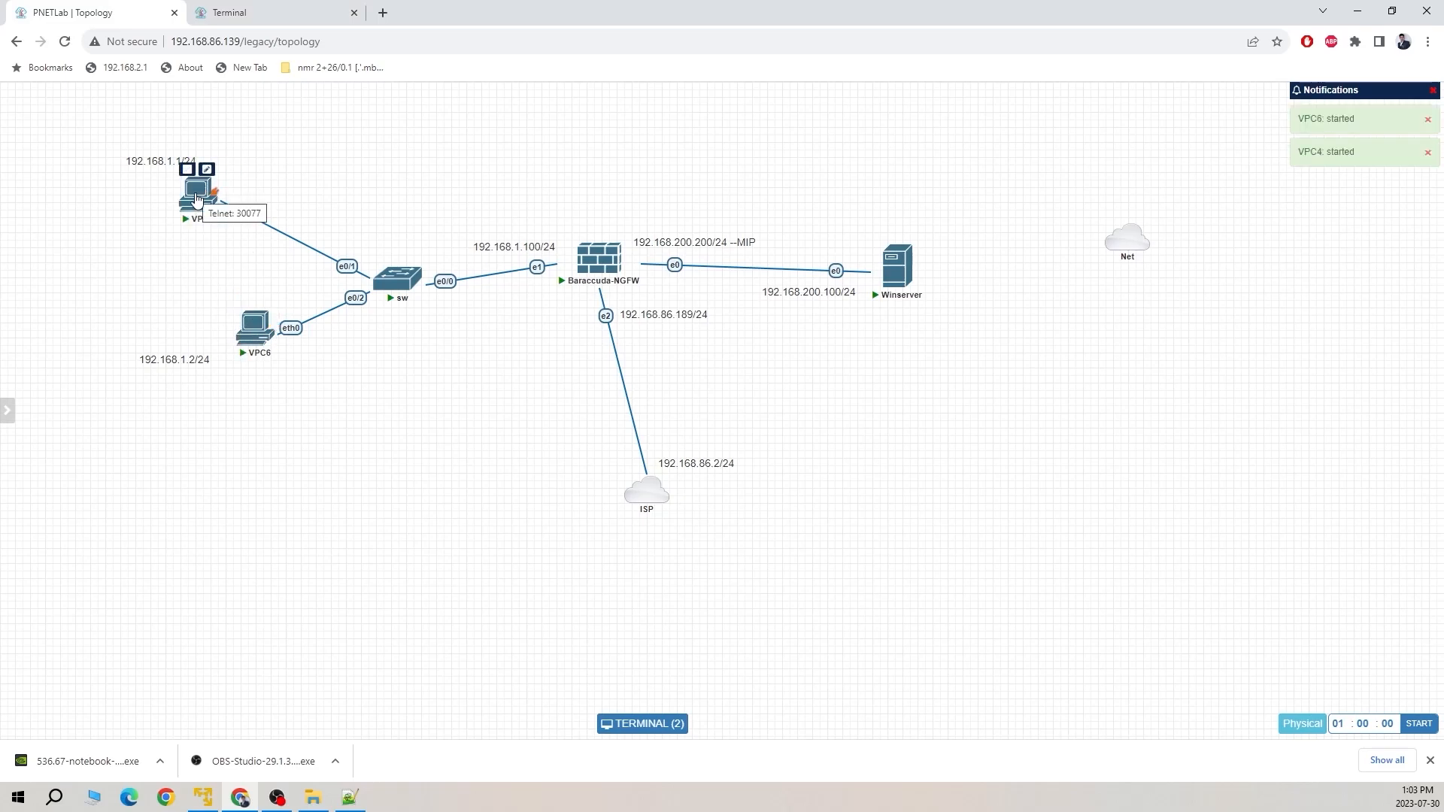
Open VPC4's console and assign it 192.168.1.1/24 with gateway 192.168.1.100, matching its topology label
left_click(197, 199)
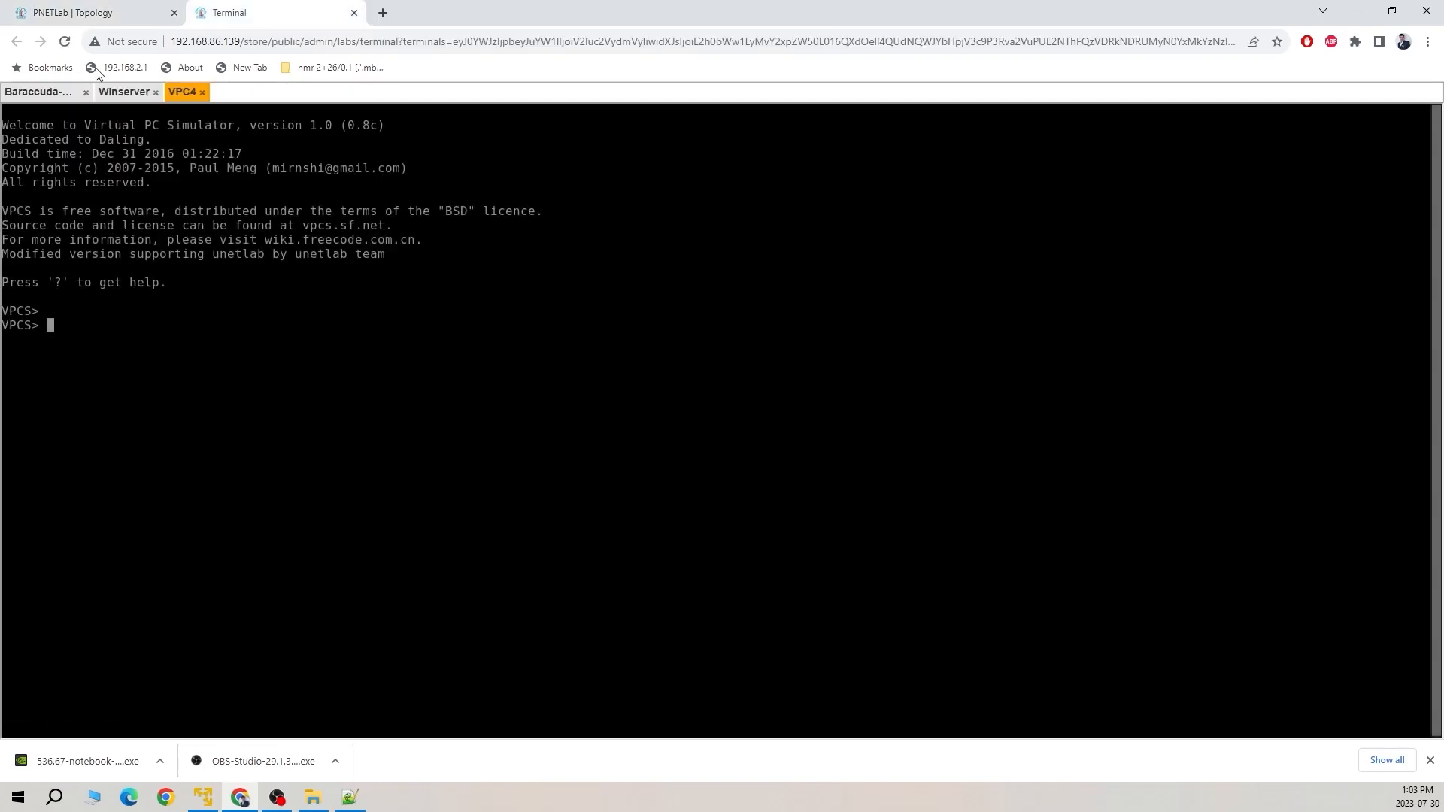
left_click(72, 13)
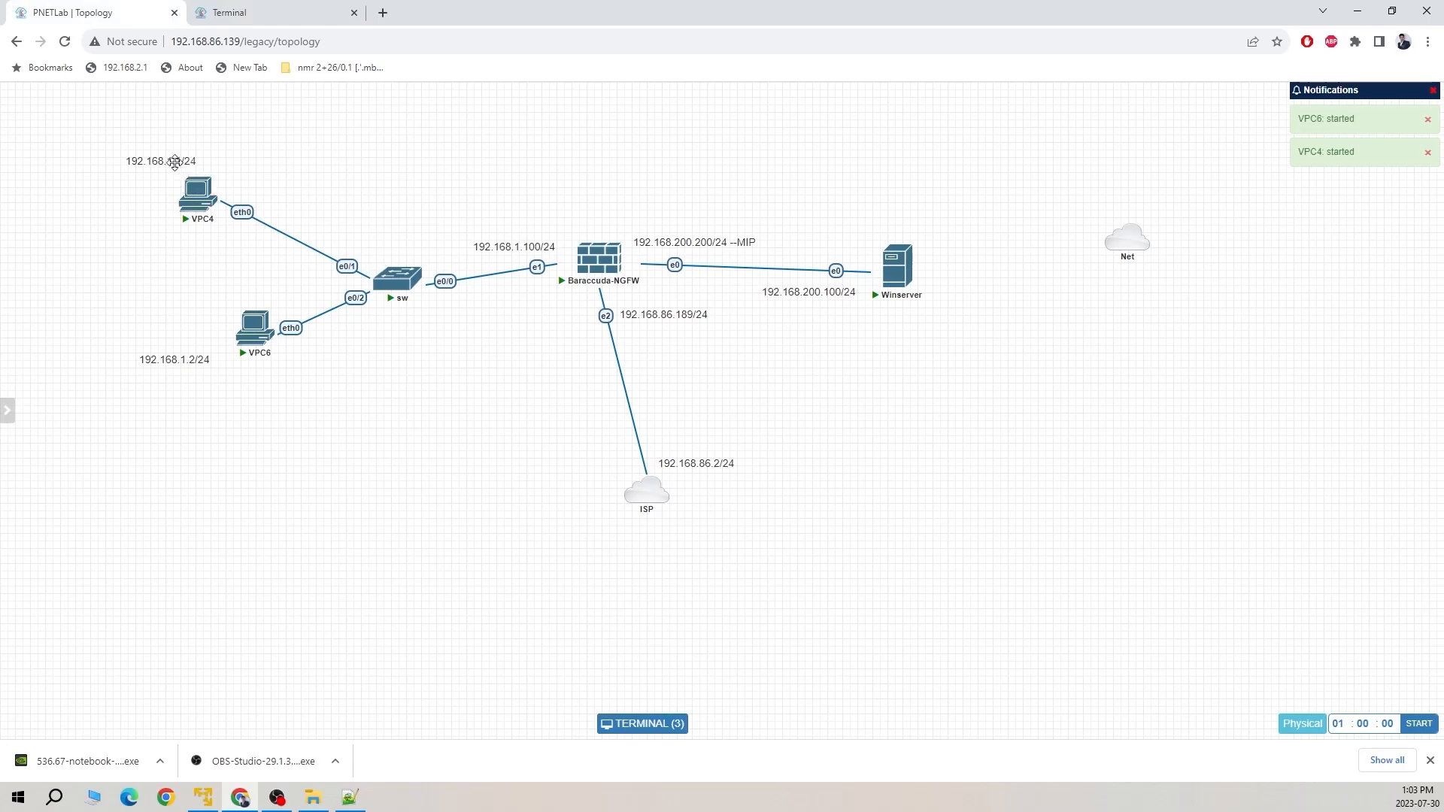
left_click(256, 13)
type("ip 192.168.")
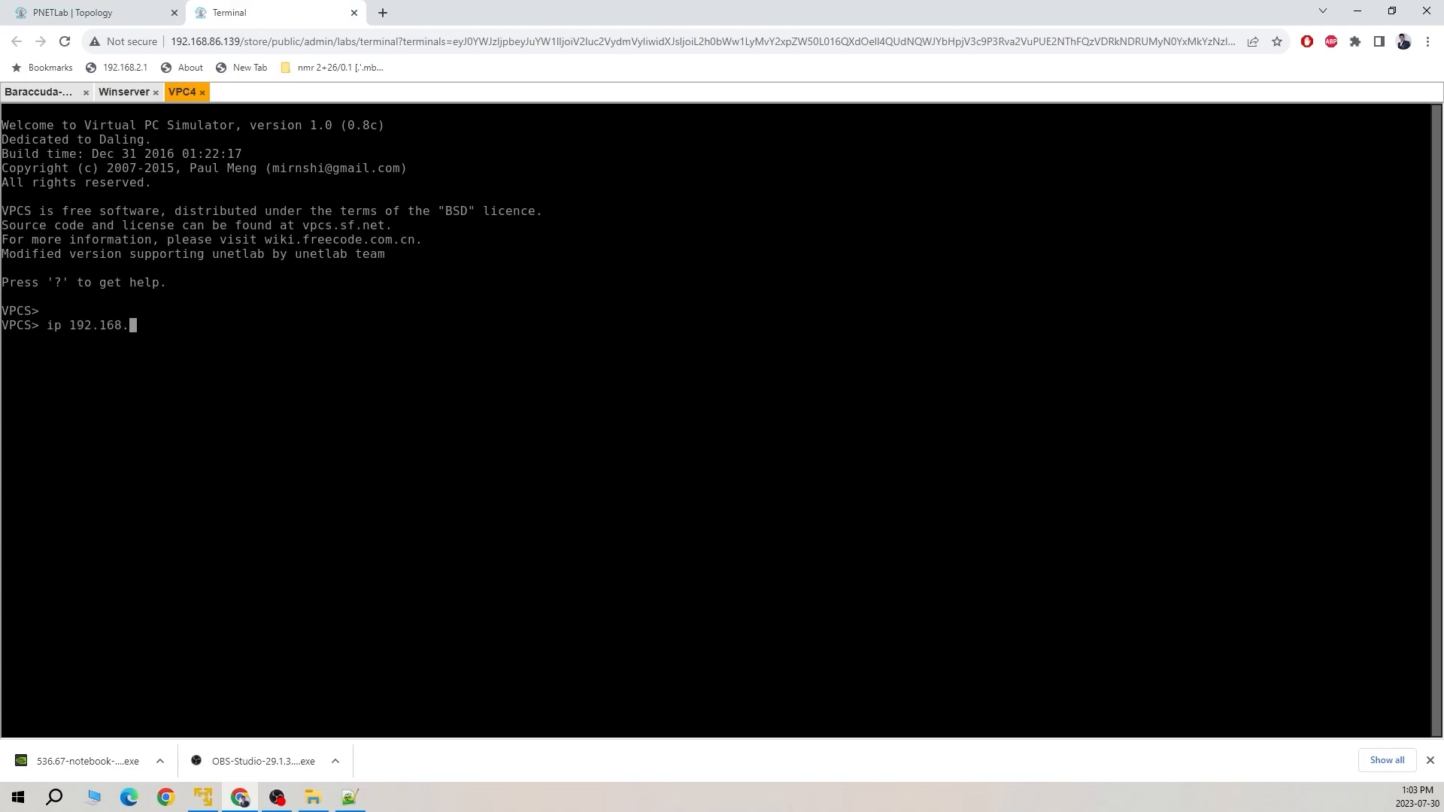
type("1.1/24 192.168.1.100")
key("Return")
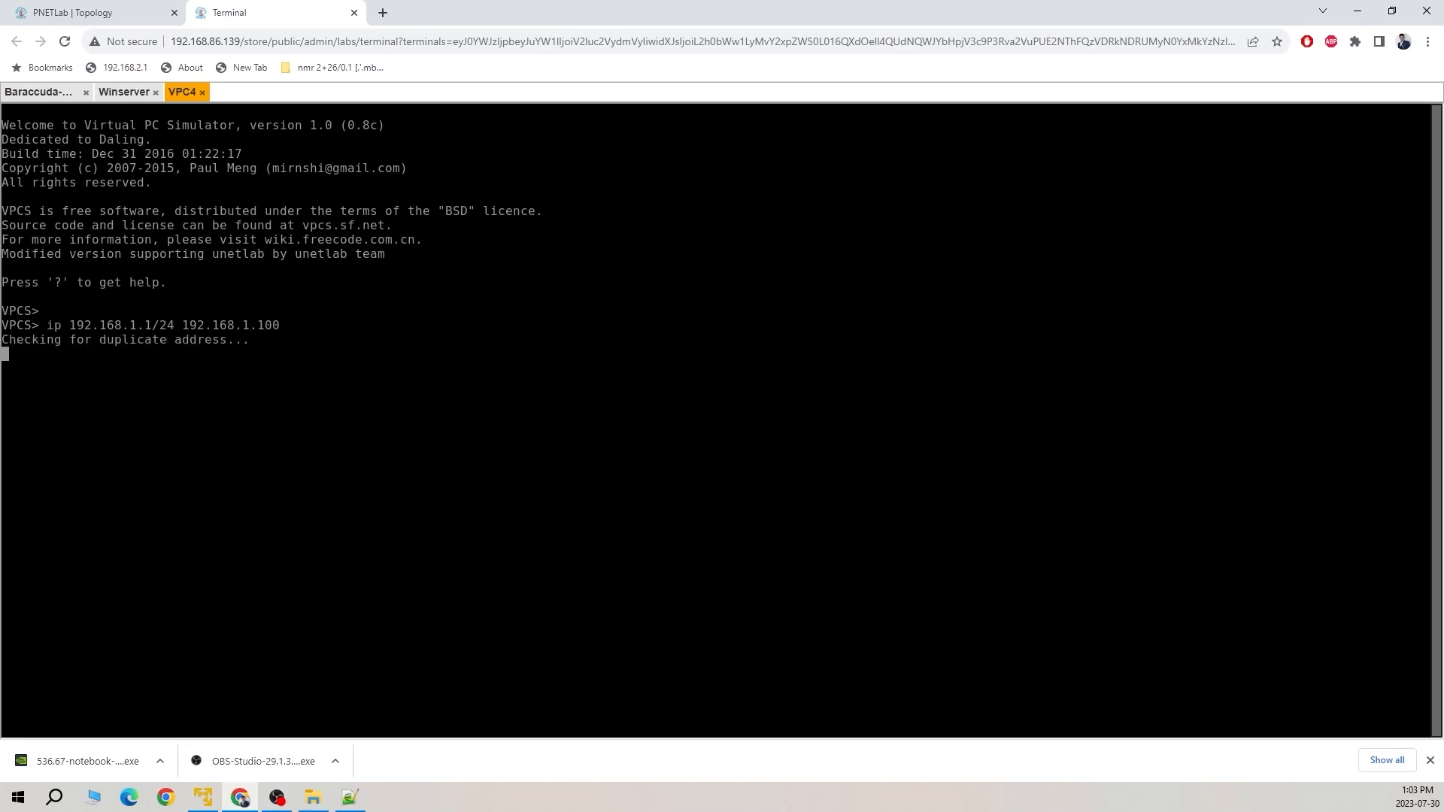
Open VPC6's console from the topology and assign it 192.168.1.2/24 with gateway 192.168.1.100
left_click(91, 13)
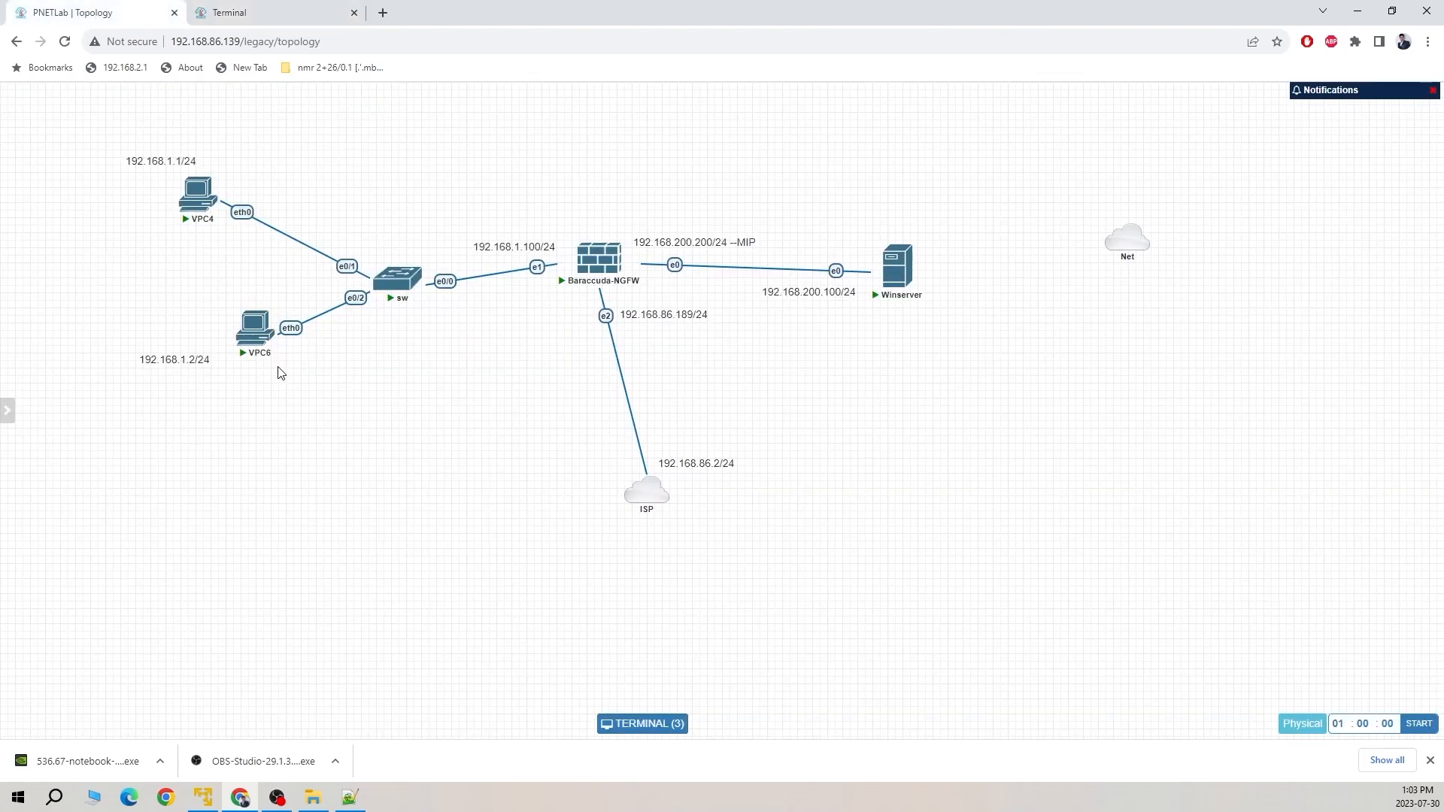
left_click(255, 328)
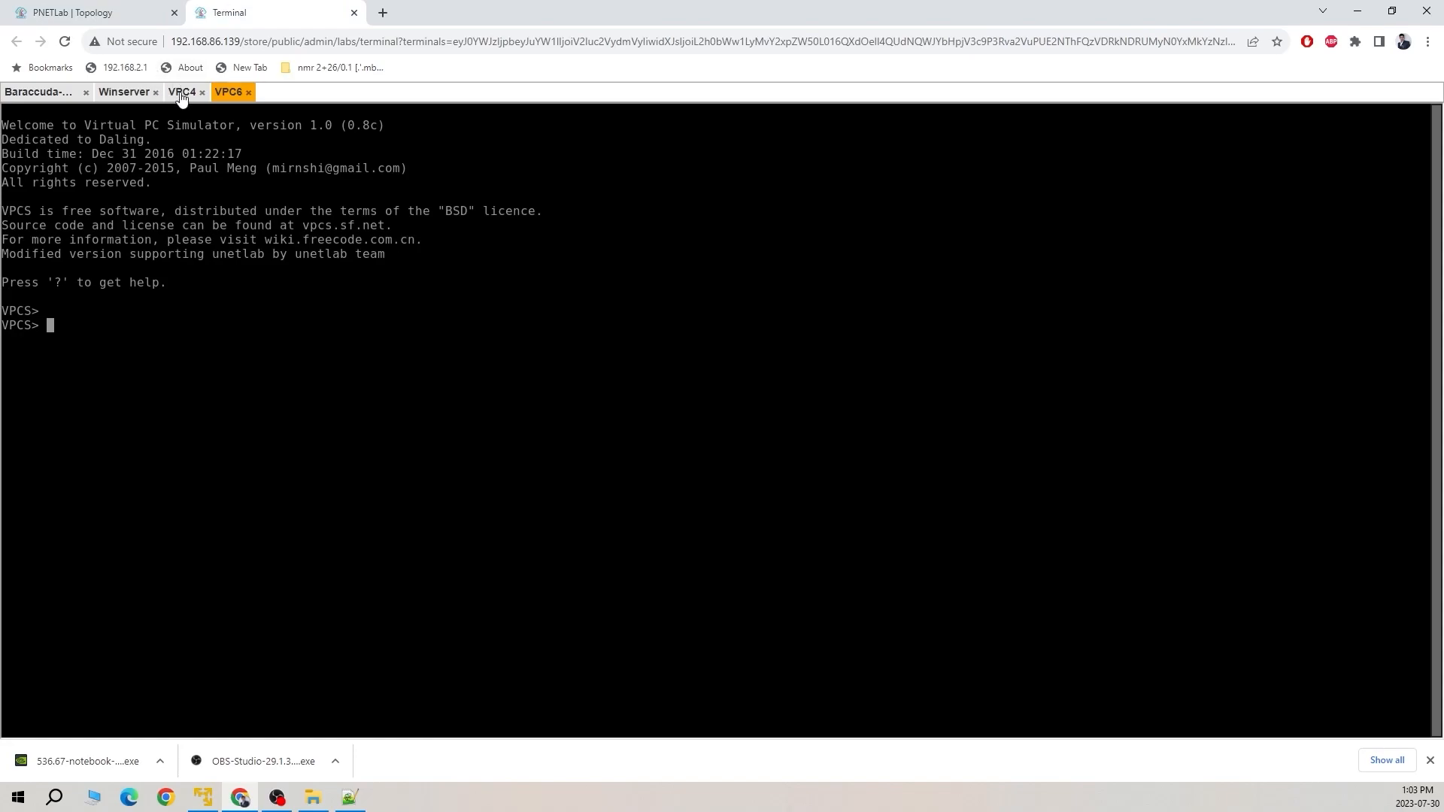
left_click(181, 93)
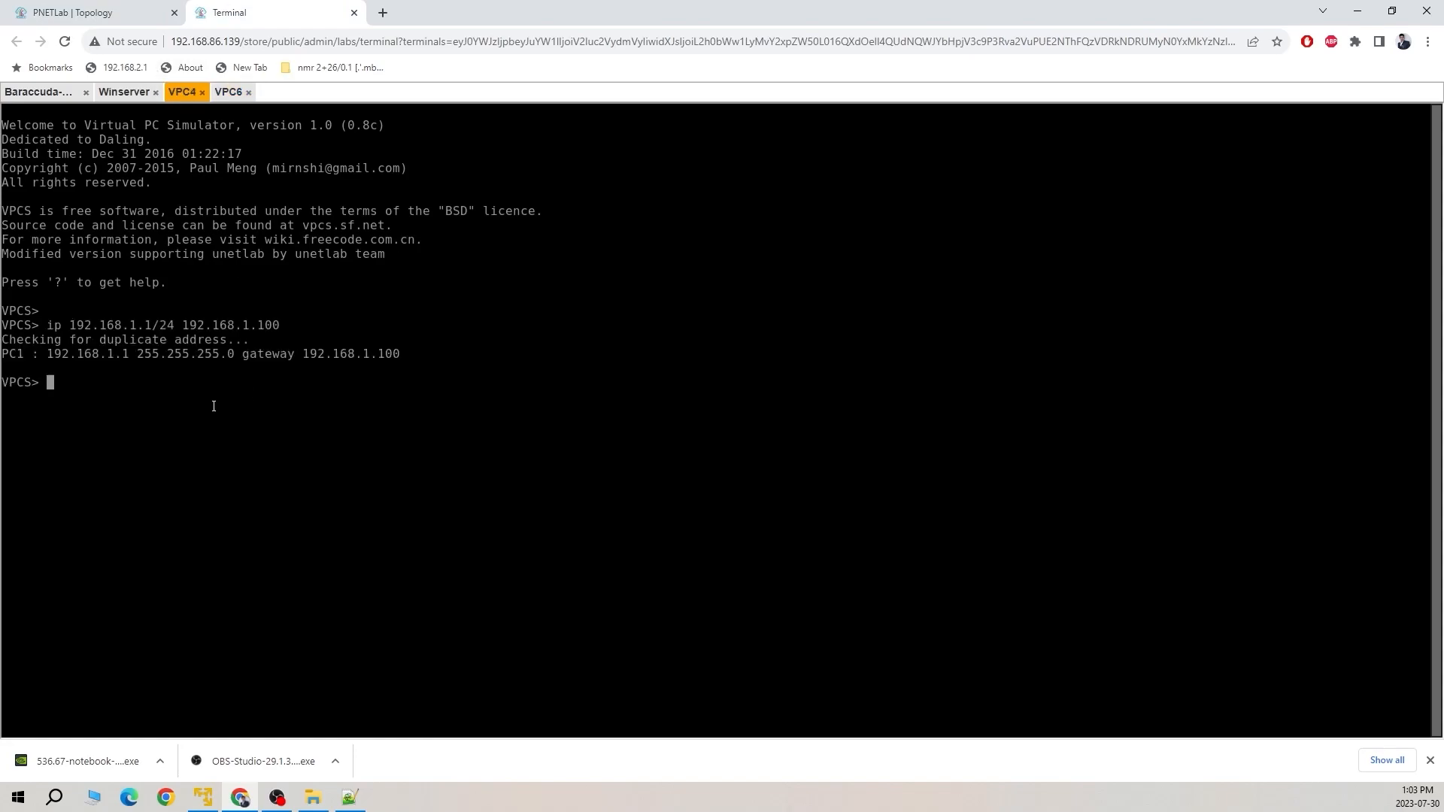
left_click(231, 93)
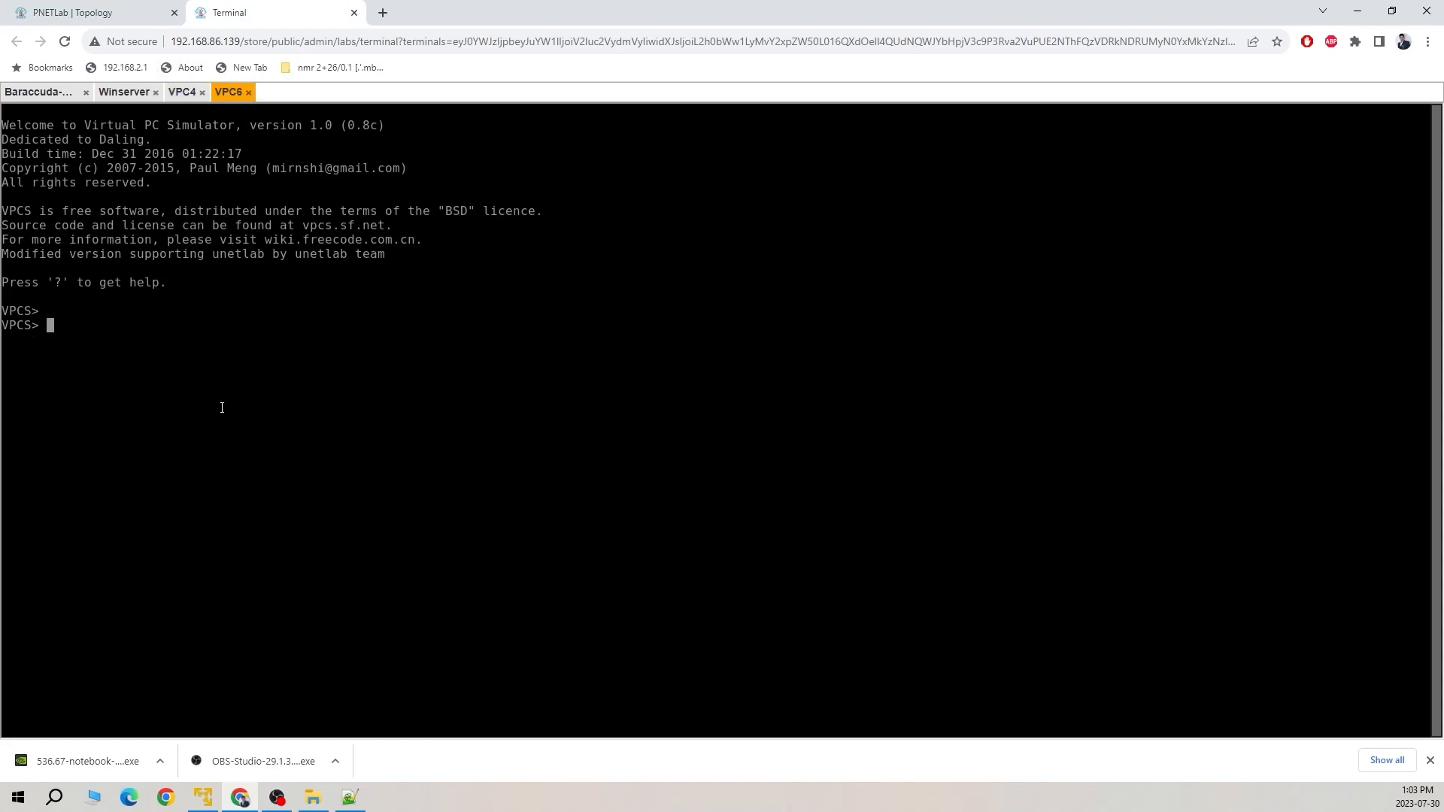
type("ip 192.168.1.2/24 192.168.1")
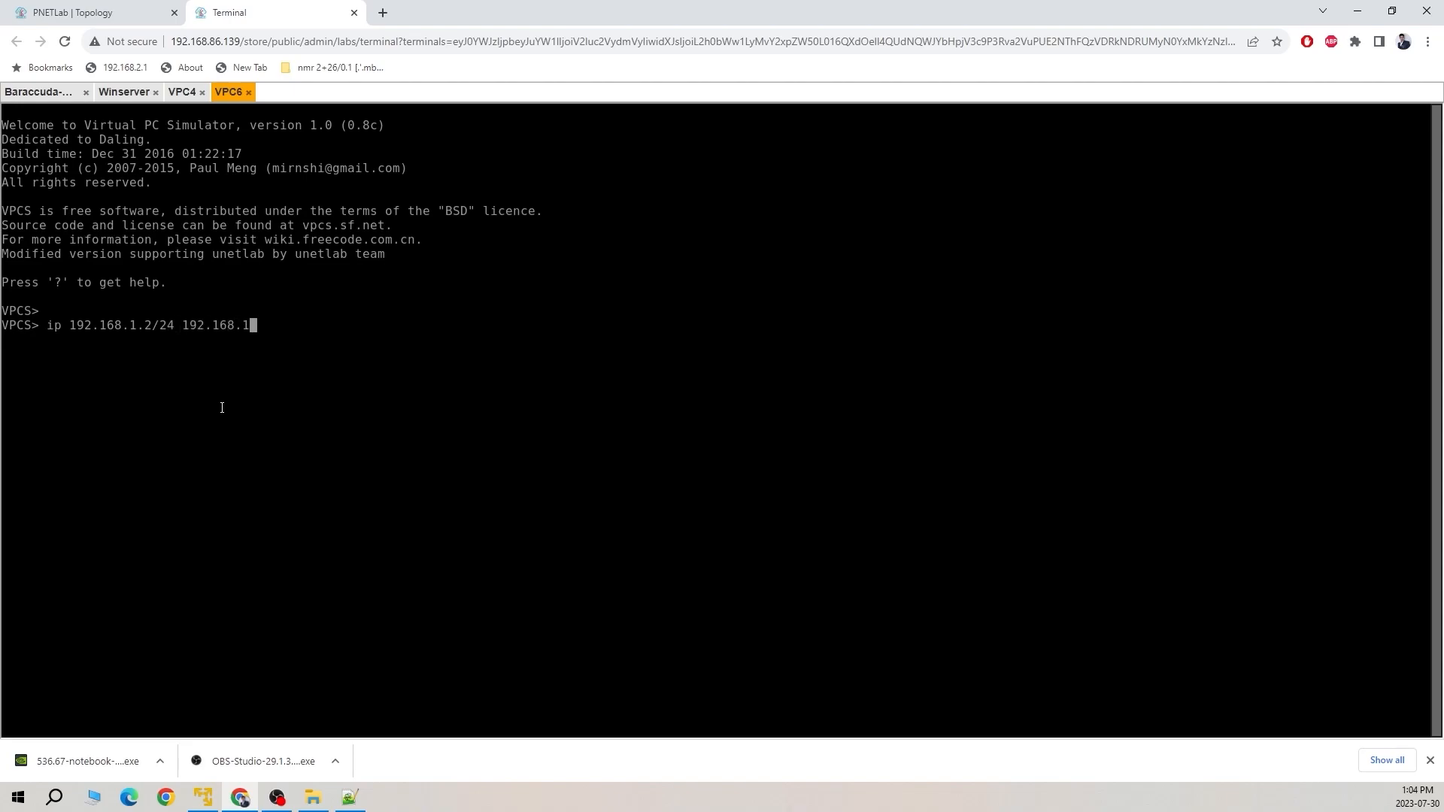
type(".100")
key("Return")
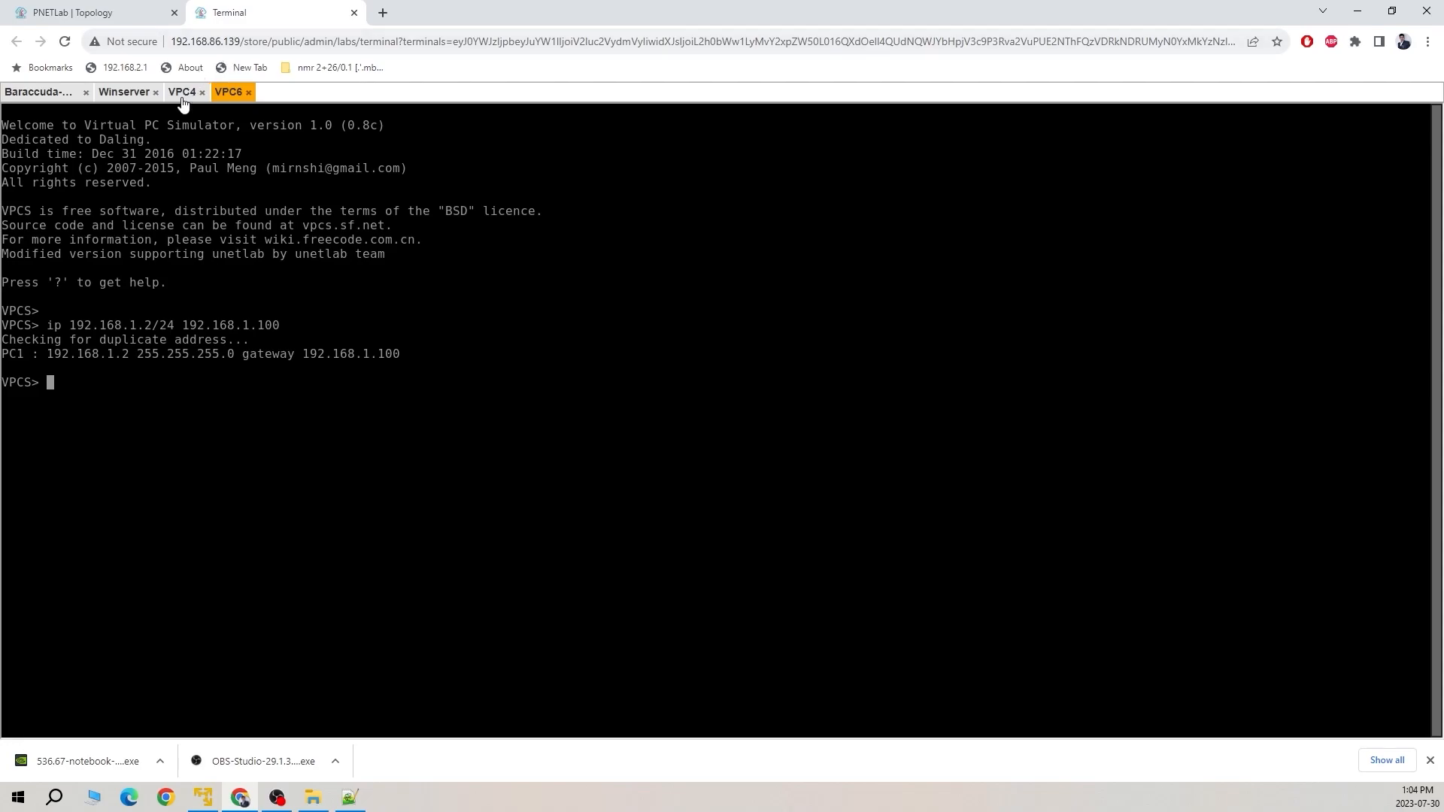
Ping the firewall's LAN address 192.168.1.100 from VPC6, checking the address in the topology
type("ping")
left_click(82, 12)
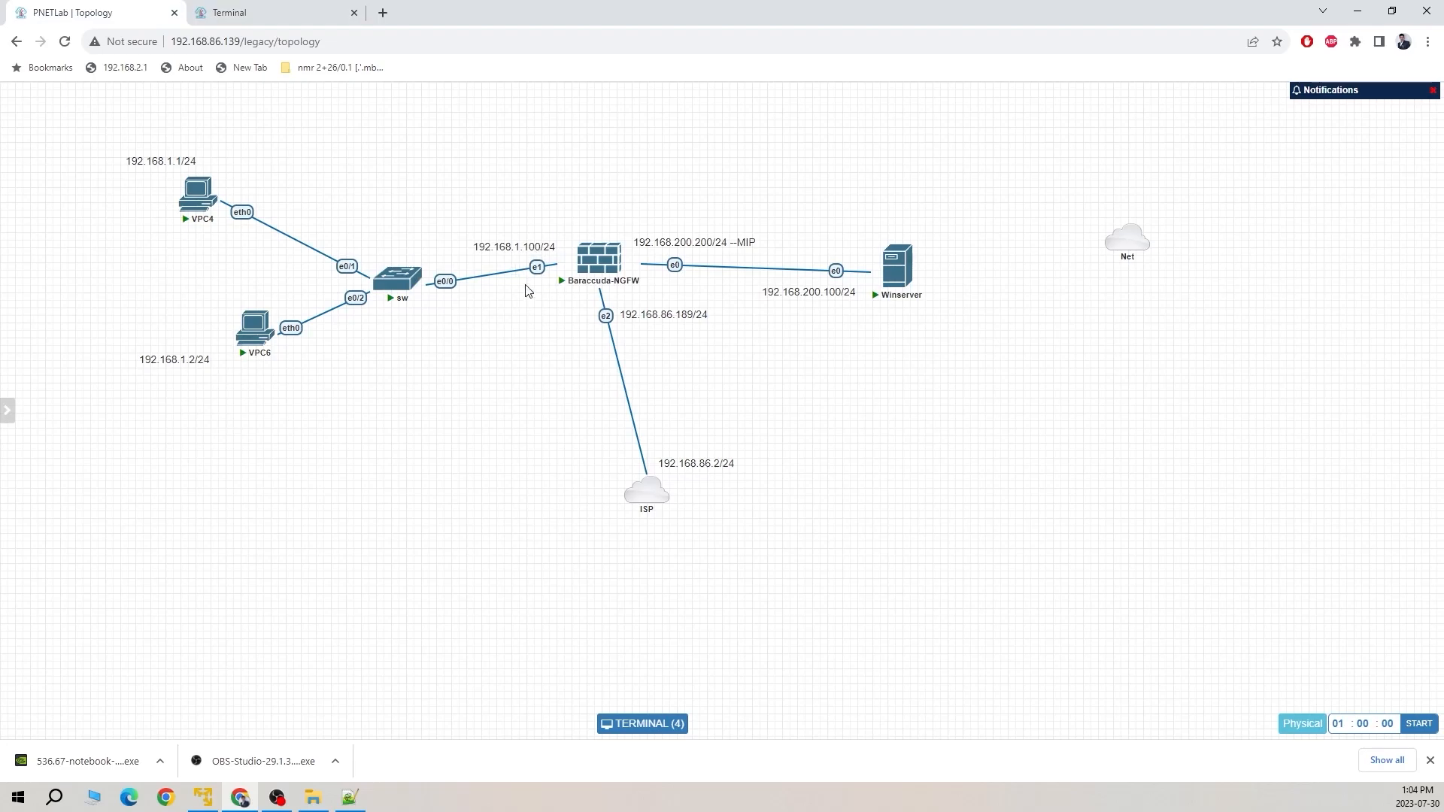
left_click(259, 15)
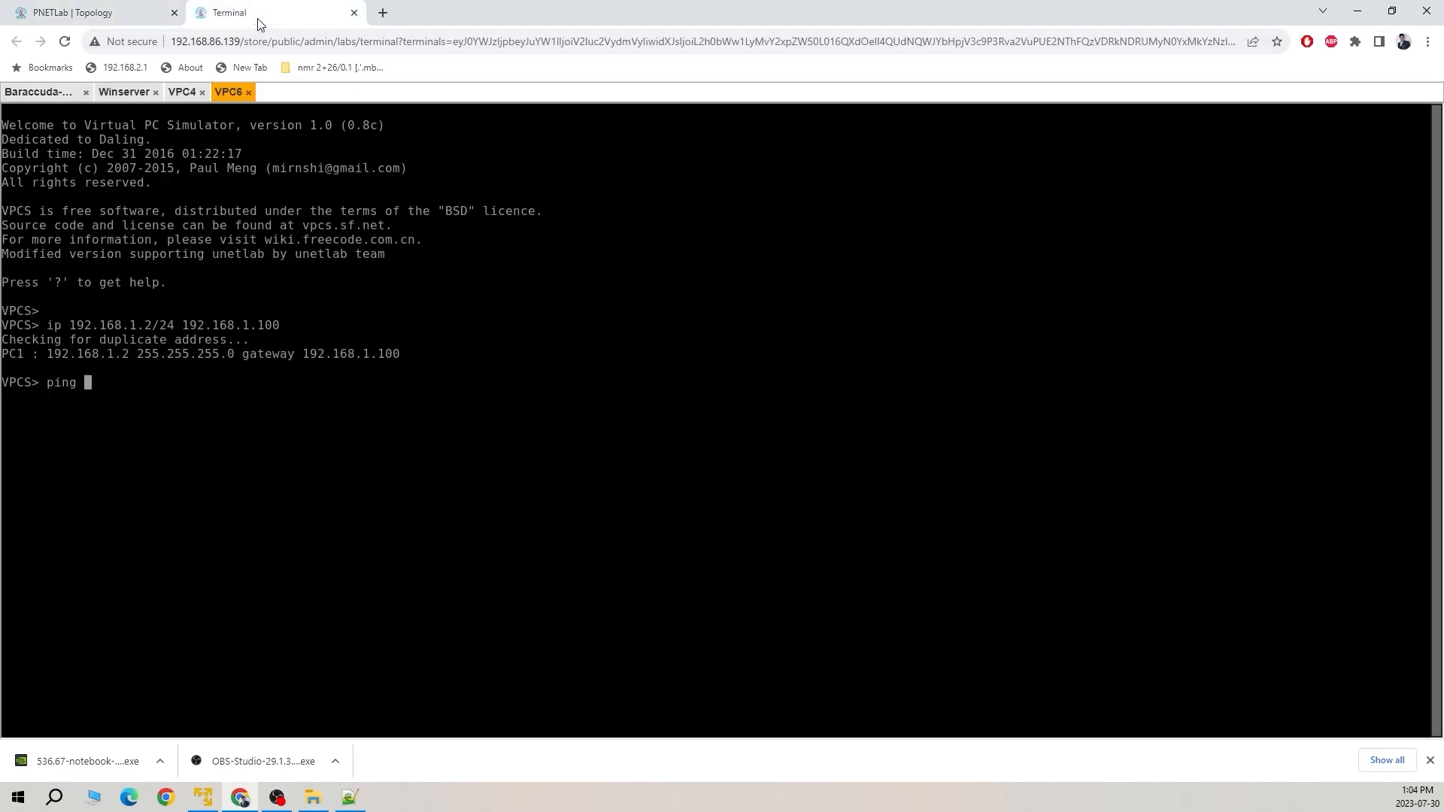
type("192.168.1.100")
key("Return")
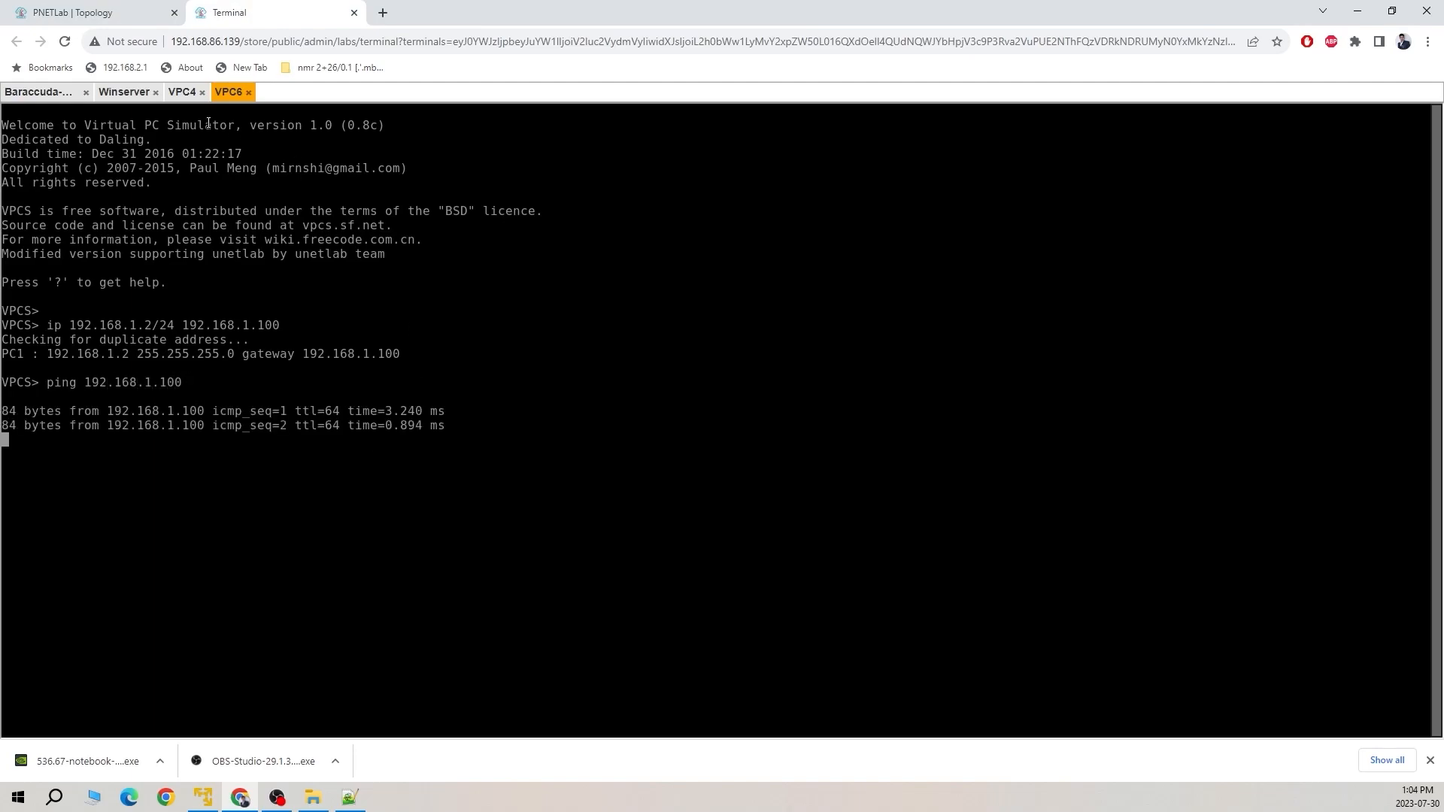
Return to VPC4's console through the topology and ping the firewall's LAN address 192.168.1.100
left_click(143, 13)
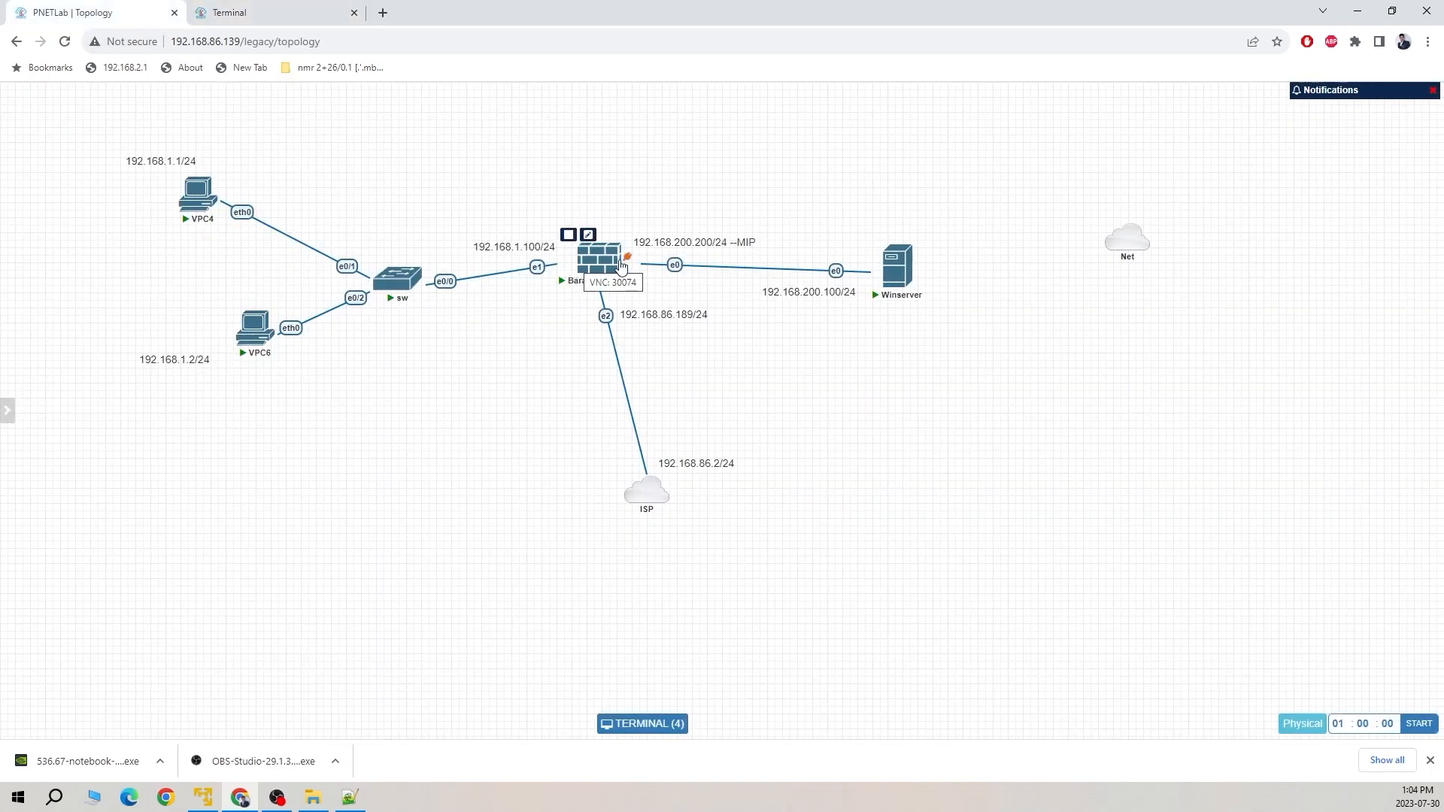
left_click(197, 196)
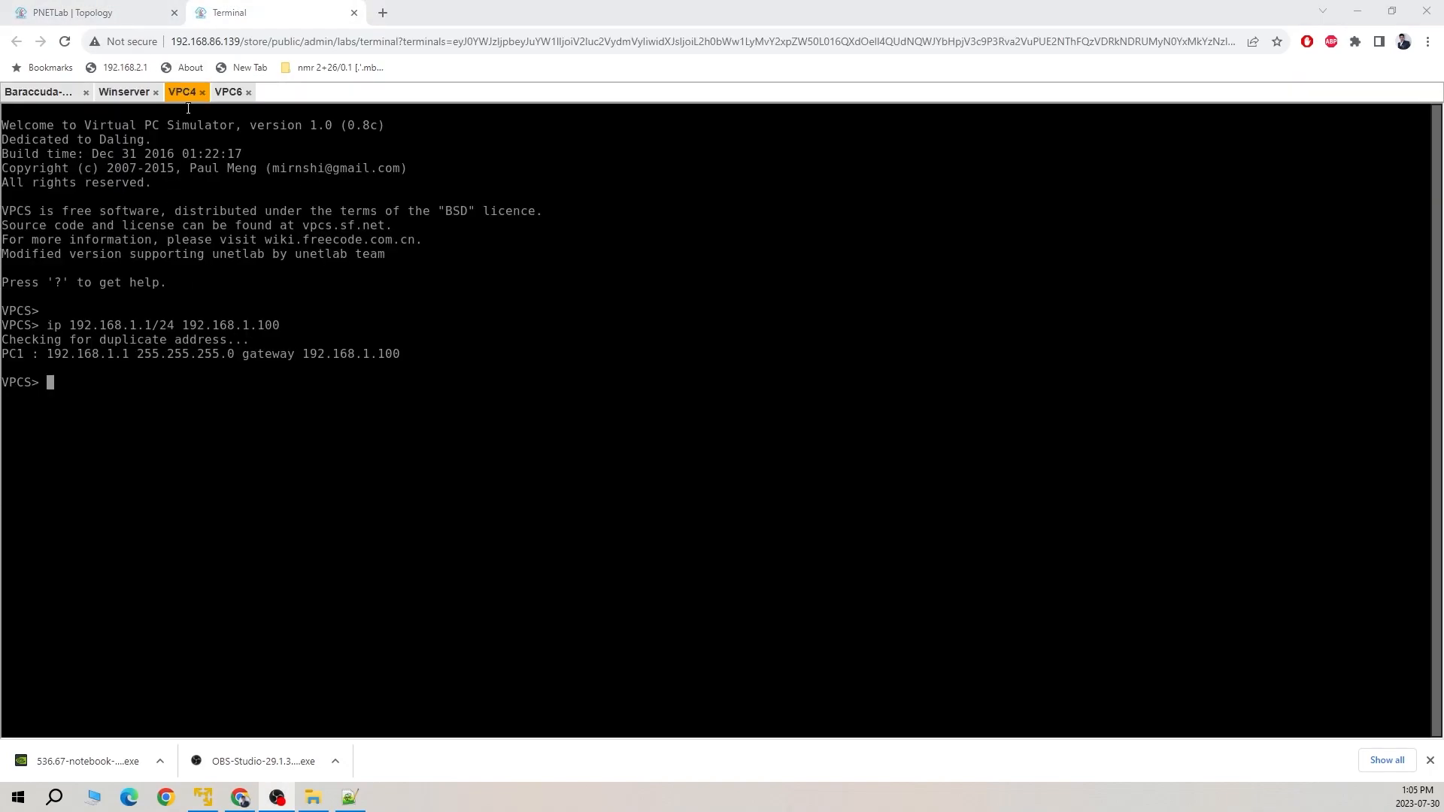
left_click(135, 13)
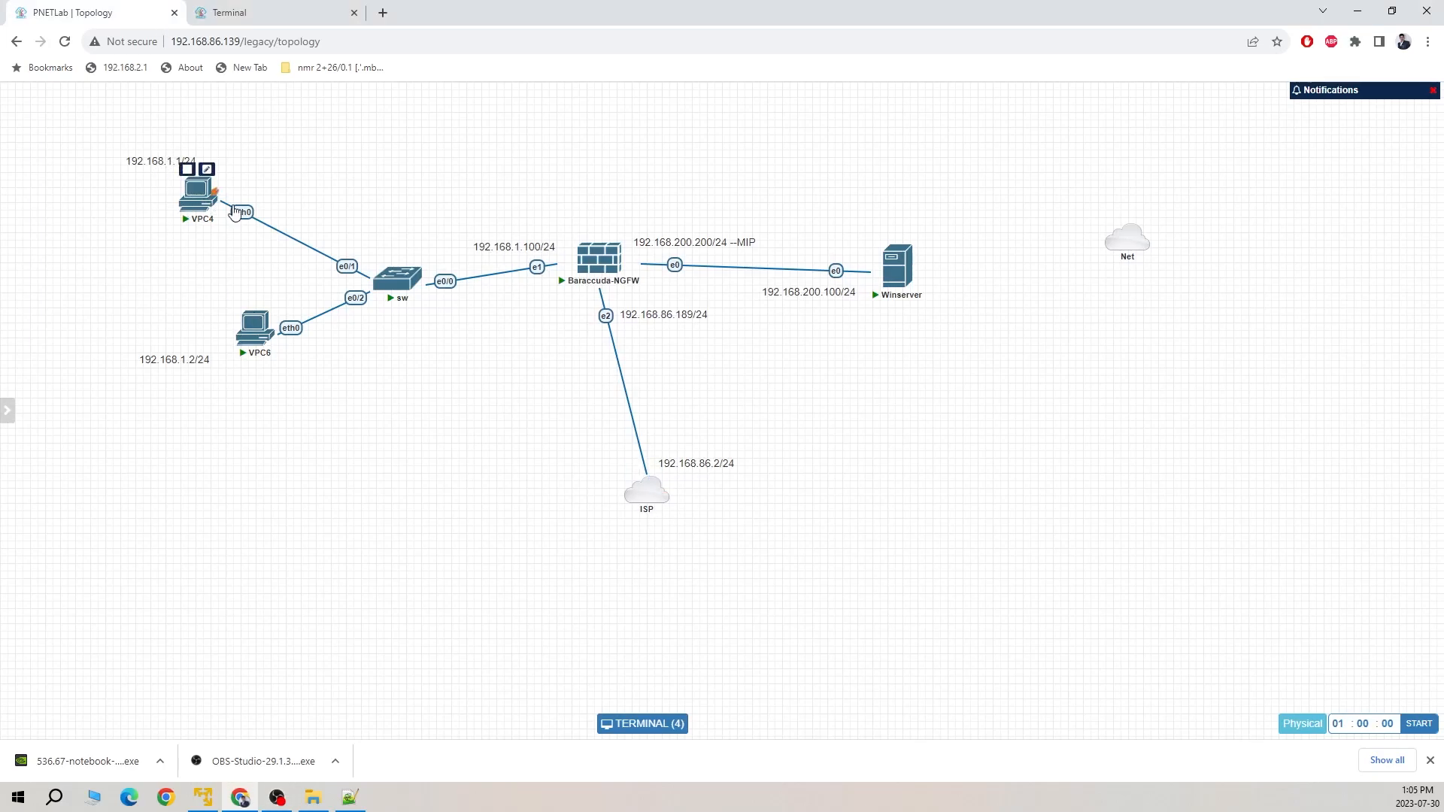
left_click(229, 13)
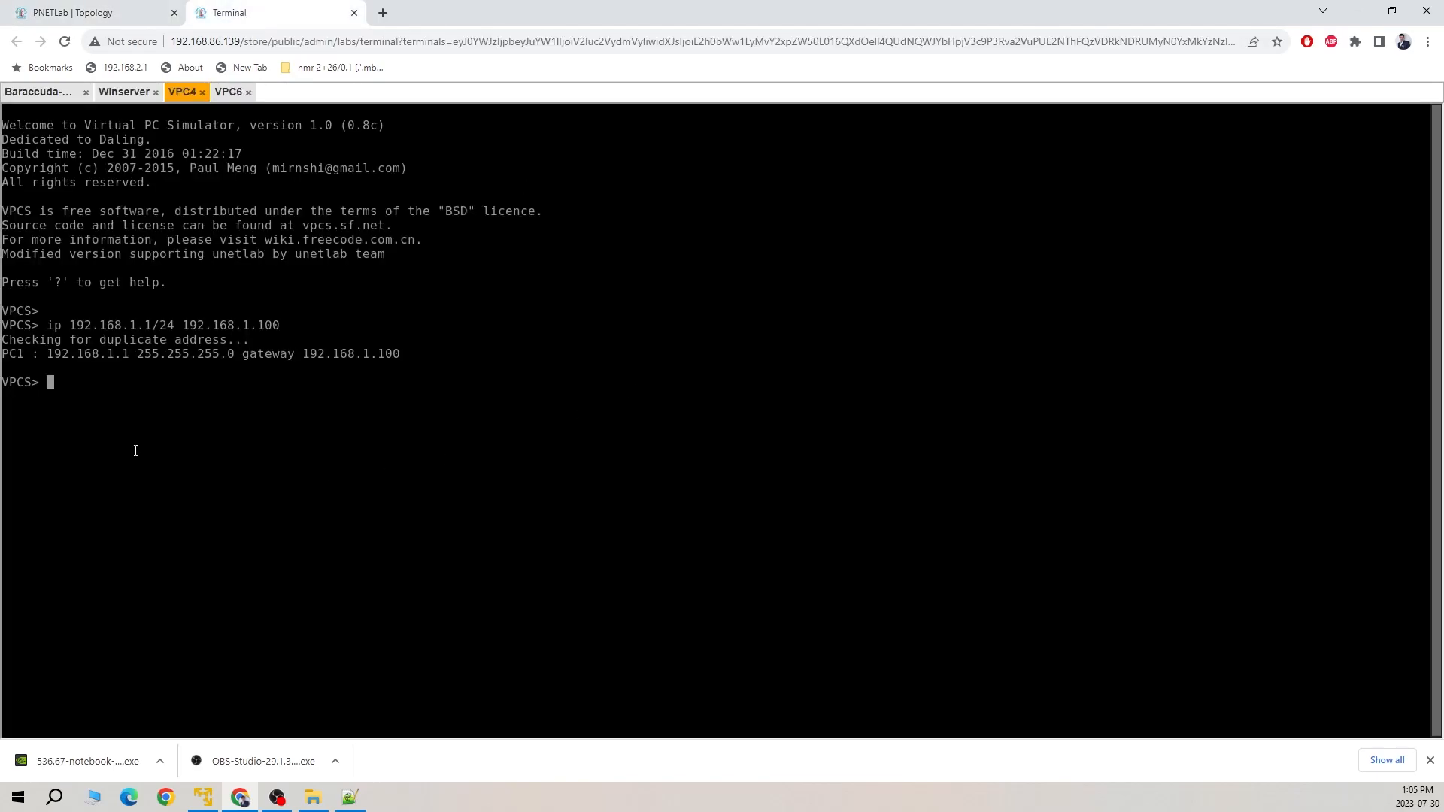
type("ping 192.168.1.100")
key("Return")
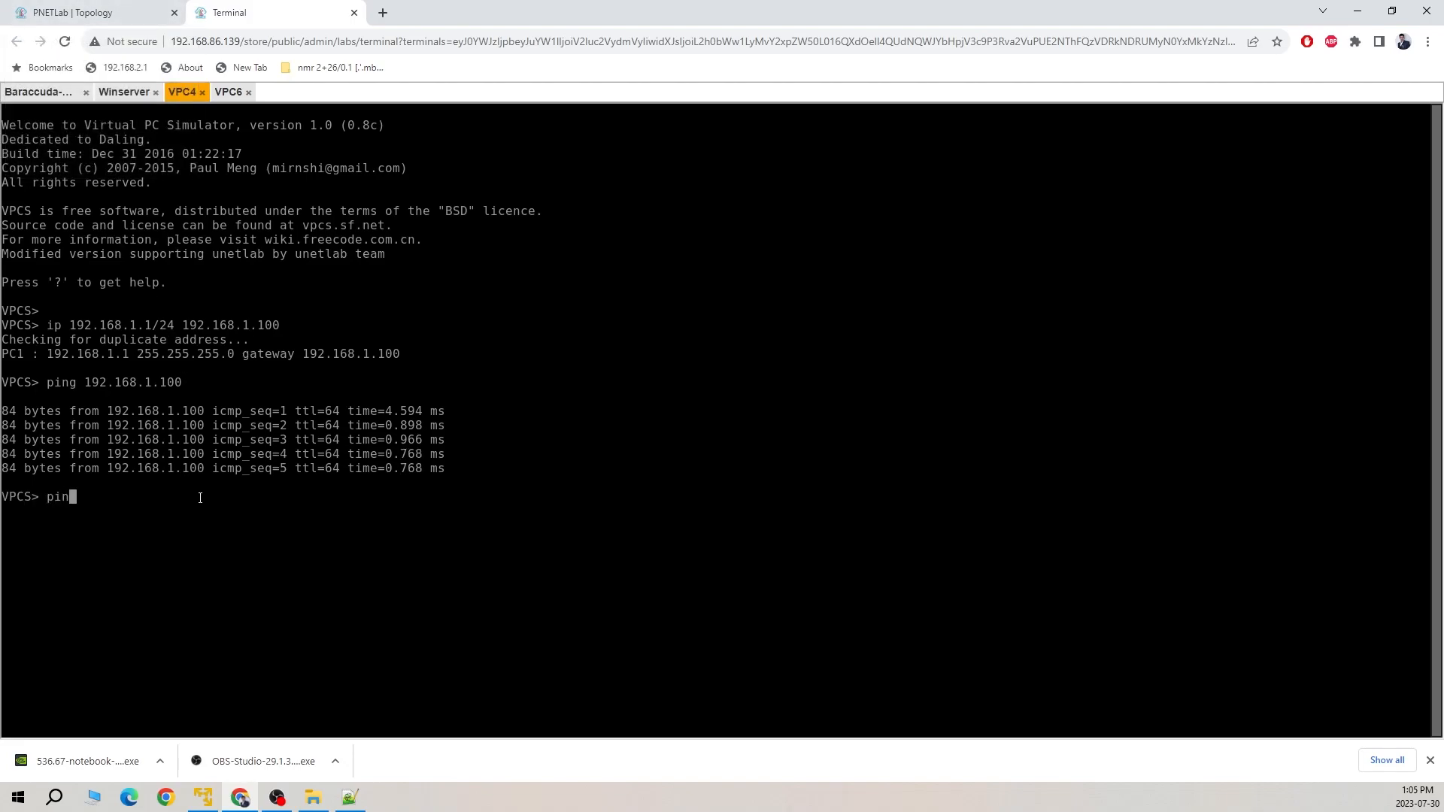
Ping 8.8.8.8 from VPC4 to test internet access and review the traffic path in the topology
type("8.8.8.8")
key("Return")
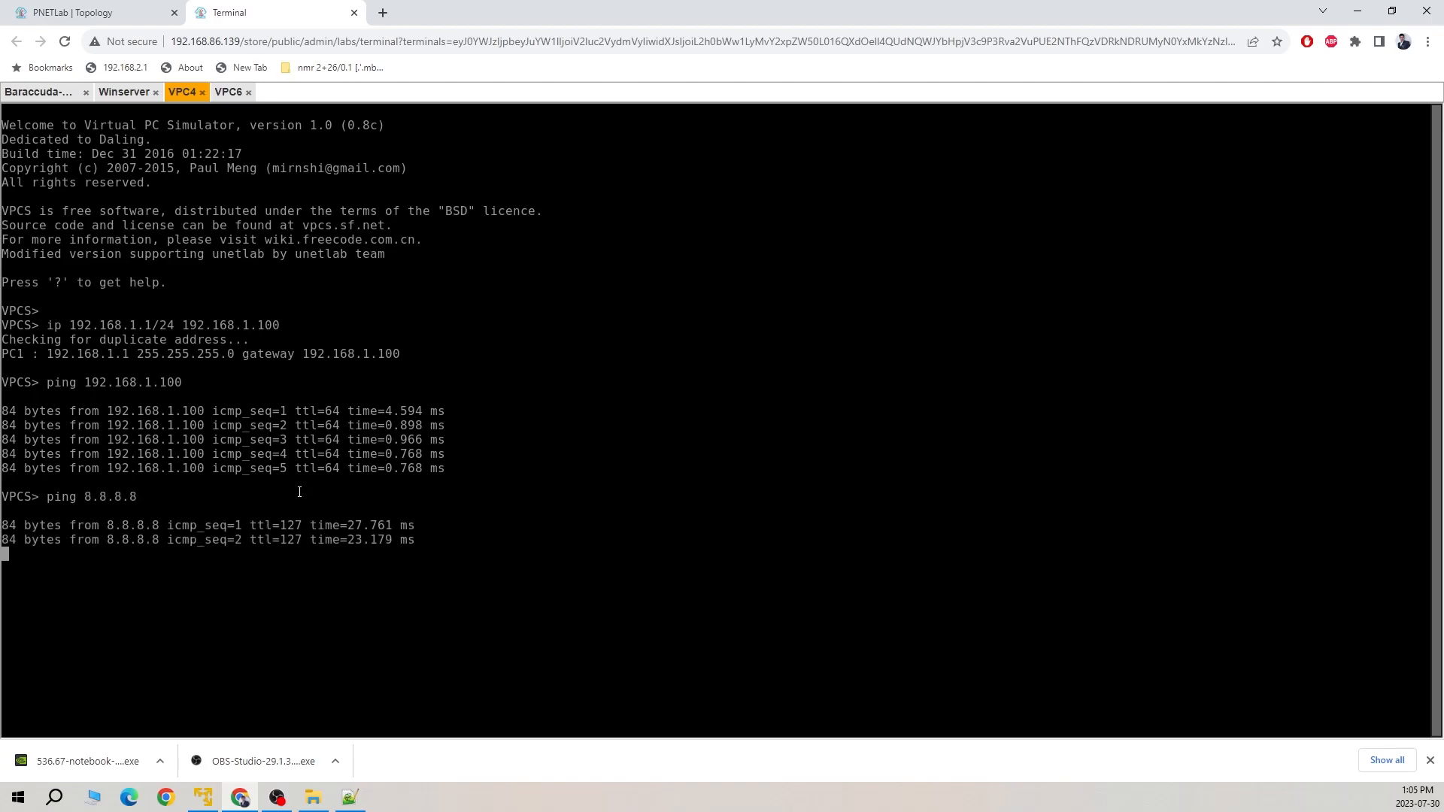
left_click(73, 13)
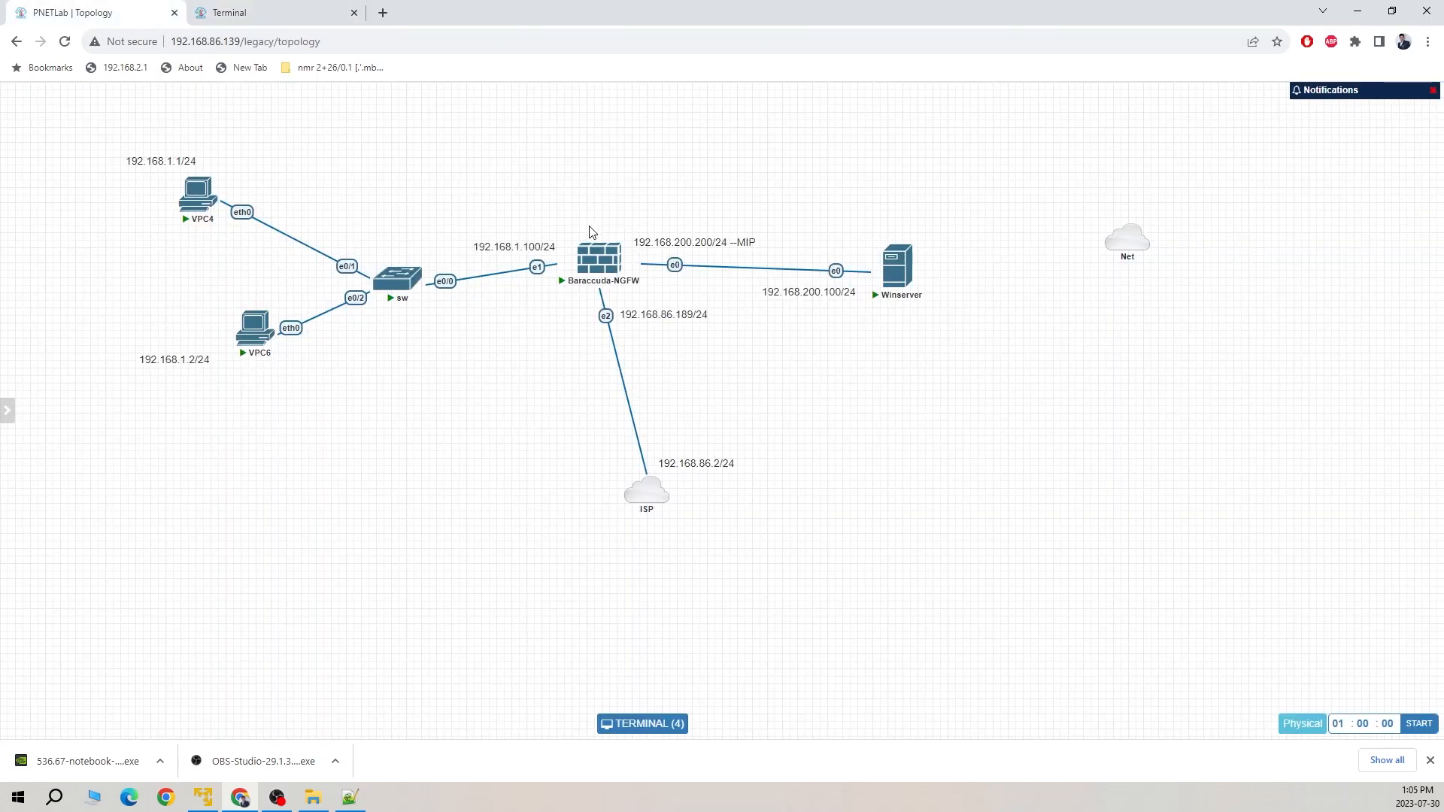
left_click(325, 24)
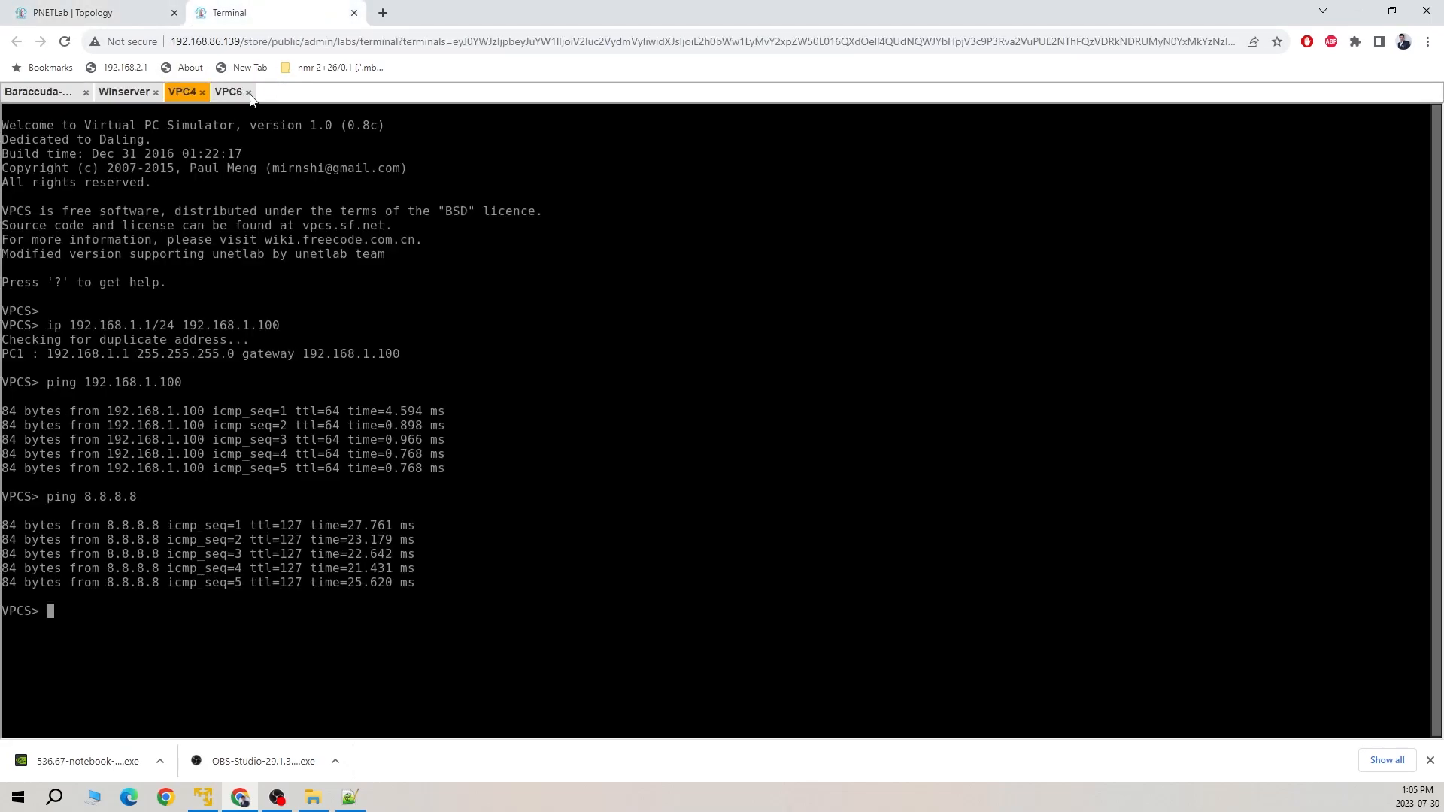
Return to Firewall Admin on Winserver and examine the configuration tree and the firewall's inbound host rules
left_click(37, 91)
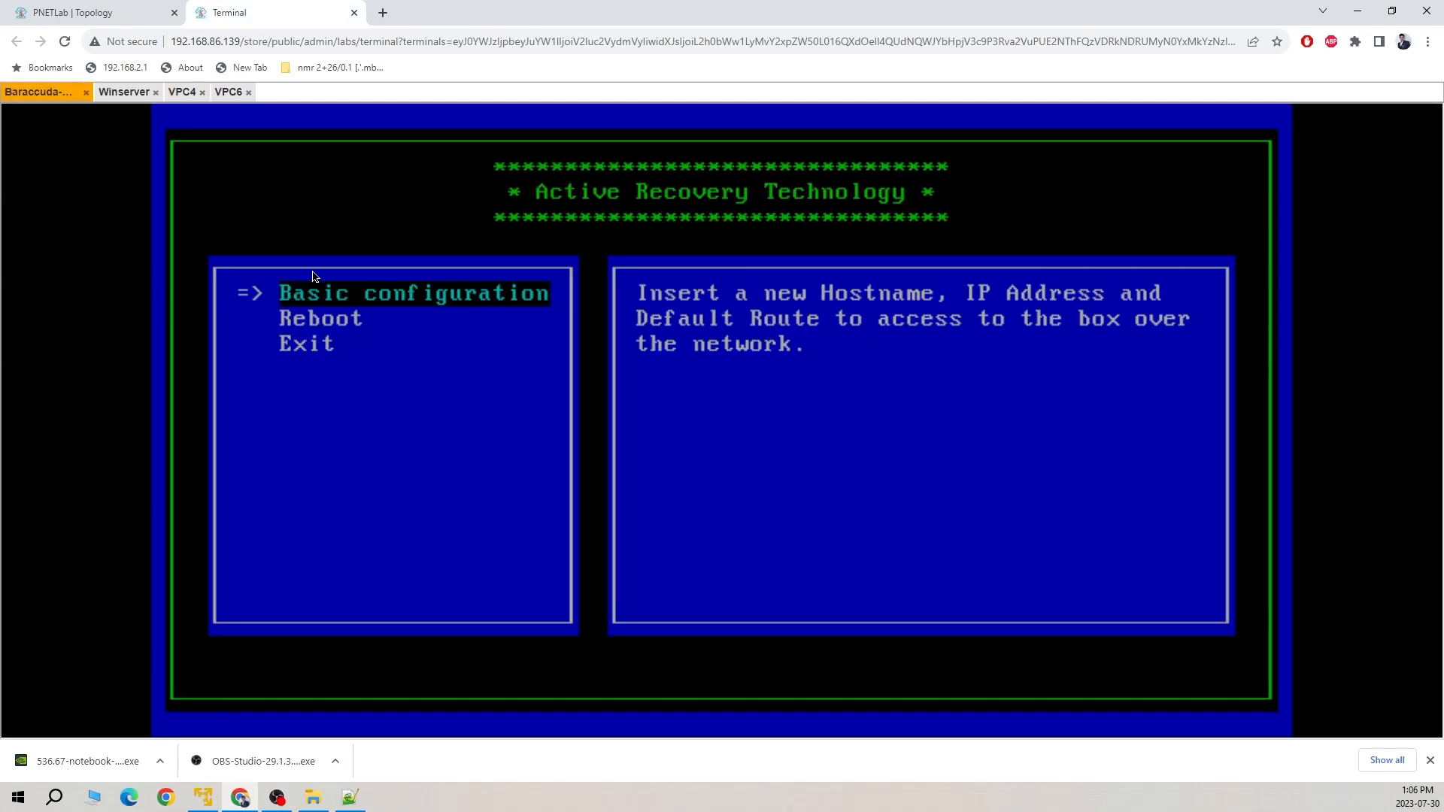
left_click(125, 92)
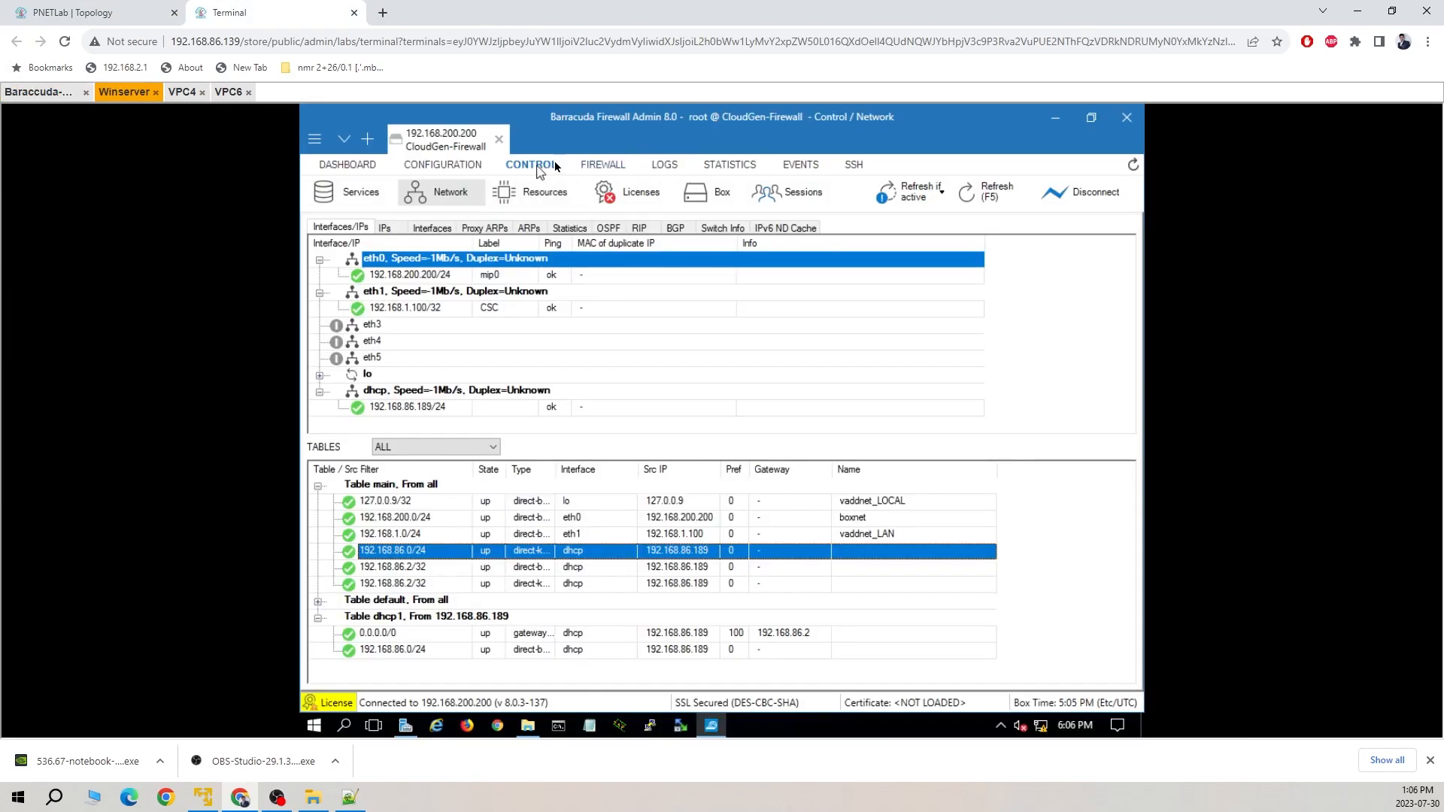
left_click(457, 161)
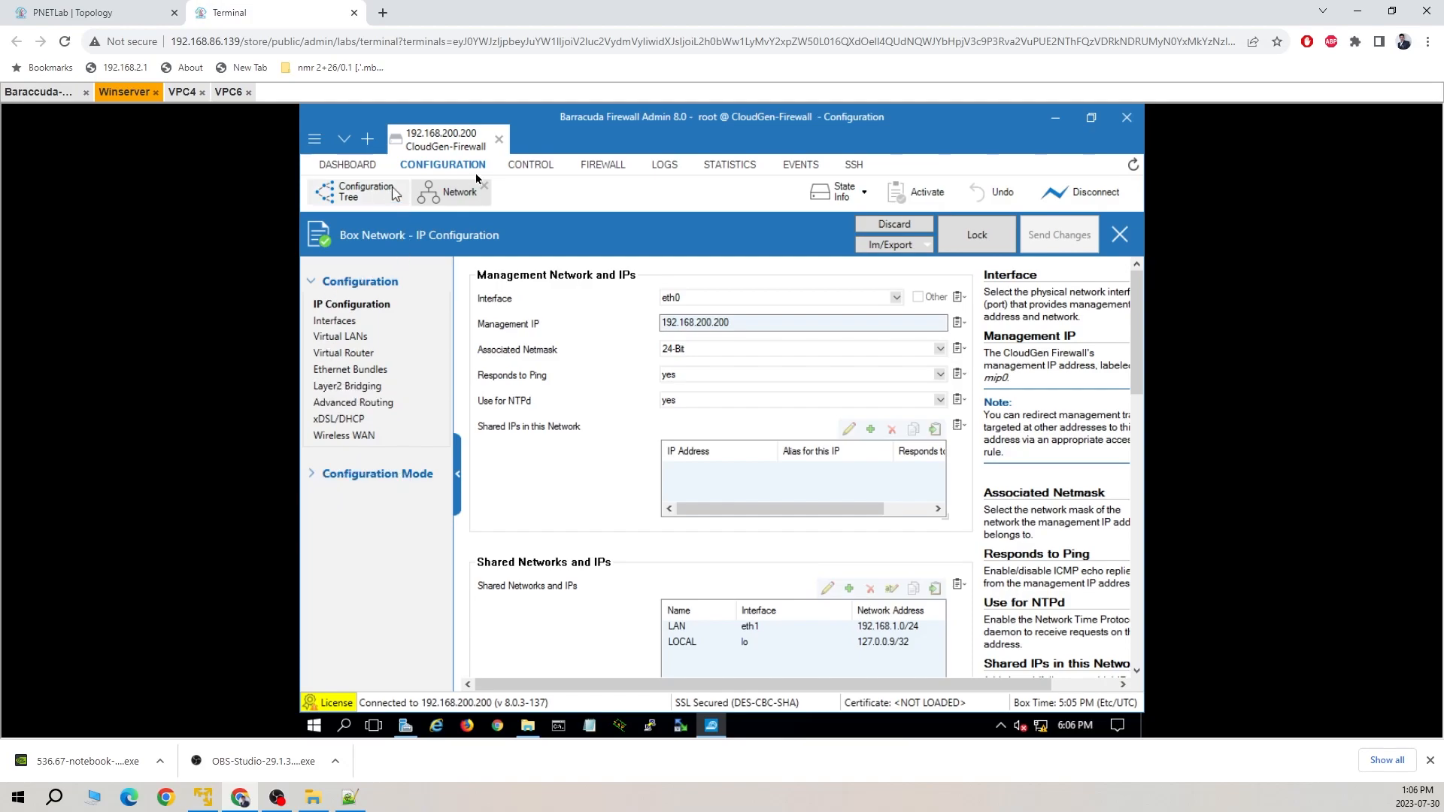
left_click(370, 199)
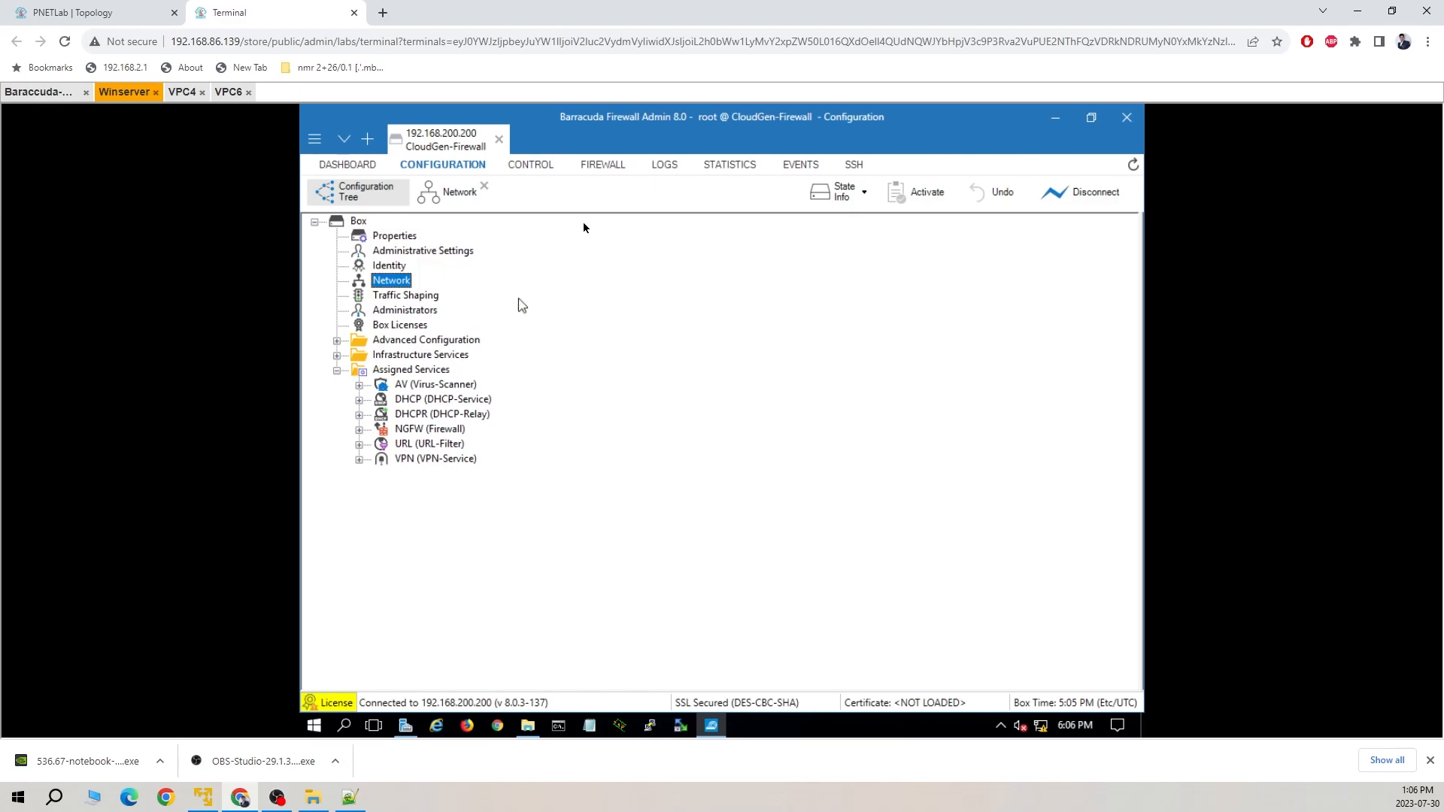
left_click(603, 164)
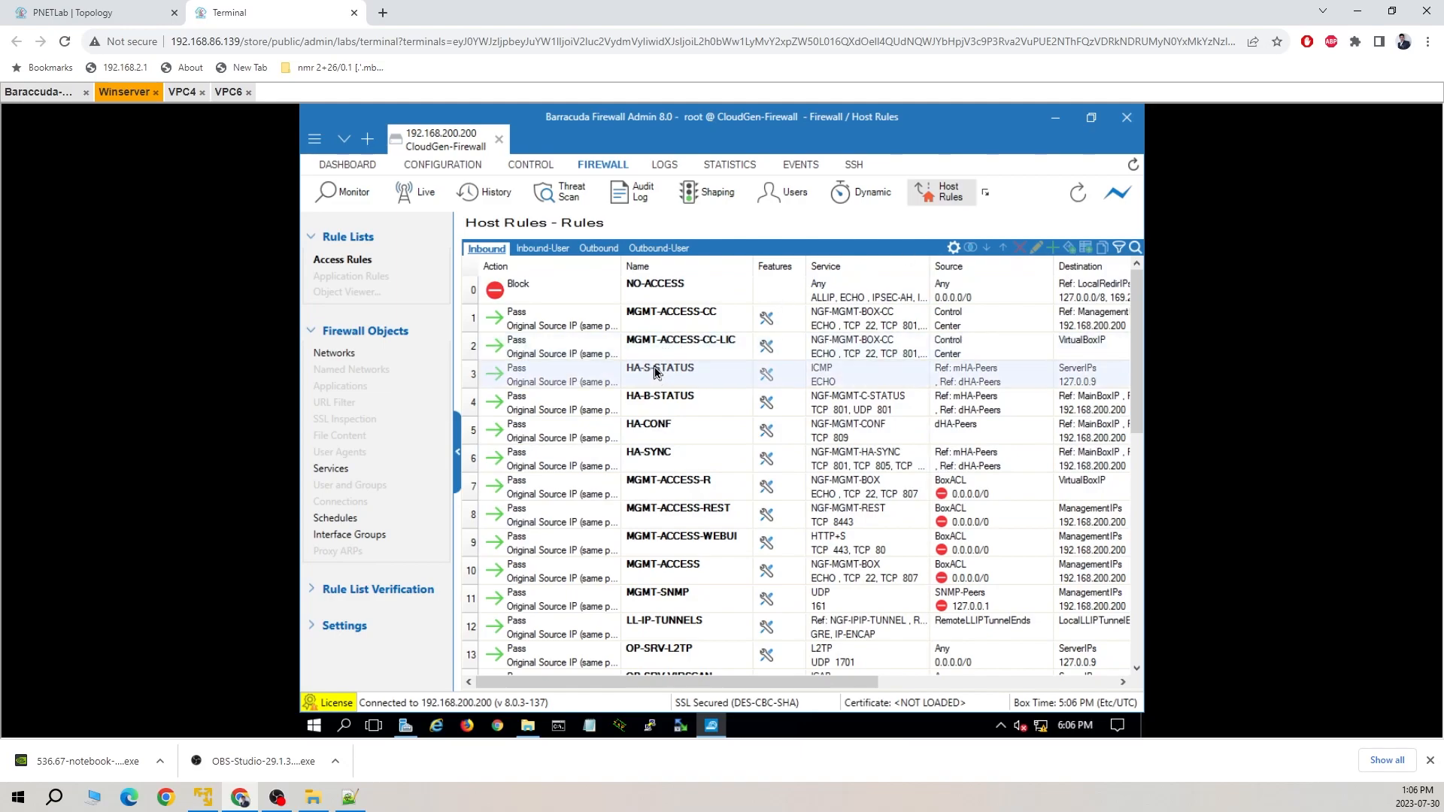
scroll(674, 405, "down", 2)
scroll(673, 407, "down", 3)
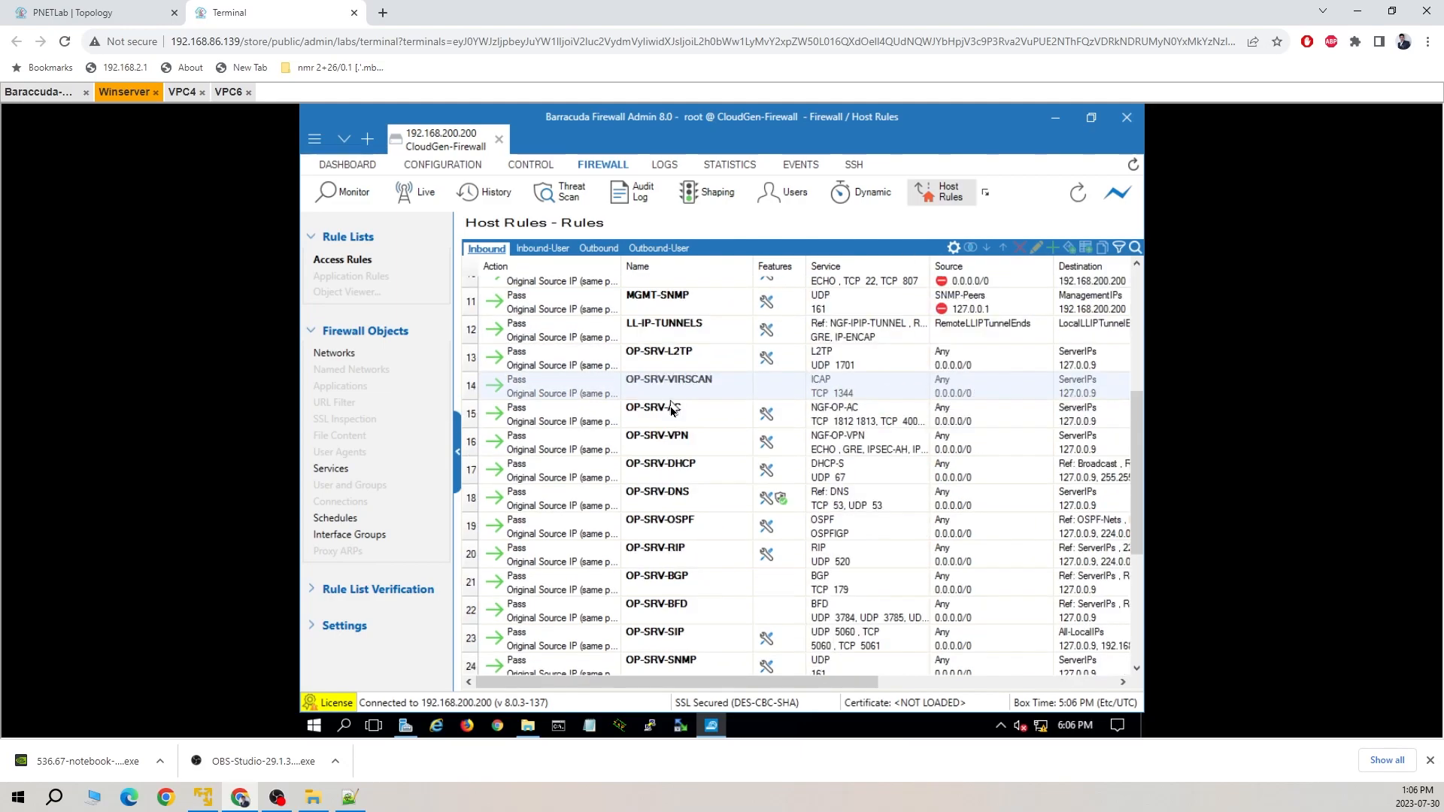
scroll(671, 410, "up", 4)
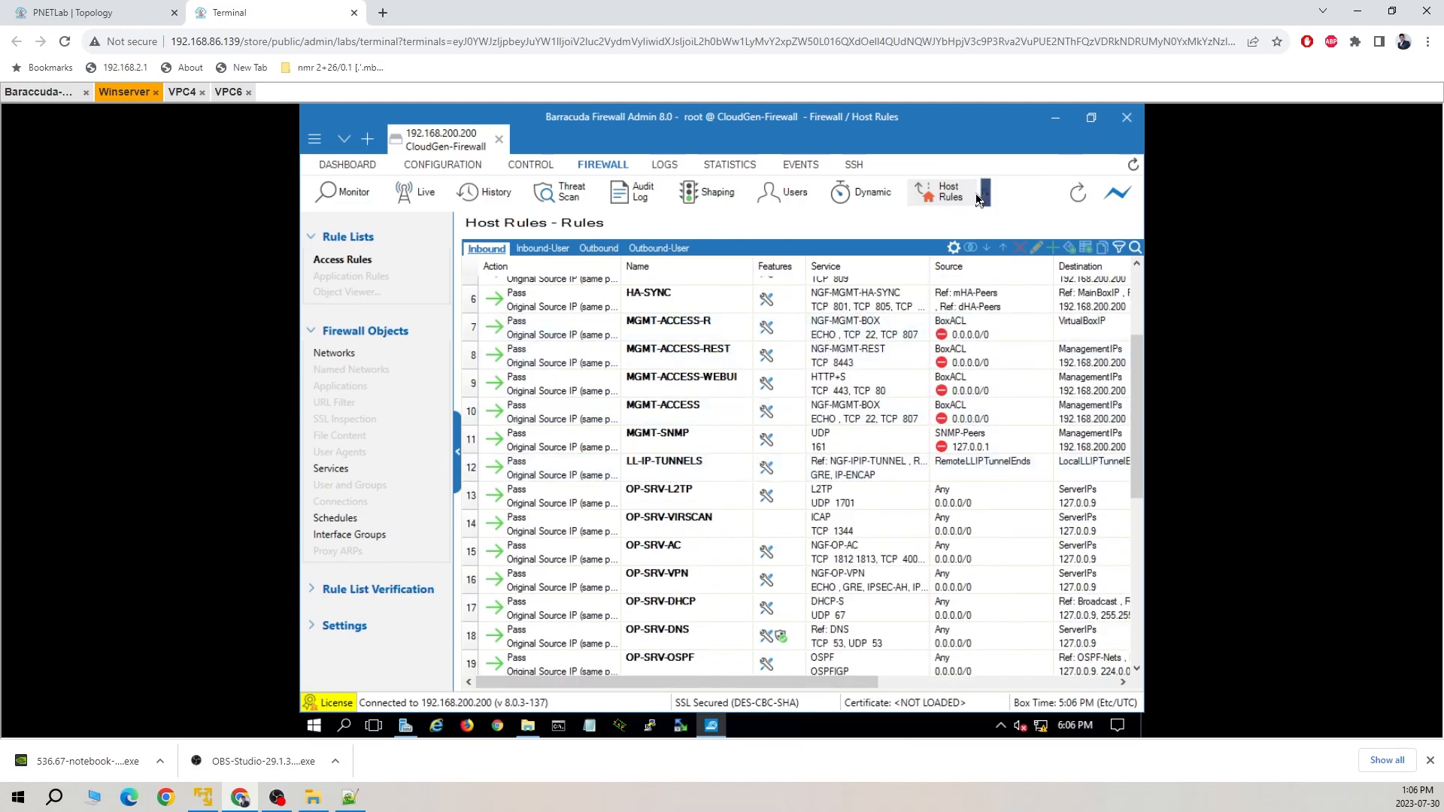
scroll(636, 480, "up", 2)
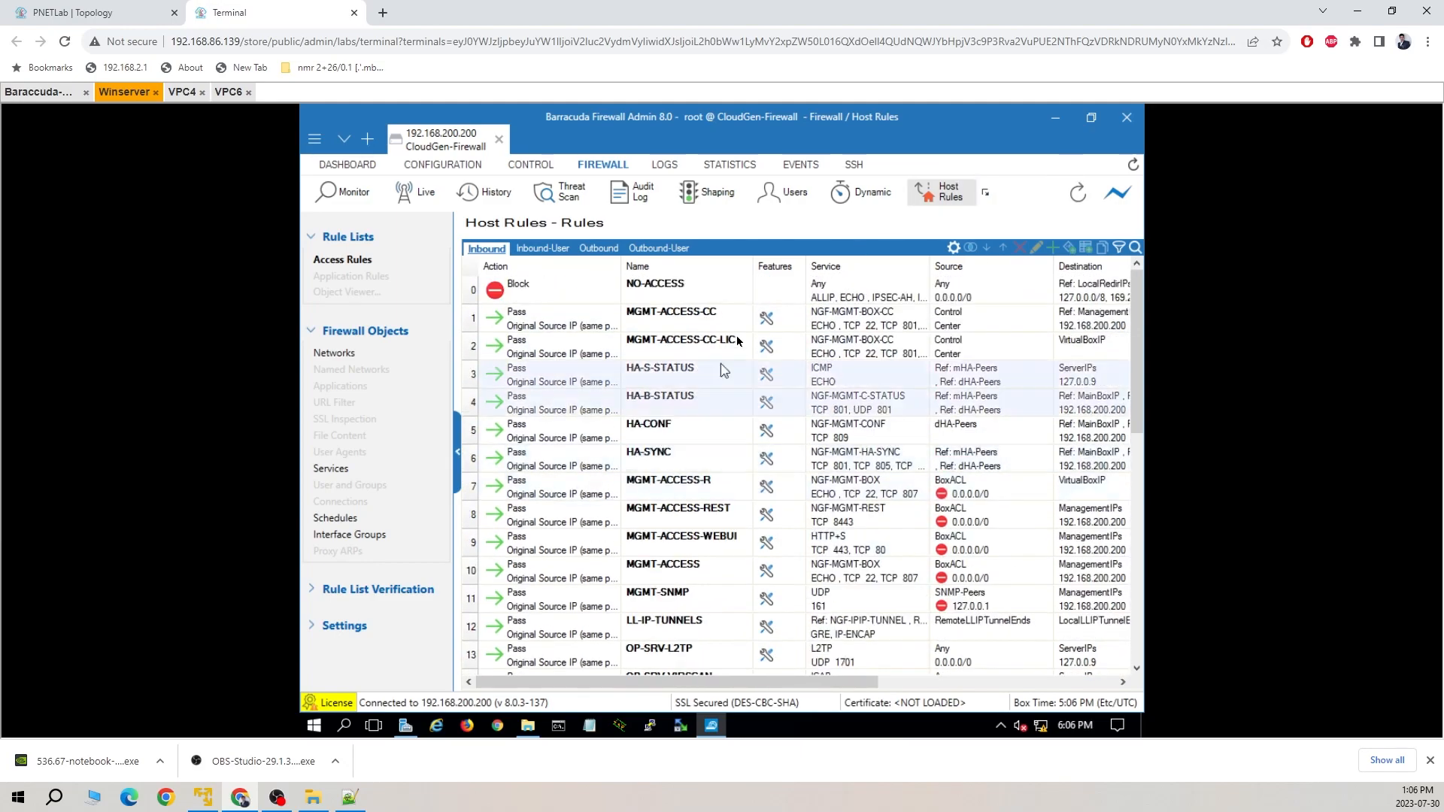
Display the firewall's forwarding rules and open the BOX-BARRACUDA-CUDA-CONNECT rule to inspect its source, service and destination
left_click(985, 194)
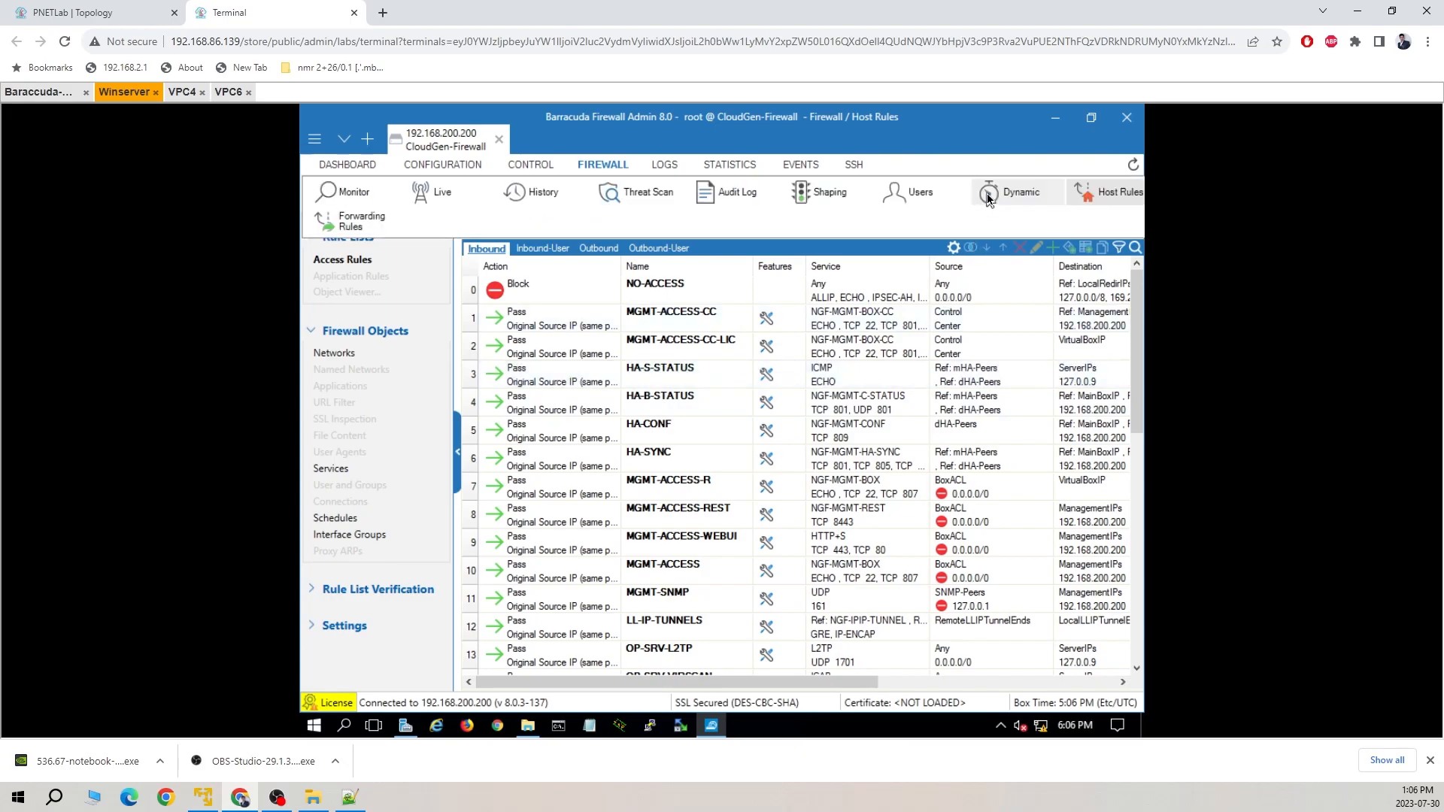
left_click(371, 224)
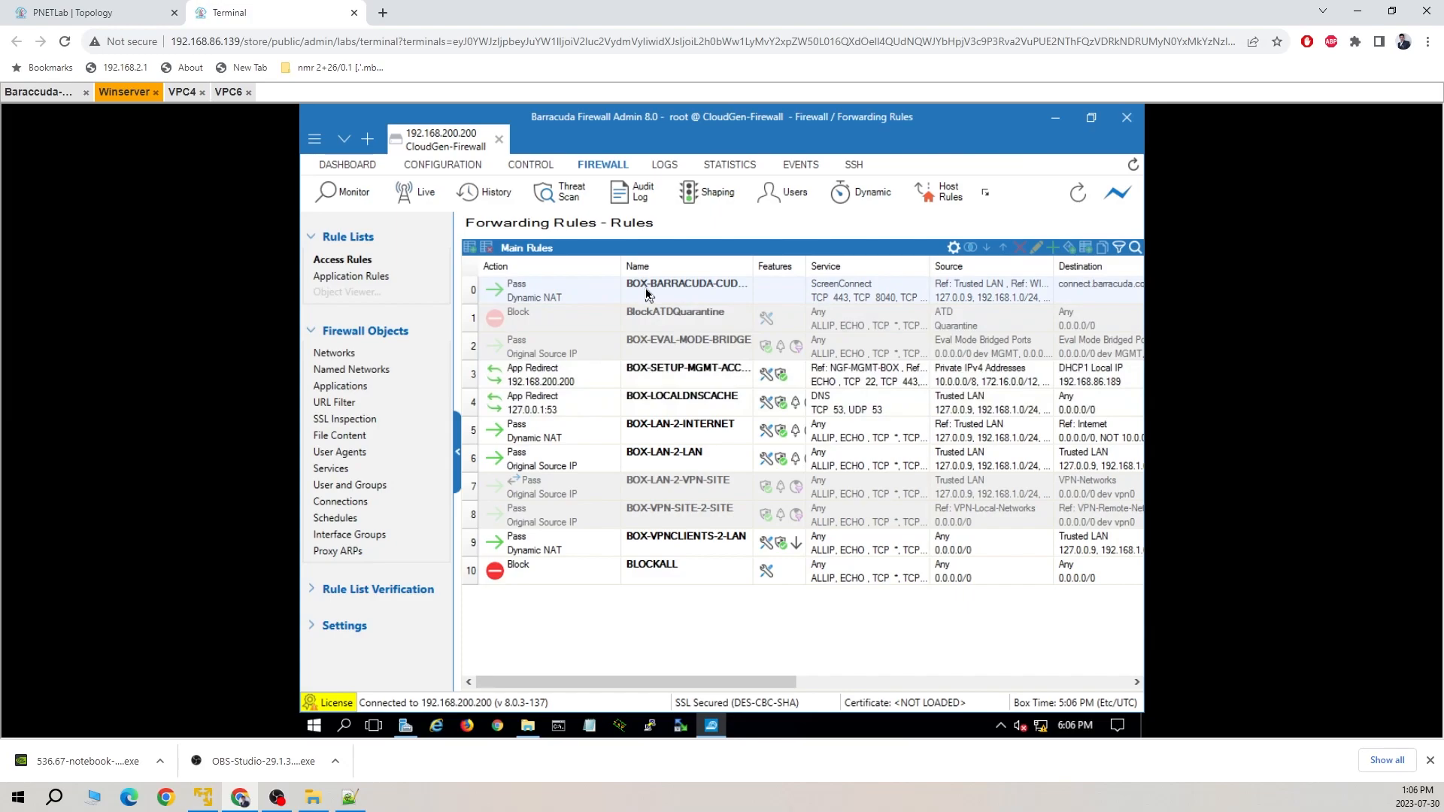
left_click(475, 291)
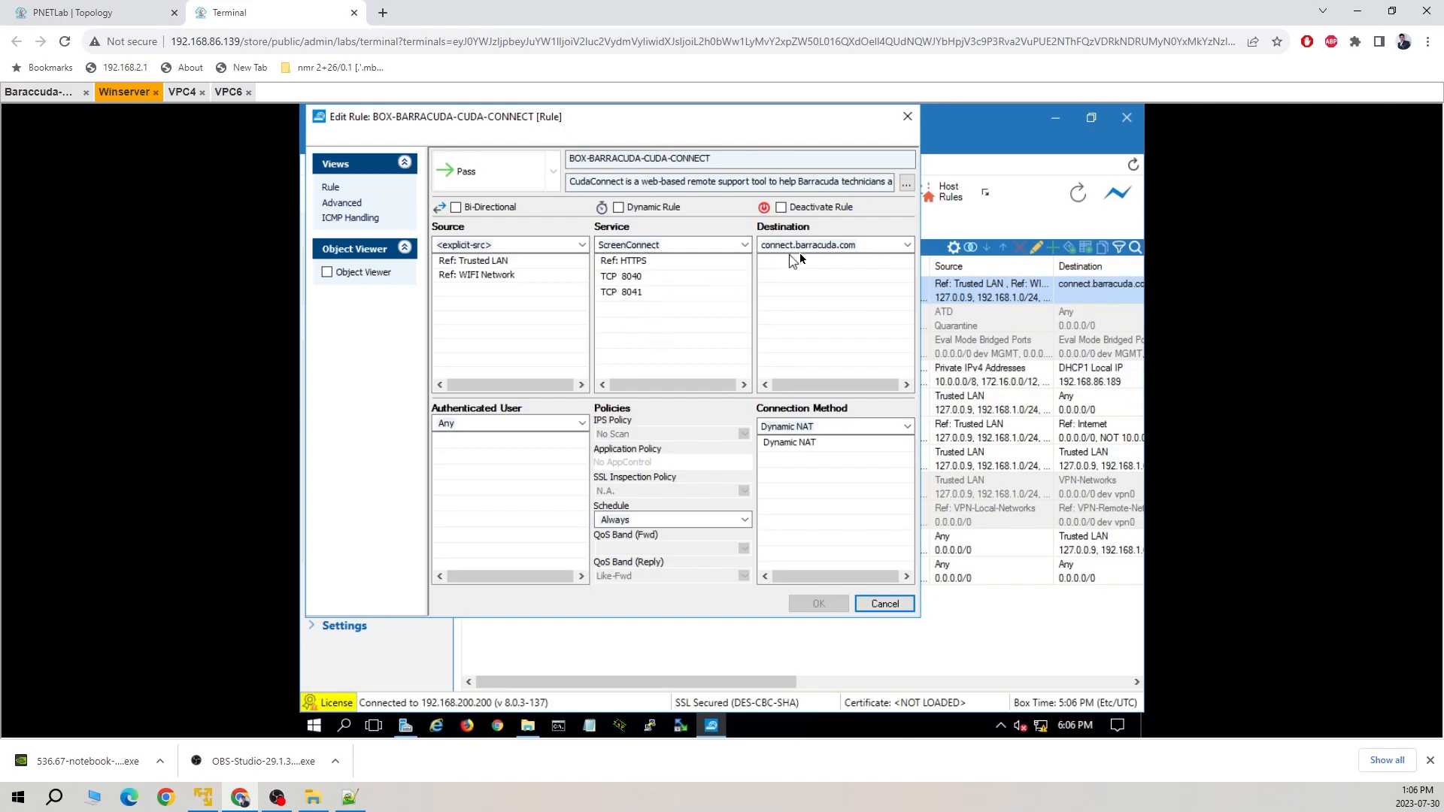
Close the current rule and open BOX-LAN-2-INTERNET to inspect its source, service, destination and connection method
left_click(884, 607)
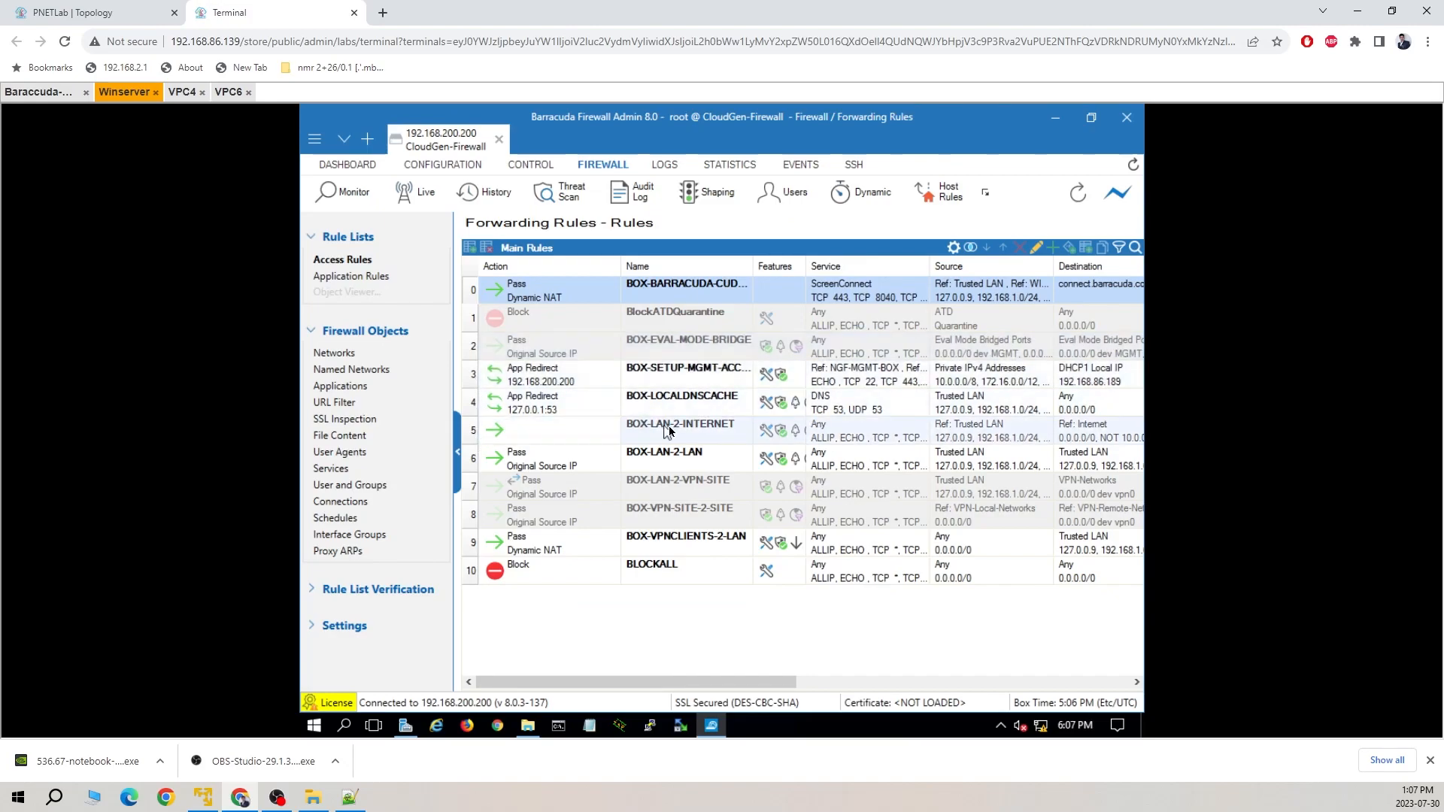
left_click(474, 434)
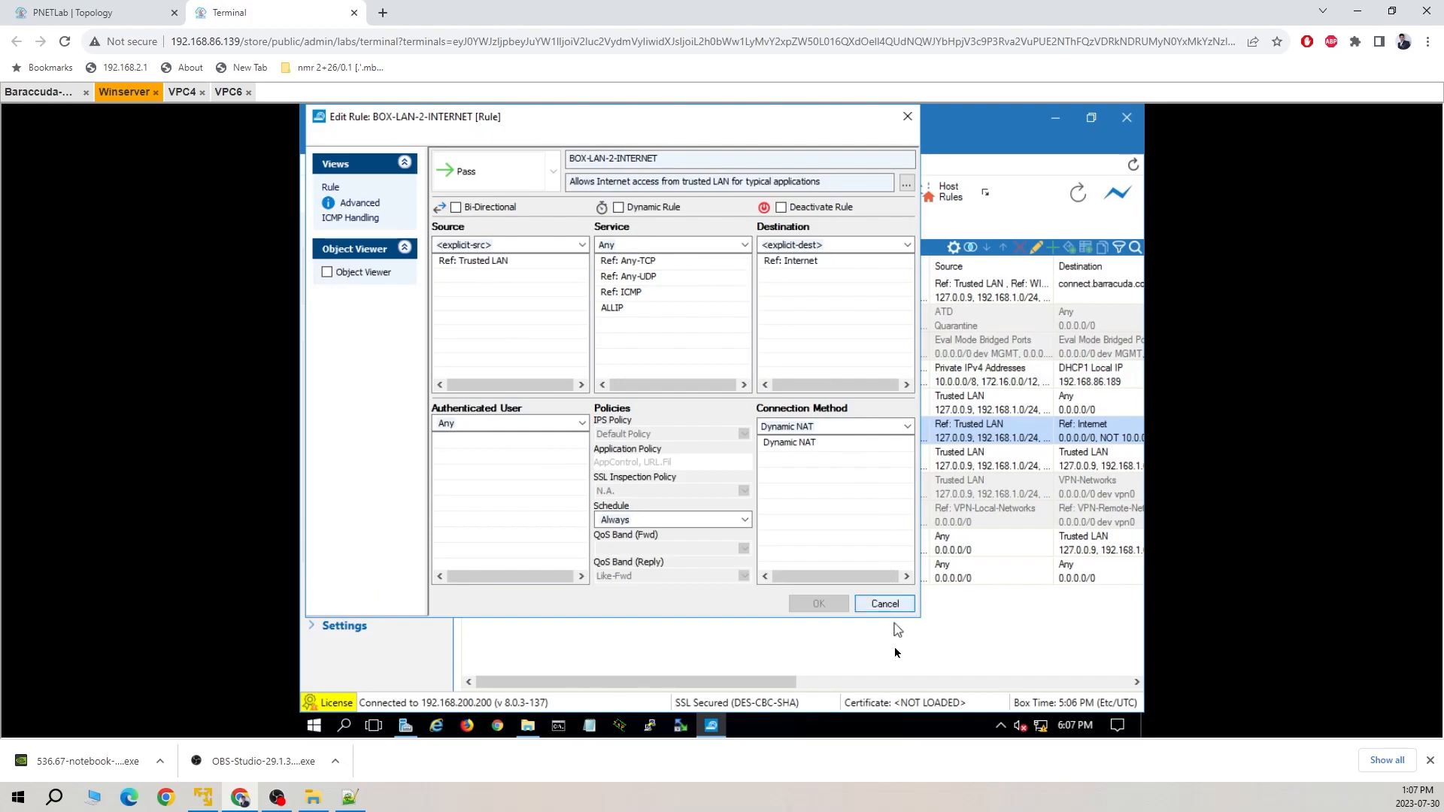
left_click(886, 604)
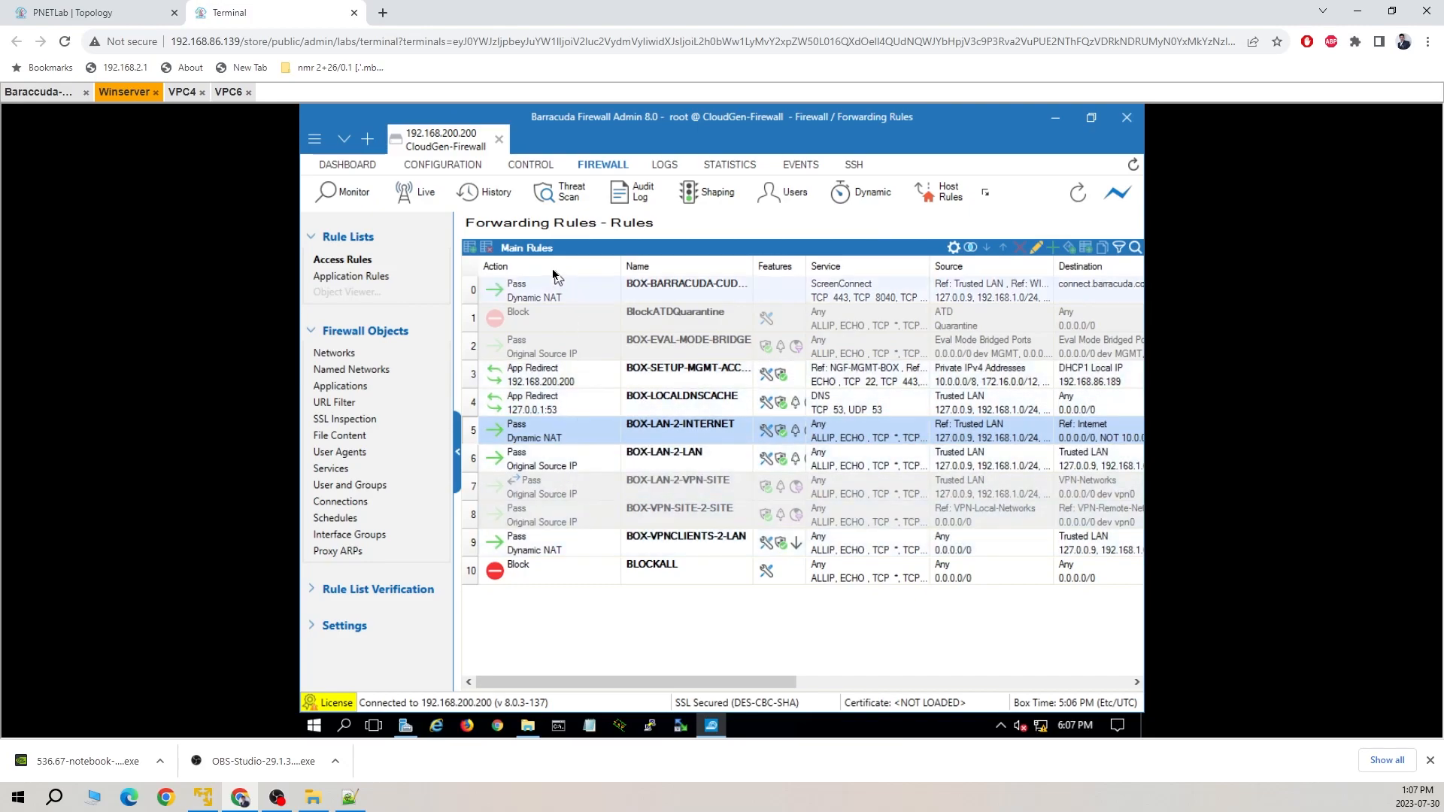
left_click(477, 290)
left_click(480, 320, "shift")
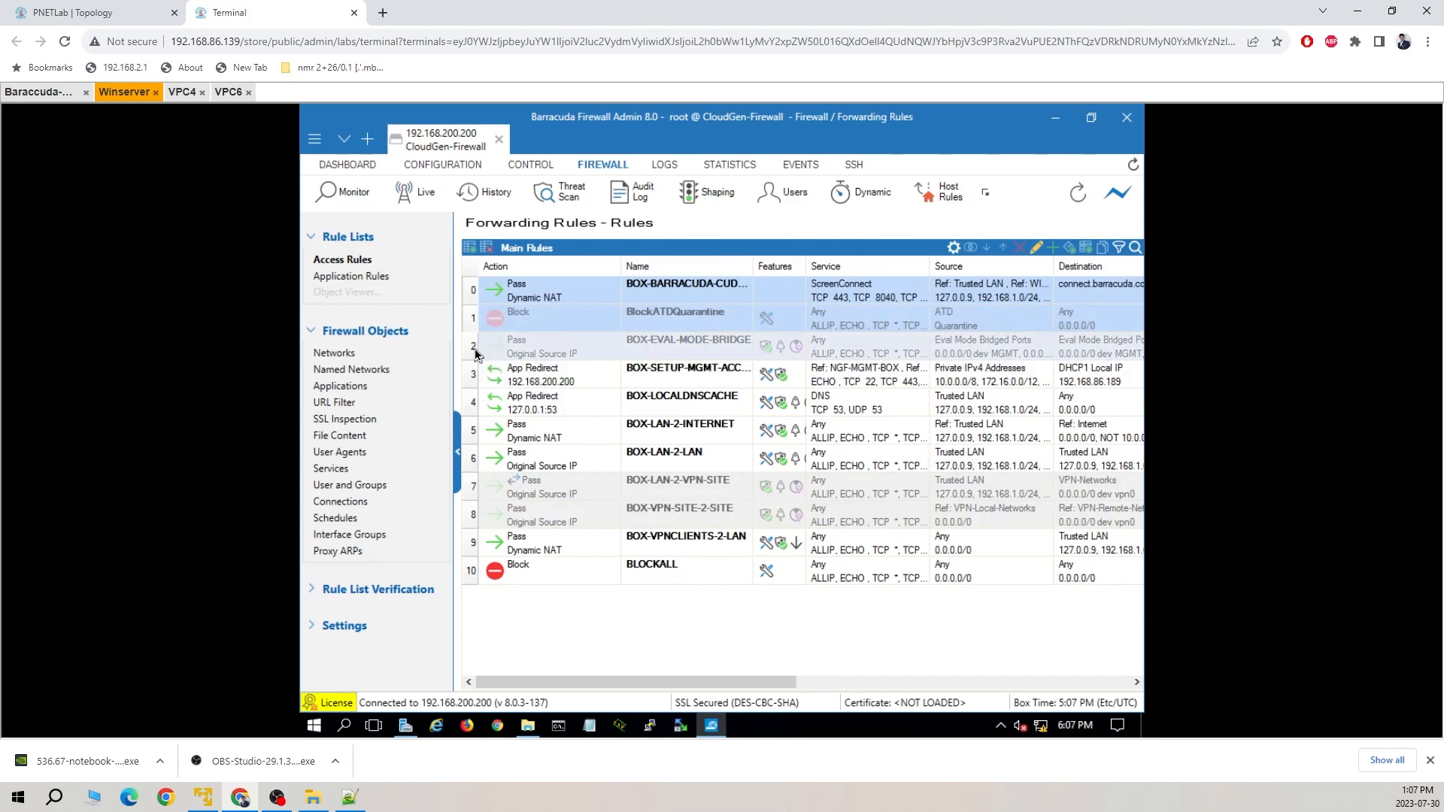
left_click(476, 352, "shift")
left_click(475, 380, "shift")
left_click(474, 407, "shift")
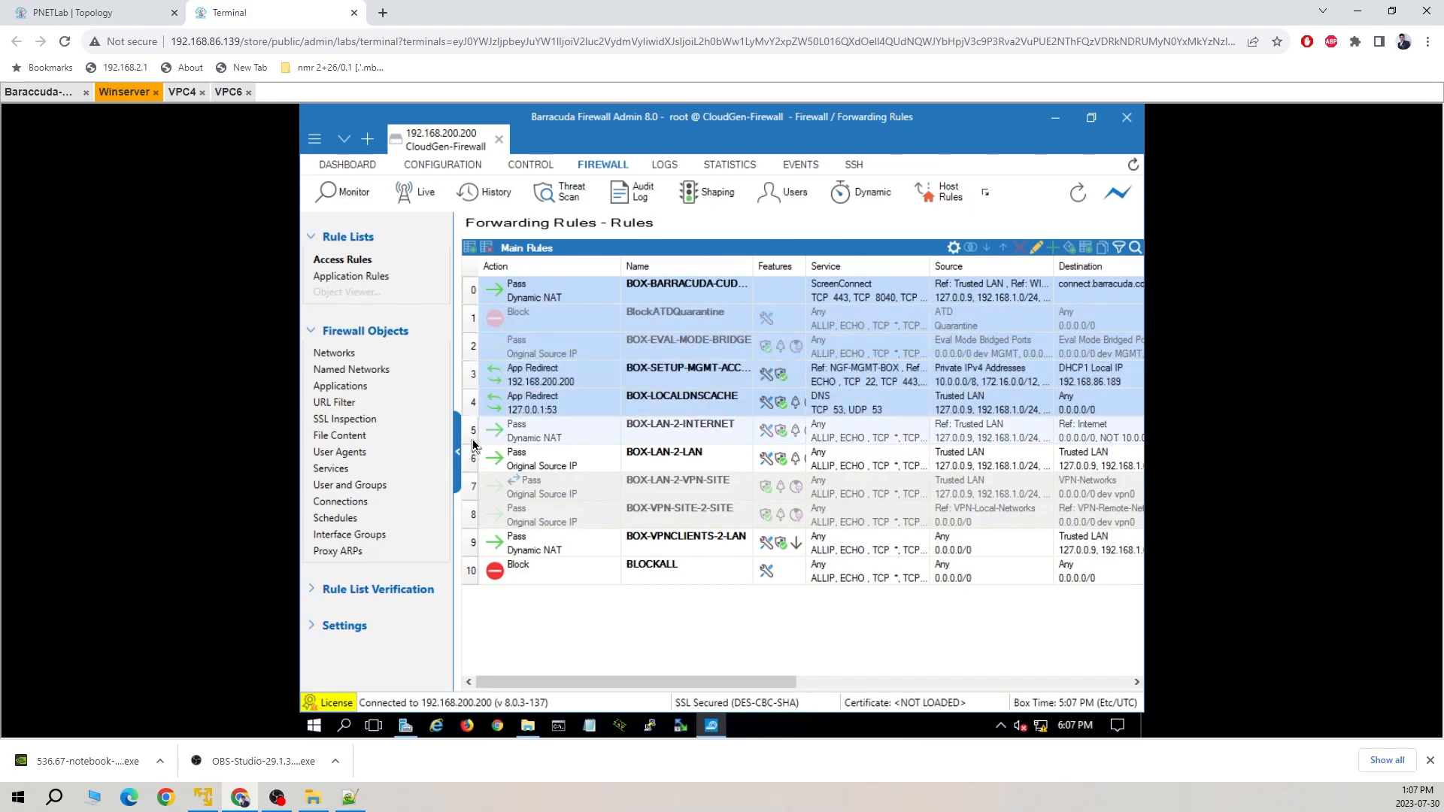
left_click(474, 434, "shift")
left_click(476, 461, "shift")
left_click(476, 489, "shift")
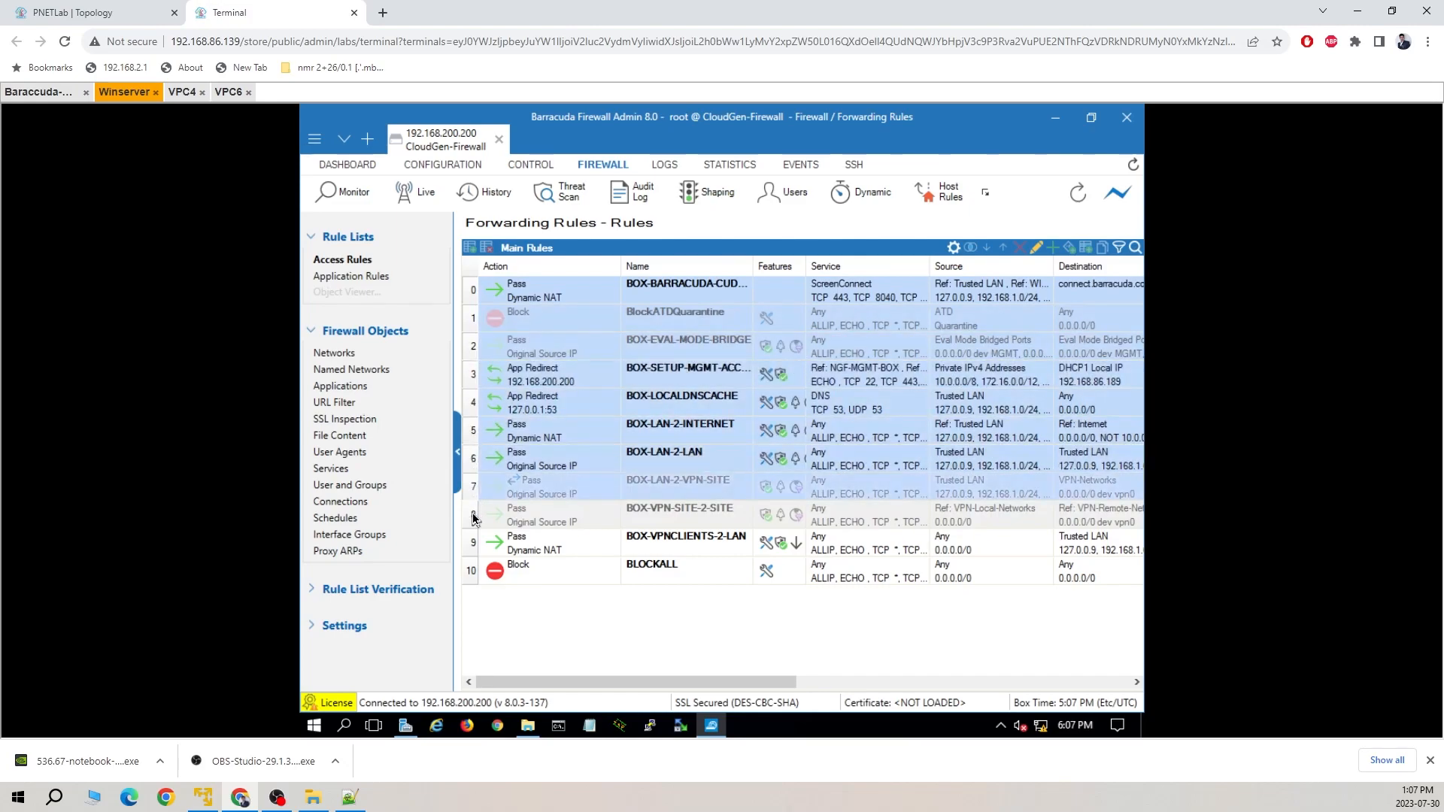
left_click(477, 519, "shift")
left_click(476, 543, "shift")
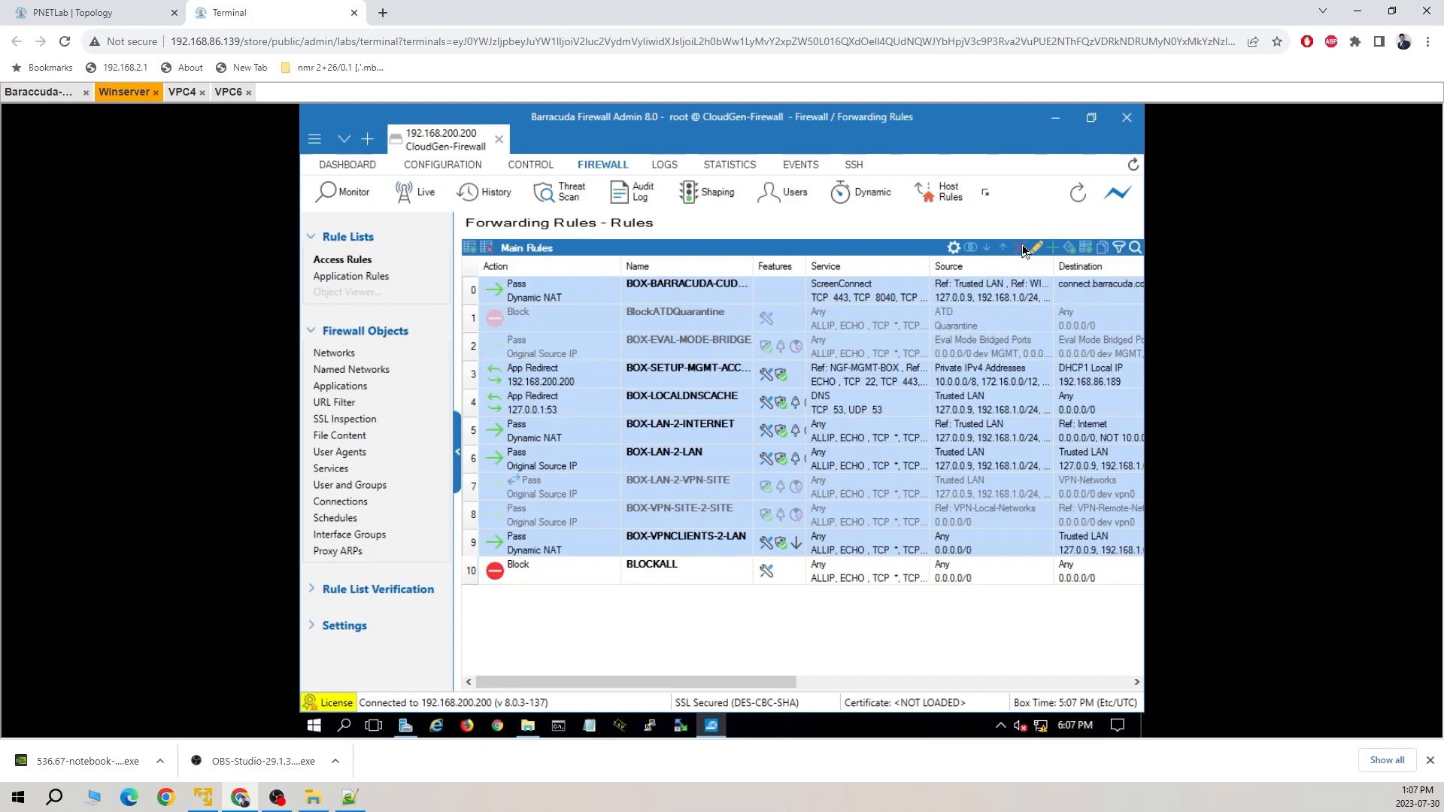
Open the NGFW service's forwarding rules from the configuration tree and lock them for editing
left_click(457, 167)
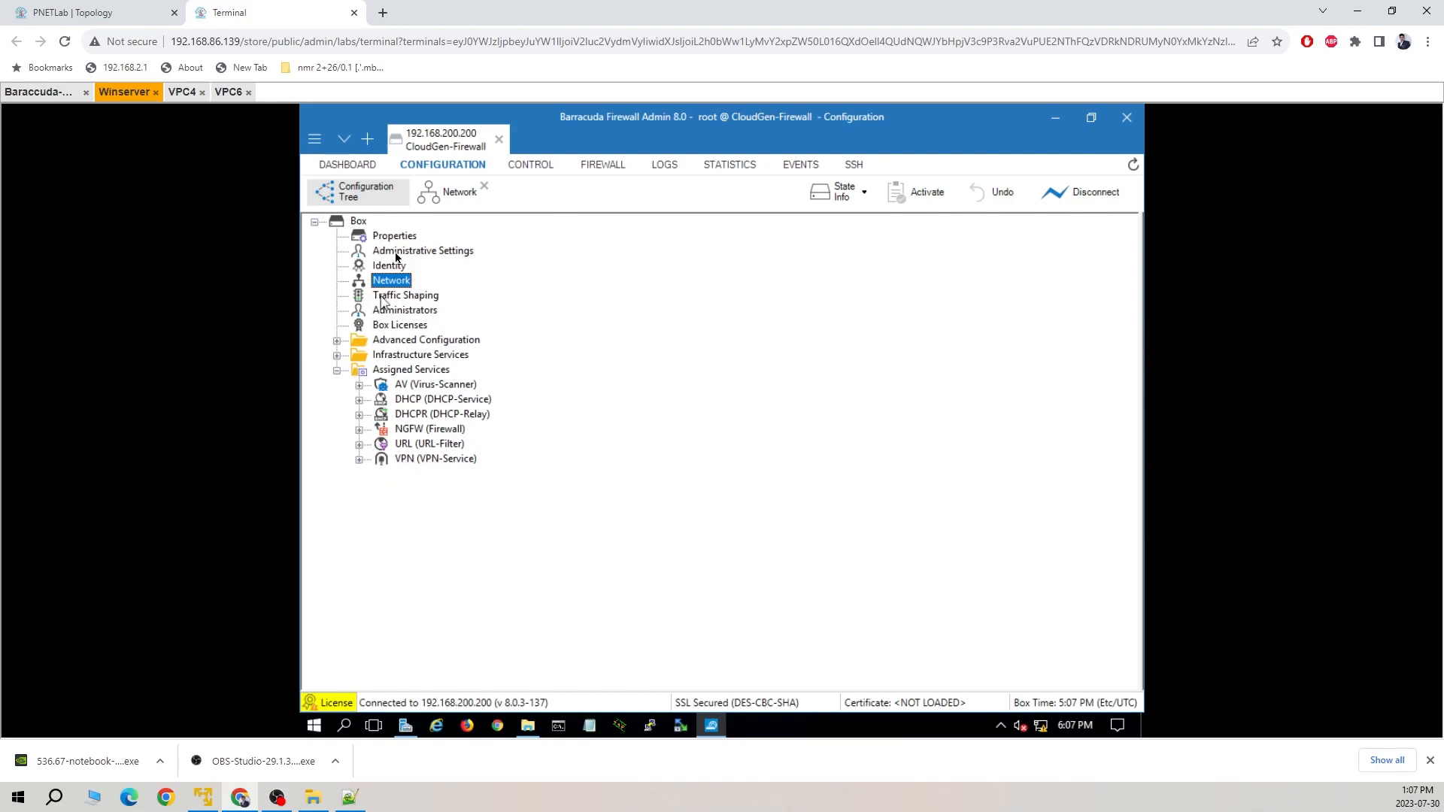
left_click(359, 430)
left_click(431, 446)
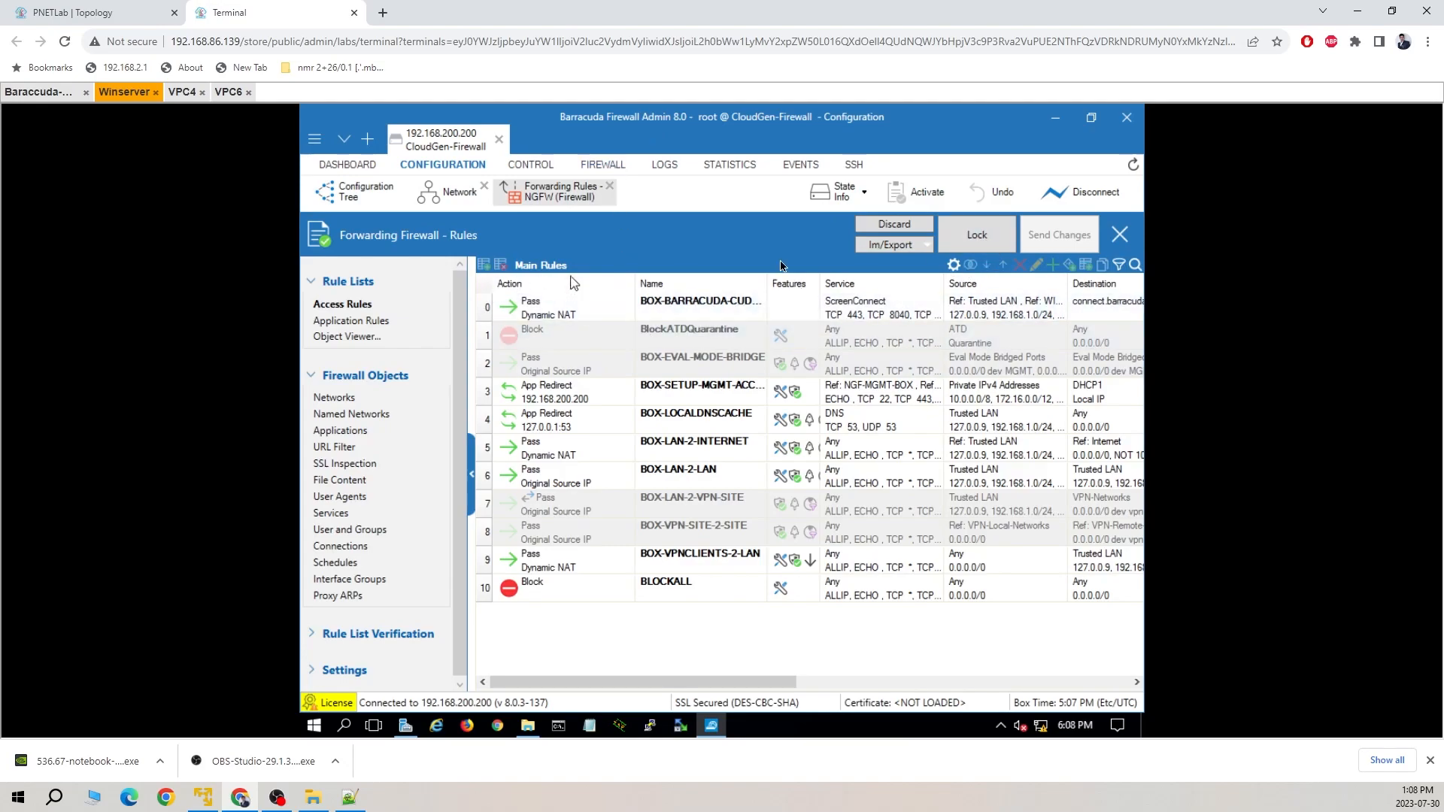
left_click(992, 239)
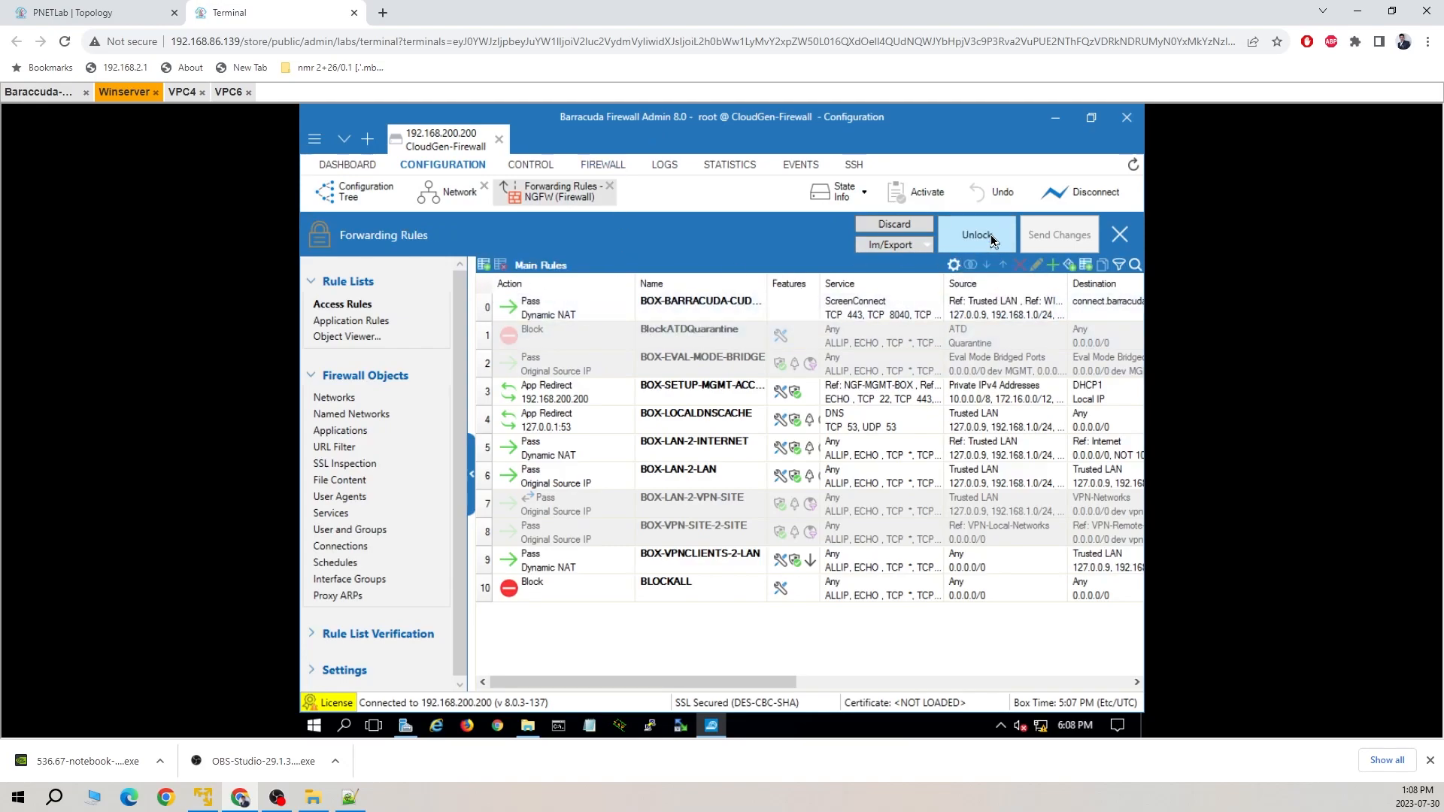
Delete every forwarding rule except BLOCKALL, send the changes, and activate them while keeping the locks
left_click_drag(486, 310, 623, 485)
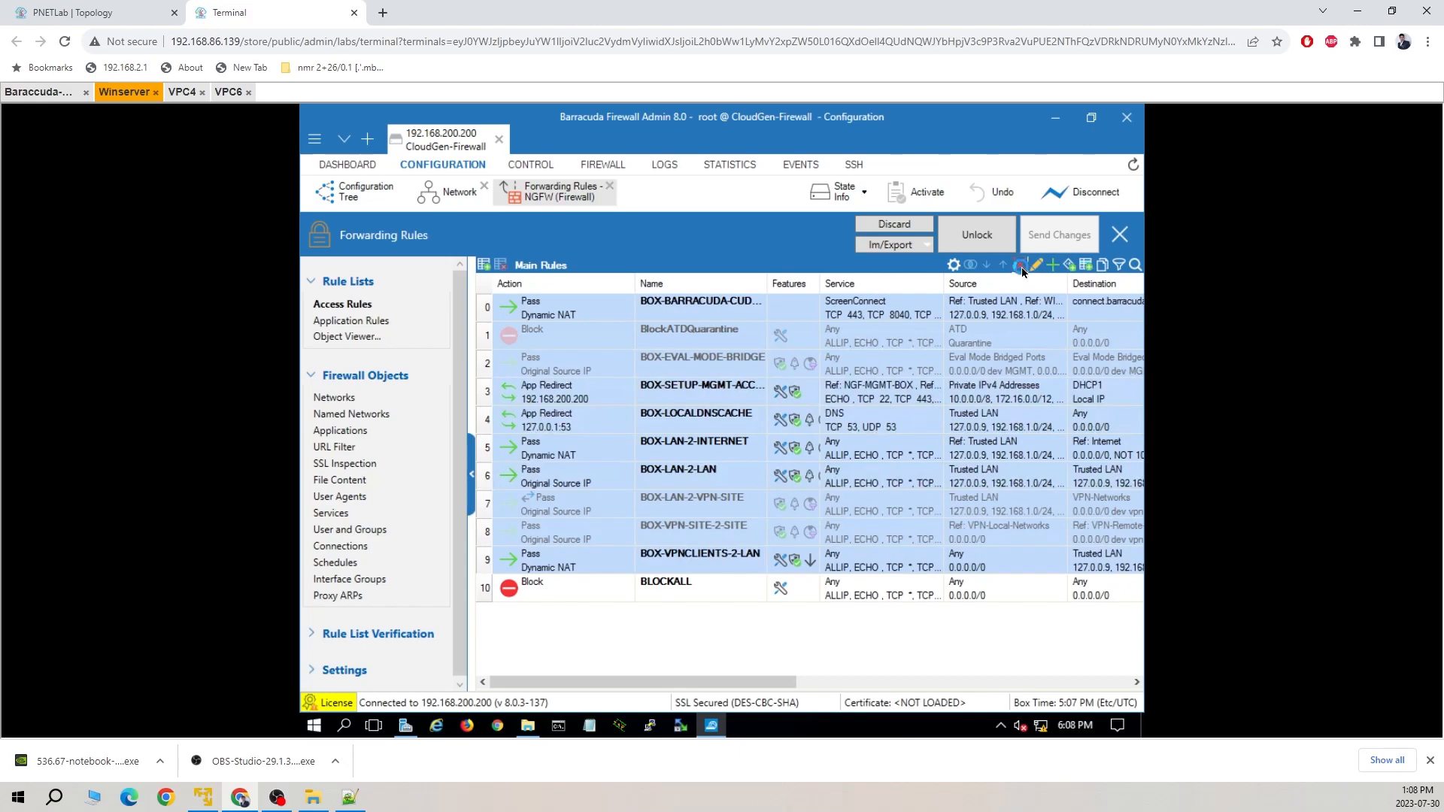
left_click(1021, 268)
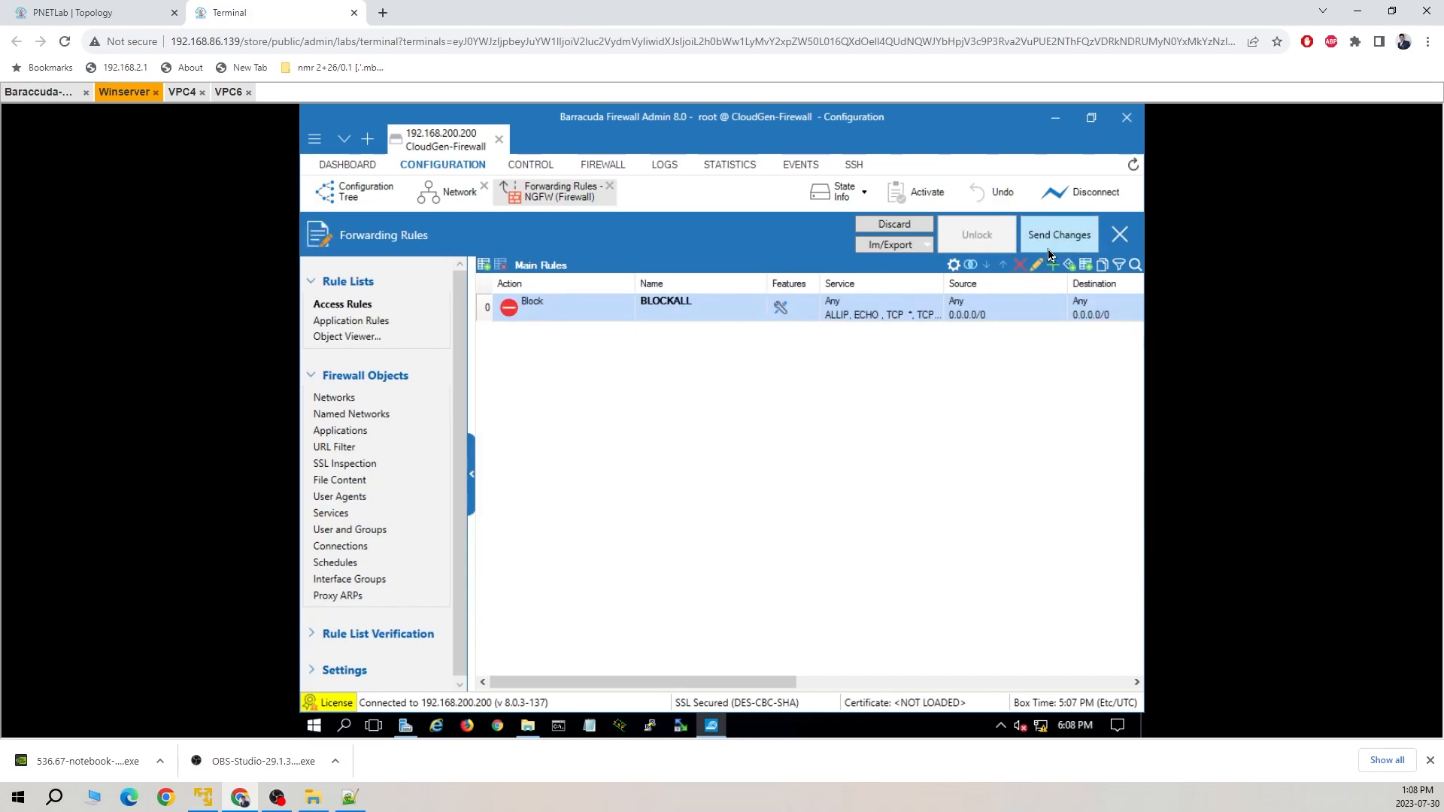
left_click(1050, 252)
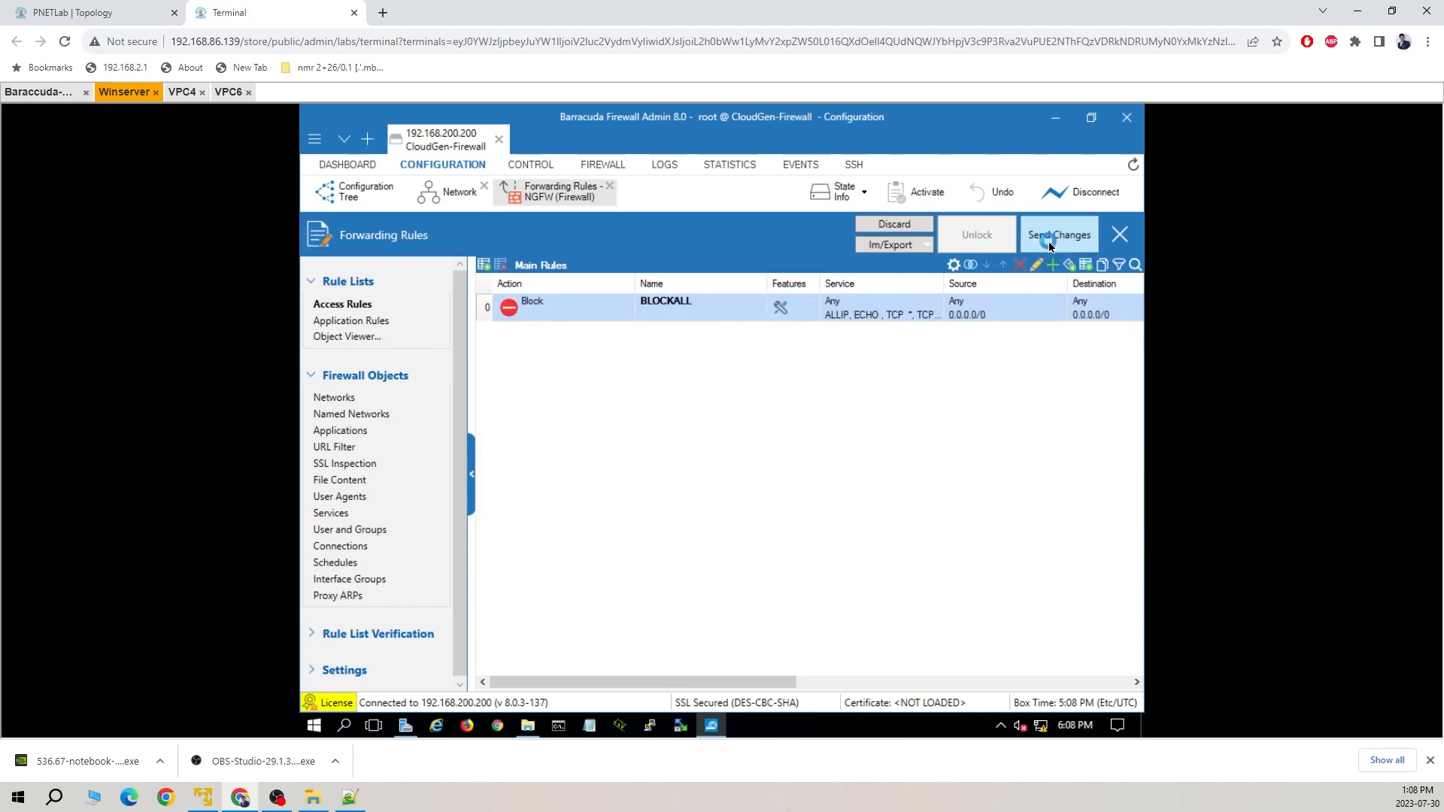
left_click(937, 194)
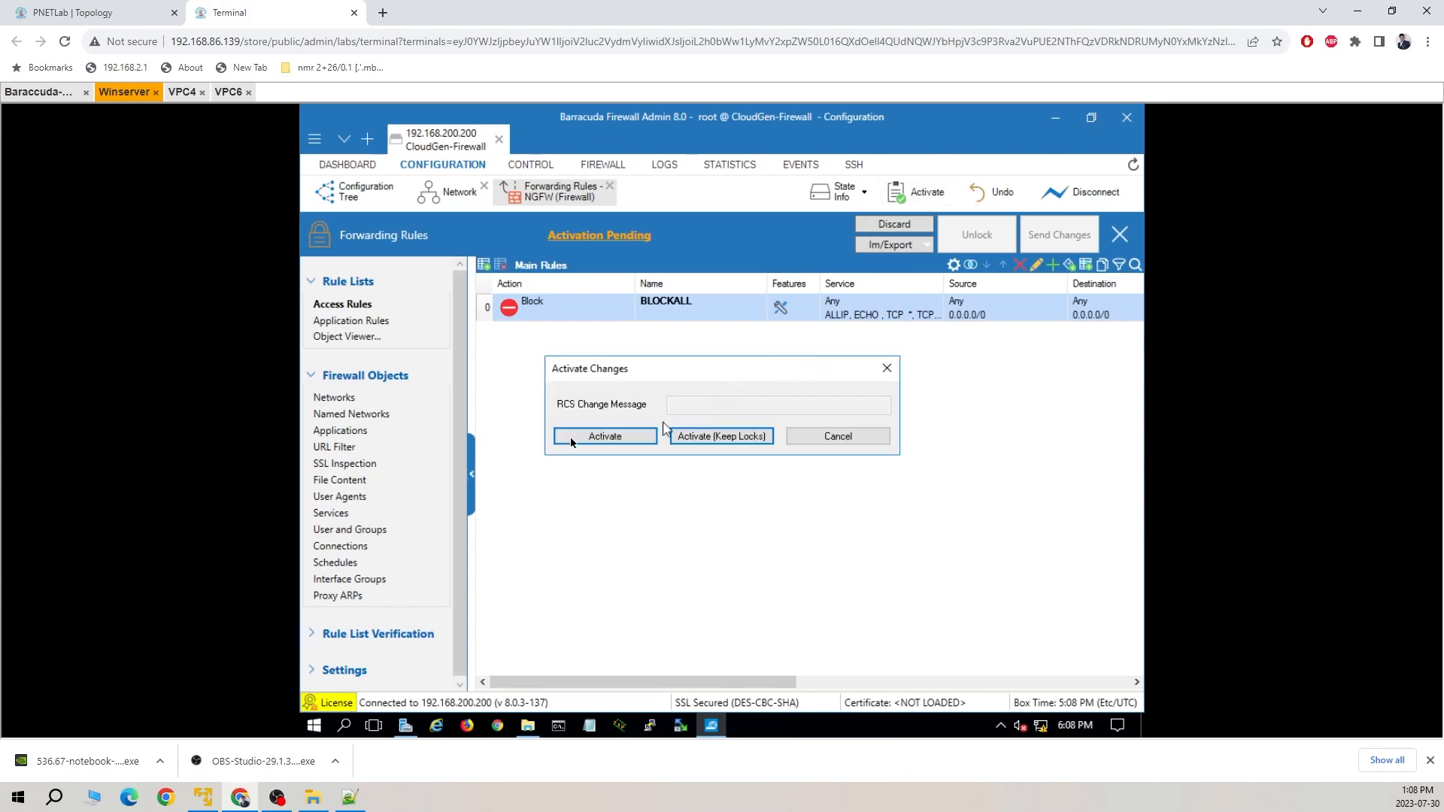
left_click(729, 439)
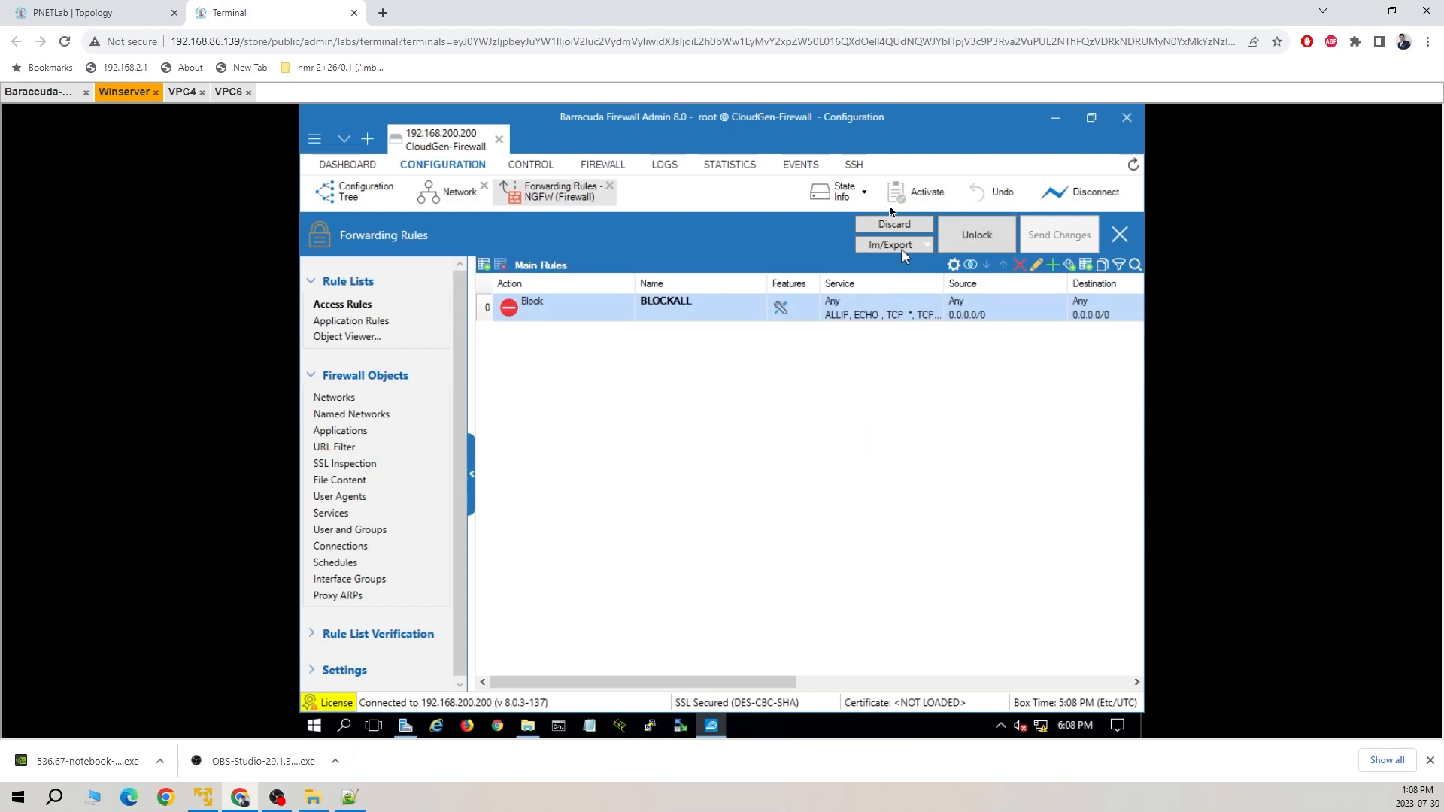
Inspect the BLOCKALL rule's settings without changing them, and repeat the ping to 8.8.8.8 from VPC4's console
double_click(487, 311)
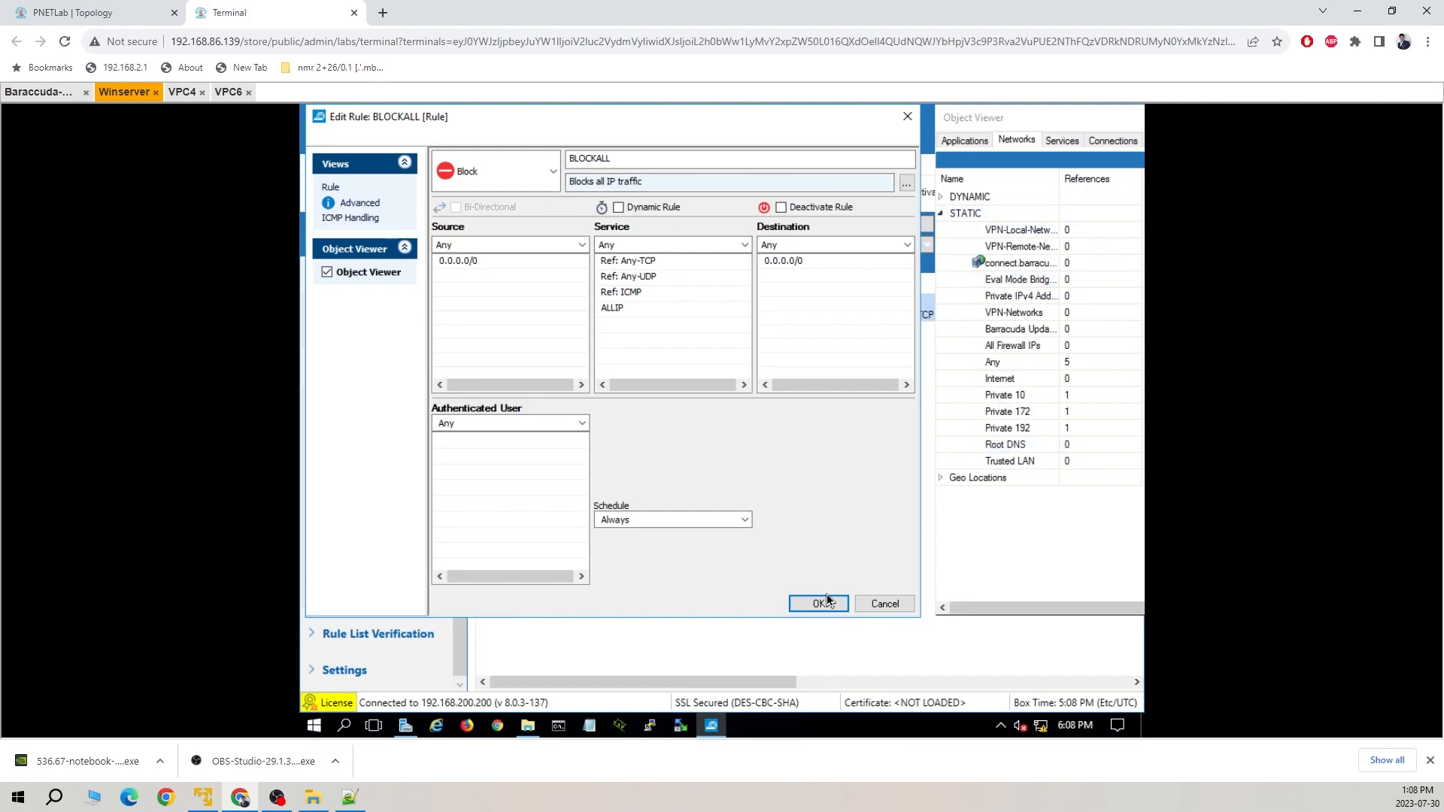
left_click(884, 605)
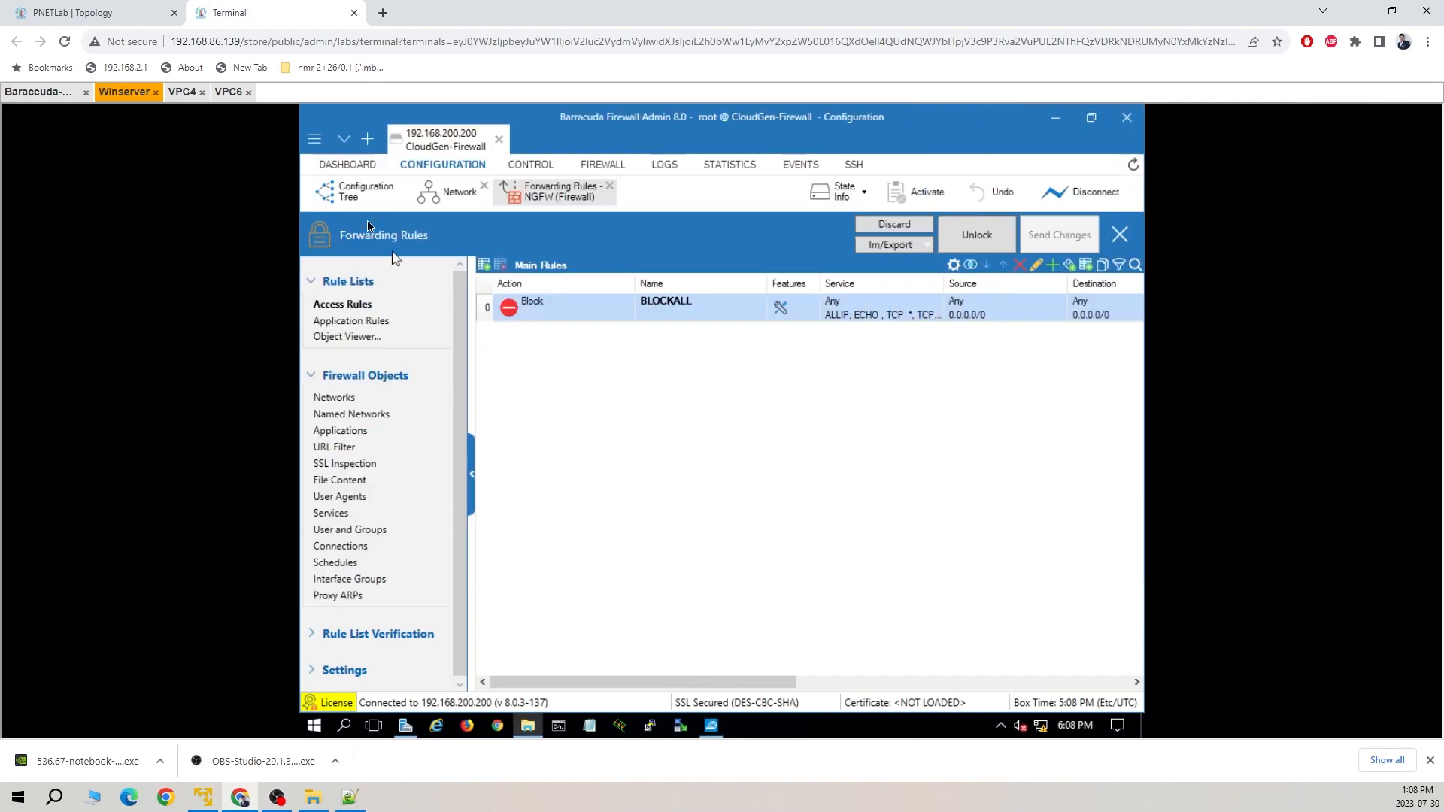
left_click(182, 91)
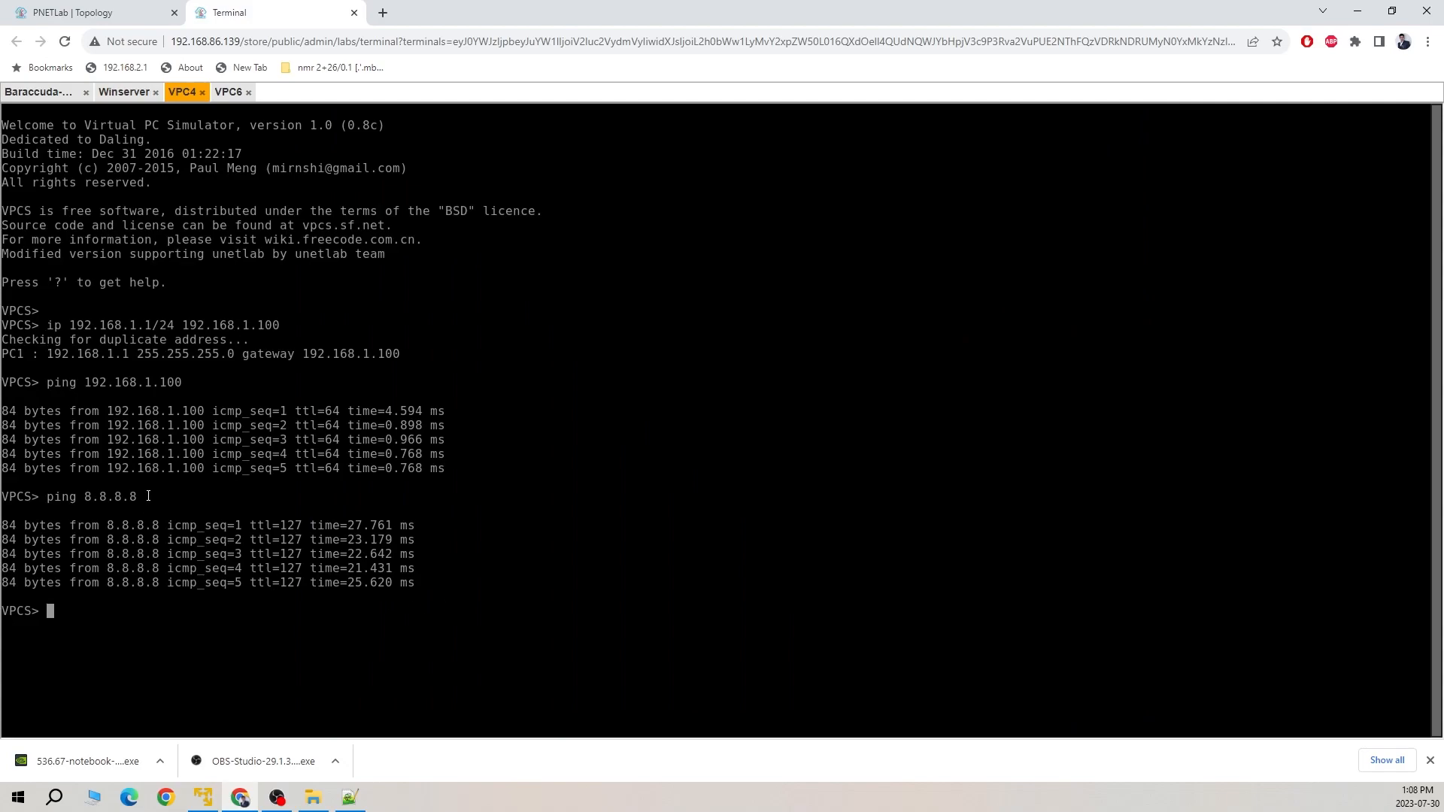
key("Up")
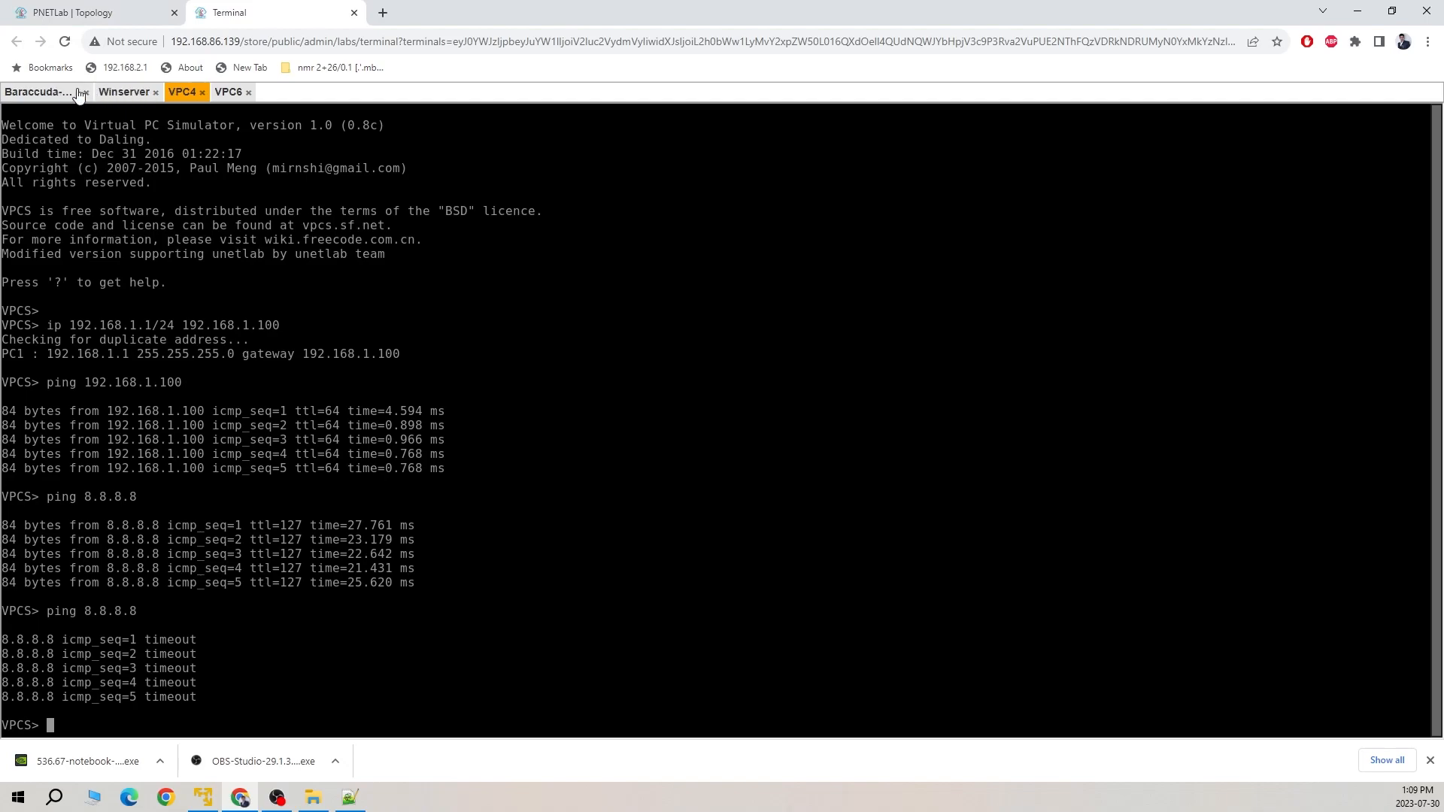
Return to Firewall Admin on Winserver and check the firewall's live sessions and connection history for VPC4's ping
left_click(119, 92)
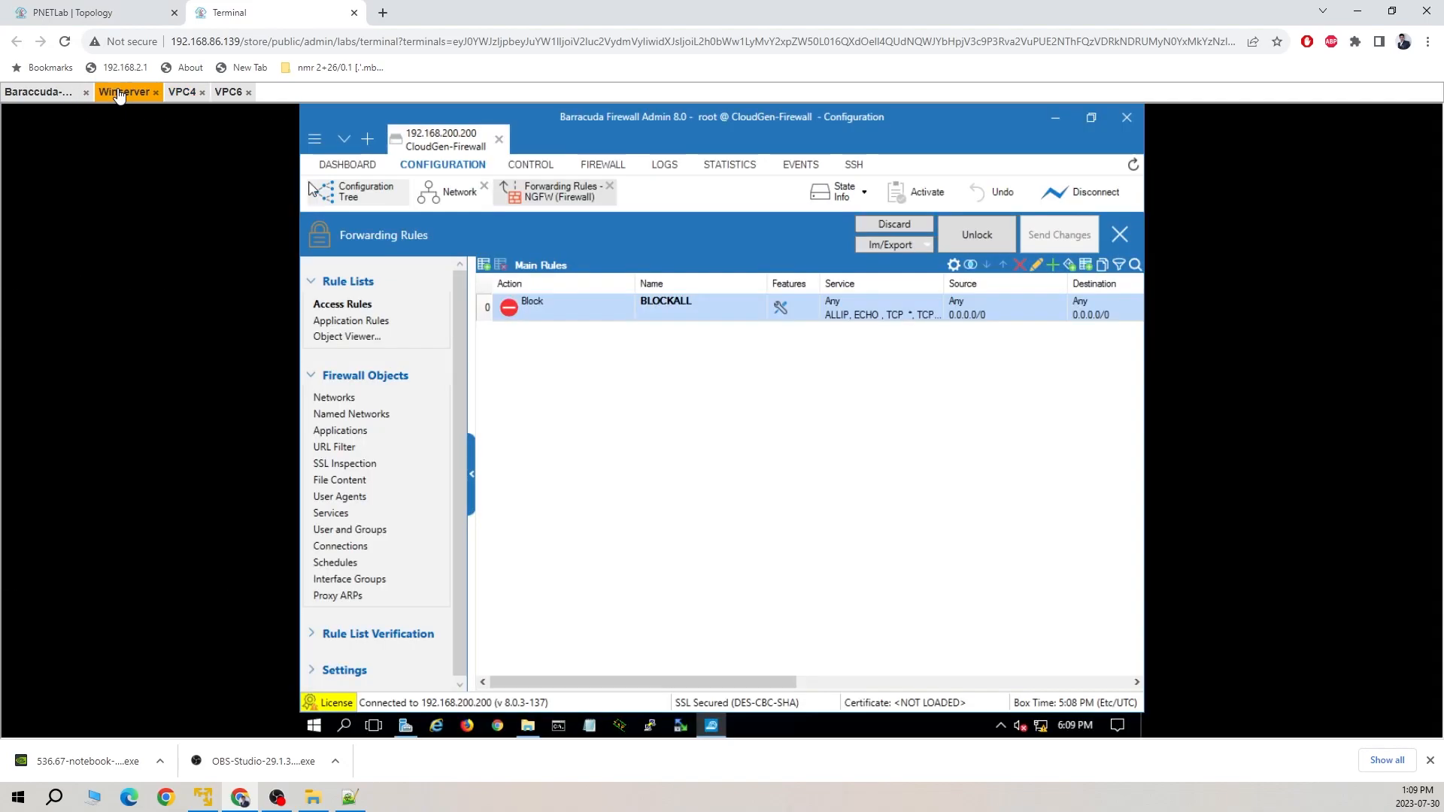
left_click(537, 167)
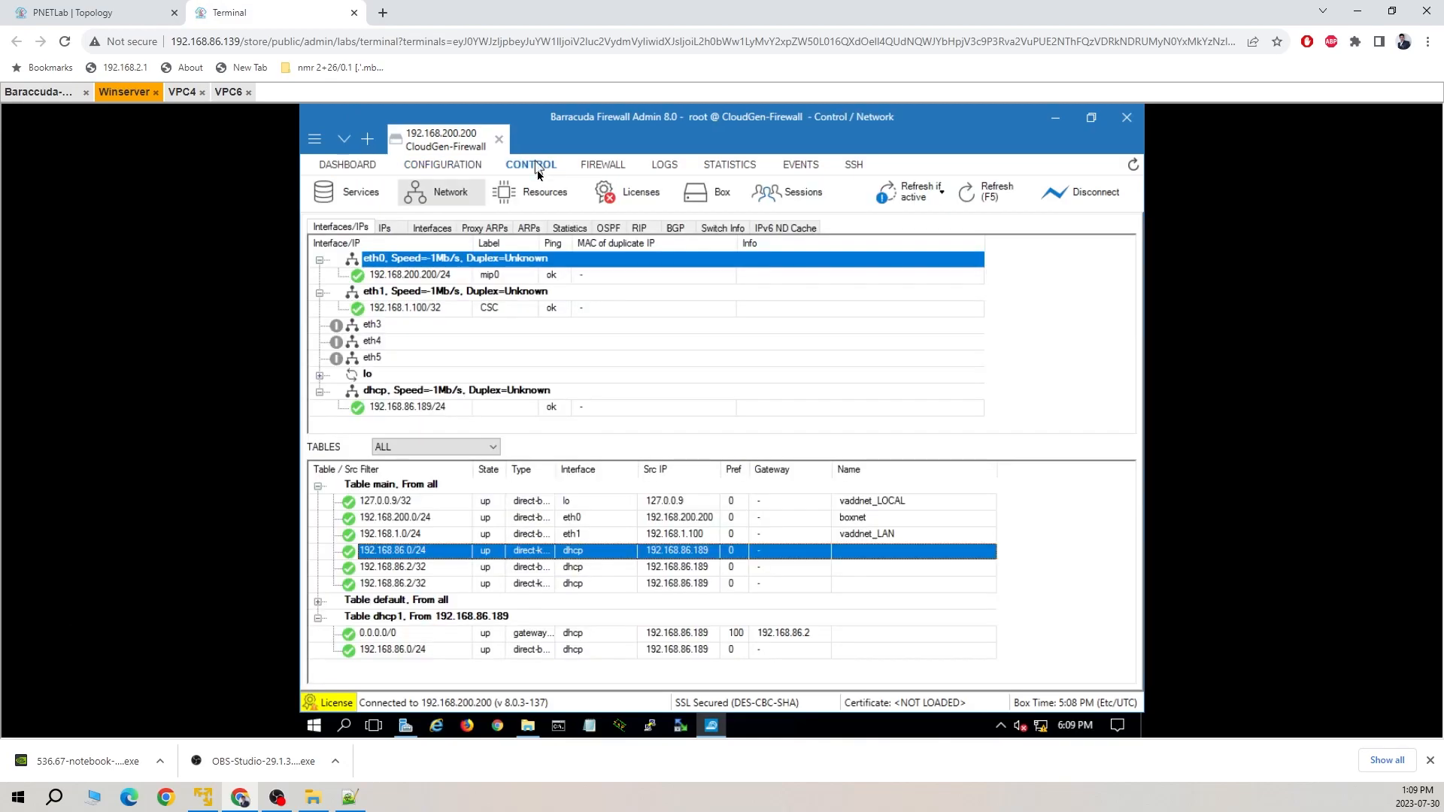
left_click(604, 165)
left_click(426, 194)
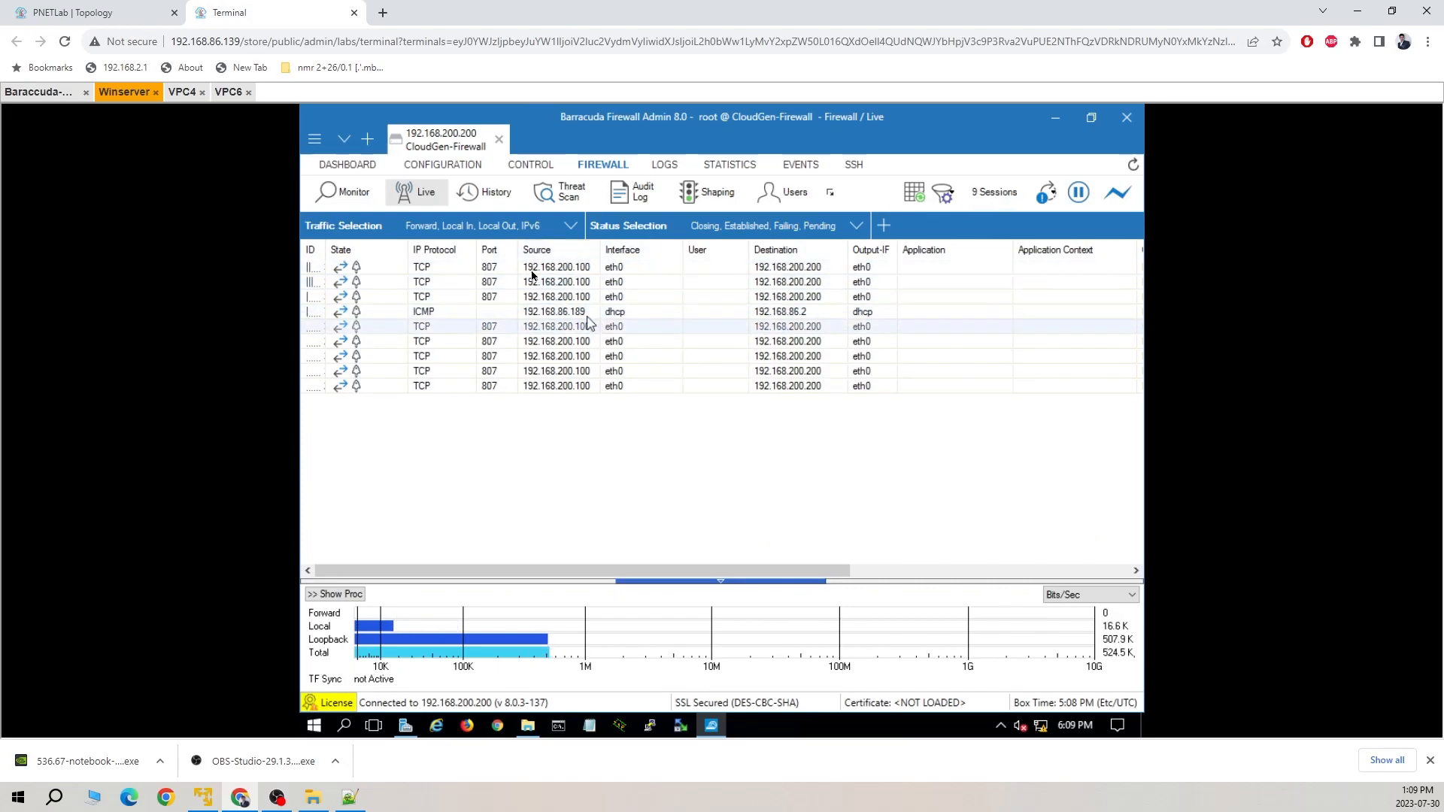
left_click(488, 197)
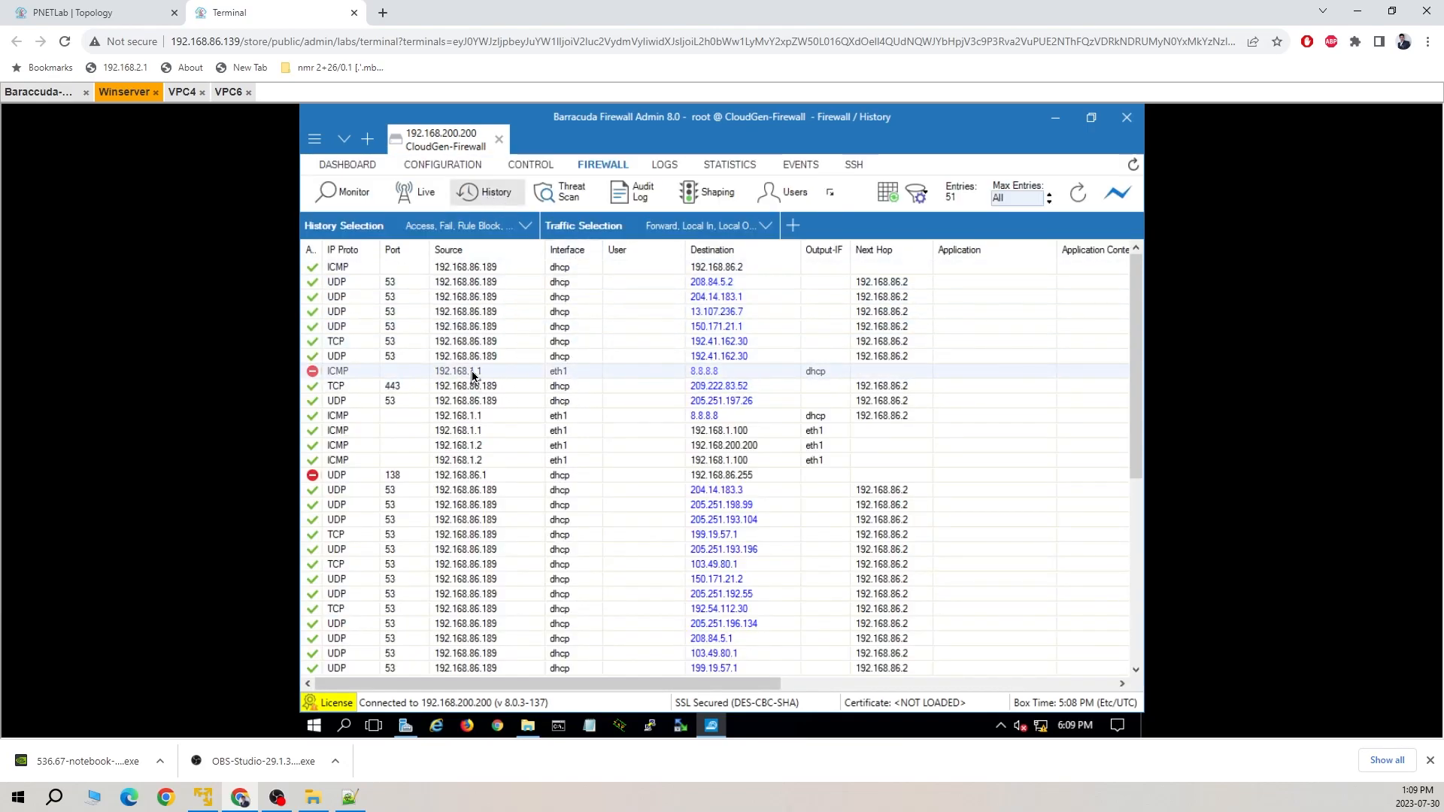
Check VPC4's address in the topology, and examine which rule handled its ICMP entry to 8.8.8.8 in the firewall history
left_click(75, 12)
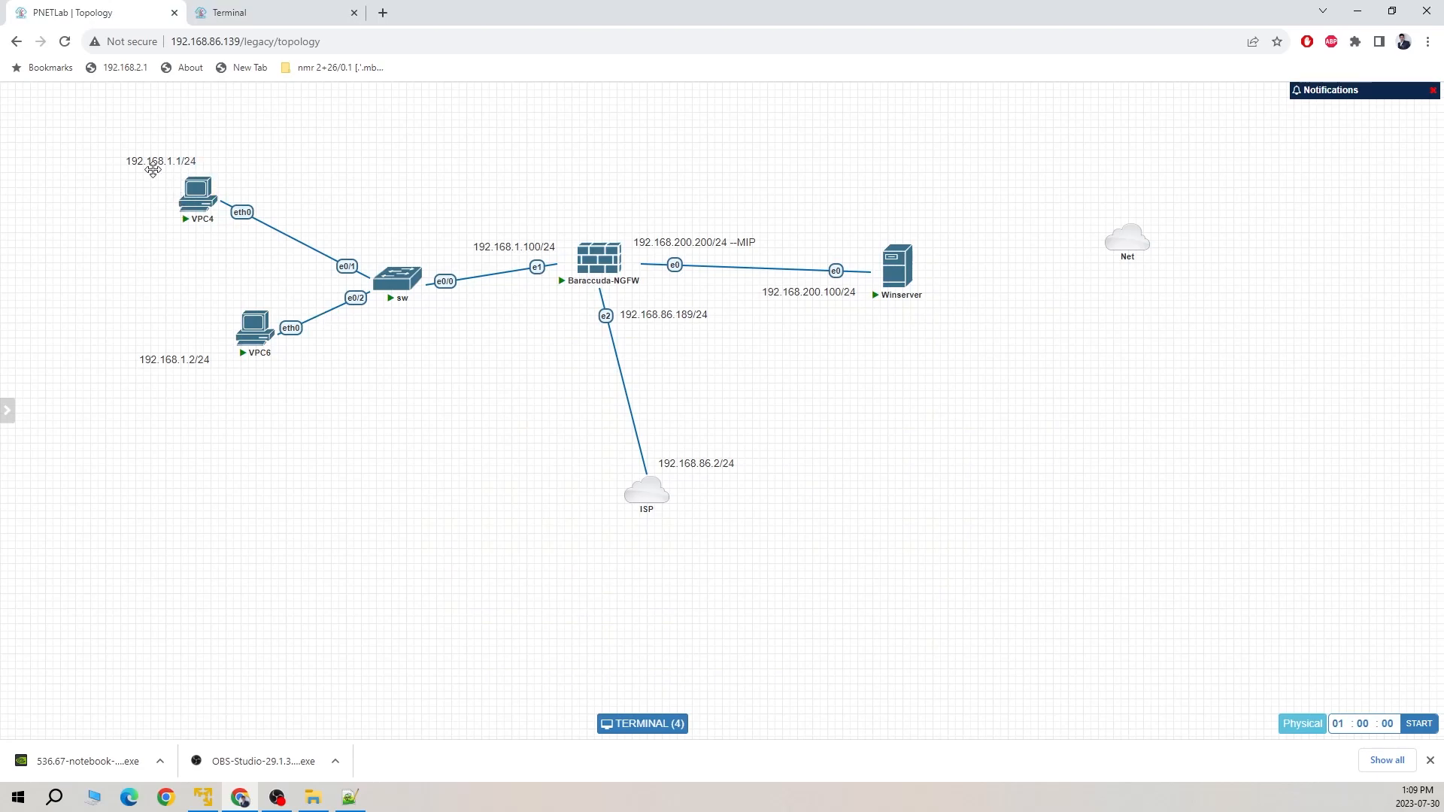
mouse_move(183, 175)
left_click(265, 16)
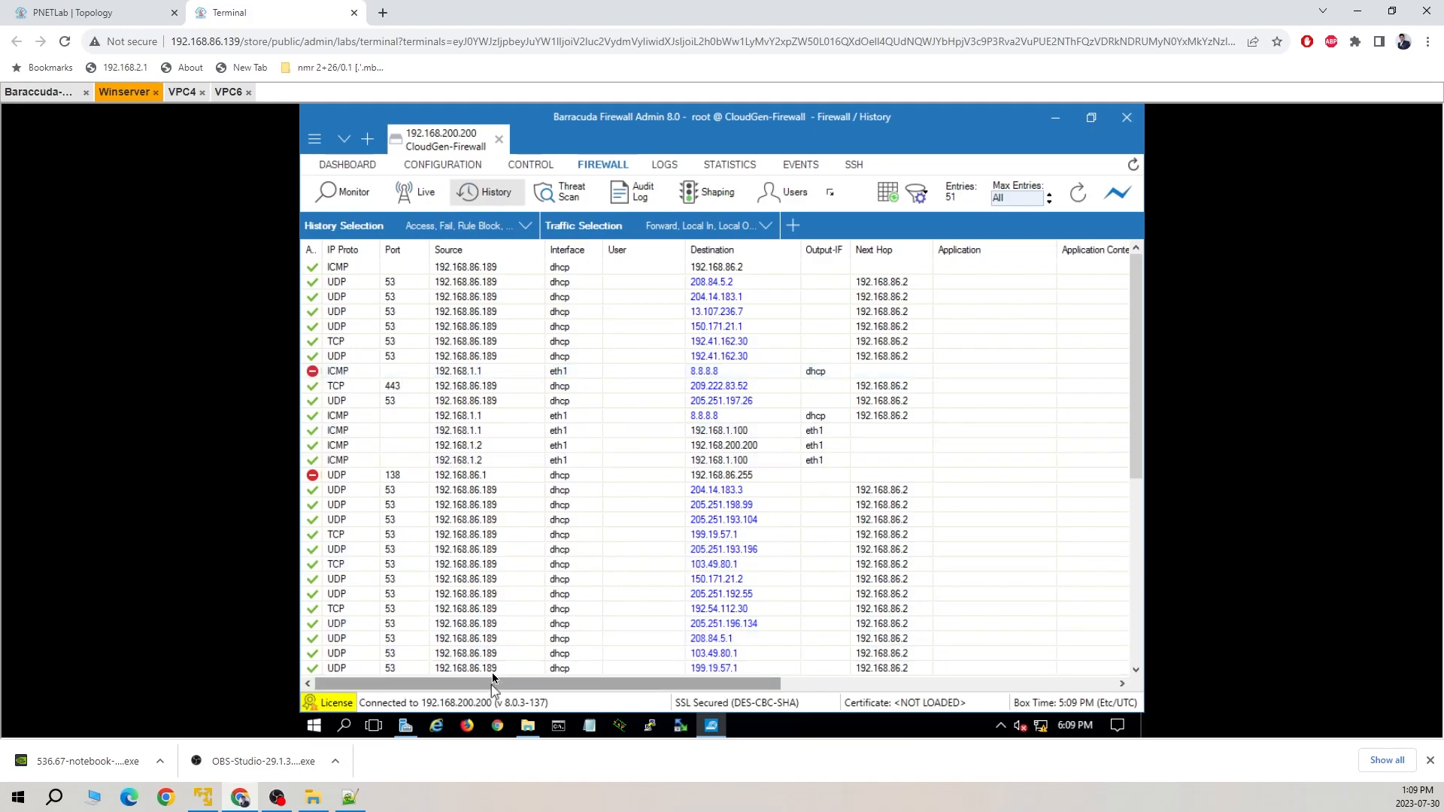
left_click(377, 371)
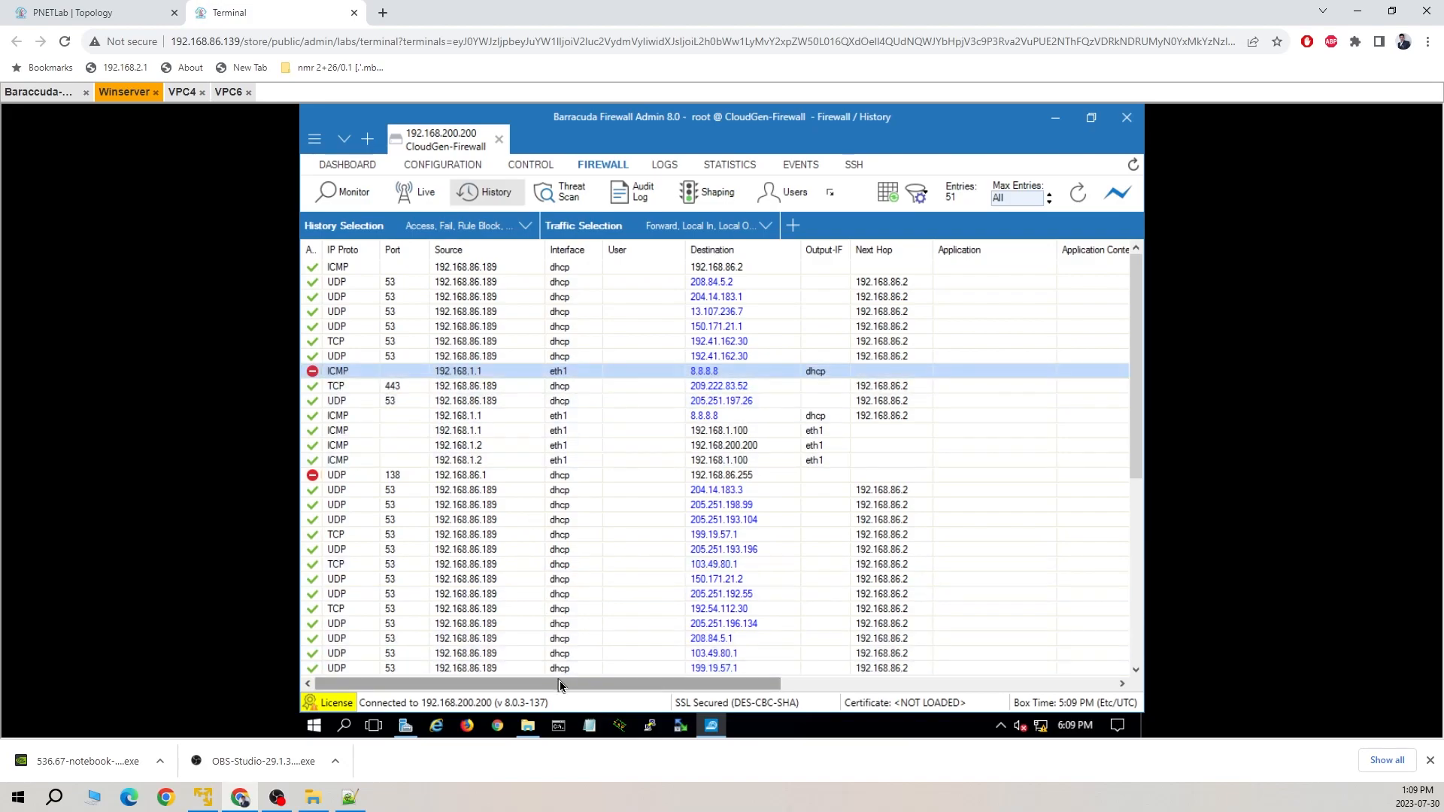
left_click_drag(568, 688, 794, 667)
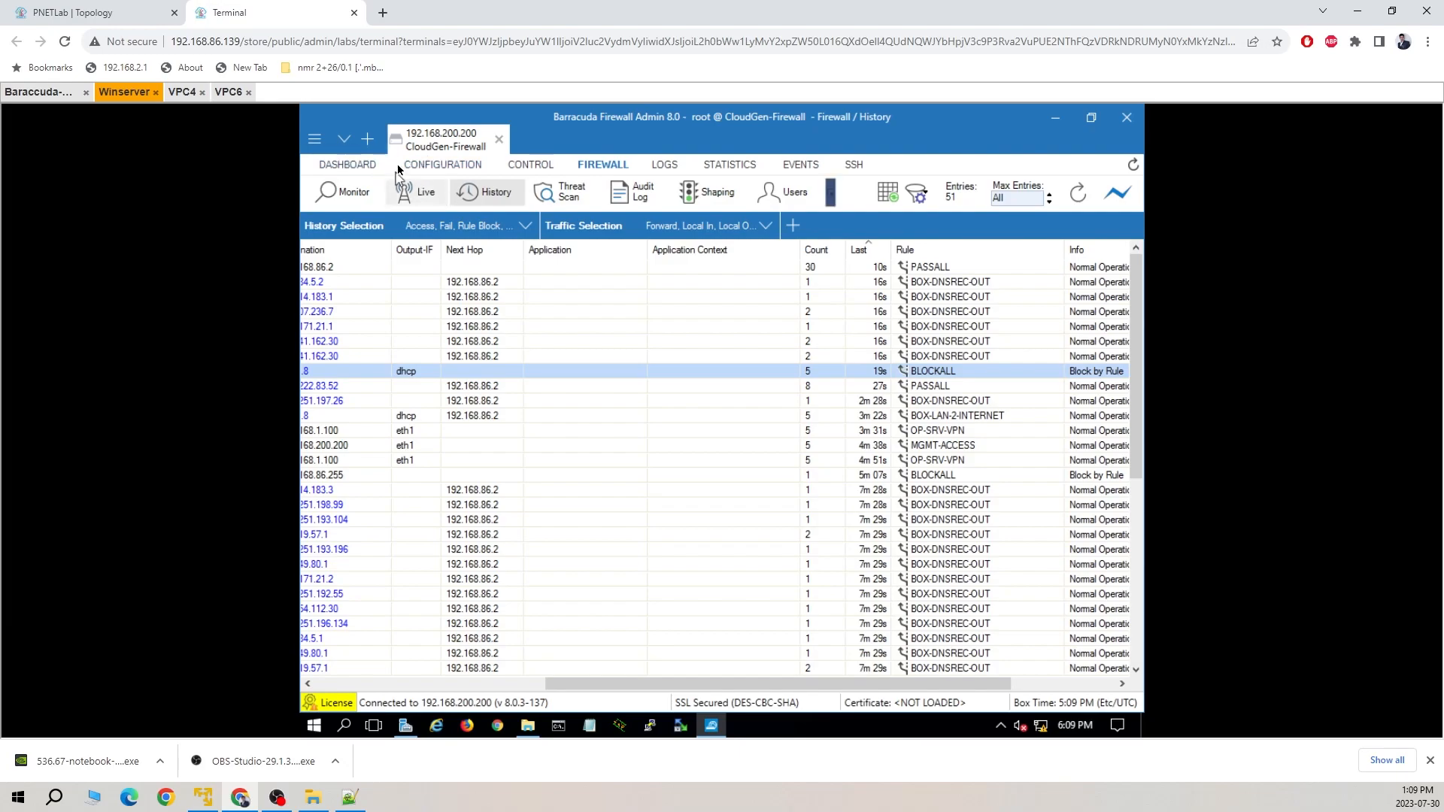
Add a new access rule to the forwarding rules configuration and set its action to Dst NAT
left_click(436, 166)
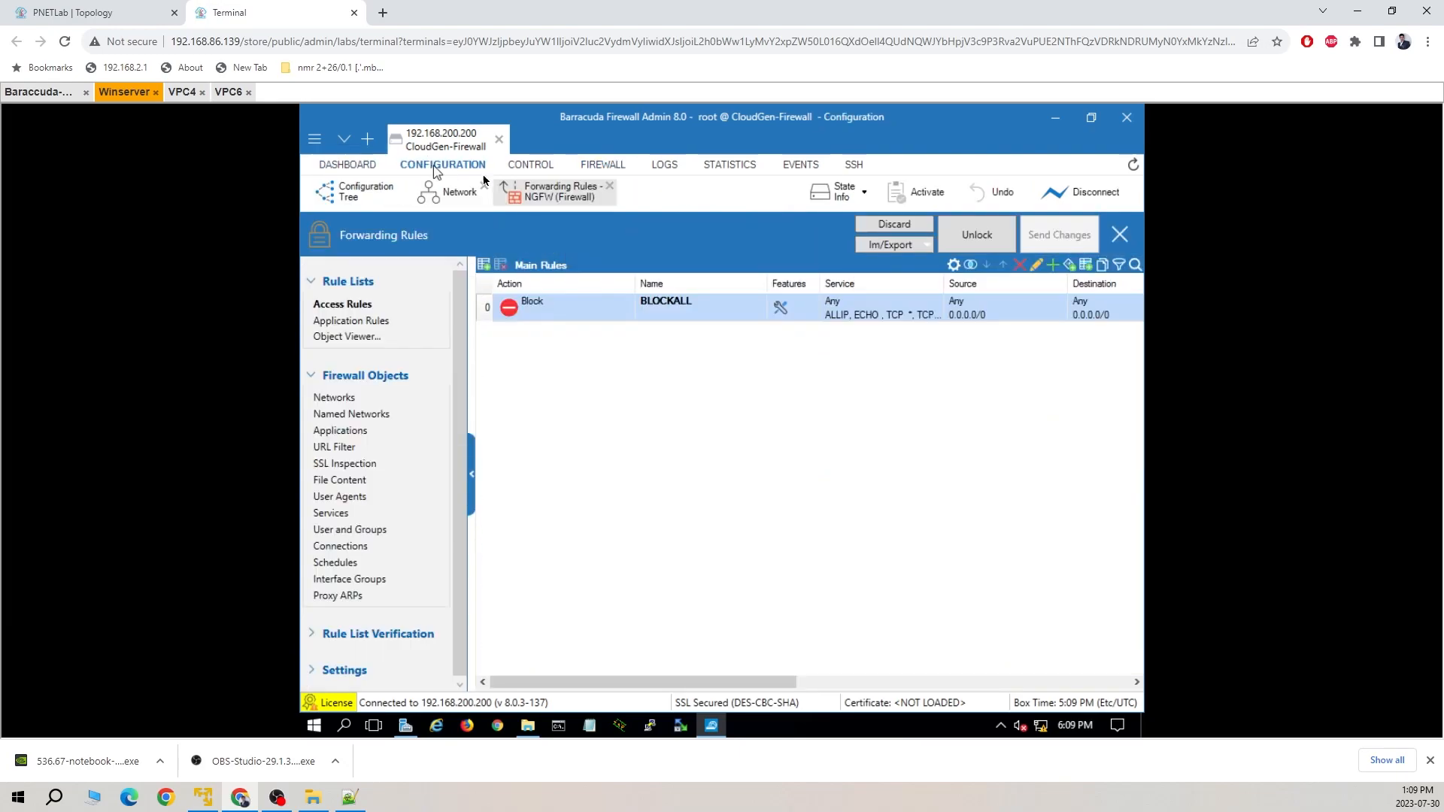
left_click(731, 408)
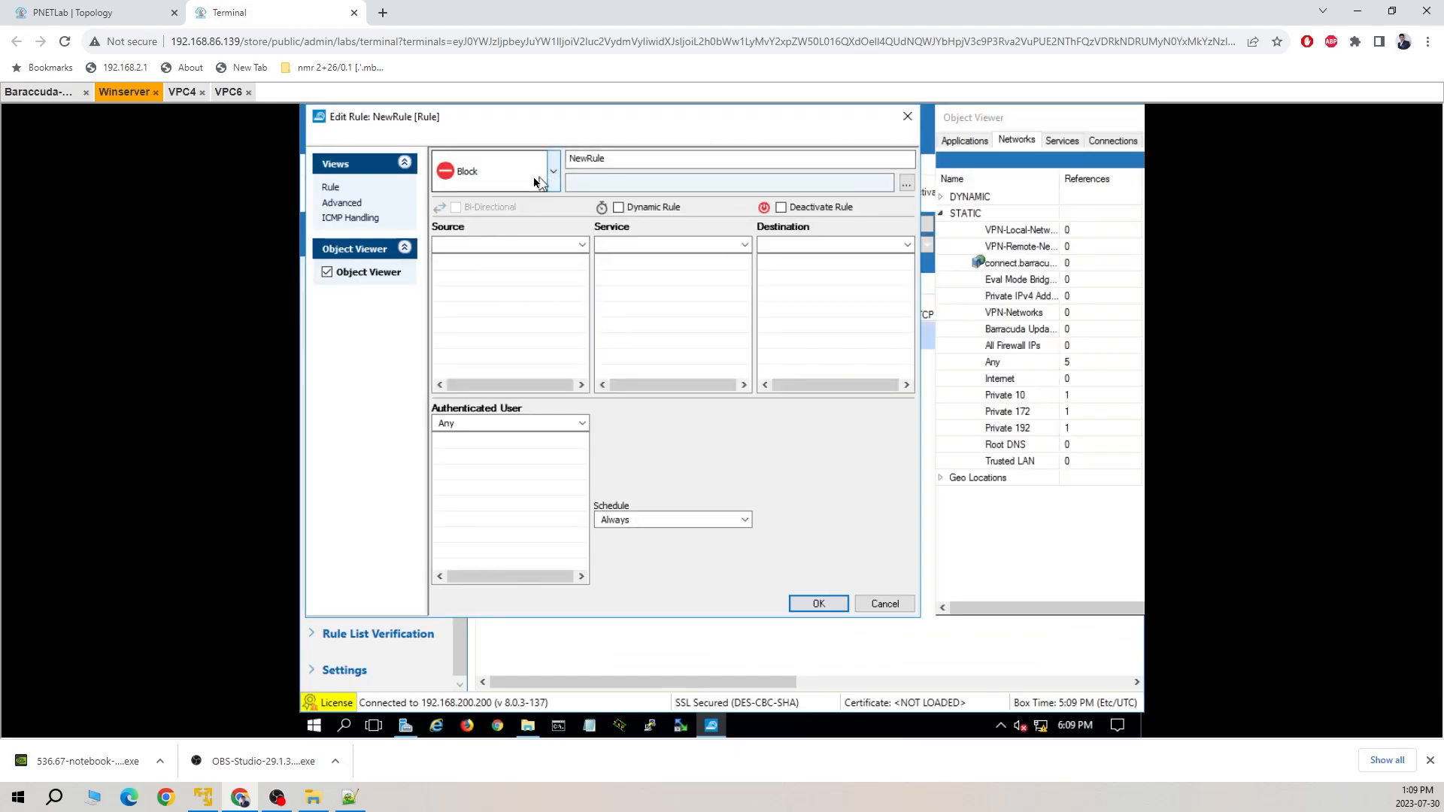
left_click(535, 177)
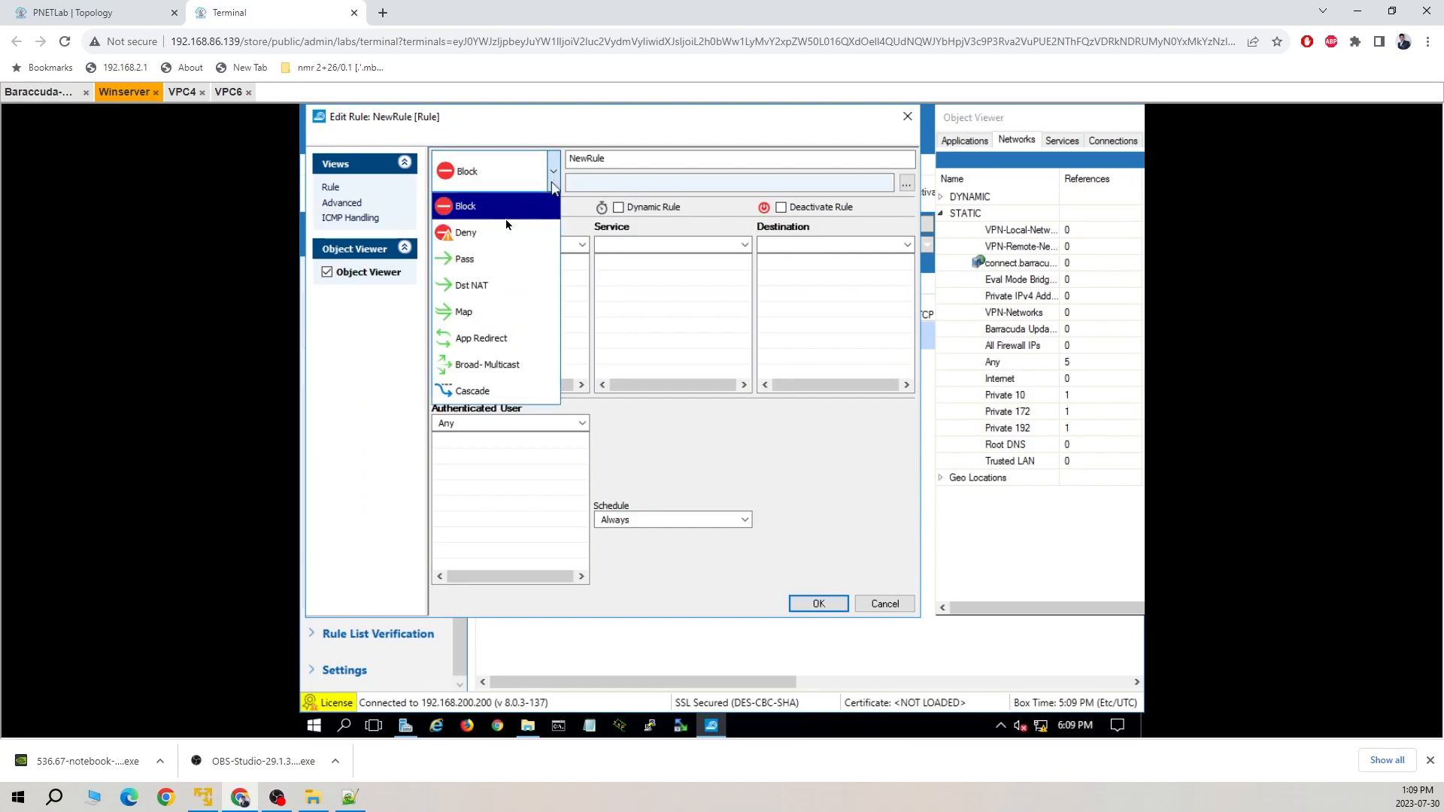
left_click(486, 286)
Set the new rule's source to Any, its service to Any and its destination to Internet
left_click(579, 245)
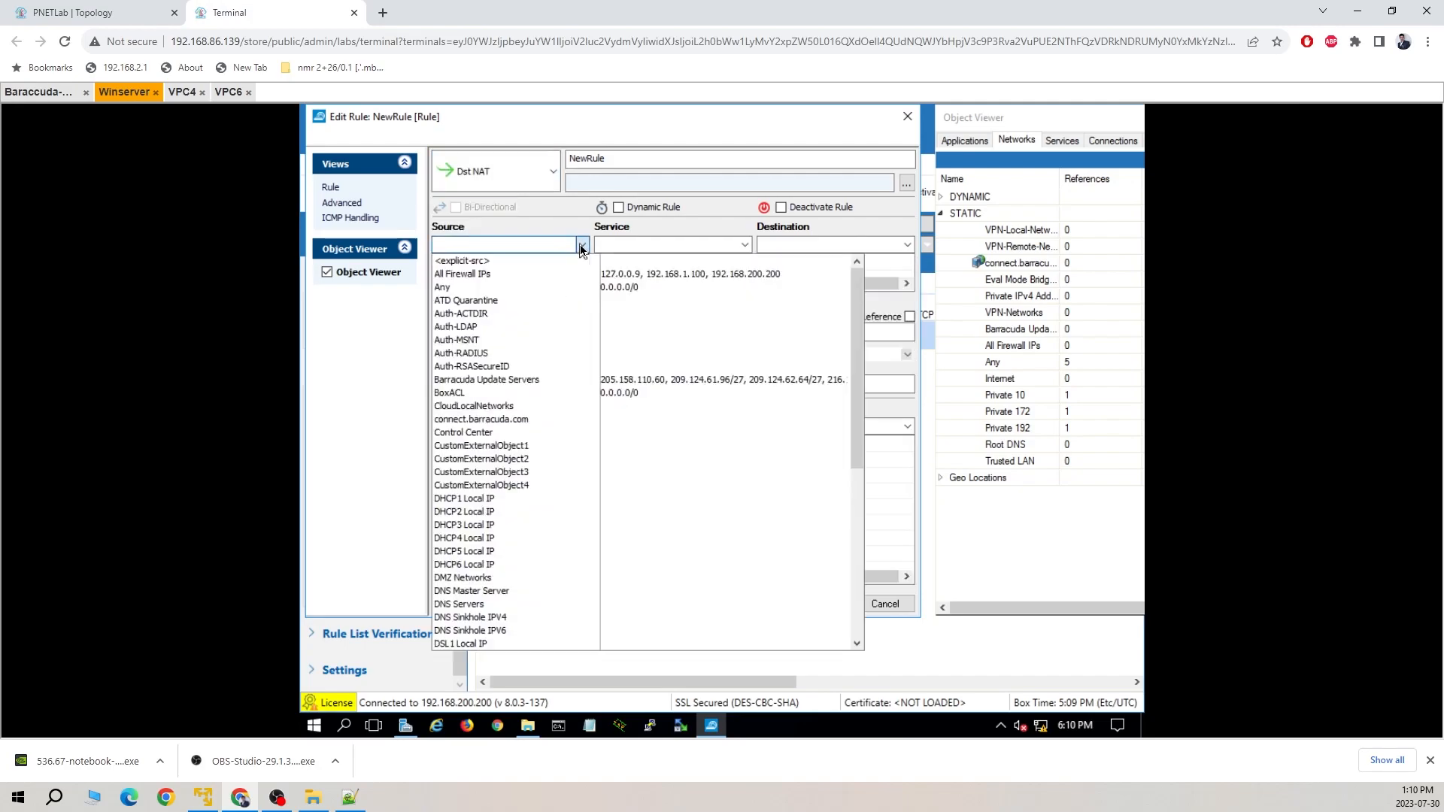
left_click(495, 288)
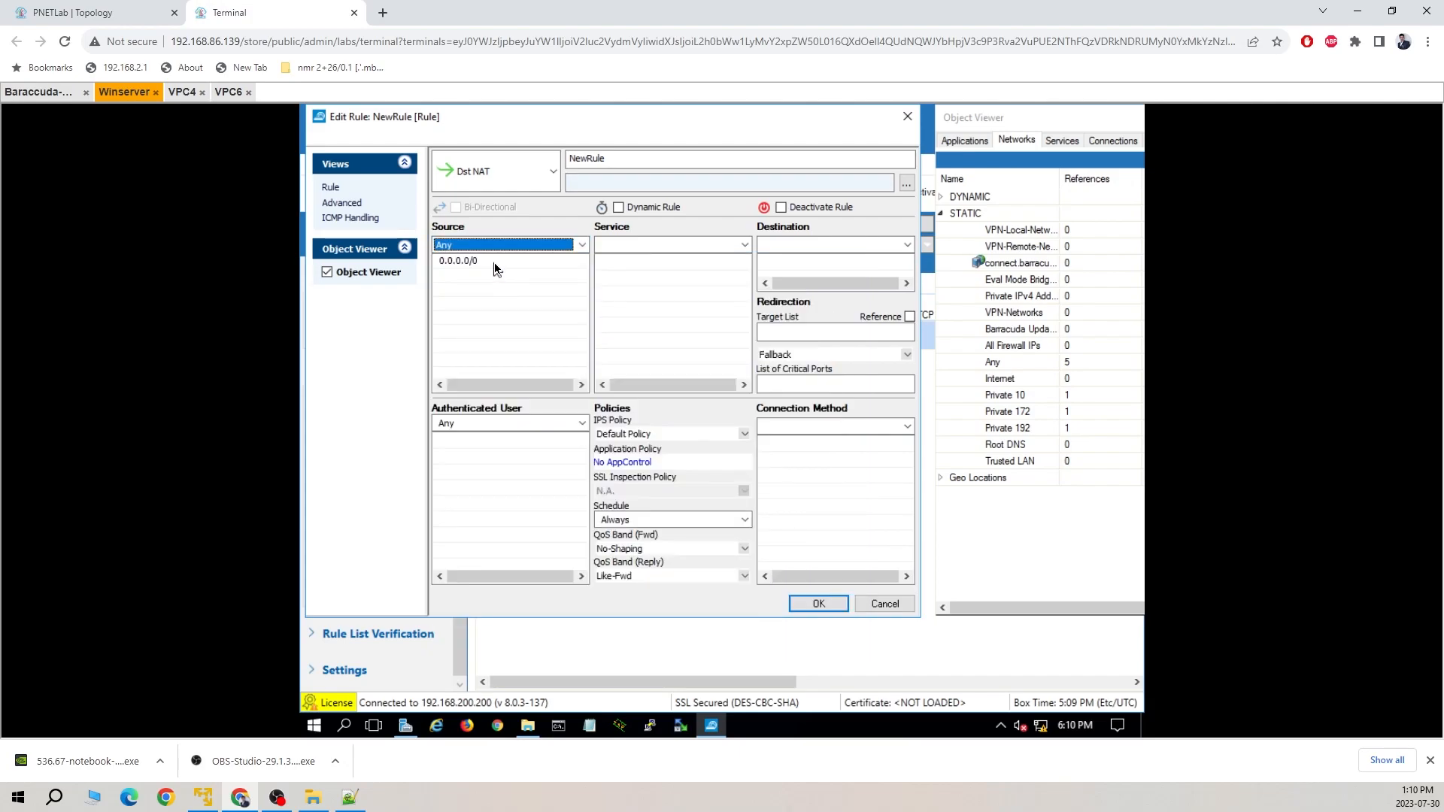
left_click(736, 243)
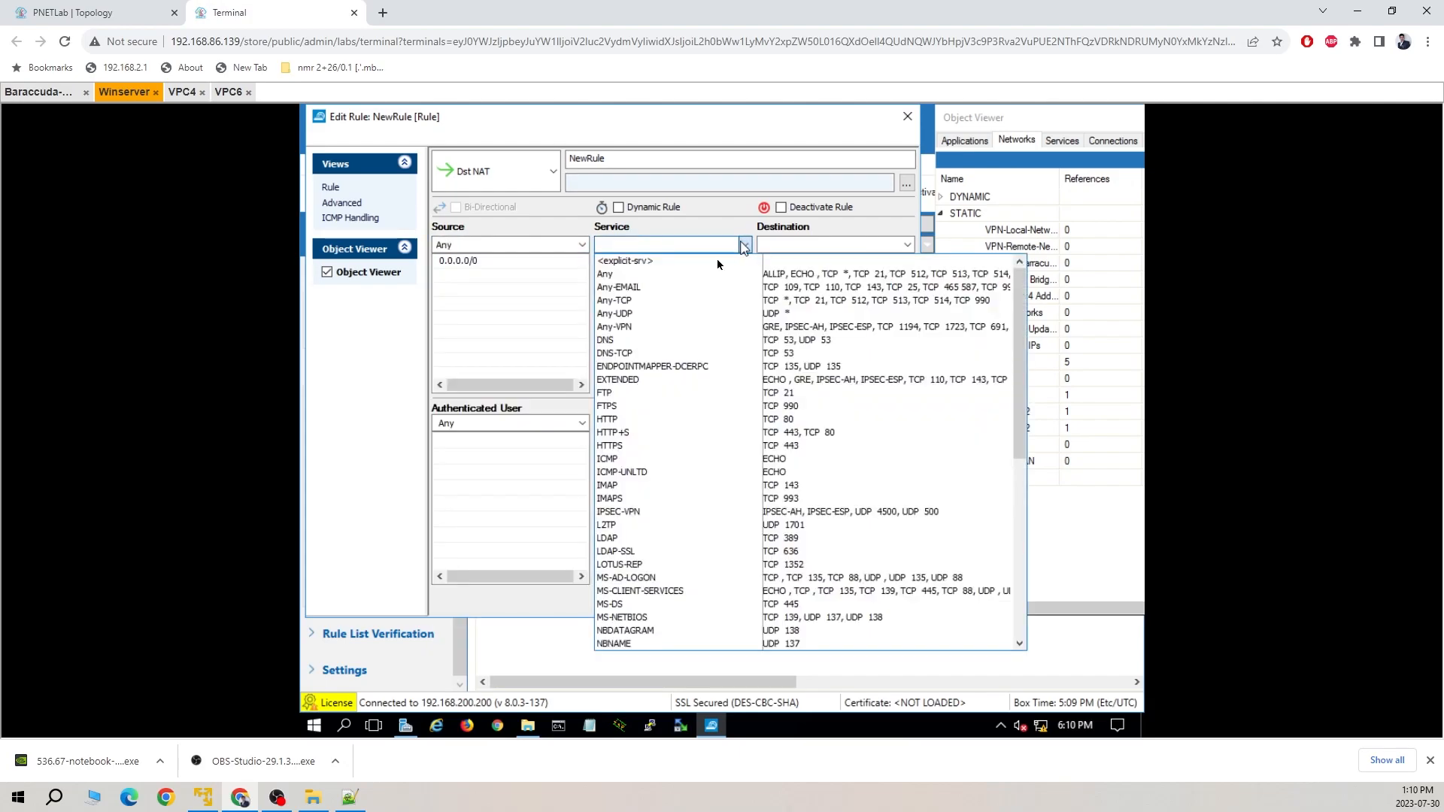
left_click(661, 280)
left_click(863, 245)
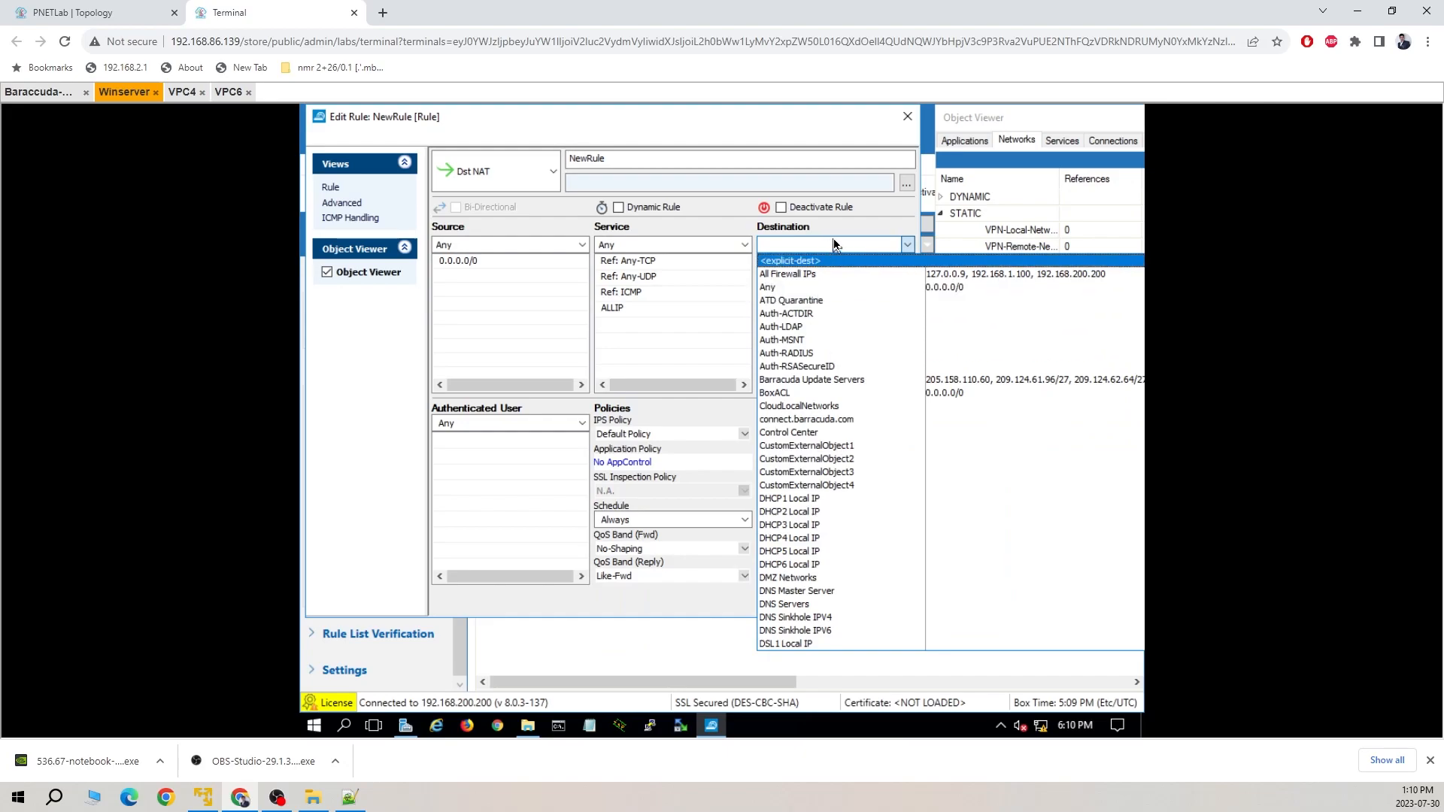
key("i")
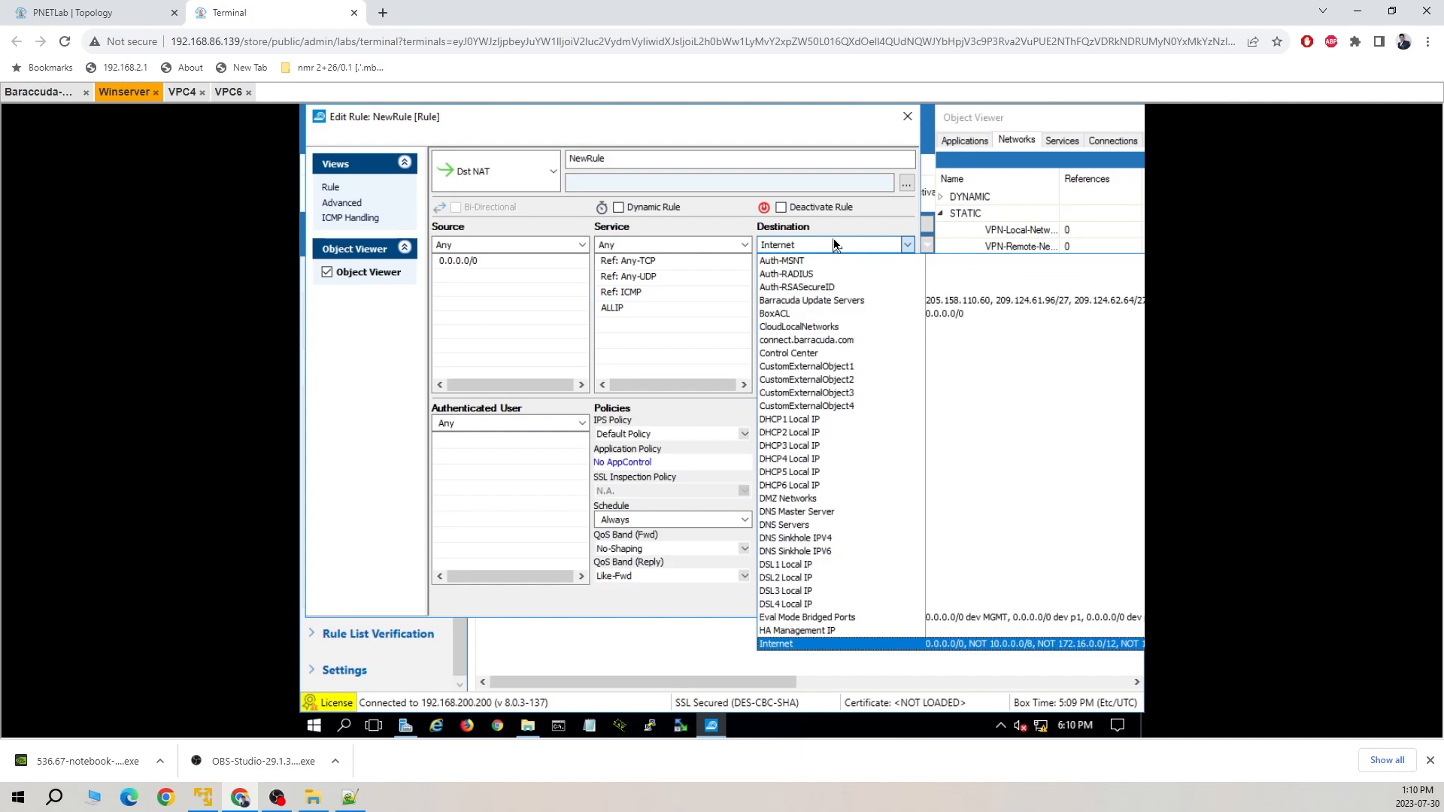
left_click(824, 644)
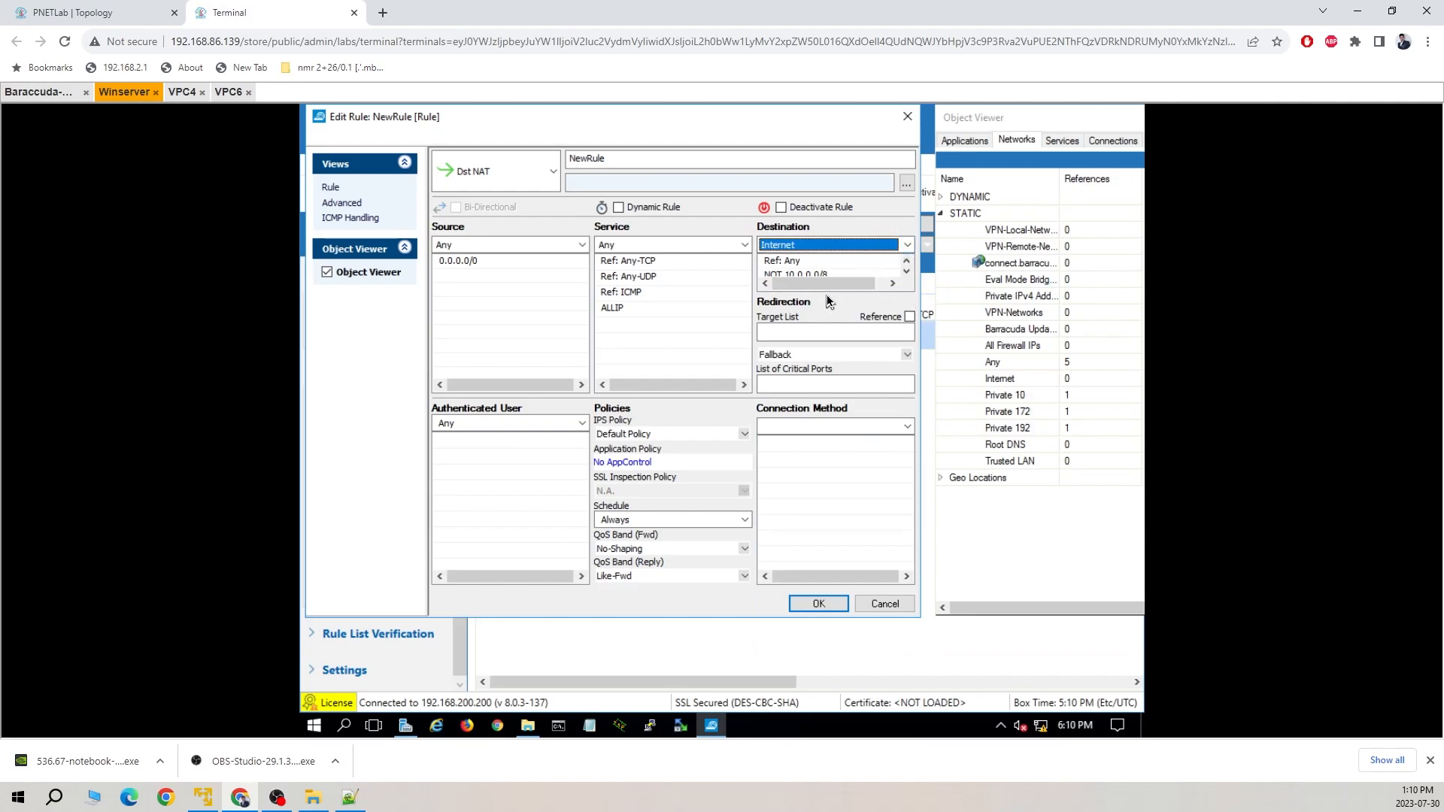
scroll(849, 272, "down", 1)
scroll(849, 272, "up", 1)
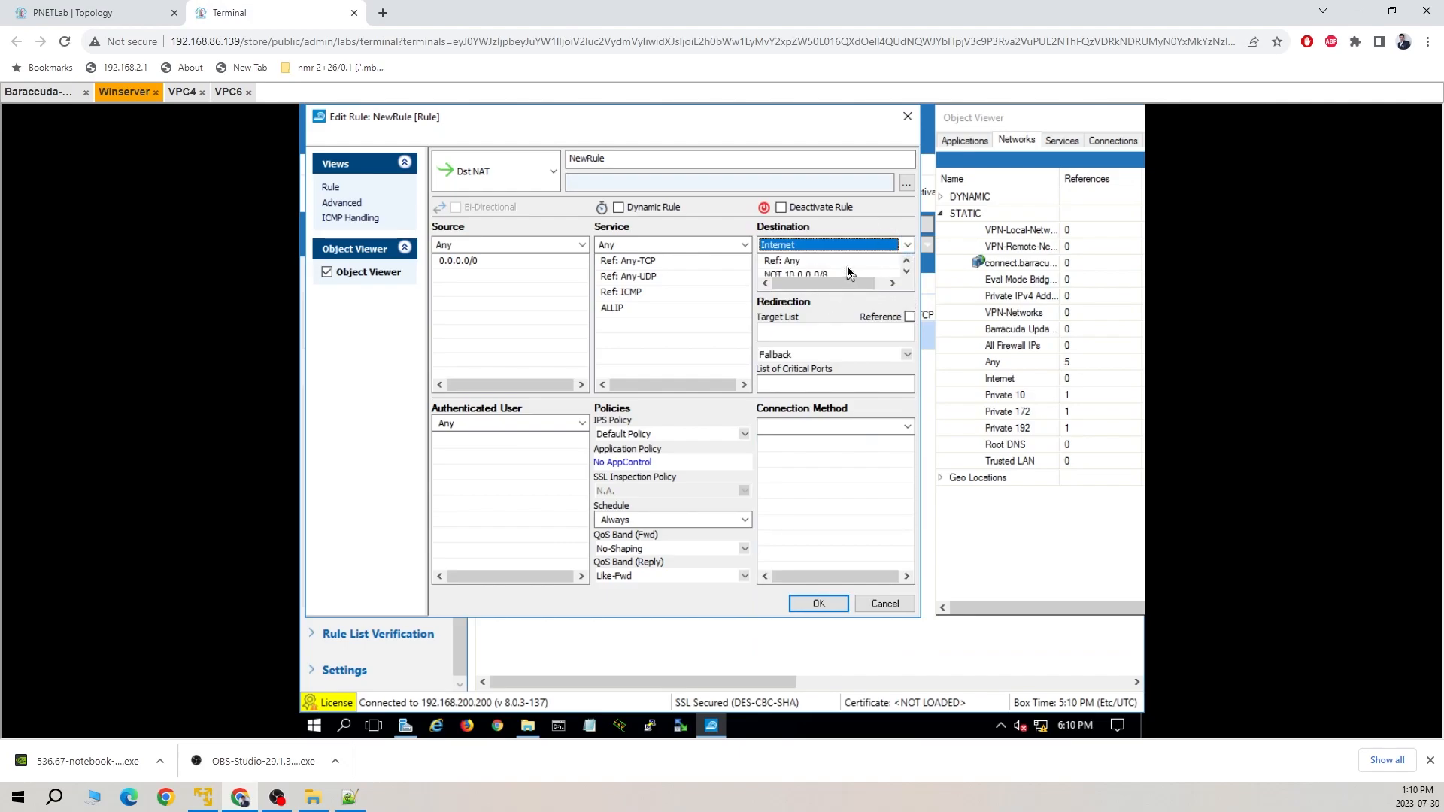
left_click(473, 261)
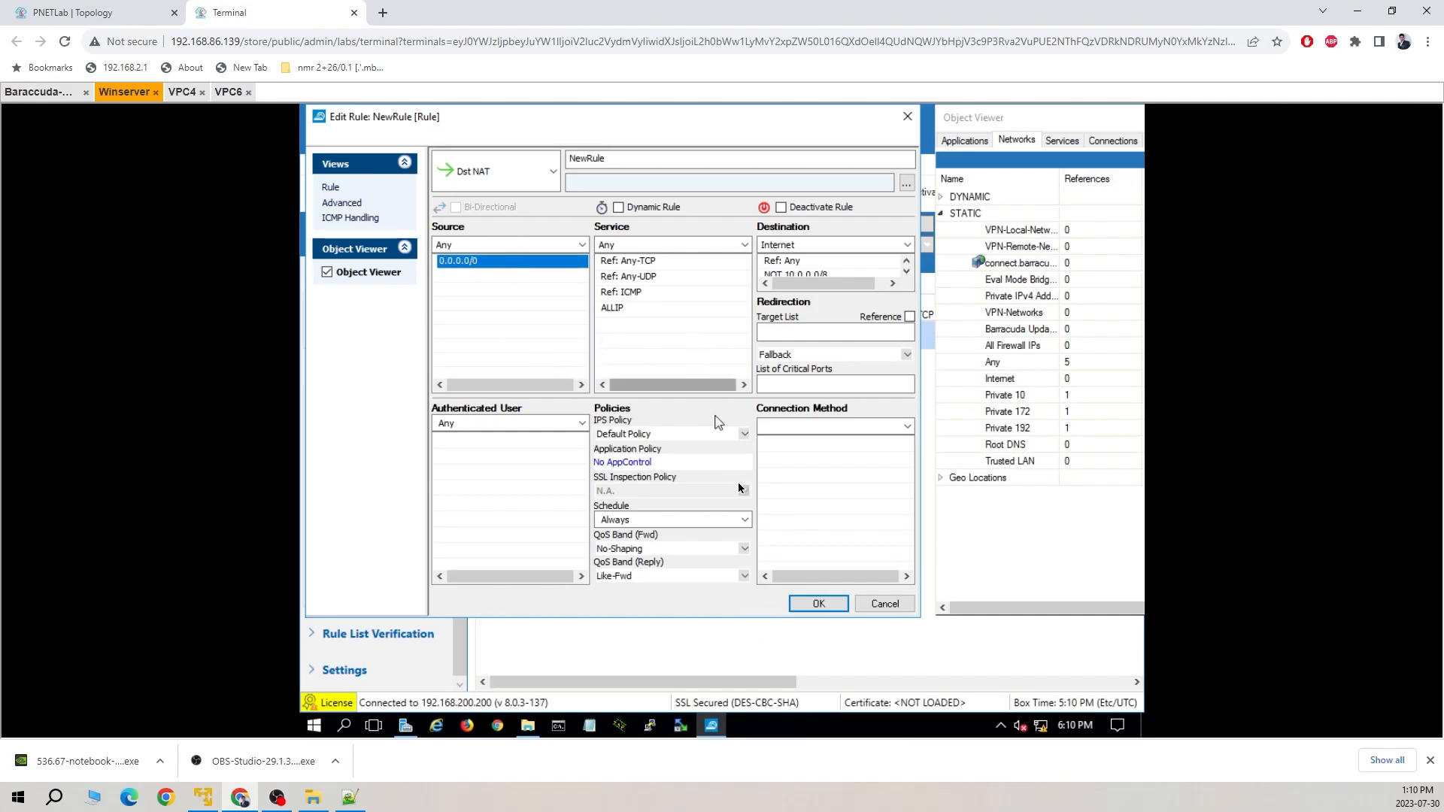
Set the rule's connection method to Dynamic NAT and try to save the rule with the Dst NAT action
left_click(833, 427)
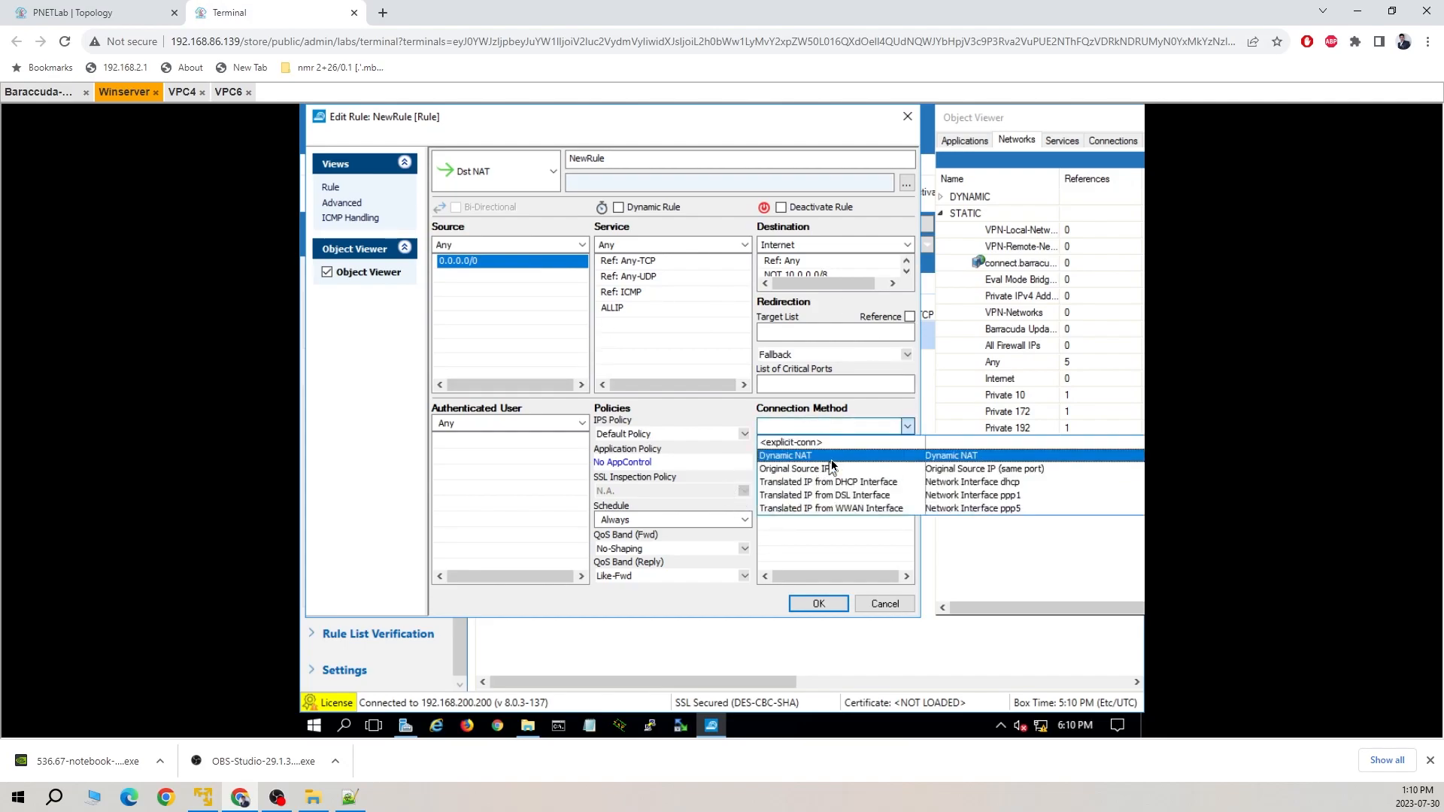
left_click(833, 461)
left_click(818, 603)
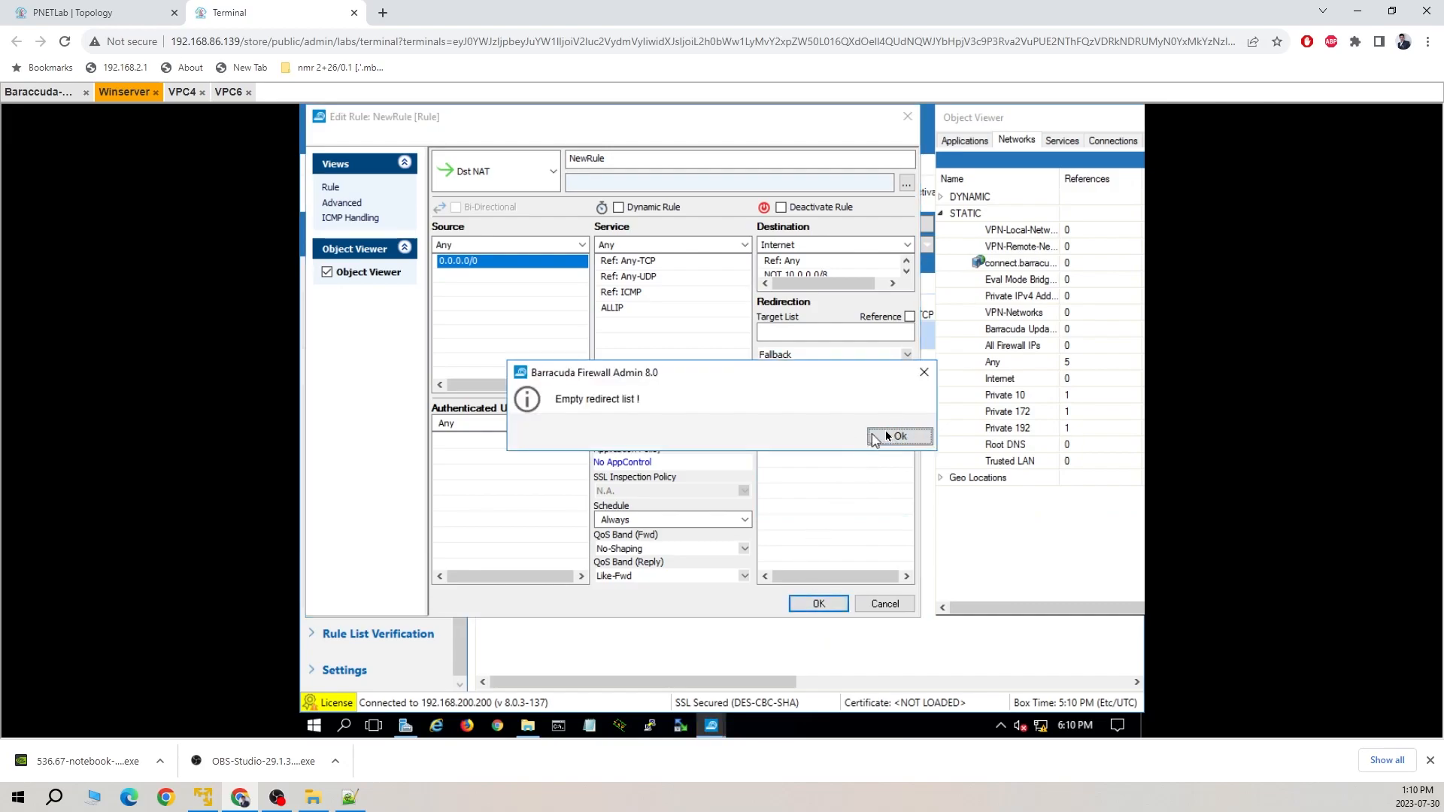
left_click(904, 440)
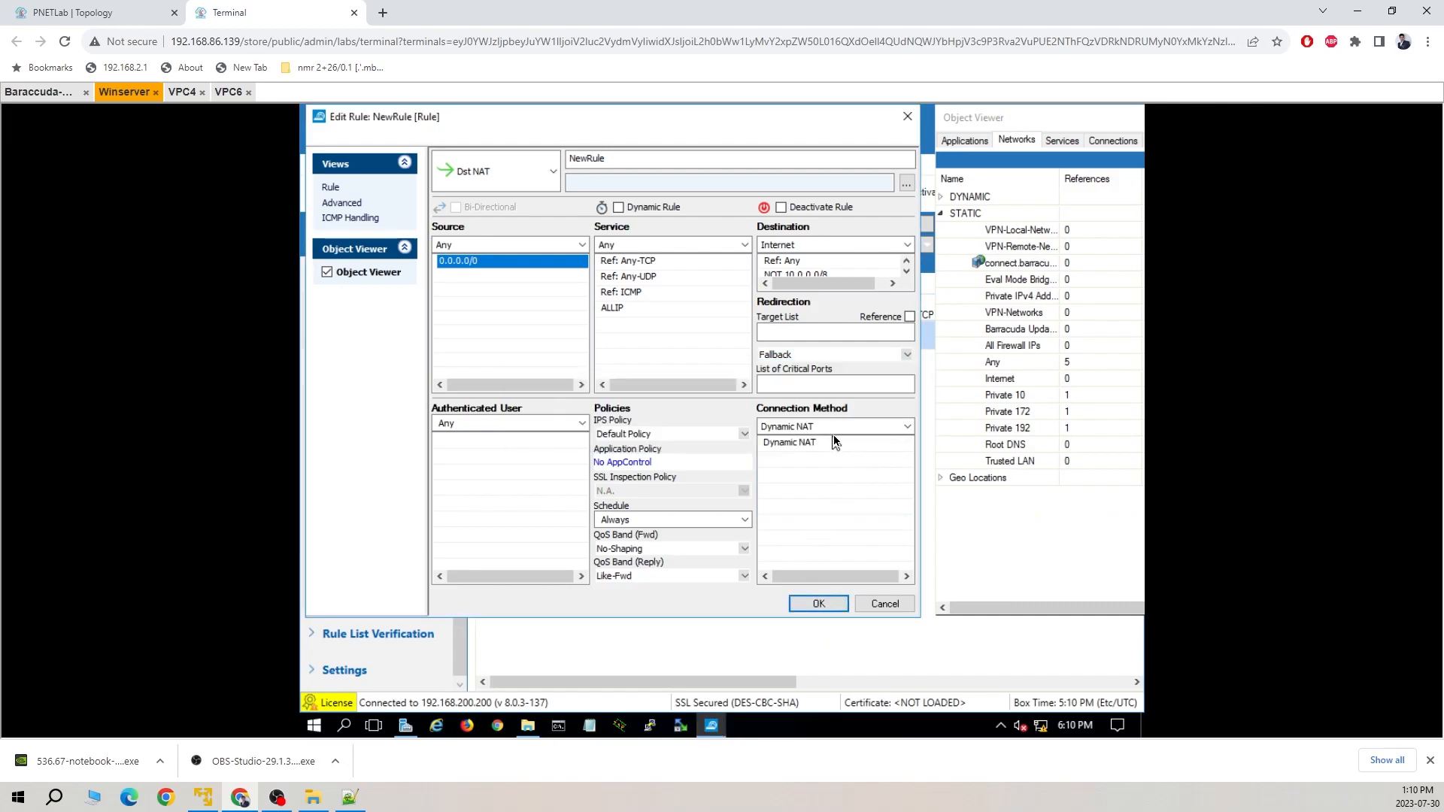
Change the rule's action to Pass, keep Dynamic NAT as the connection method, and save the rule
left_click(870, 427)
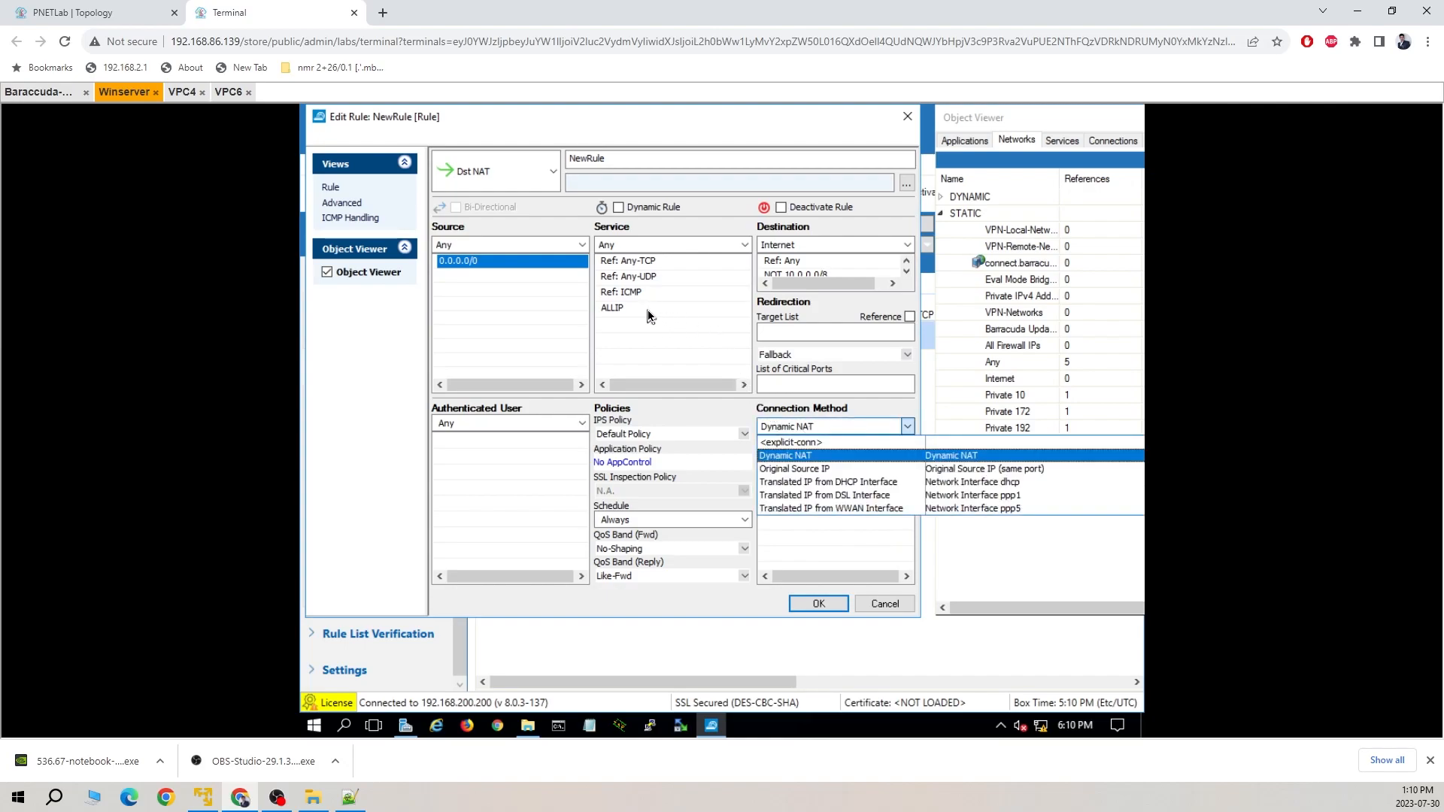
left_click(549, 165)
left_click(464, 259)
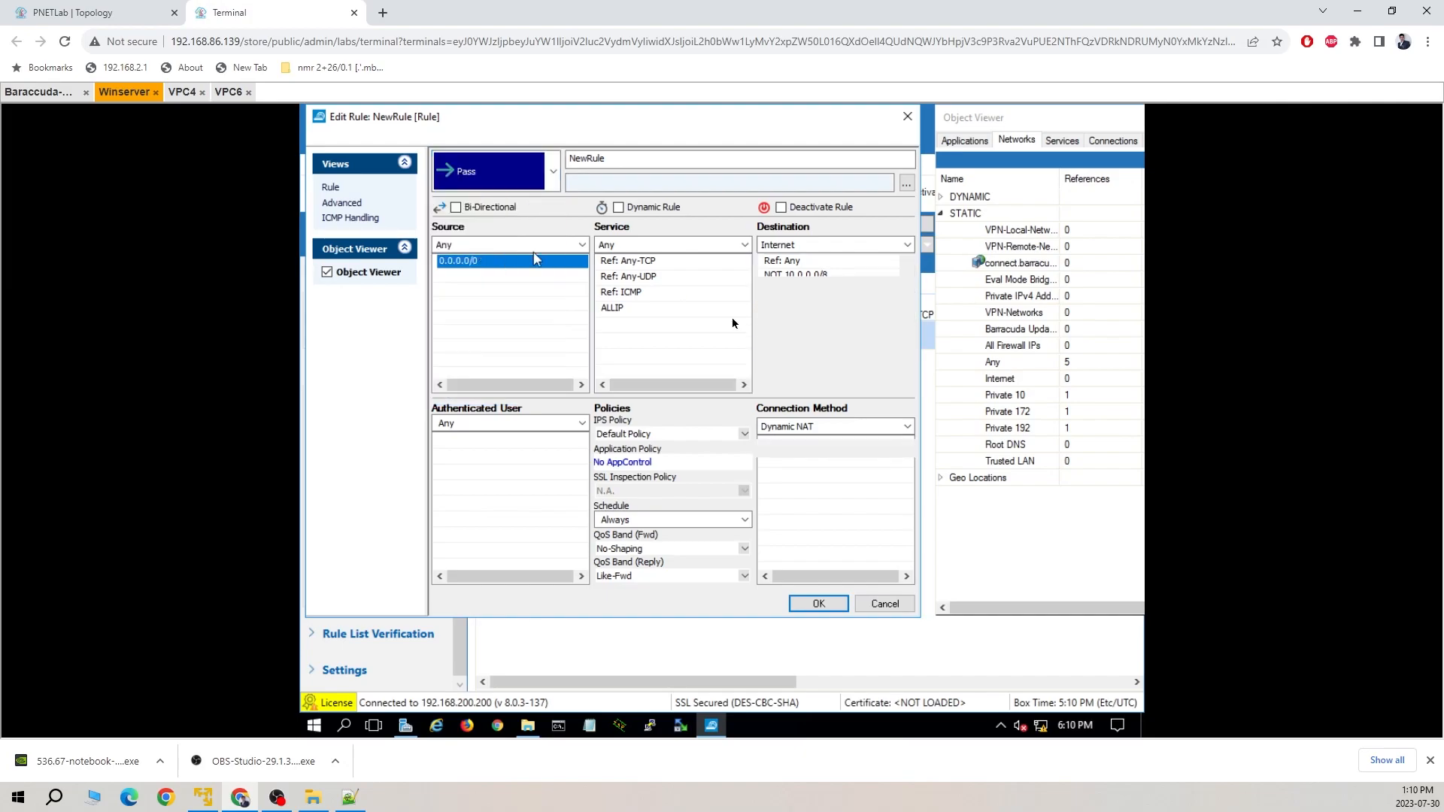
left_click(818, 604)
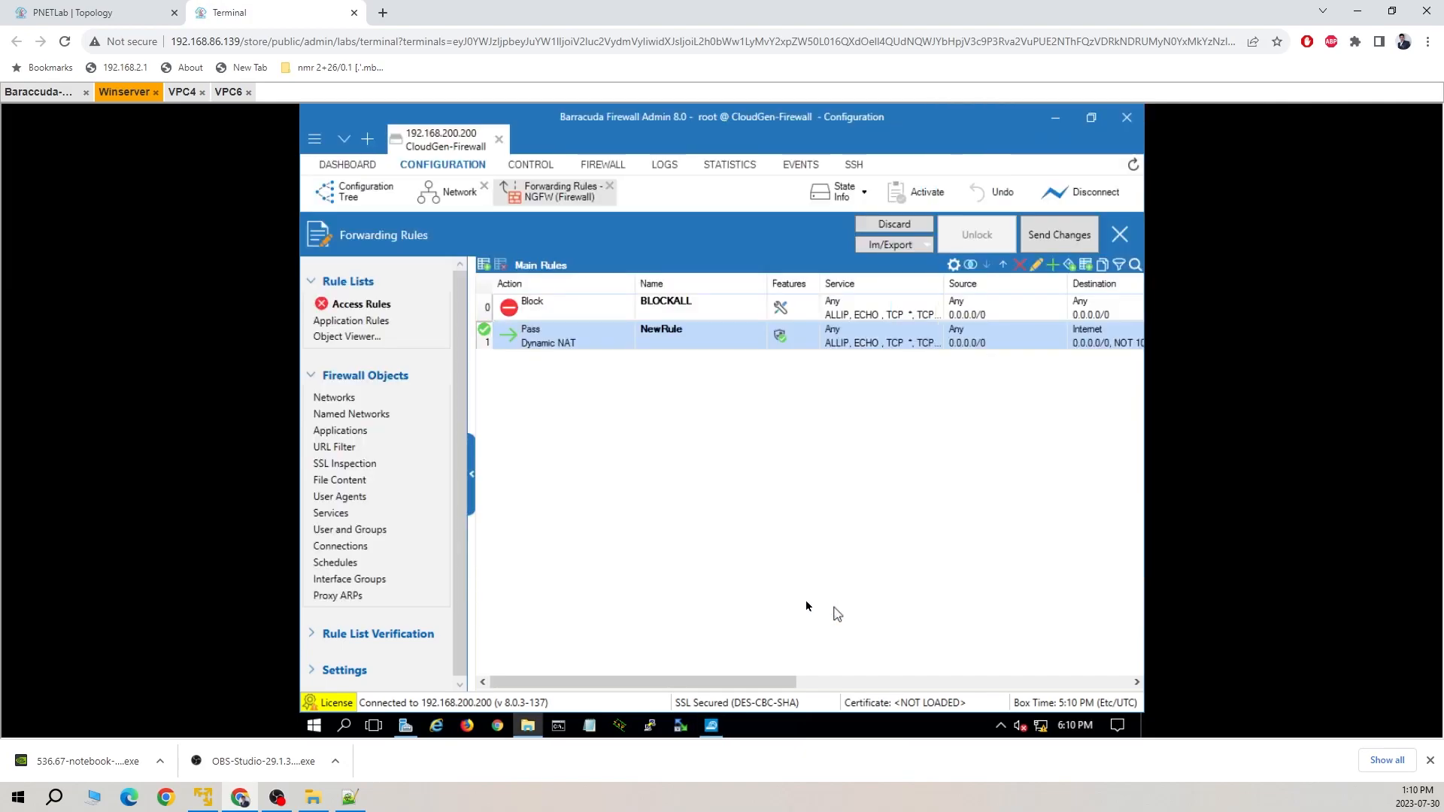
Move NewRule above BLOCKALL in the main rules, and send the changes to the firewall for activation
left_click_drag(485, 342, 547, 329)
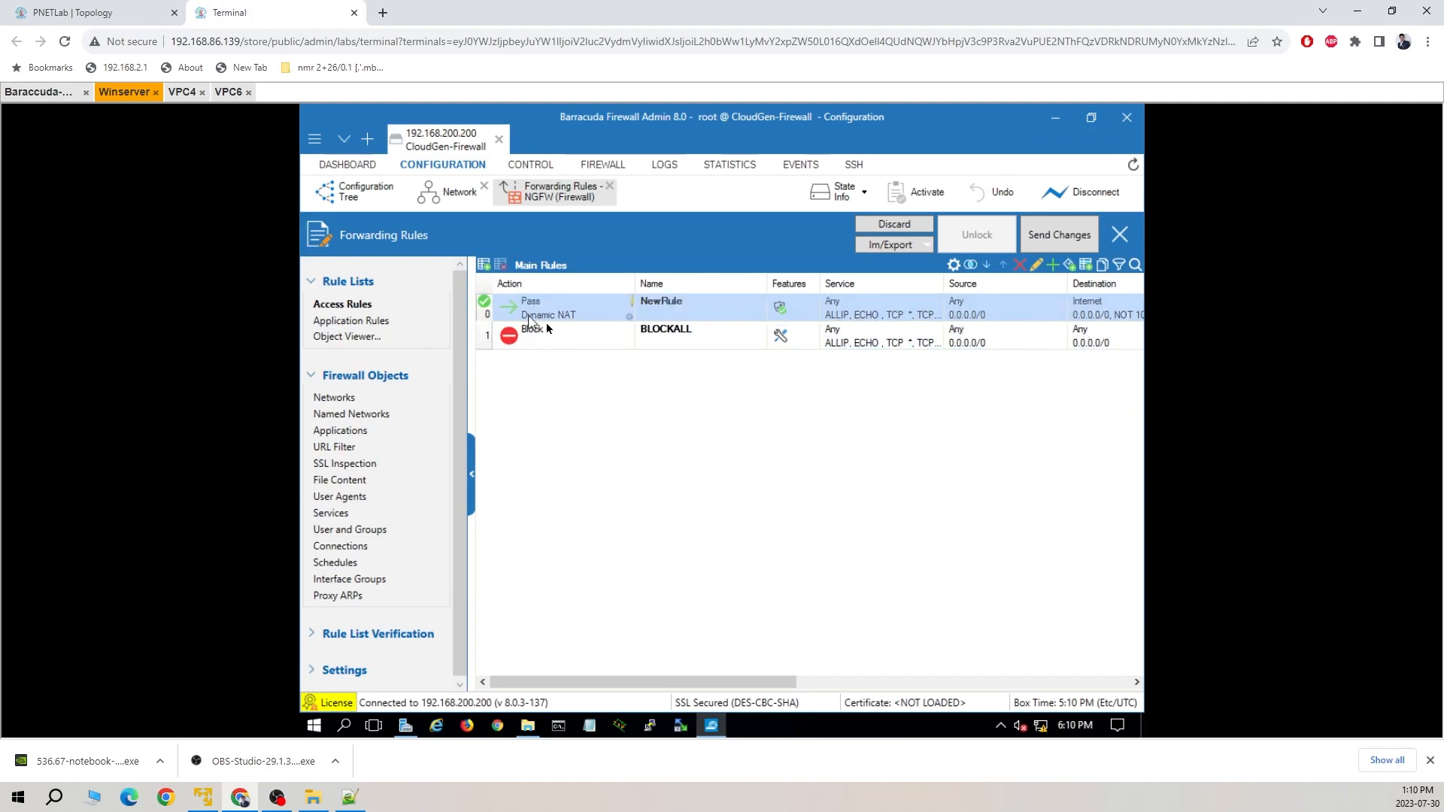
left_click(1059, 235)
left_click(917, 197)
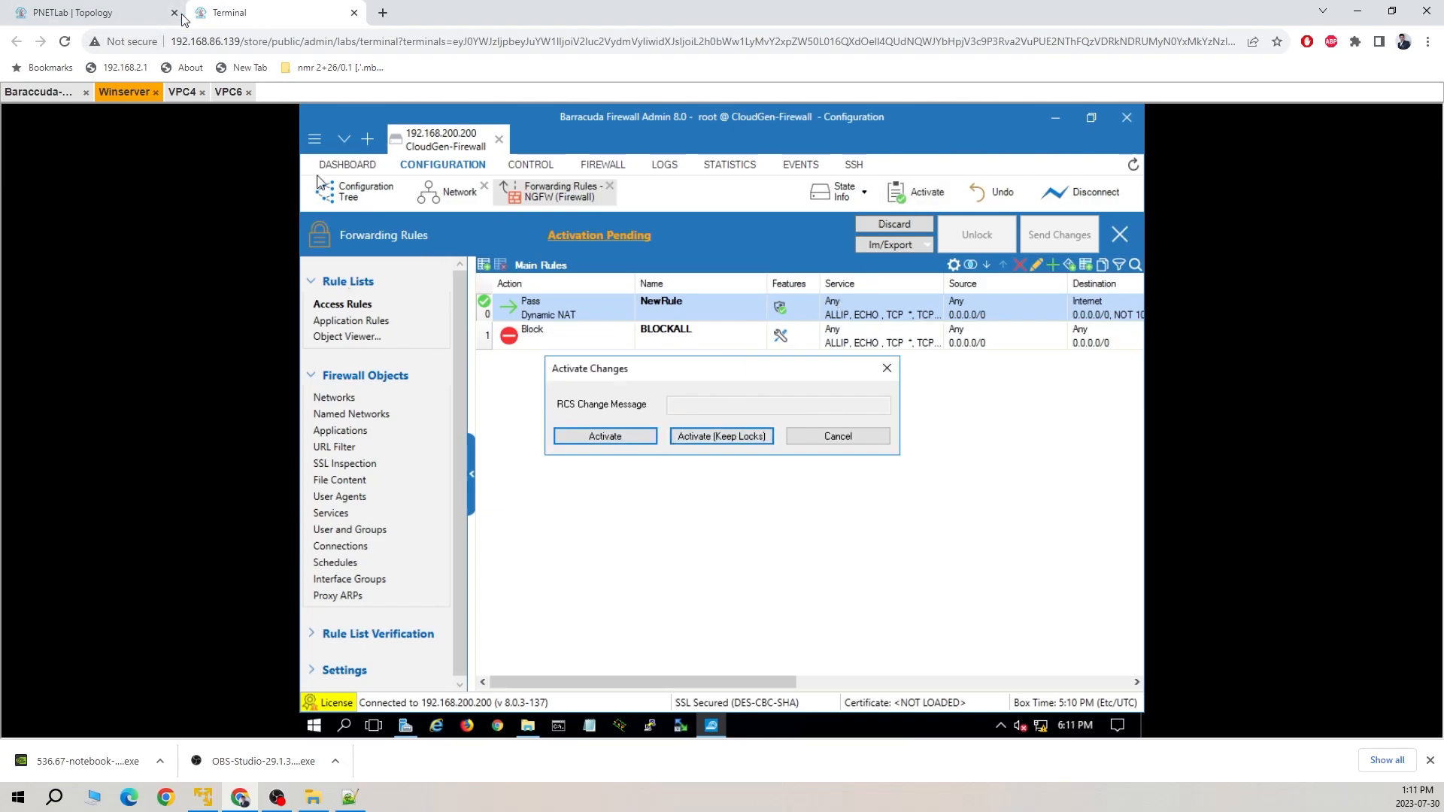
Start a continuous ping from VPC4's console with ping 8.8.8.8 -t
left_click(183, 92)
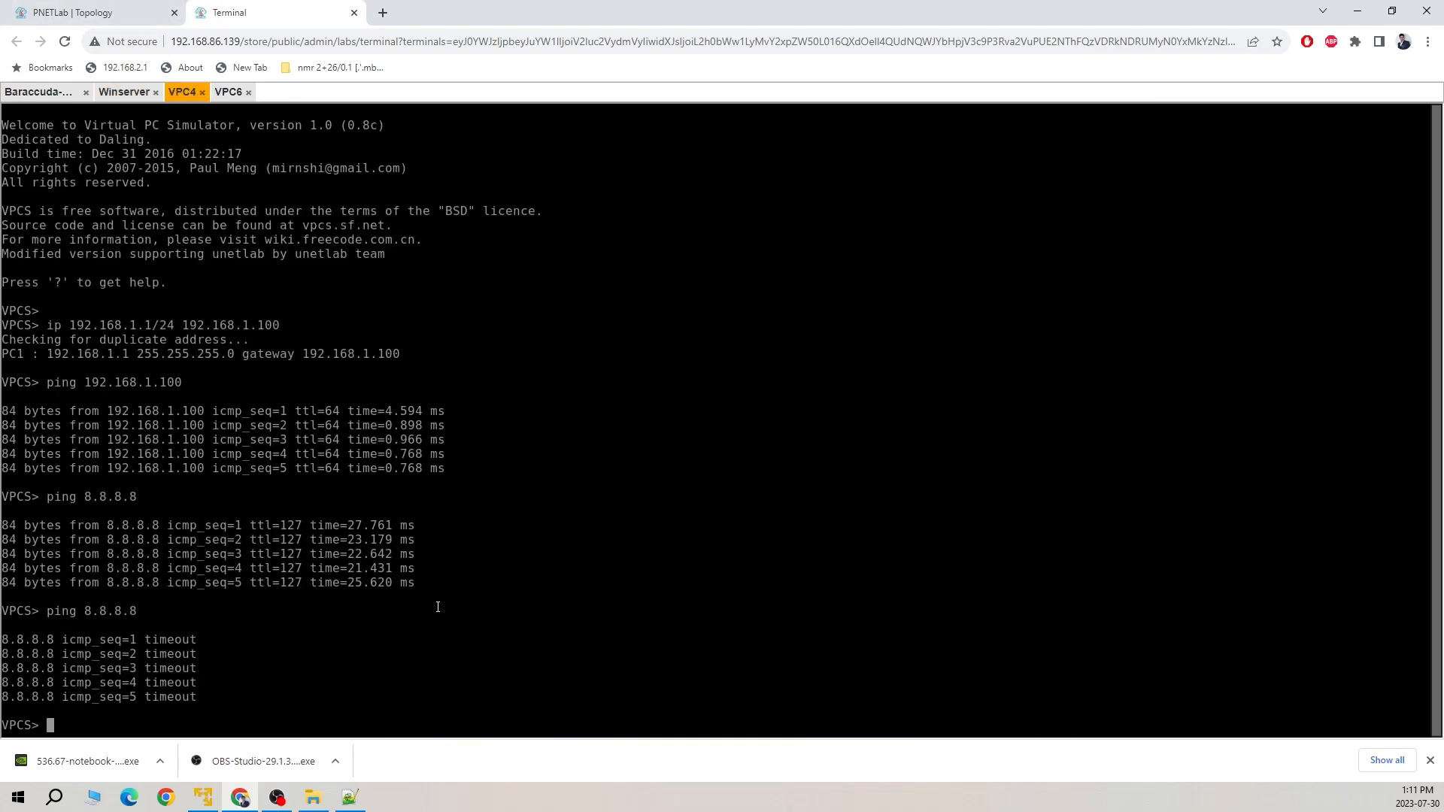
key("Up")
type("-t")
key("Return")
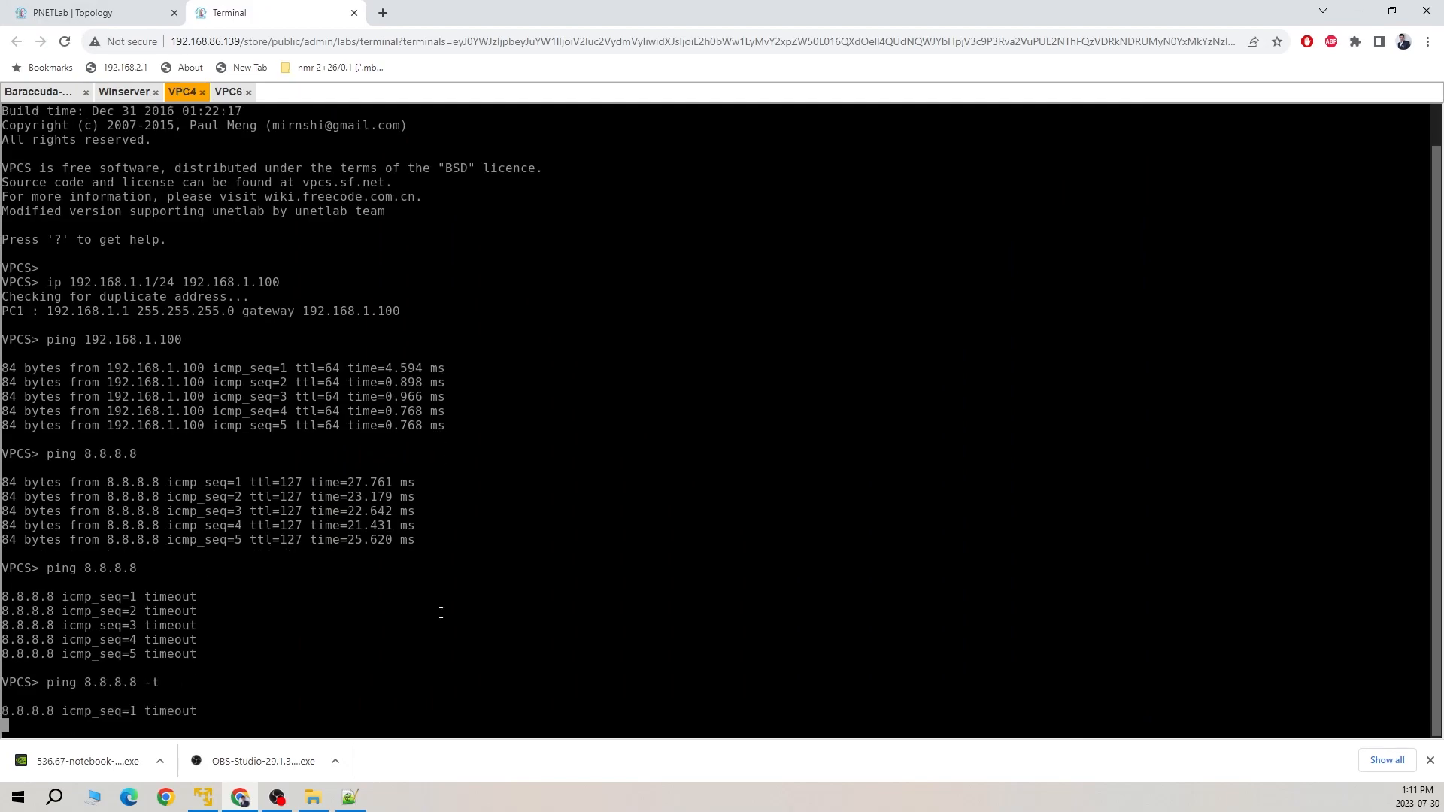
Activate the pending rule changes from Winserver, and check VPC4's running ping to 8.8.8.8 and the lab topology
left_click(124, 91)
left_click(631, 441)
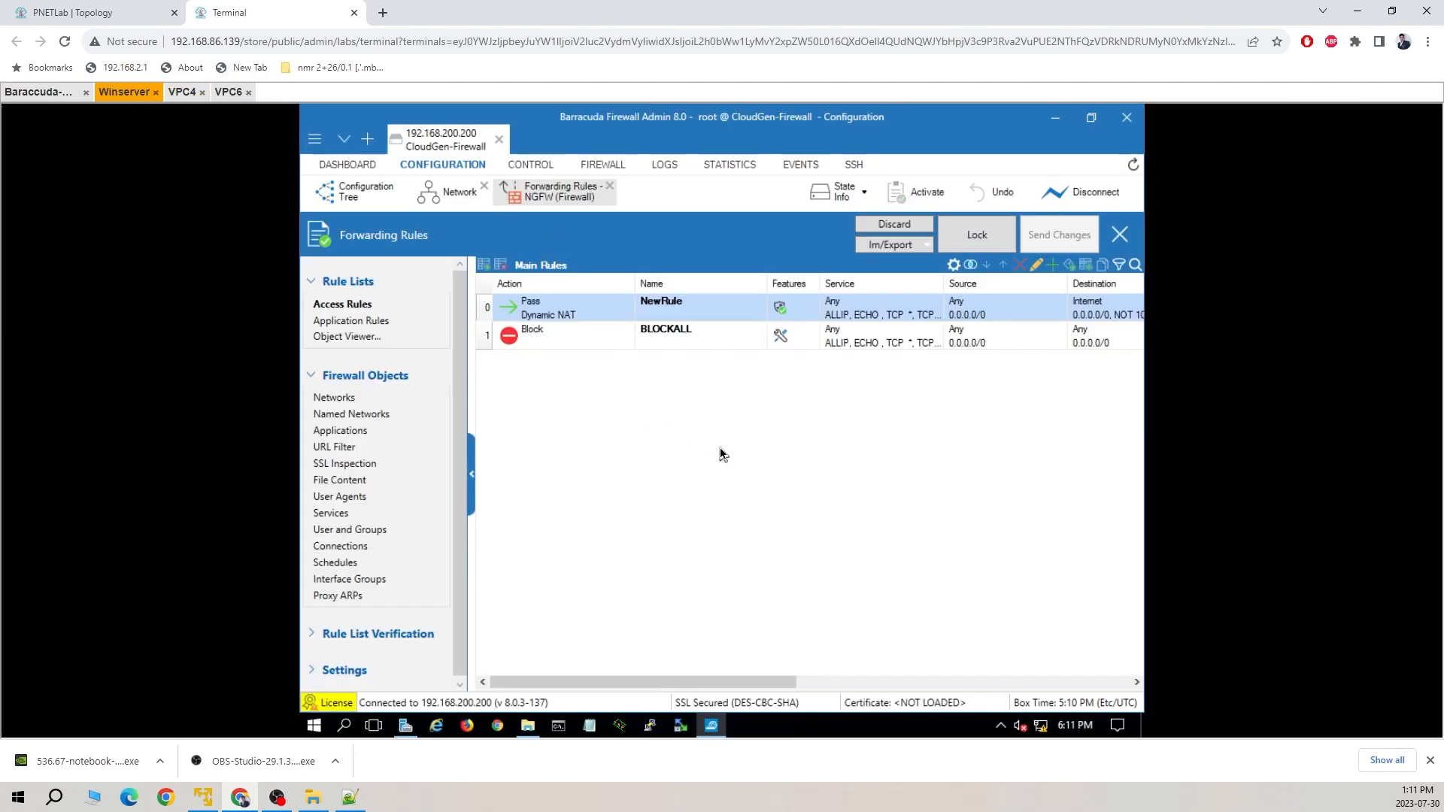
left_click(180, 92)
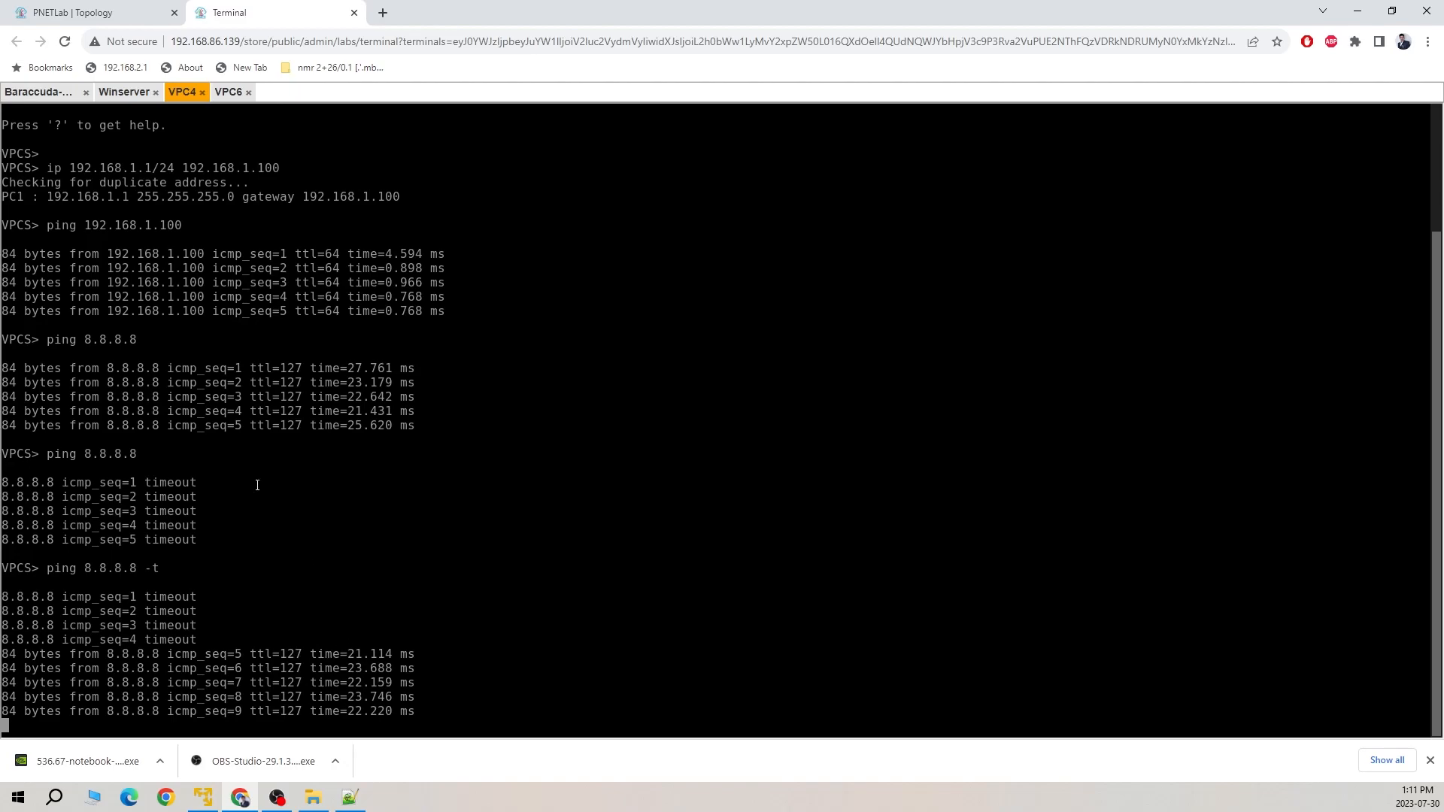
left_click(88, 15)
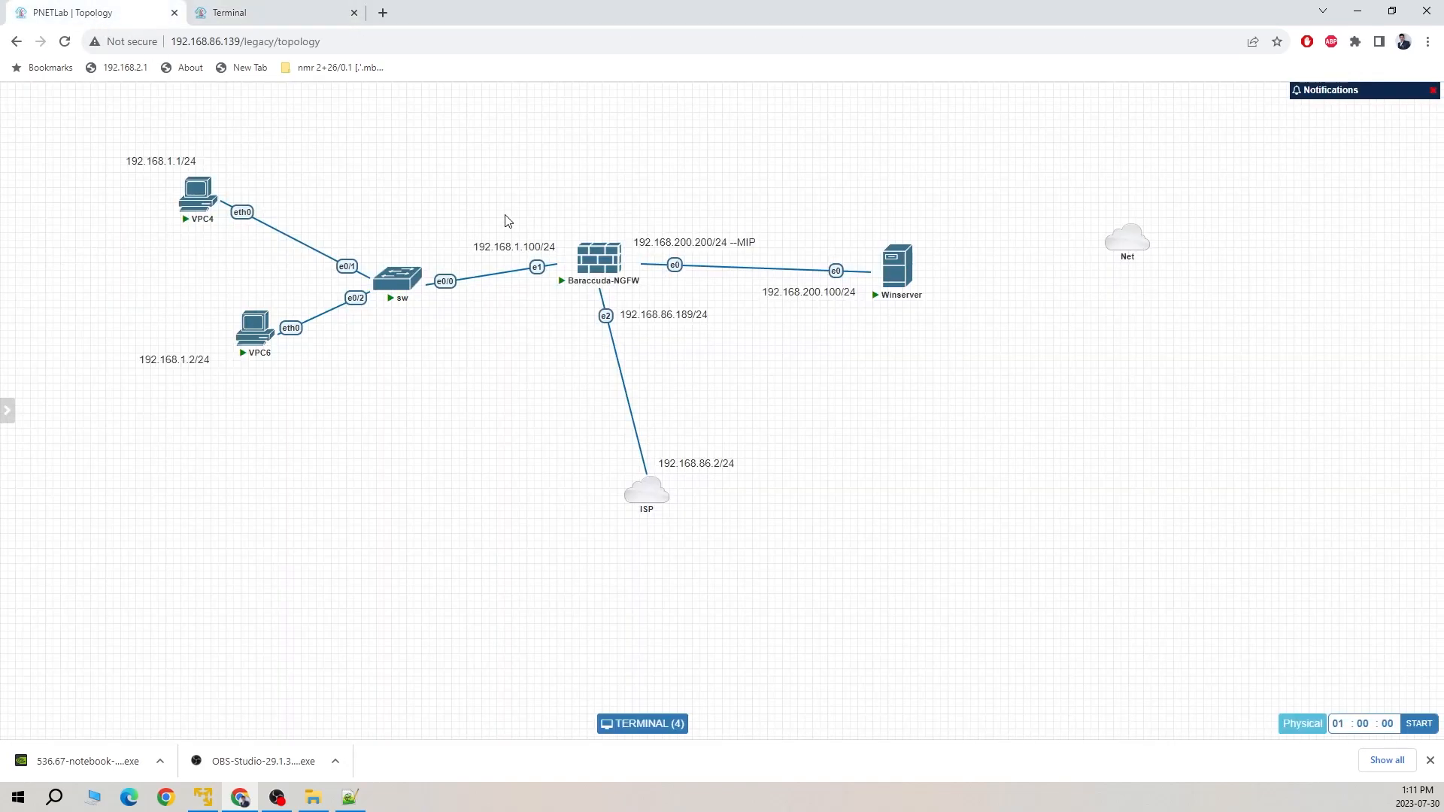